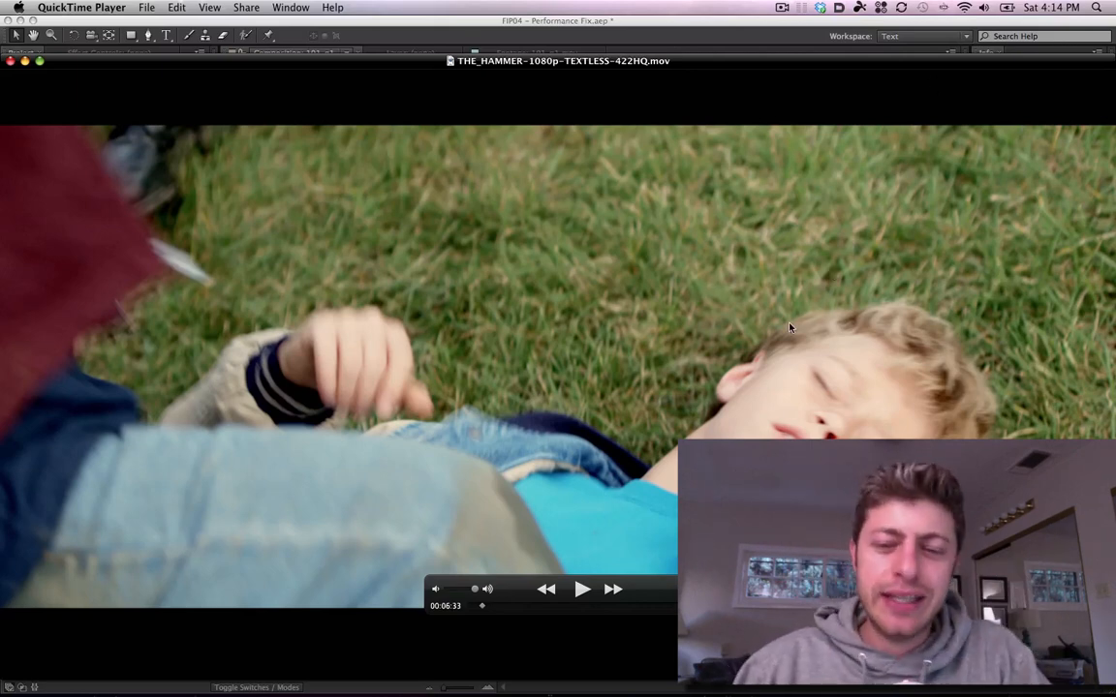
# - Play the THE_HAMMER movie from 00:06:33, pause it at the wooded path shot and switch to After Effects
pyautogui.click(581, 589)
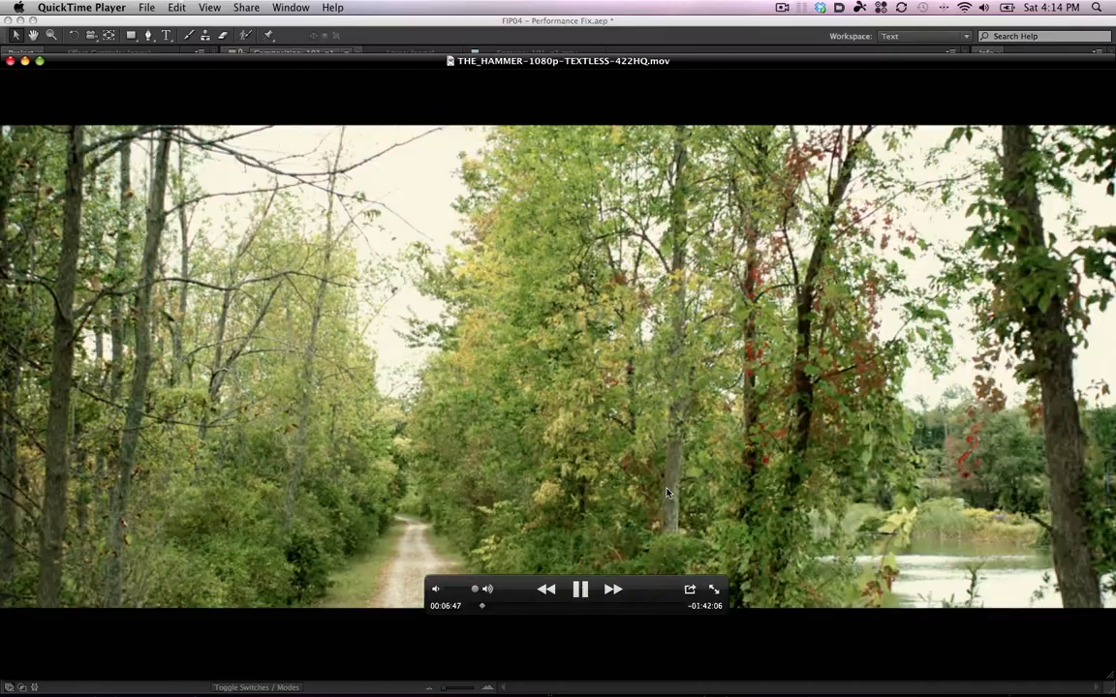
pyautogui.press('space')
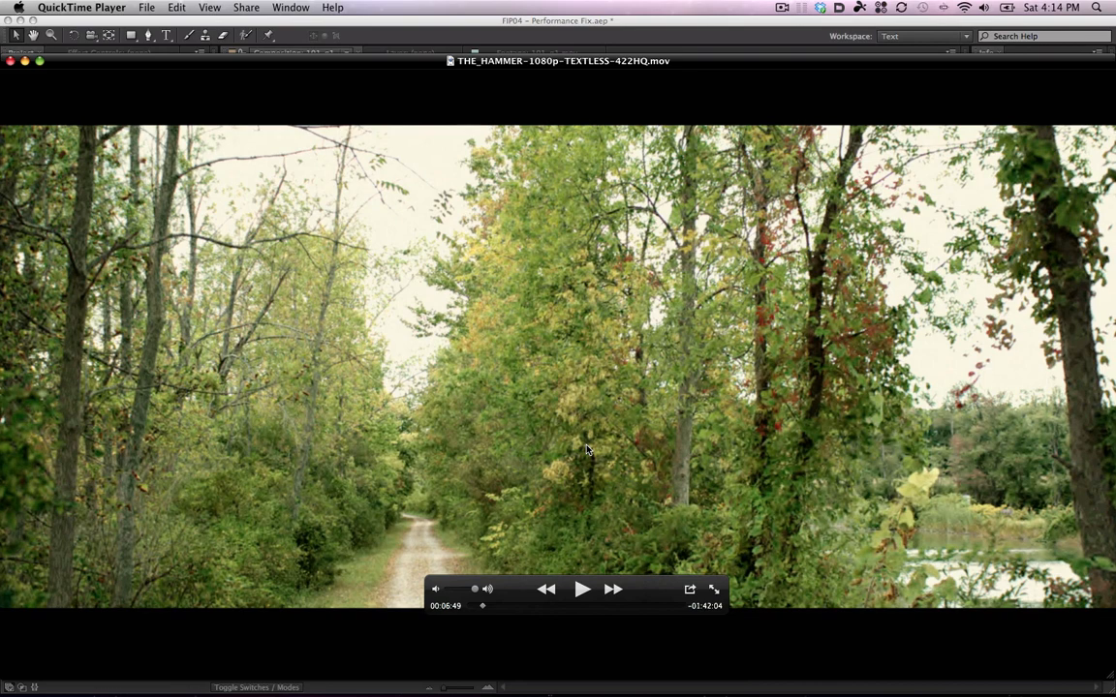
pyautogui.press('super+Tab')
pyautogui.press('super+Tab')
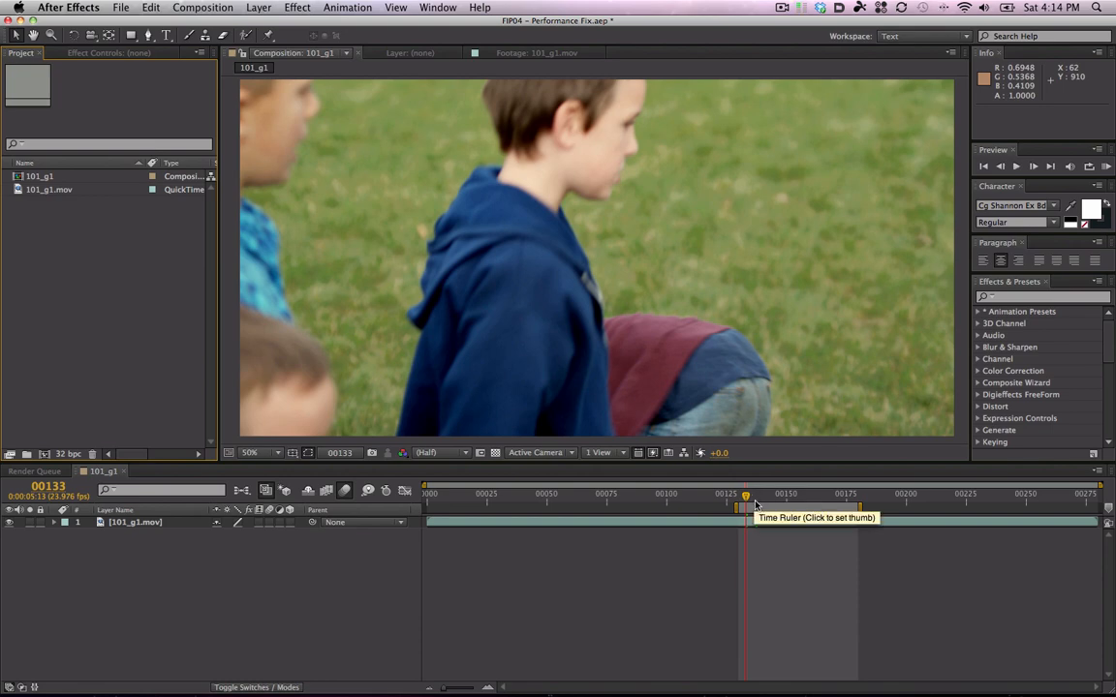
# - Examine the boys' shoving action in the 101_g1 composition up close, up to frame 162
pyautogui.click(769, 497)
pyautogui.click(802, 497)
pyautogui.moveTo(803, 498)
pyautogui.mouseDown()
pyautogui.moveTo(815, 498)
pyautogui.moveTo(801, 498)
pyautogui.mouseUp()
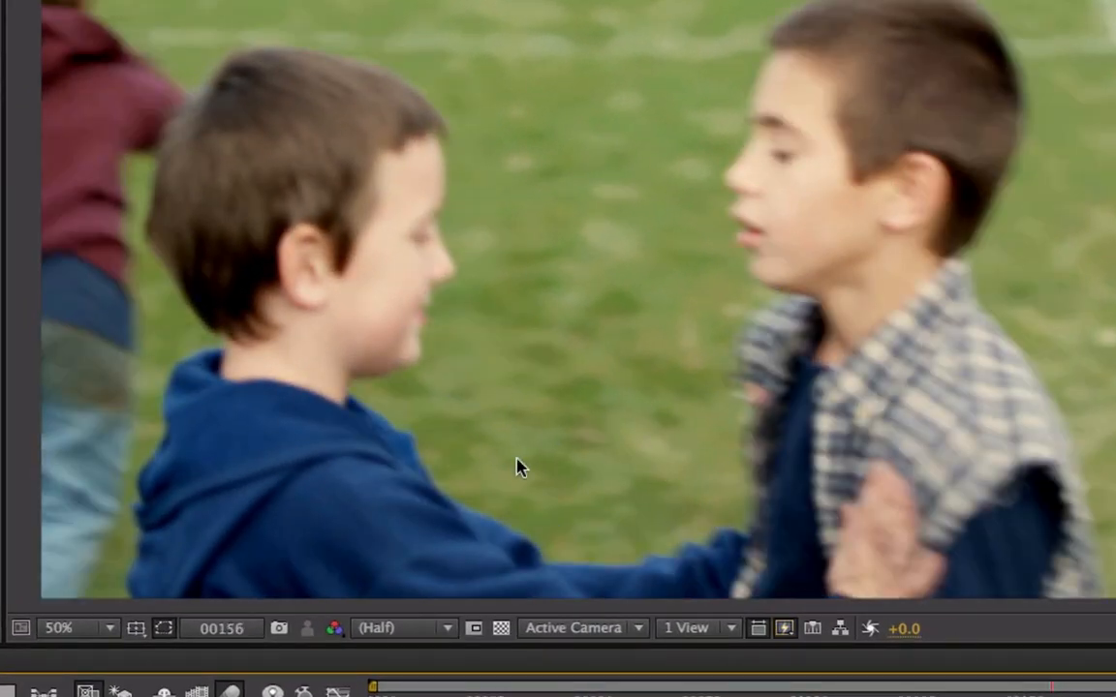
pyautogui.scroll(1, 510, 286)
pyautogui.moveTo(510, 286); pyautogui.dragTo(852, 340)
pyautogui.moveTo(1051, 695); pyautogui.dragTo(1077, 696)
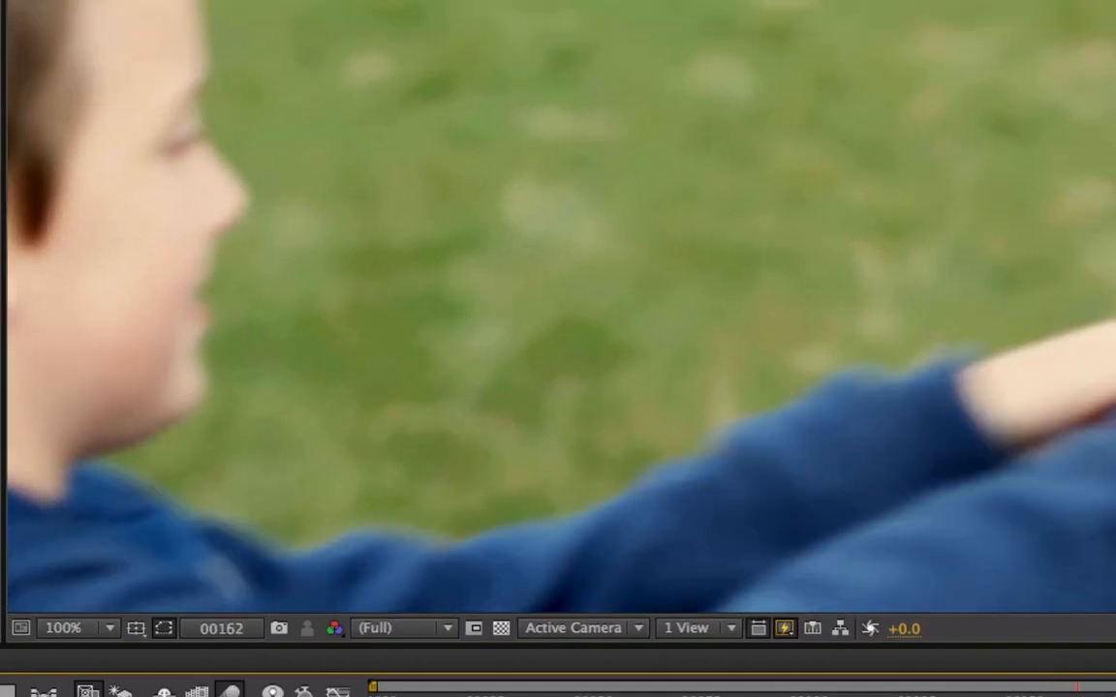
pyautogui.press(',')
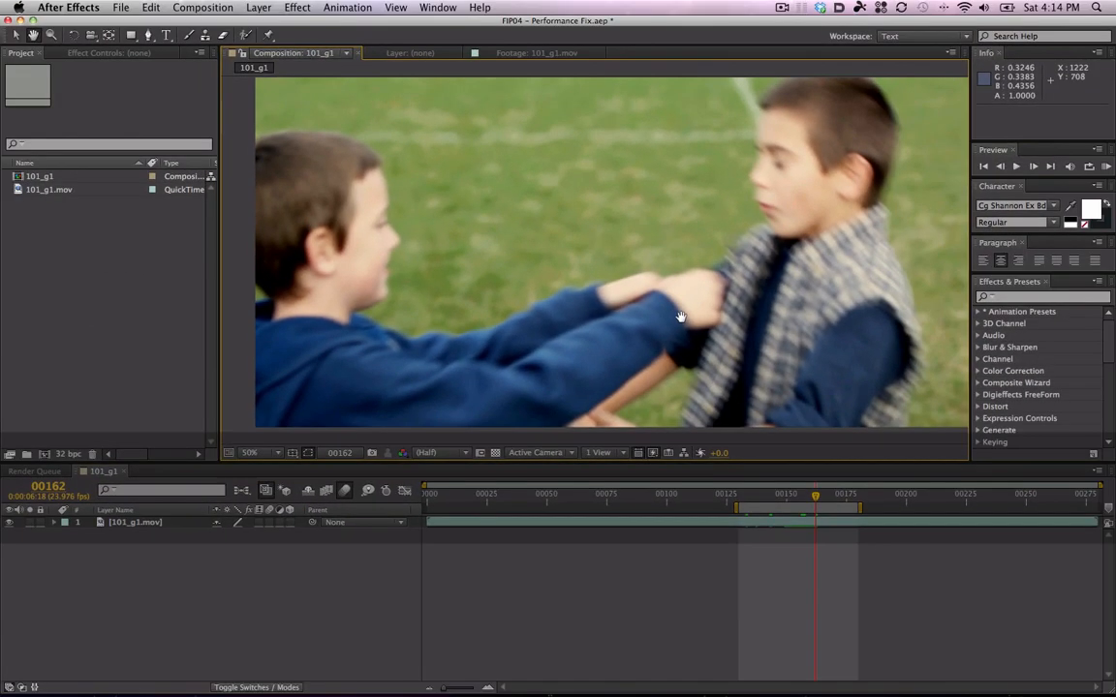
pyautogui.press(',')
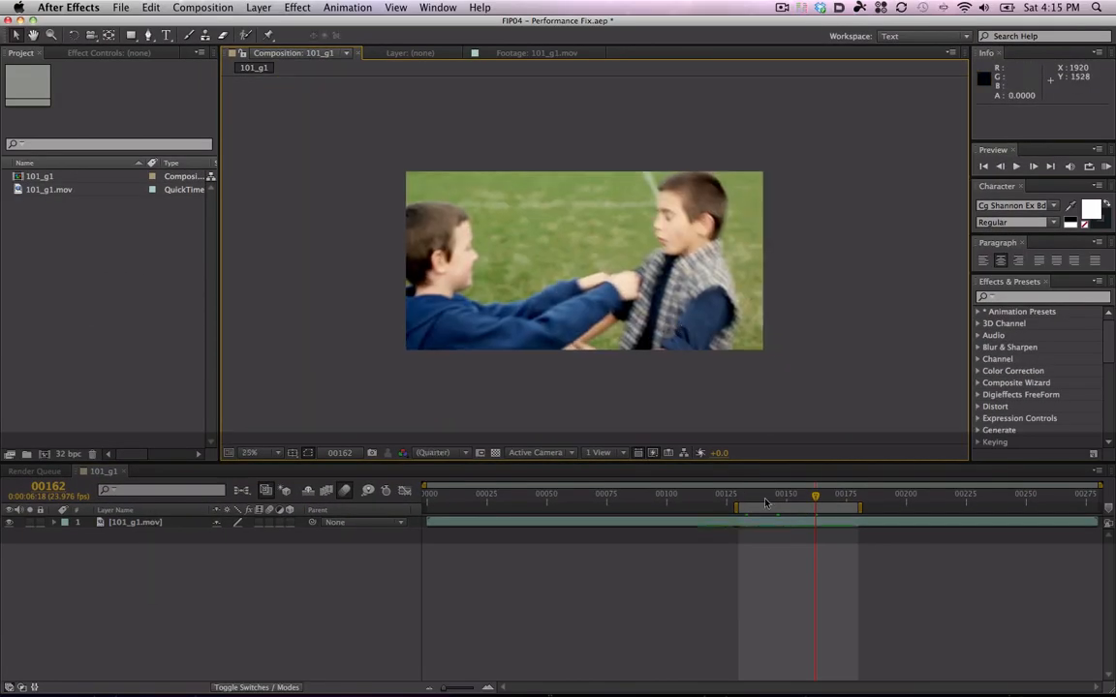
# - Play the 101_g1 shot back from about frame 133 and return to frame 140 to review the boy's expression
pyautogui.moveTo(787, 501)
pyautogui.mouseDown()
pyautogui.moveTo(738, 501)
pyautogui.moveTo(829, 501)
pyautogui.moveTo(770, 501)
pyautogui.moveTo(800, 501)
pyautogui.moveTo(785, 499)
pyautogui.mouseUp()
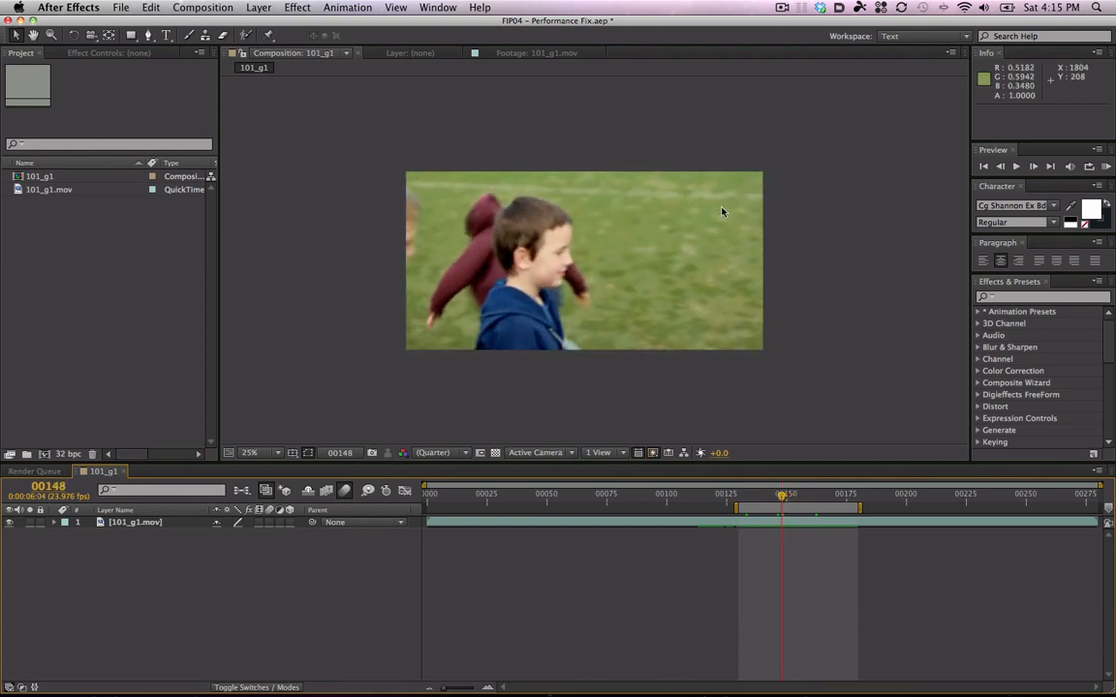
pyautogui.moveTo(785, 500); pyautogui.dragTo(746, 501)
pyautogui.press('space')
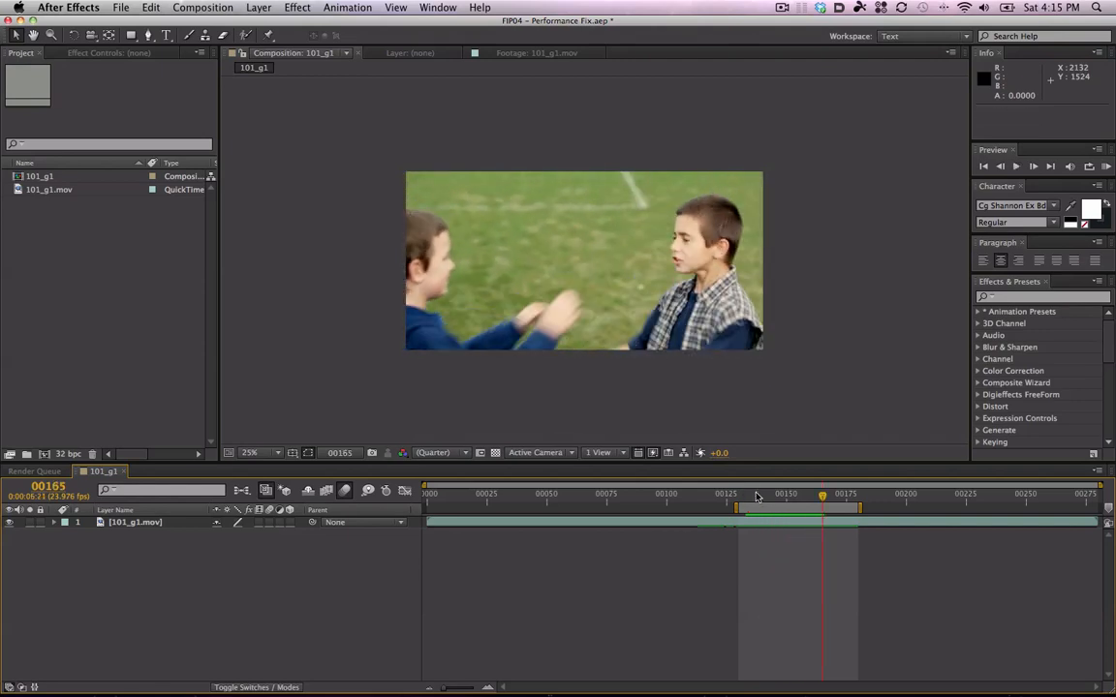
pyautogui.moveTo(819, 496); pyautogui.dragTo(761, 502)
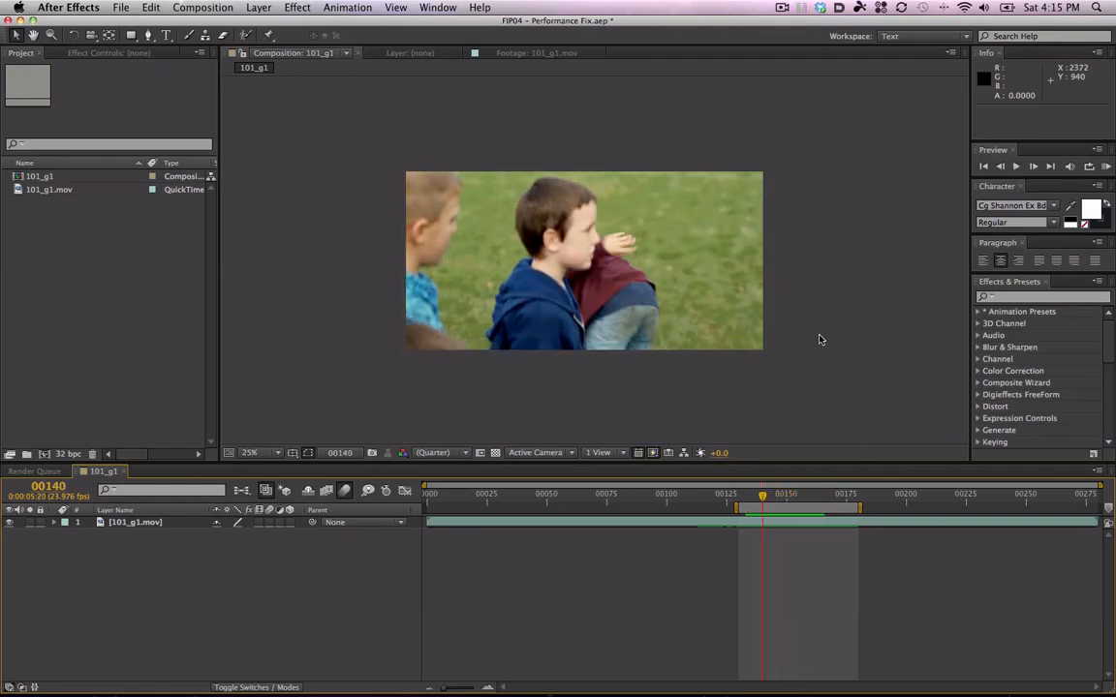
# - Trim the 101_g1 composition to its work area
pyautogui.click(121, 523)
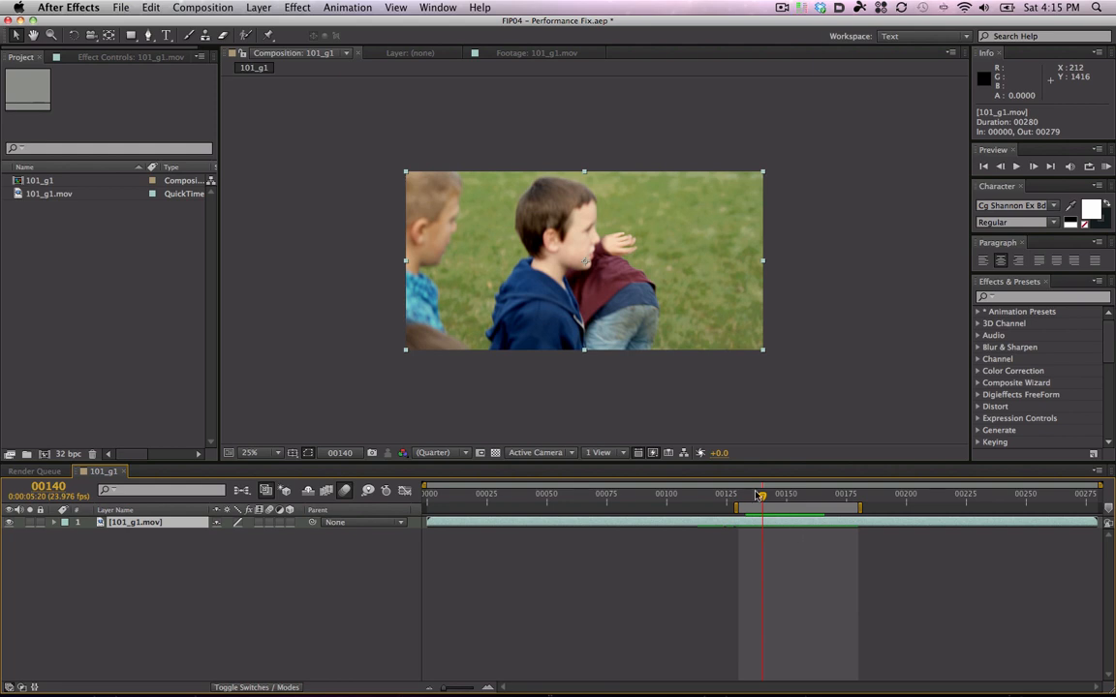
pyautogui.rightClick(788, 509)
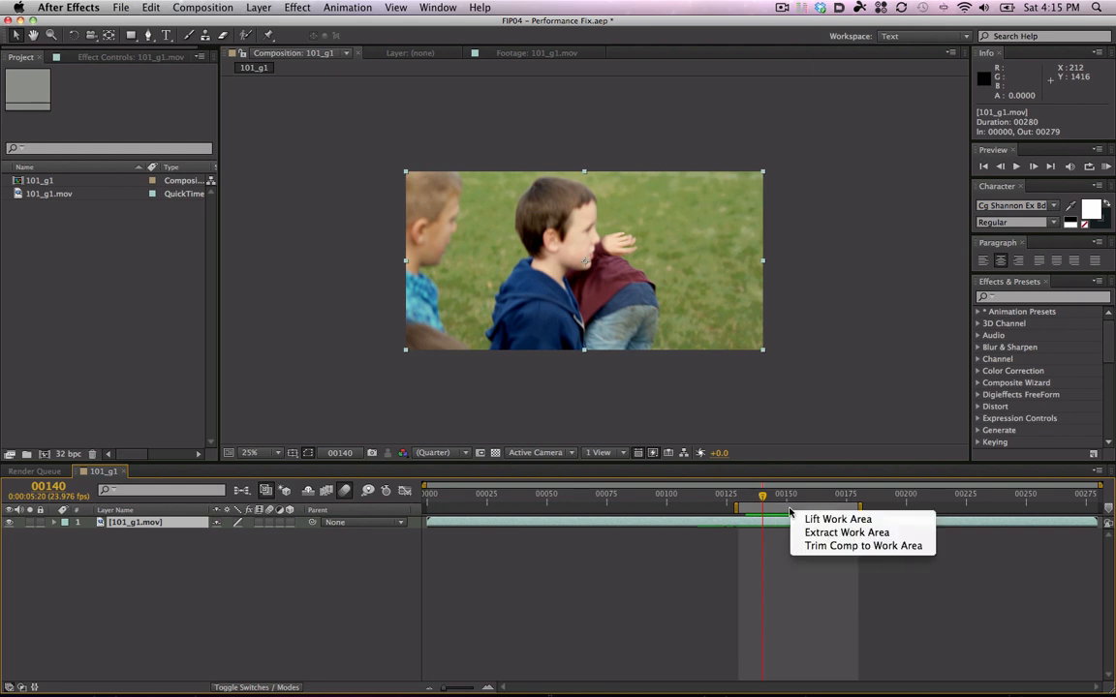
pyautogui.click(834, 547)
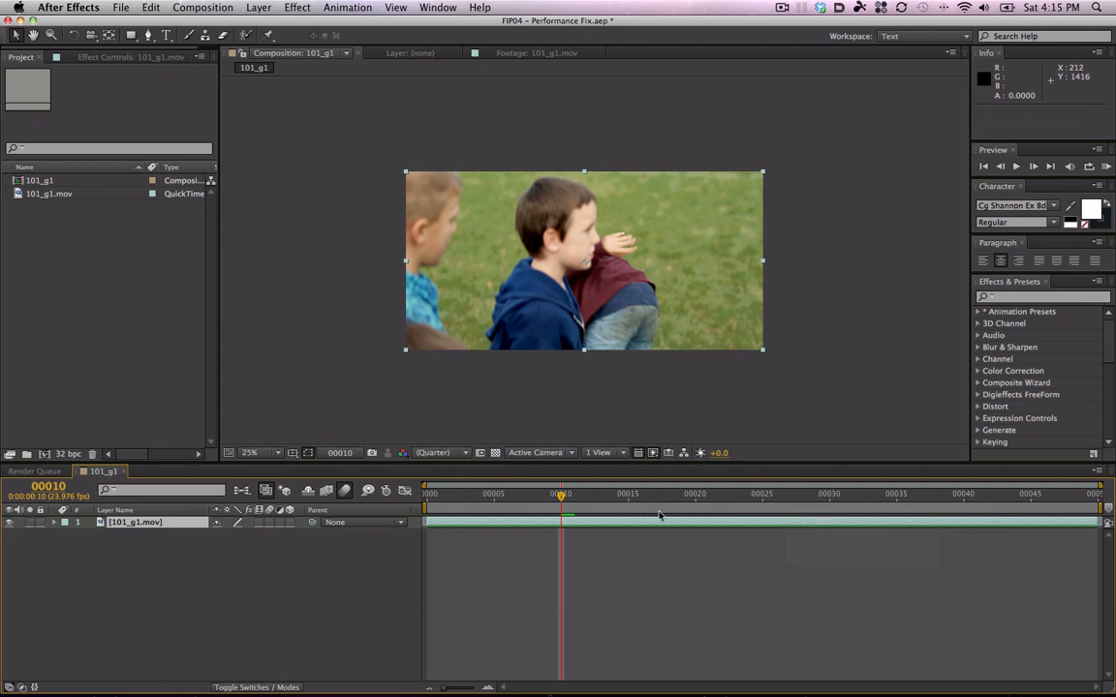
# - Examine the boy's face frame by frame from frame 10 past frame 19 and back to frame 3
pyautogui.moveTo(534, 502); pyautogui.dragTo(695, 499)
pyautogui.scroll(1, 578, 304)
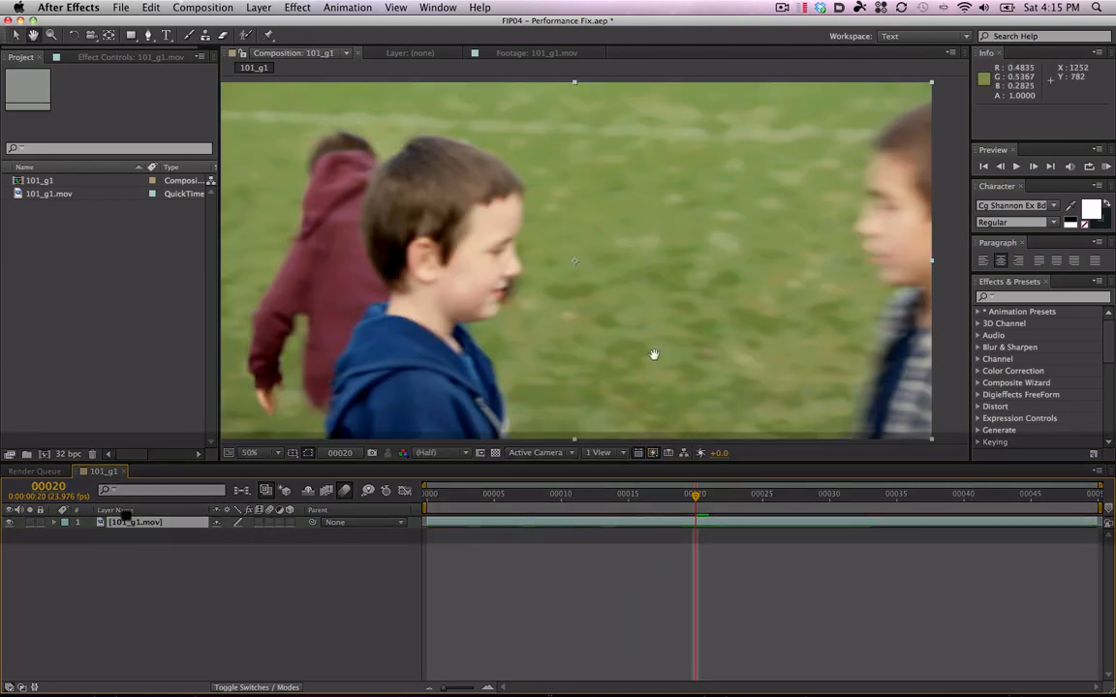
pyautogui.moveTo(694, 504); pyautogui.dragTo(565, 496)
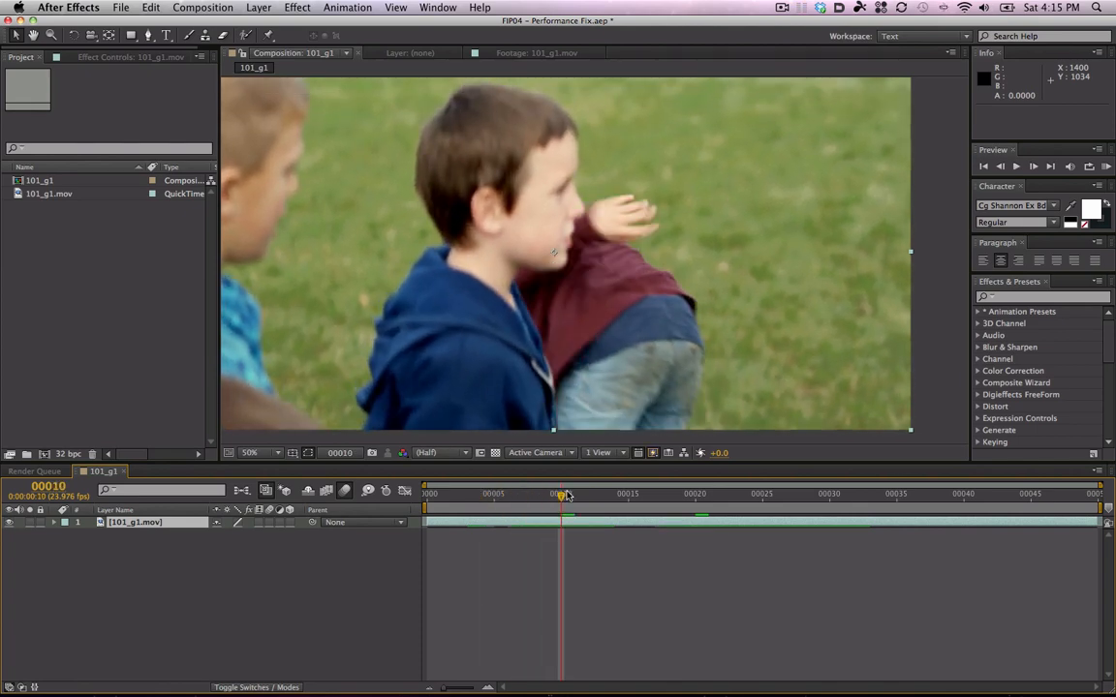
pyautogui.press('super+Right')
pyautogui.press('super+Right')
pyautogui.press('super+Right')
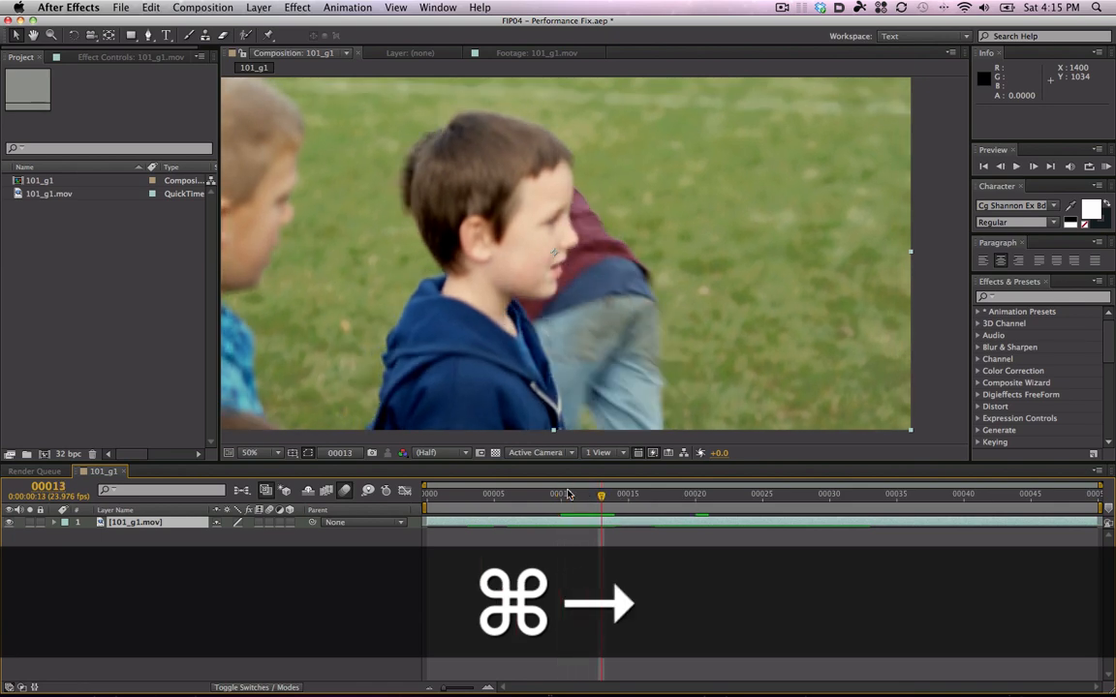
pyautogui.press('super+Right')
pyautogui.press('super+Right')
pyautogui.press('super+Right')
pyautogui.press('super+Right')
pyautogui.press('super+Right')
pyautogui.press('super+Right')
pyautogui.press('super+Right')
pyautogui.press('super+Right')
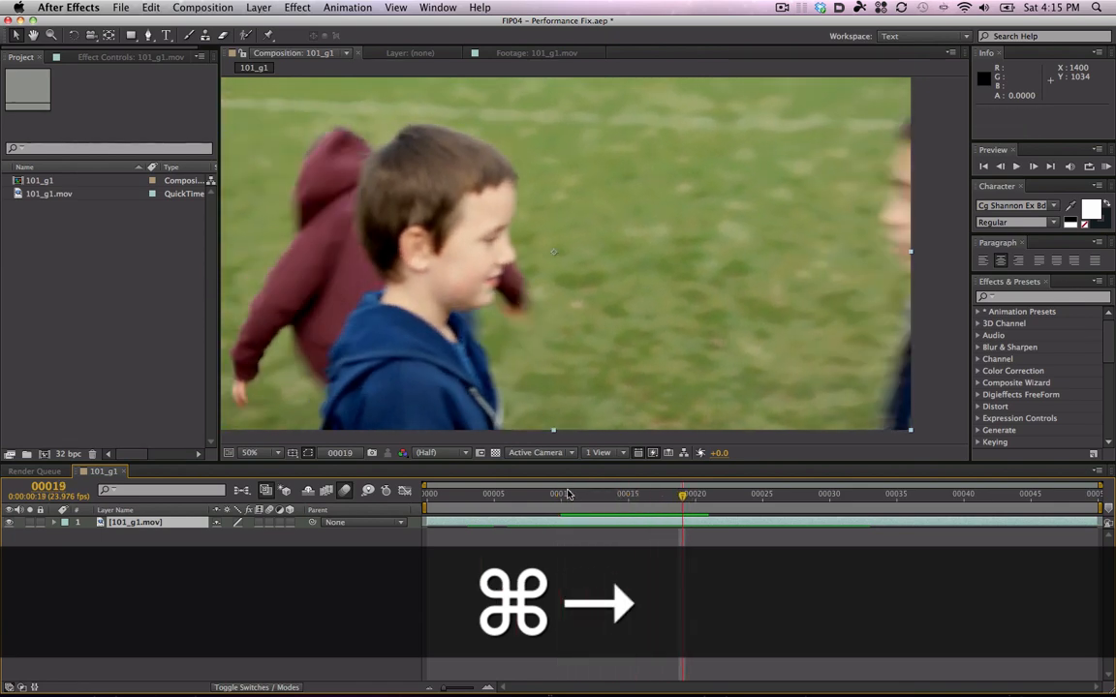
pyautogui.press('super+Left')
pyautogui.press('super+Left')
pyautogui.press('super+Left')
pyautogui.press('super+Left')
pyautogui.press('super+Left')
pyautogui.press('super+Left')
pyautogui.press('super+Left')
pyautogui.press('super+Left')
pyautogui.press('super+Left')
pyautogui.press('super+Left')
pyautogui.press('super+Left')
pyautogui.press('super+Left')
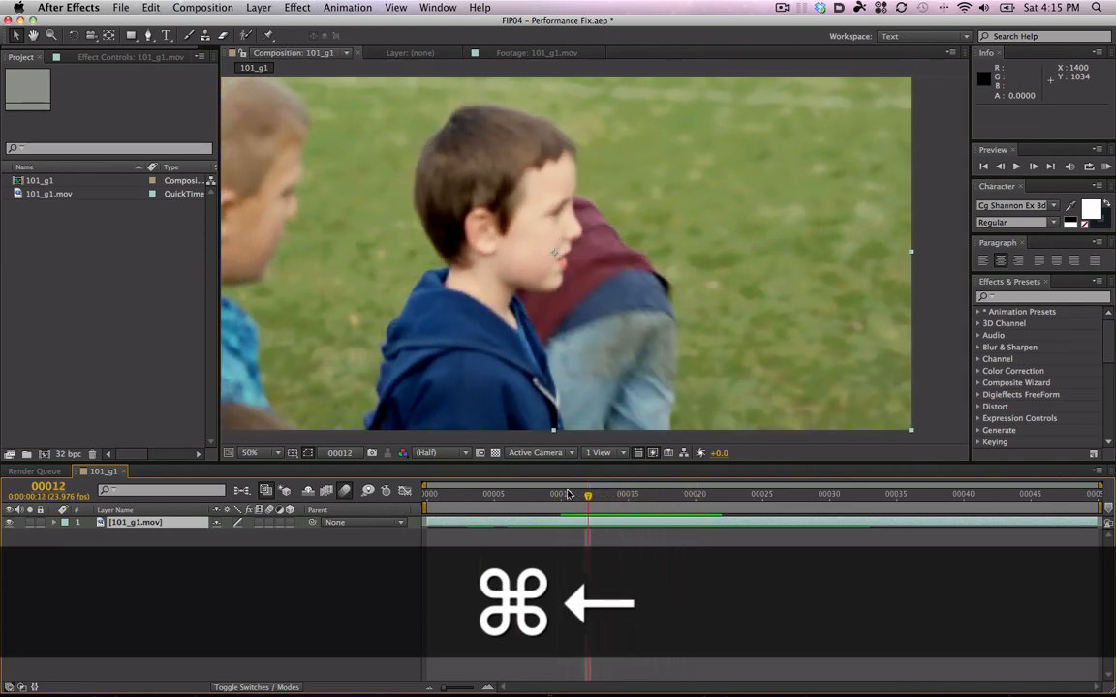
pyautogui.press('super+Left')
pyautogui.press('super+Left')
pyautogui.press('super+Left')
pyautogui.press('super+Left')
pyautogui.press('super+Left')
pyautogui.press('super+Left')
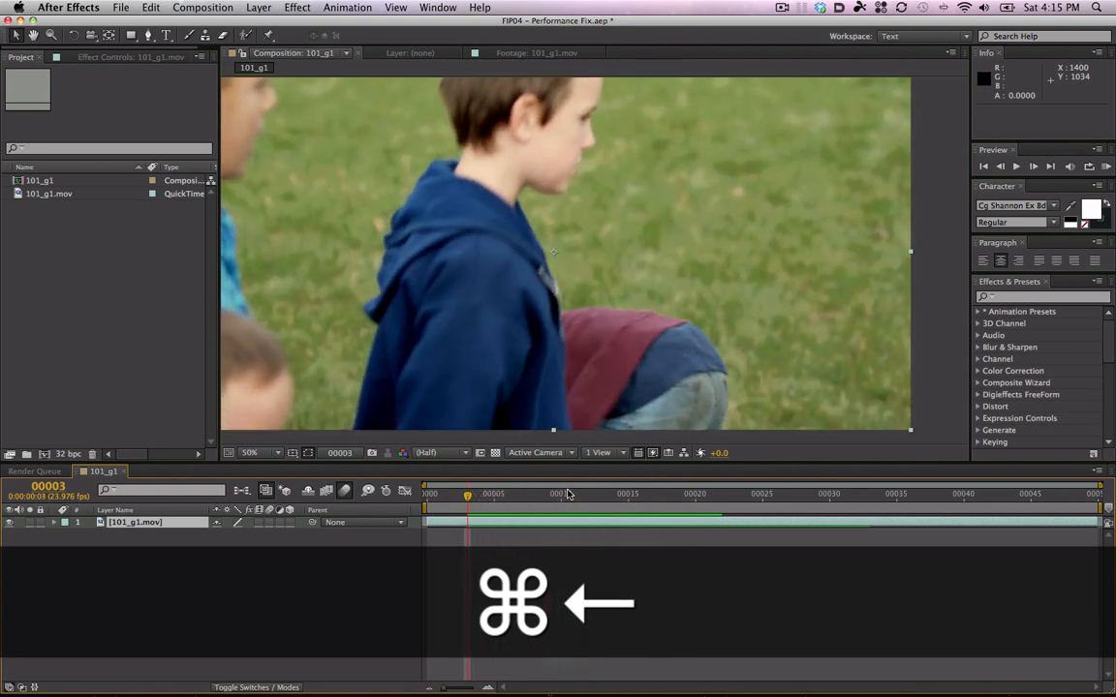
# - Compare the boy's expression on frames 6 to 9 and park the current time at frame 8
pyautogui.press('super+Right')
pyautogui.press('super+Right')
pyautogui.press('super+Right')
pyautogui.press('super+Right')
pyautogui.press('super+Right')
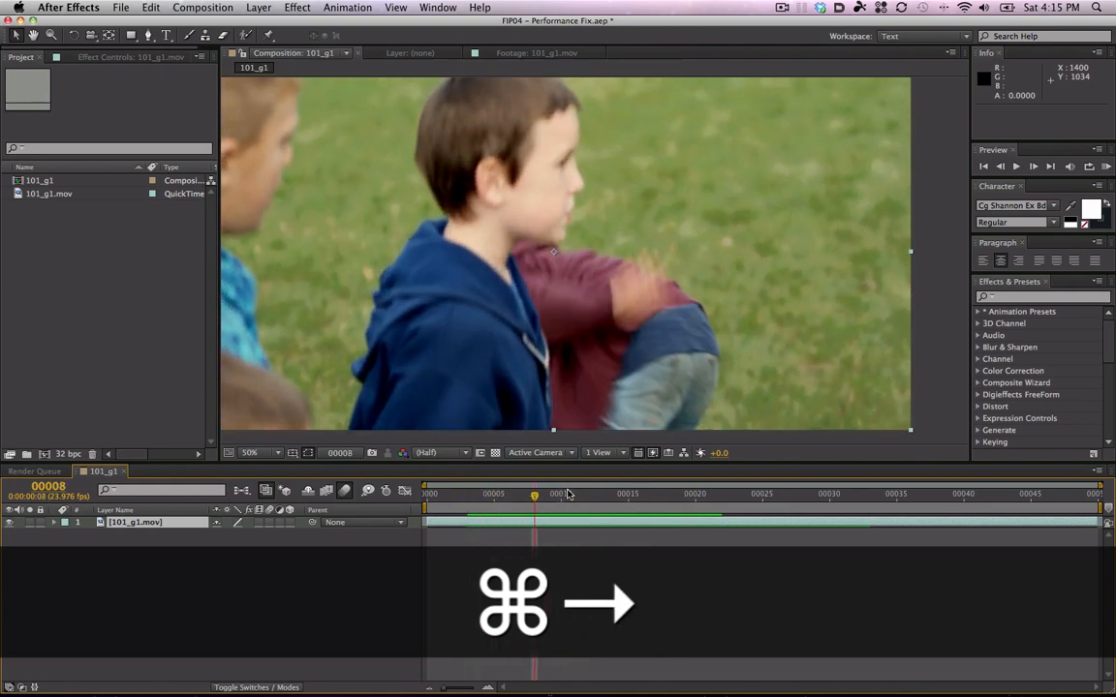
pyautogui.press('super+Left')
pyautogui.press('super+Left')
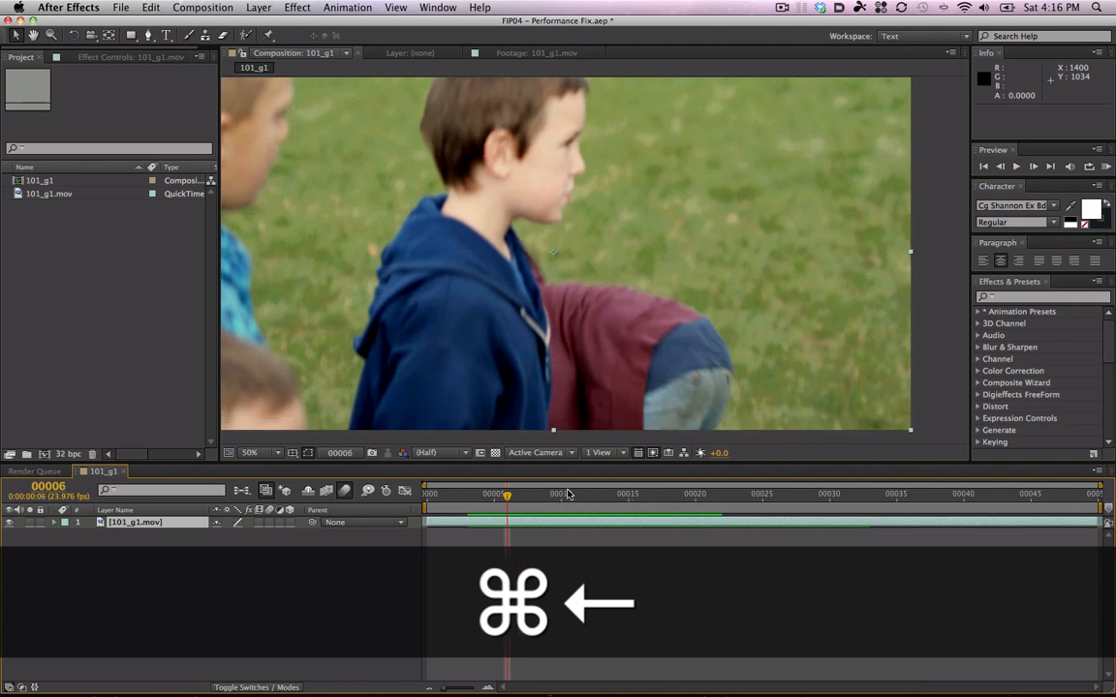
pyautogui.press('super+Right')
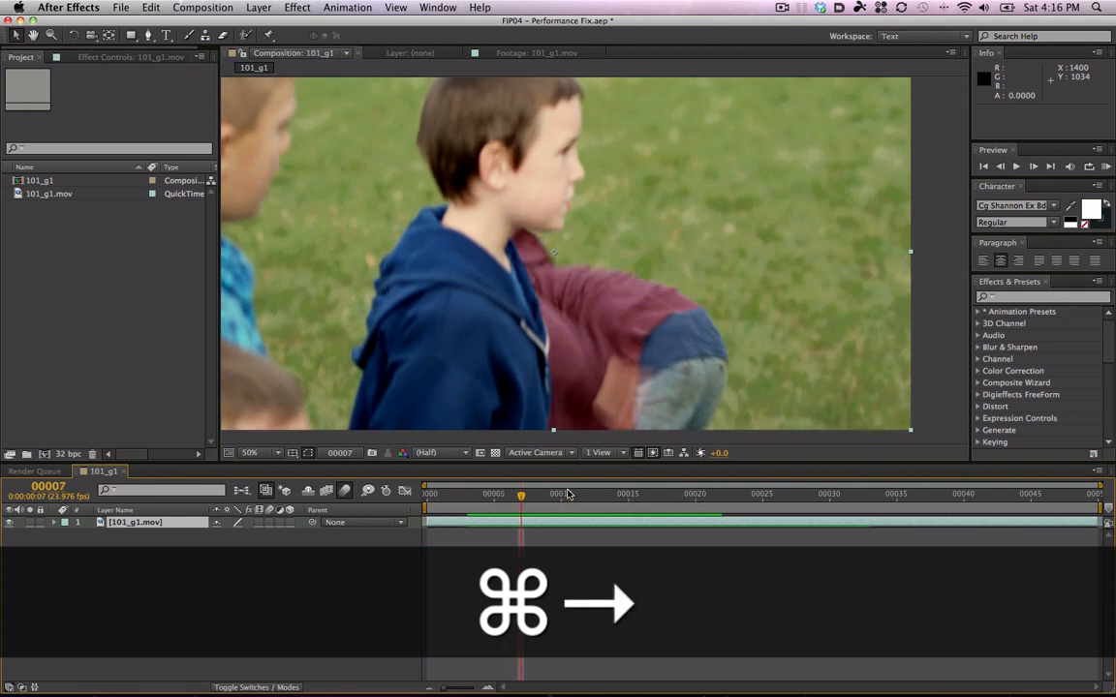
pyautogui.press('super+Right')
pyautogui.press('super+Right')
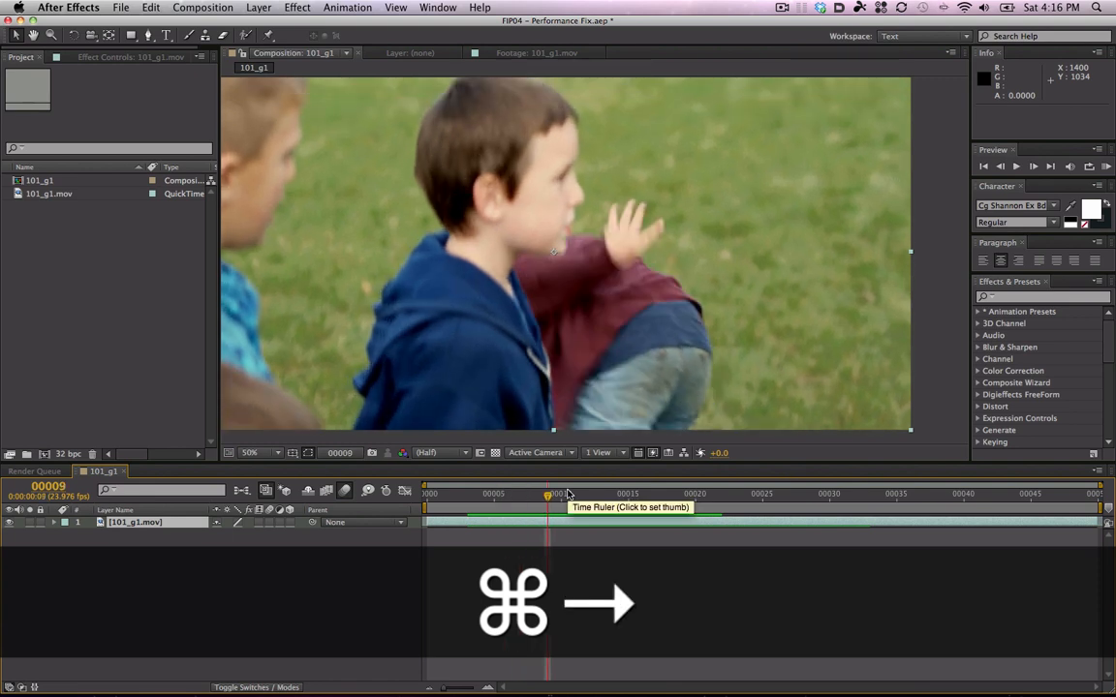
pyautogui.press('super+Left')
pyautogui.press('super+Right')
pyautogui.press('super+Left')
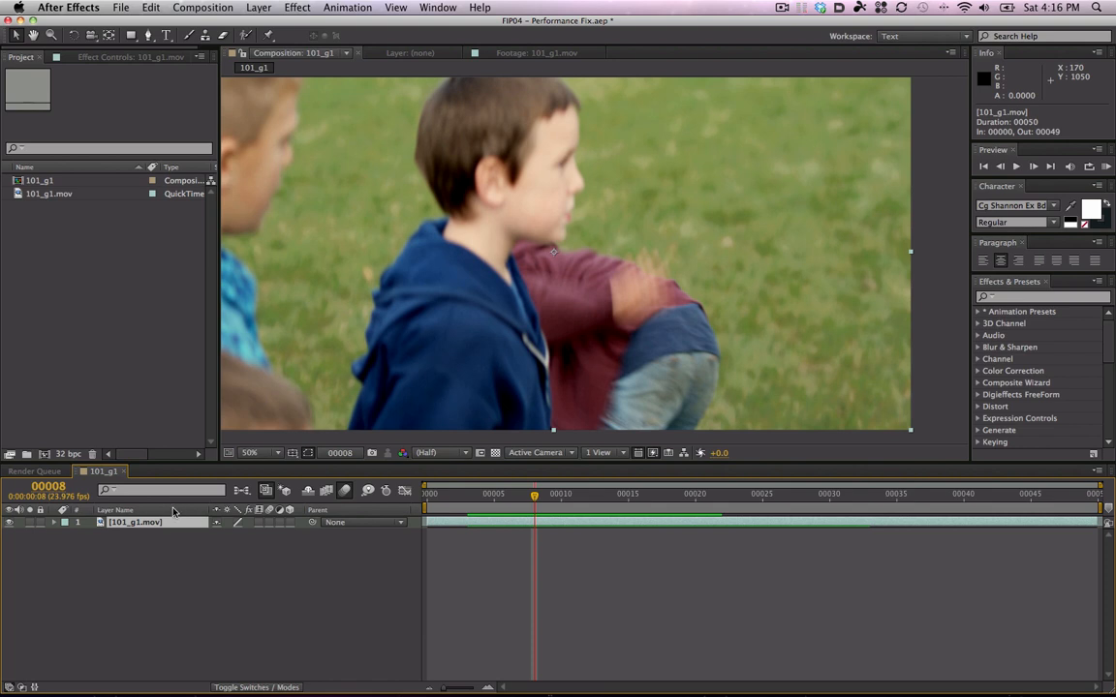
# - Duplicate the 101_g1.mov layer and rename the lower copy Footage
pyautogui.press('super+d')
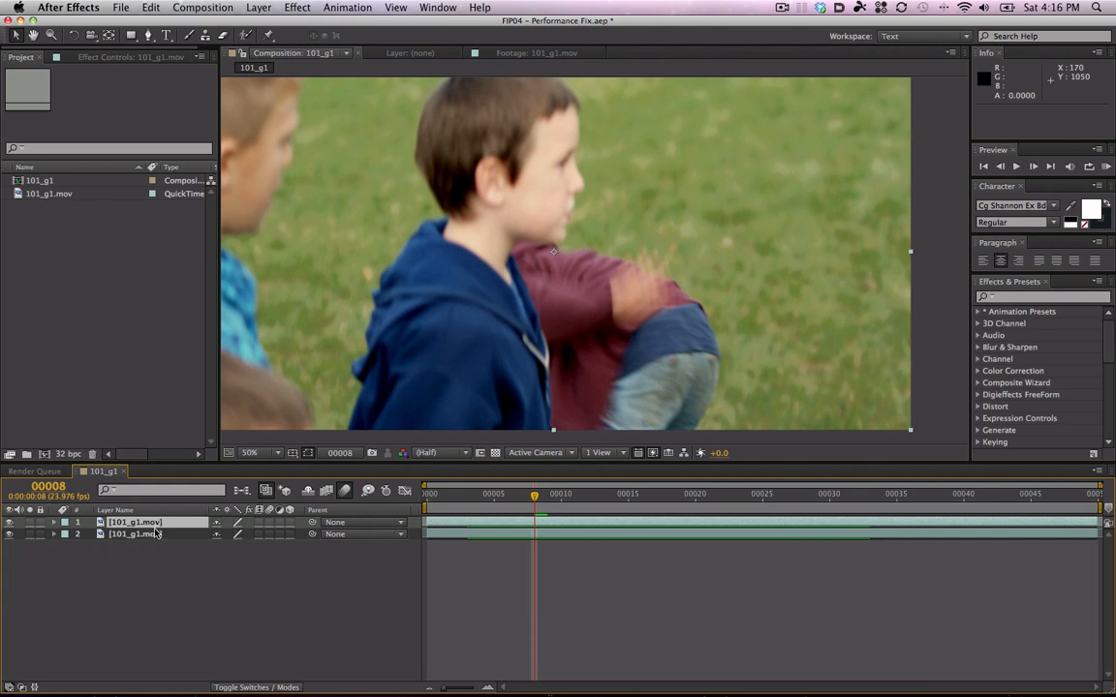
pyautogui.click(155, 534)
pyautogui.press('Return')
pyautogui.write('Footage')
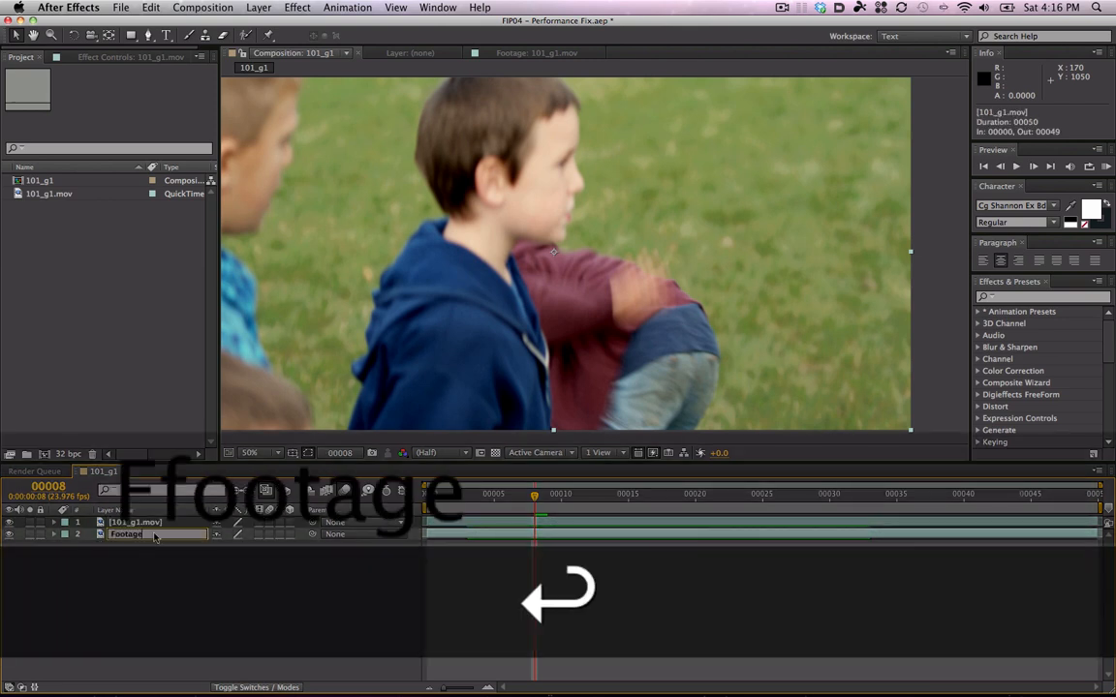
pyautogui.press('Return')
# - Rename the upper 101_g1.mov layer Face
pyautogui.click(131, 522)
pyautogui.press('Return')
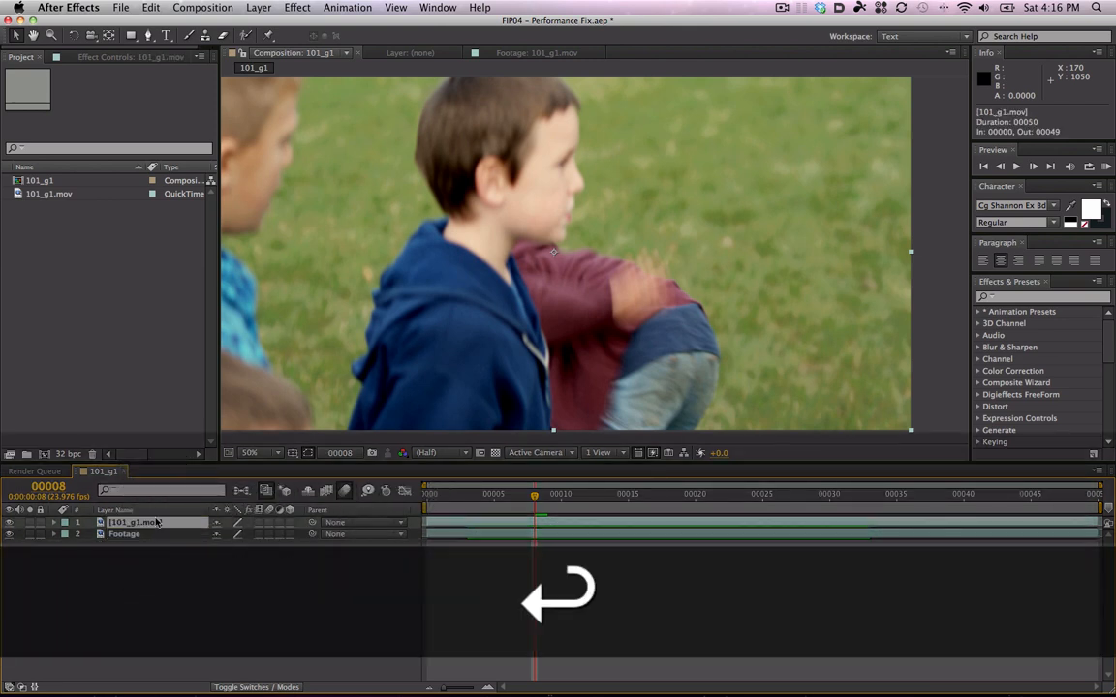
pyautogui.write('Face')
pyautogui.press('Return')
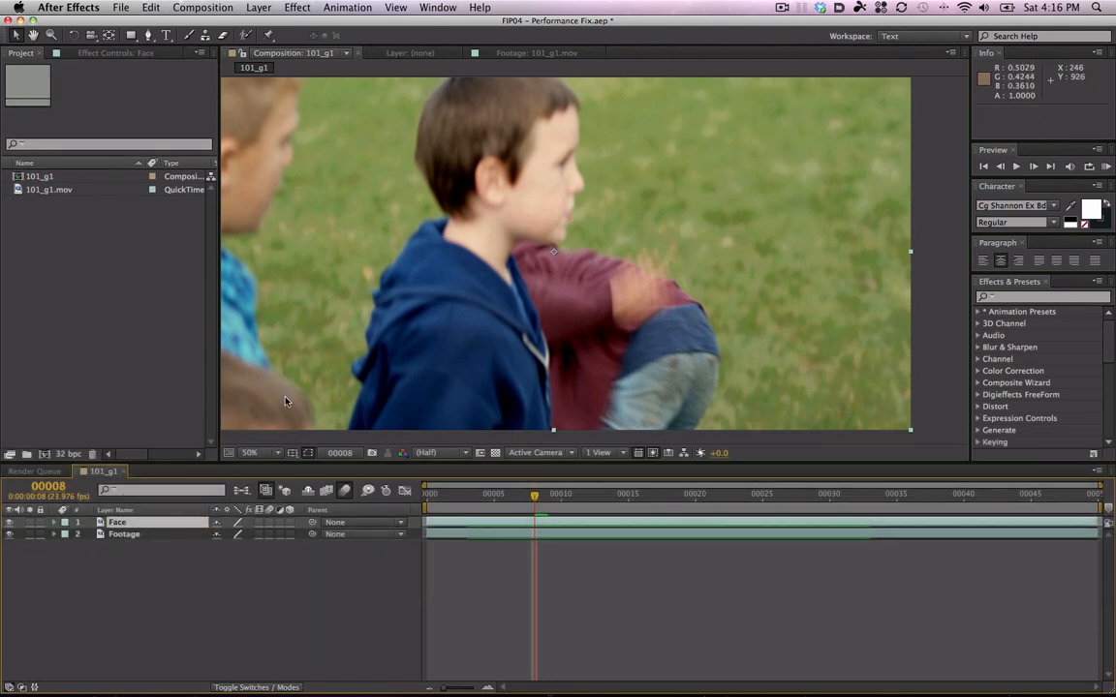
# - Freeze the Face layer on frame 8, scrub through the timeline to check the hold and return to that frame
pyautogui.rightClick(116, 523)
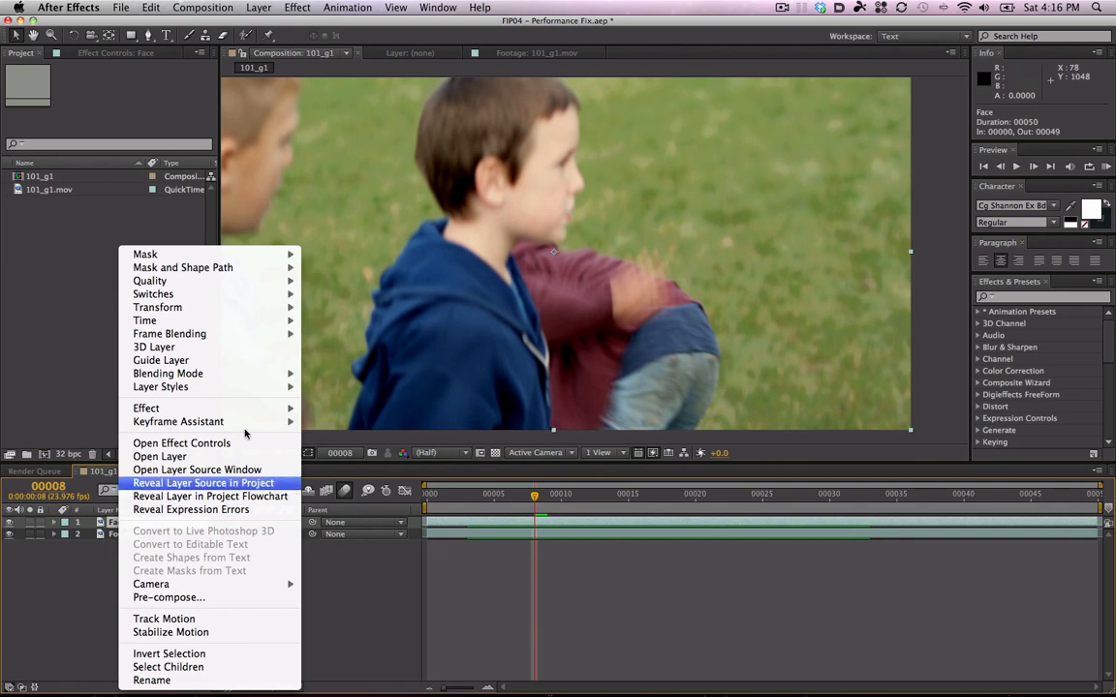
pyautogui.moveTo(289, 322)
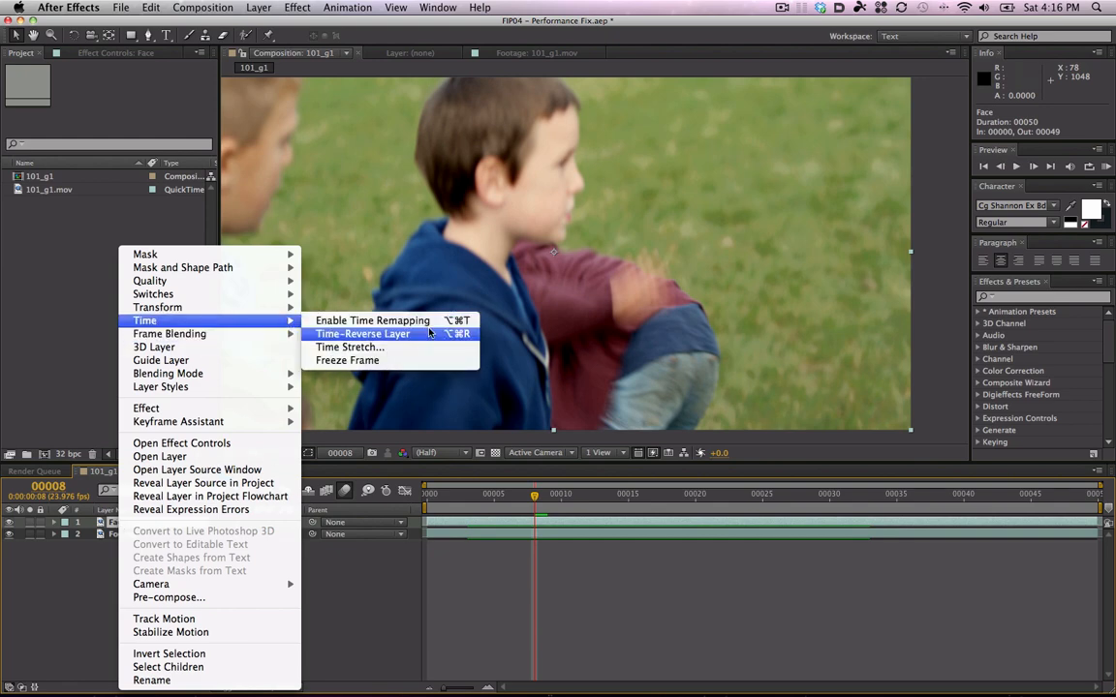
pyautogui.click(410, 362)
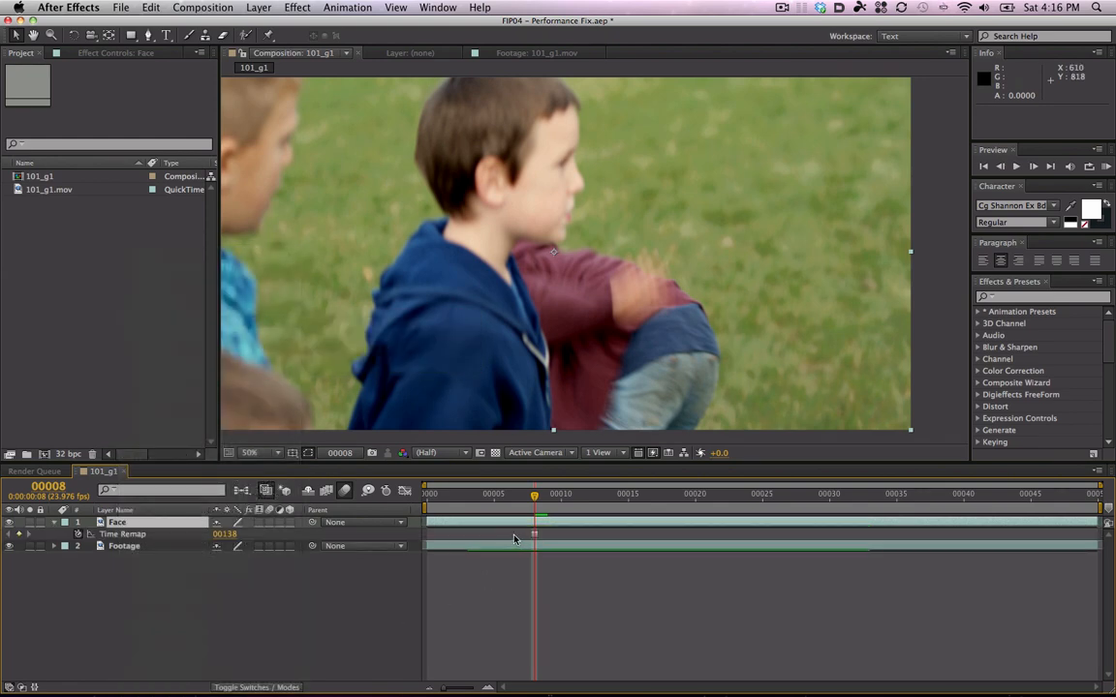
pyautogui.moveTo(536, 500); pyautogui.dragTo(614, 497)
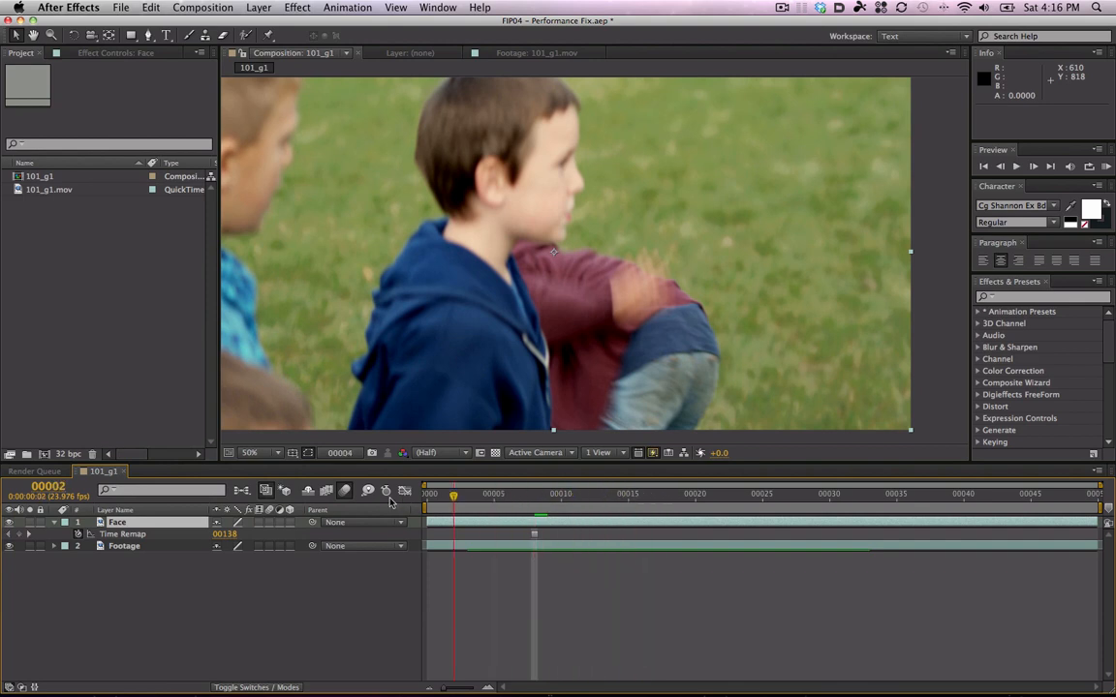
pyautogui.click(115, 524)
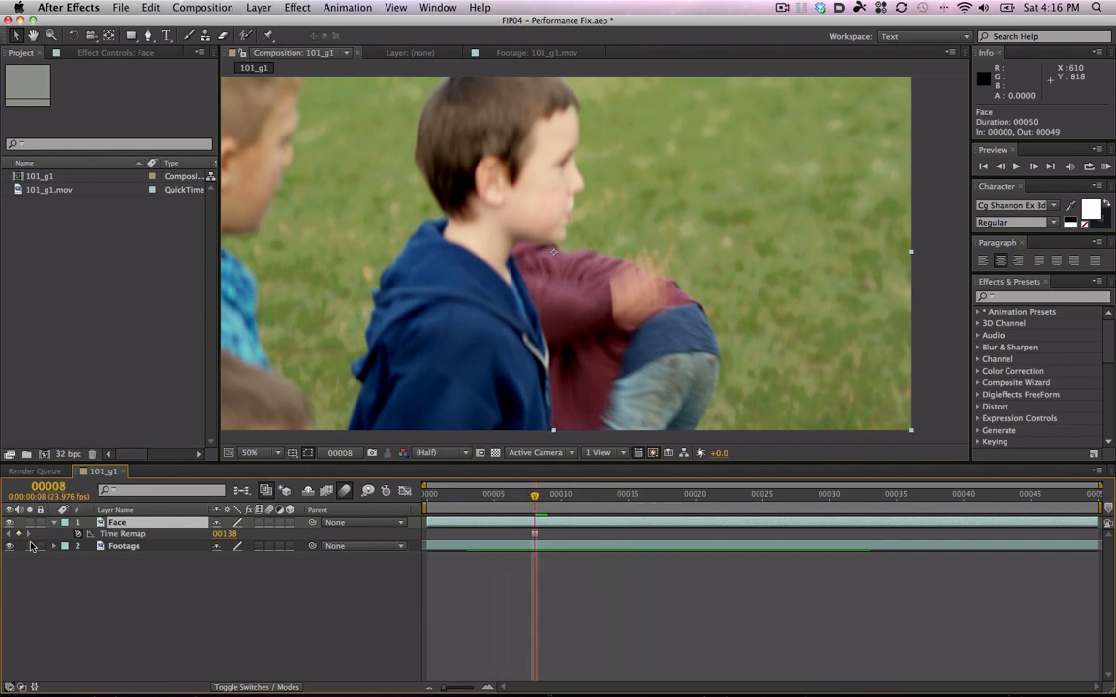
pyautogui.press(',')
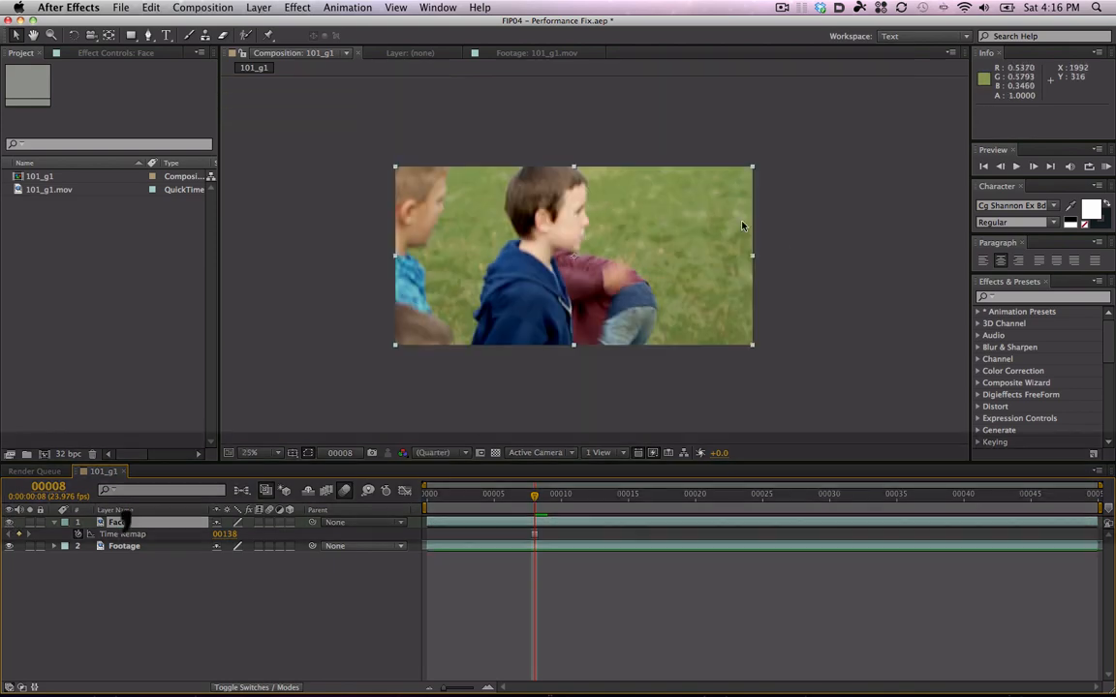
pyautogui.press('.')
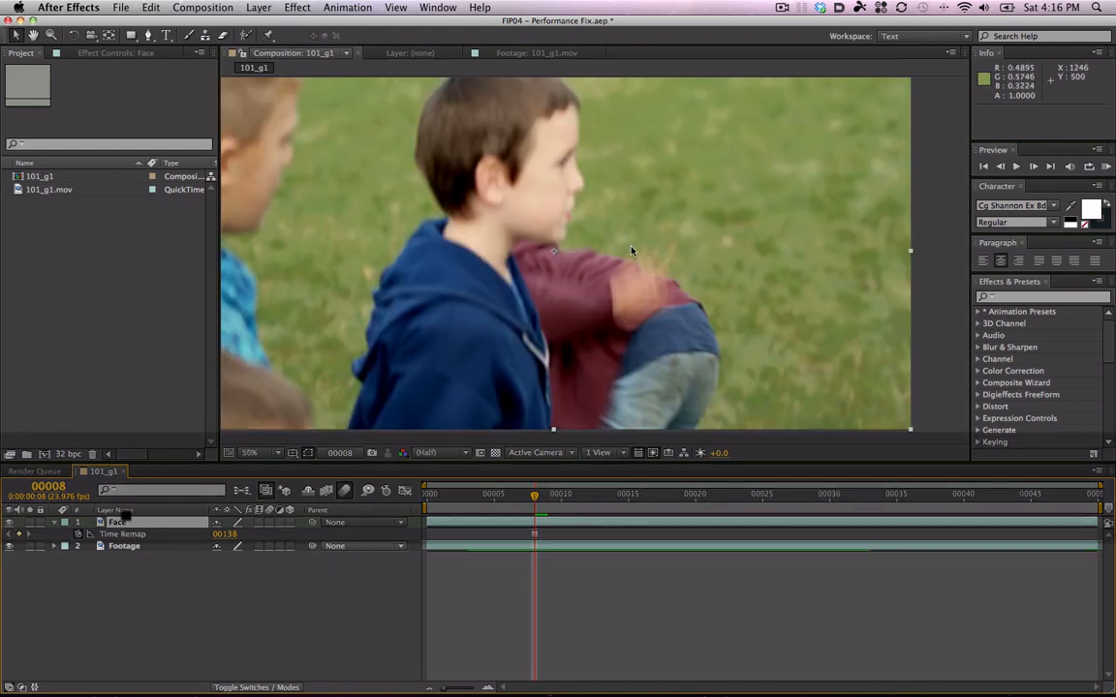
# - Move the Face layer's anchor point from the layer centre onto the boy's cheek with the Pan Behind tool
pyautogui.press('y')
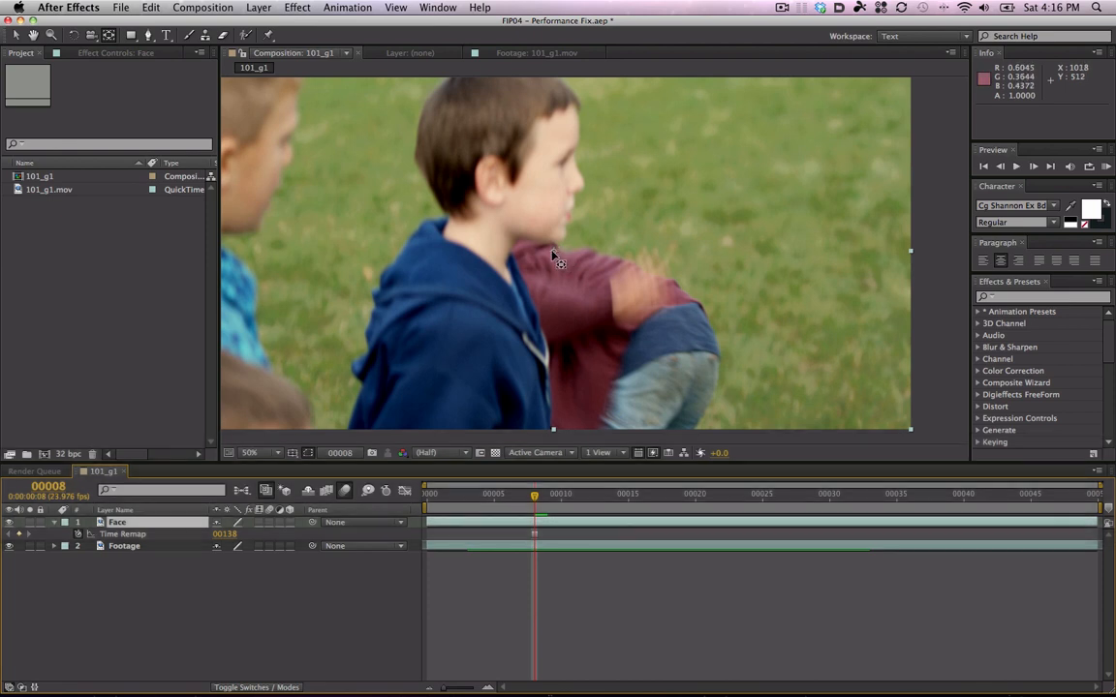
pyautogui.moveTo(552, 251); pyautogui.dragTo(554, 248)
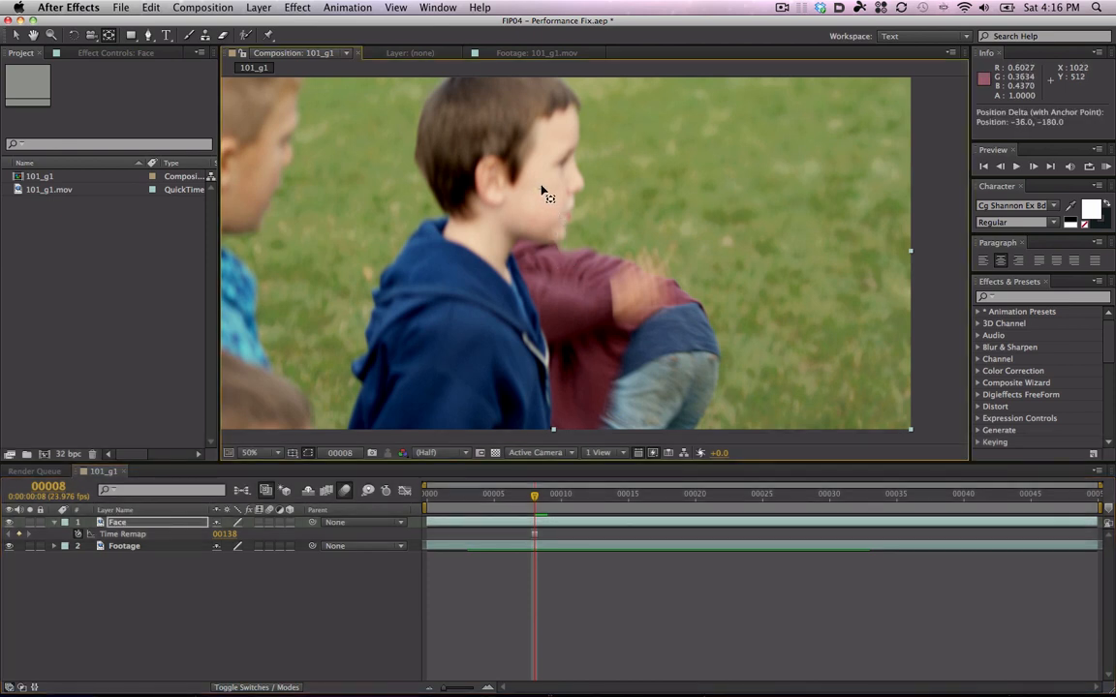
pyautogui.moveTo(541, 191); pyautogui.dragTo(551, 197)
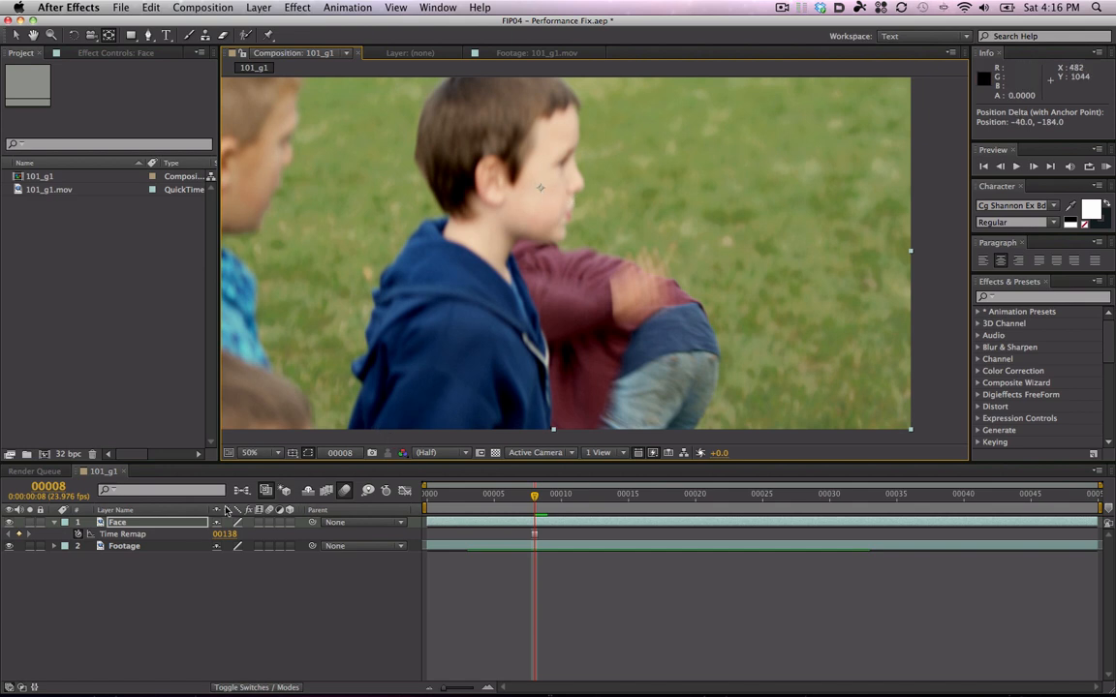
# - Test-rotate the Face layer around its new anchor point, undo the rotation and return to the Selection tool
pyautogui.press('w')
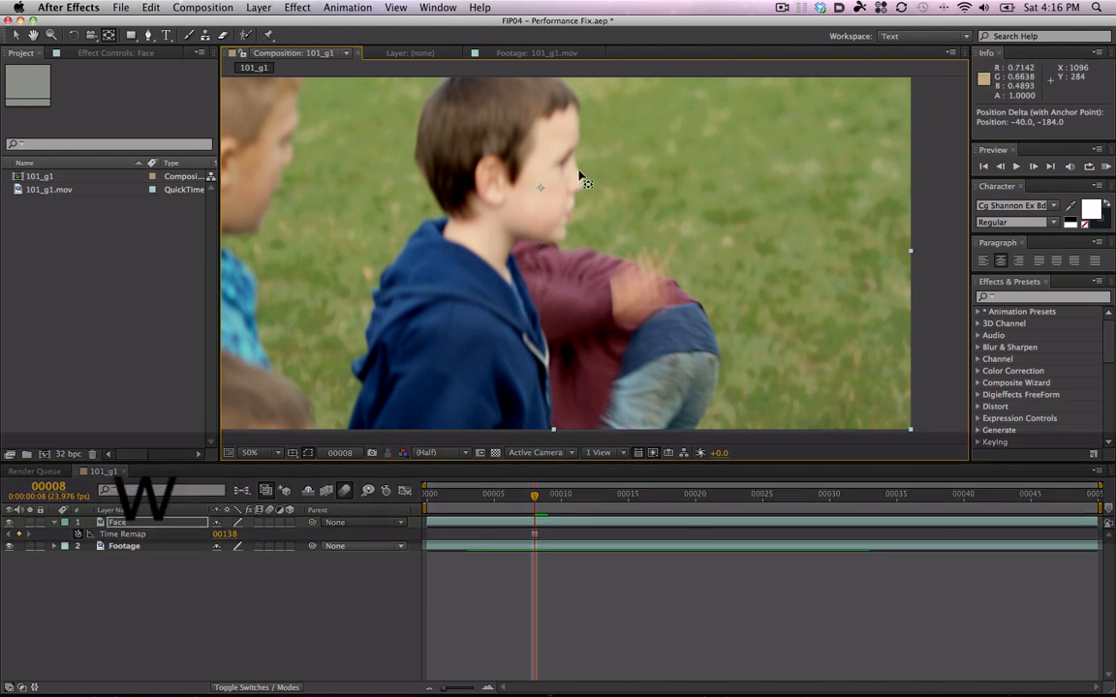
pyautogui.moveTo(578, 180); pyautogui.dragTo(550, 143)
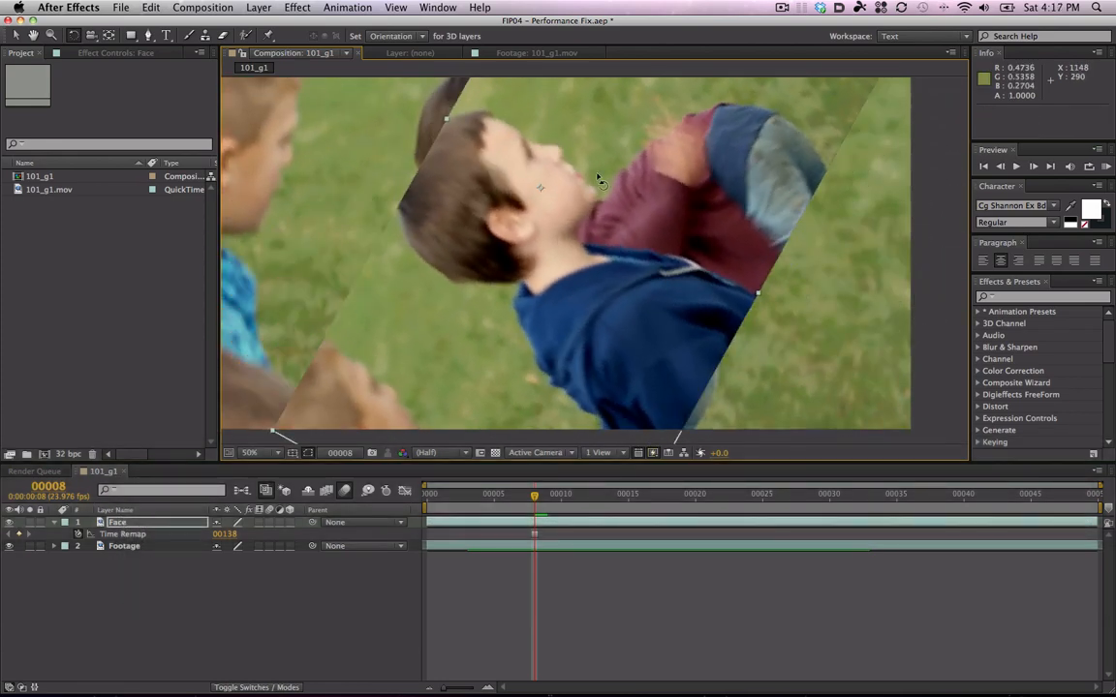
pyautogui.press('super+z')
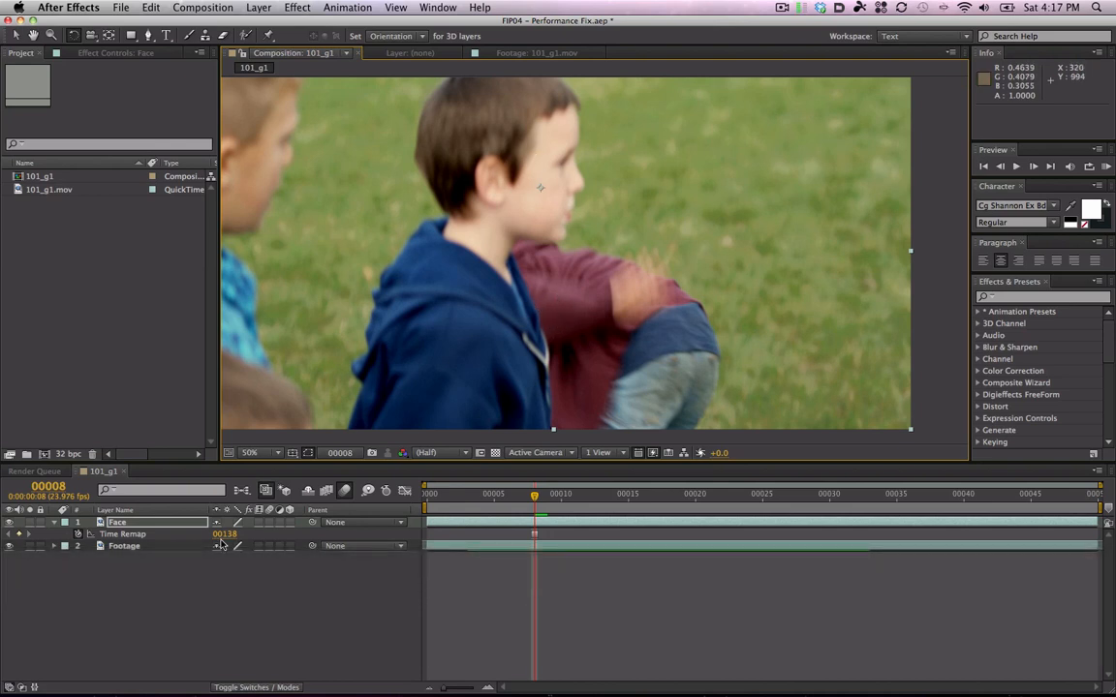
pyautogui.press('v')
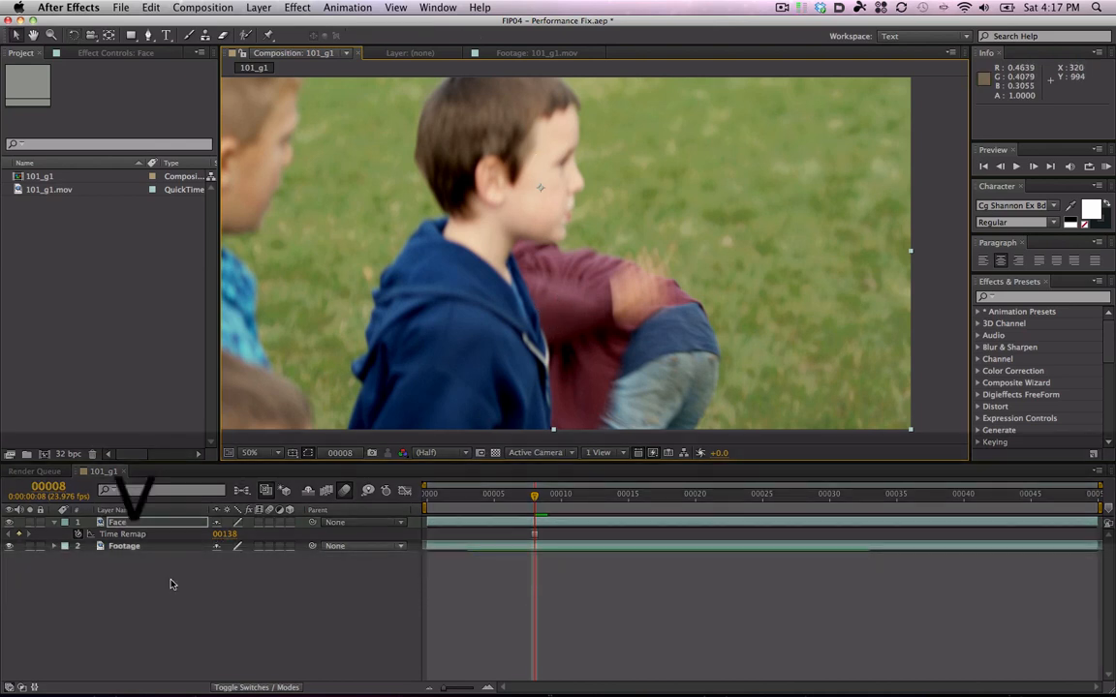
# - Hide the Face layer and select the Footage layer, keeping the current time at frame 8
pyautogui.click(11, 523)
pyautogui.press('Return')
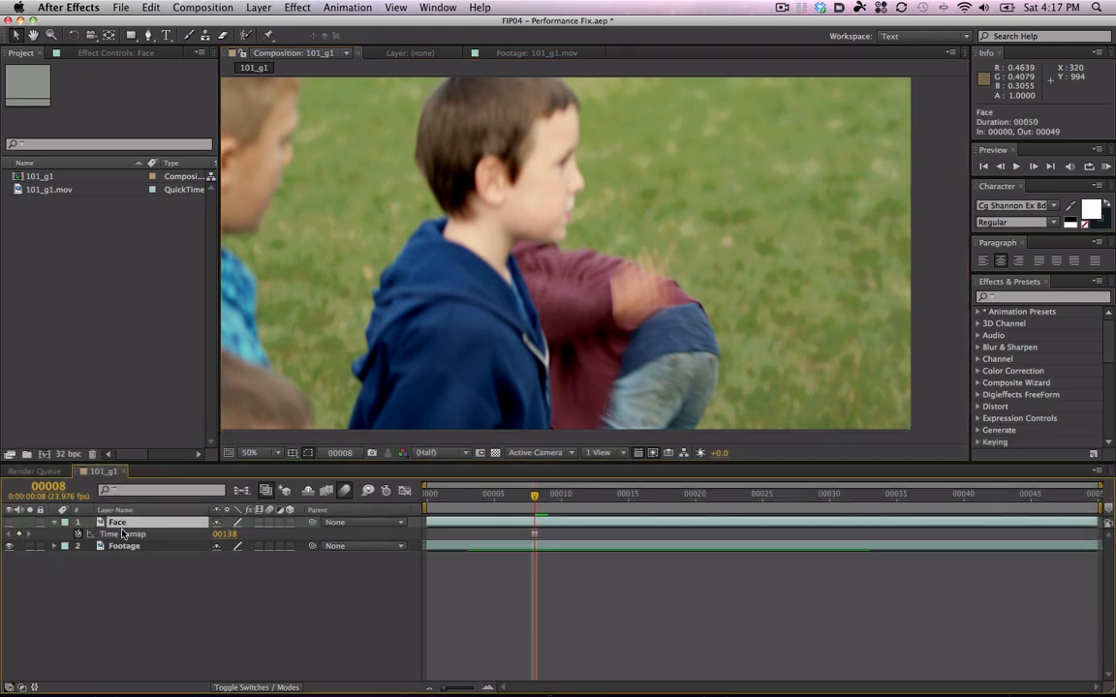
pyautogui.click(123, 547)
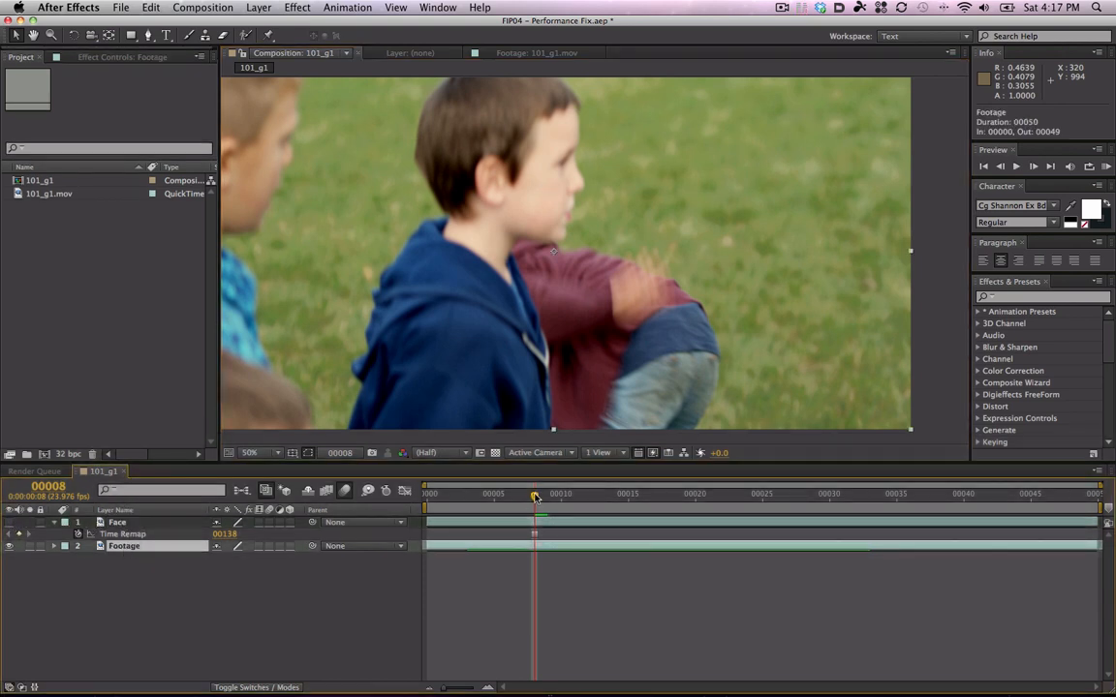
pyautogui.moveTo(535, 498)
pyautogui.mouseDown()
pyautogui.moveTo(934, 499)
pyautogui.moveTo(535, 499)
pyautogui.mouseUp()
# - Reveal the 101_g1.mov source file in Finder, close the VFX Tutorials window and open the clip in mocha AE
pyautogui.moveTo(451, 351); pyautogui.dragTo(490, 352)
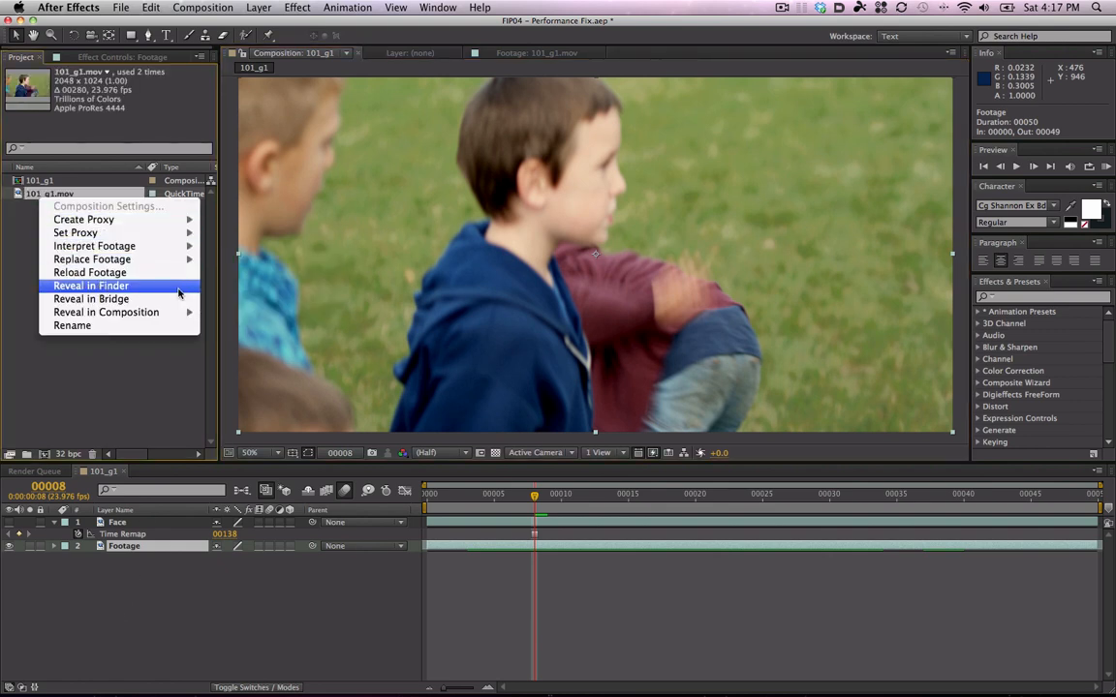
pyautogui.click(130, 287)
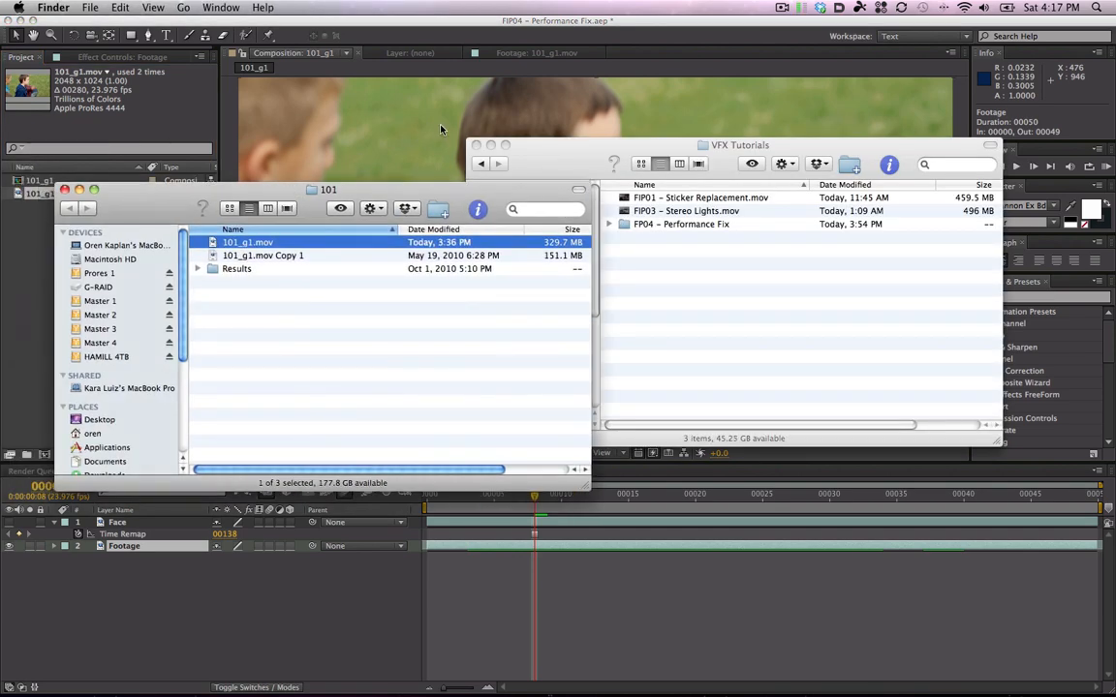
pyautogui.click(475, 146)
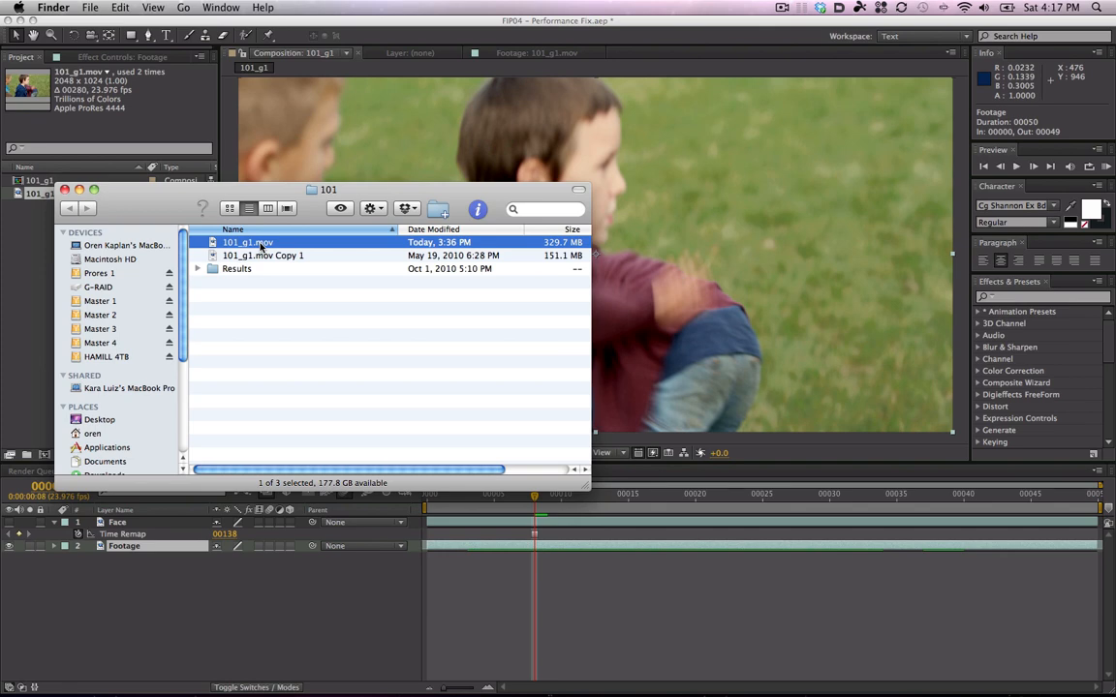
pyautogui.moveTo(208, 683)
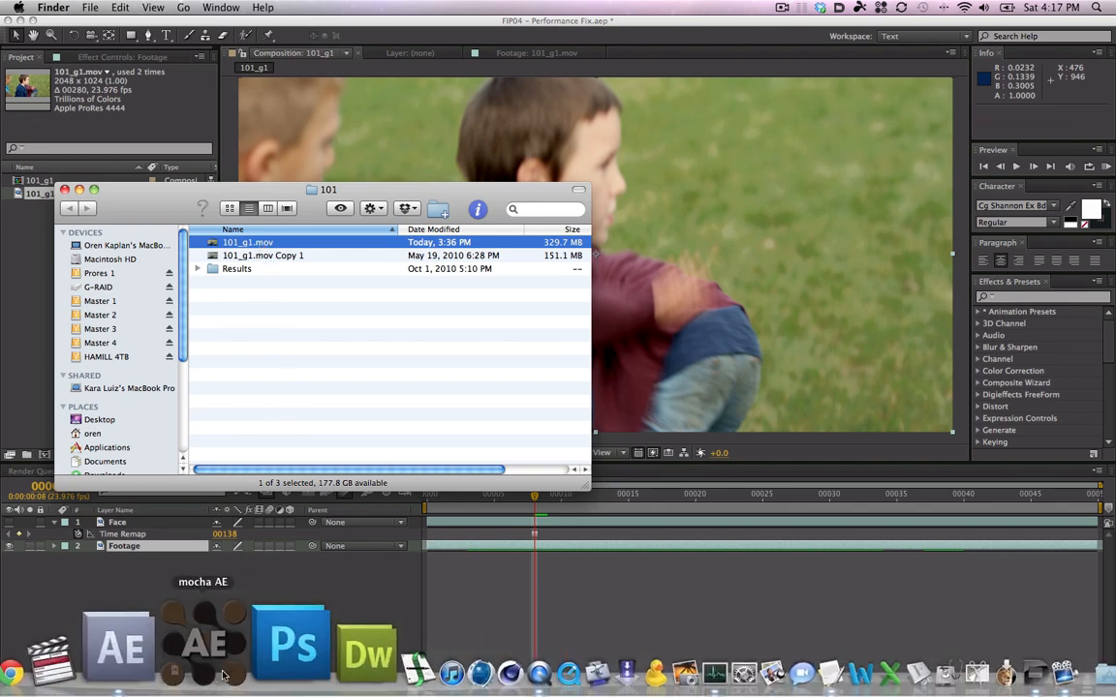
pyautogui.moveTo(254, 191); pyautogui.dragTo(418, 75)
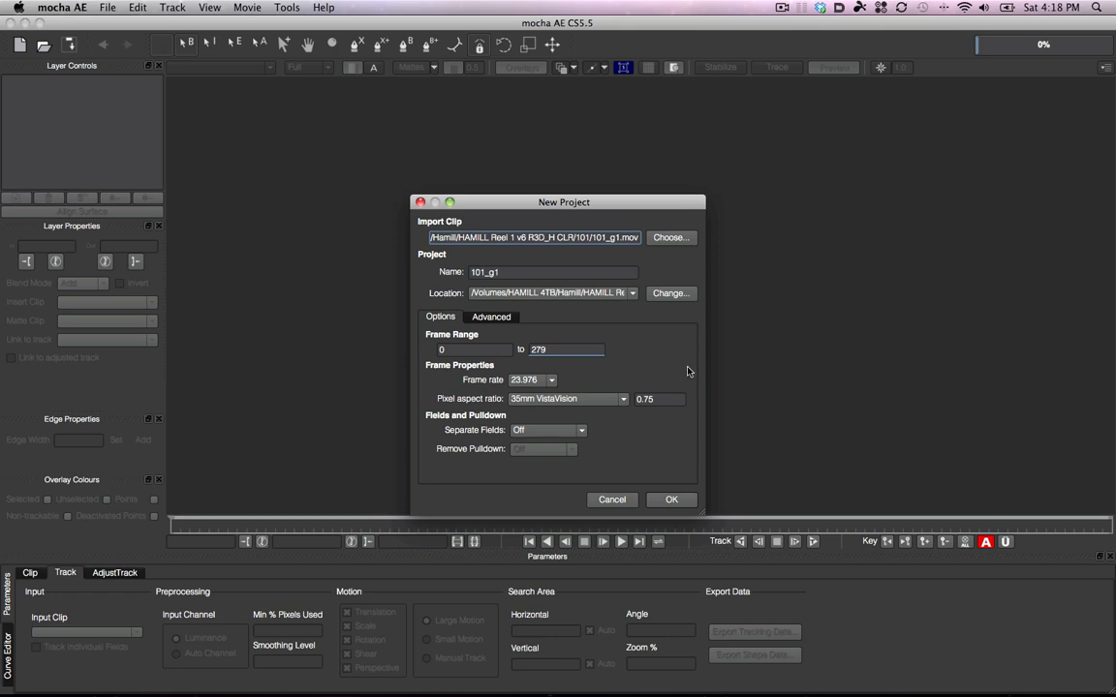
# - Set the pixel aspect ratio of the new 101_g1 project to 1 and create the project
pyautogui.moveTo(623, 206); pyautogui.dragTo(606, 129)
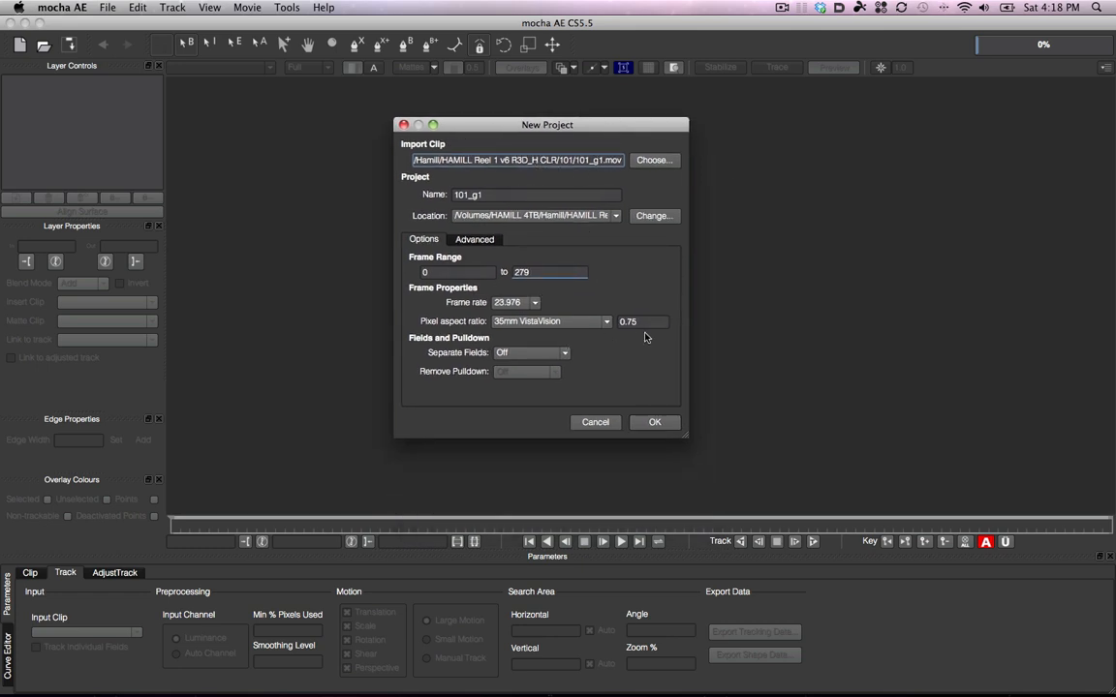
pyautogui.moveTo(639, 323); pyautogui.dragTo(619, 322)
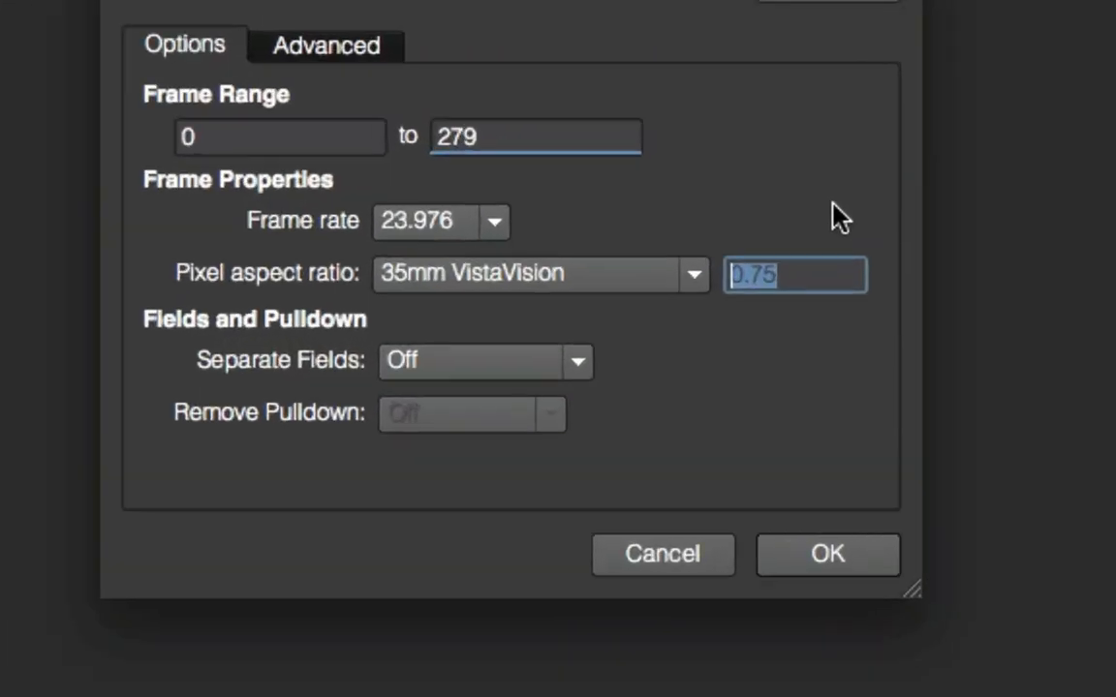
pyautogui.write('1')
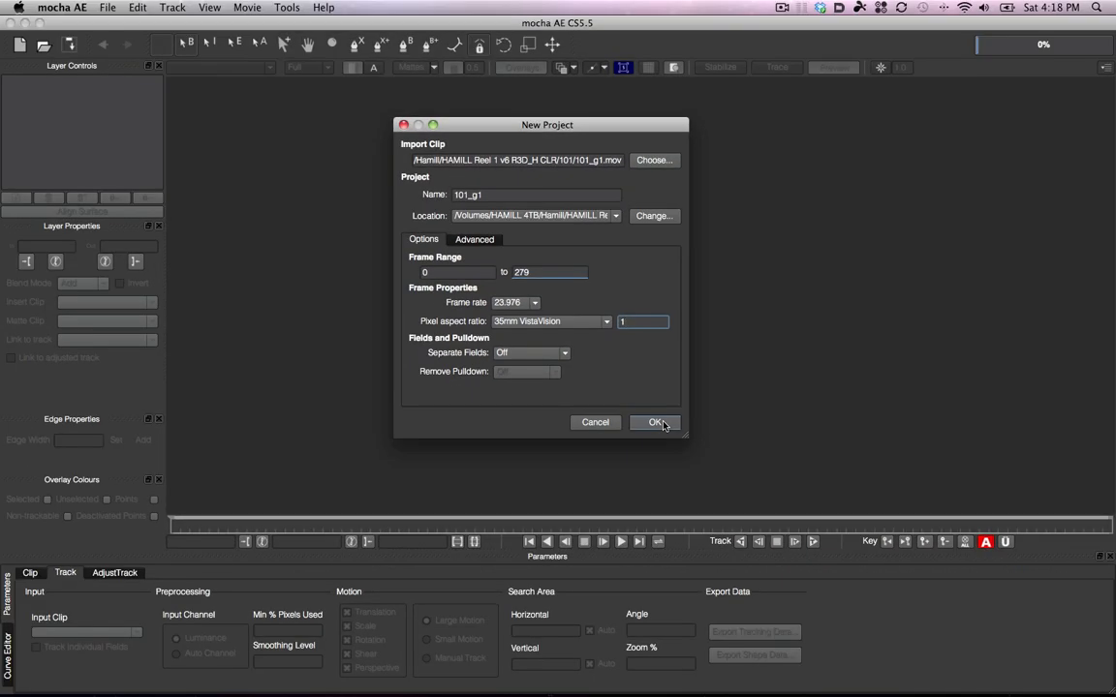
pyautogui.click(664, 426)
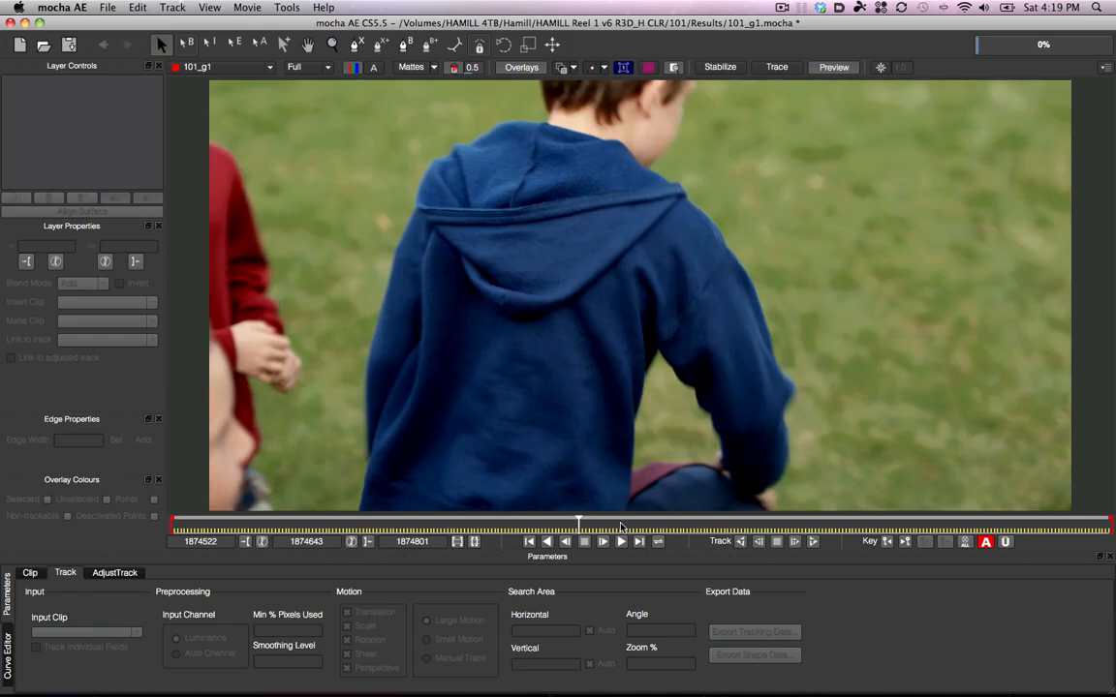
# - Compare the After Effects composition's first frame with the mocha AE clip, stepping the clip forward to frame 1874651
pyautogui.press('super+Tab')
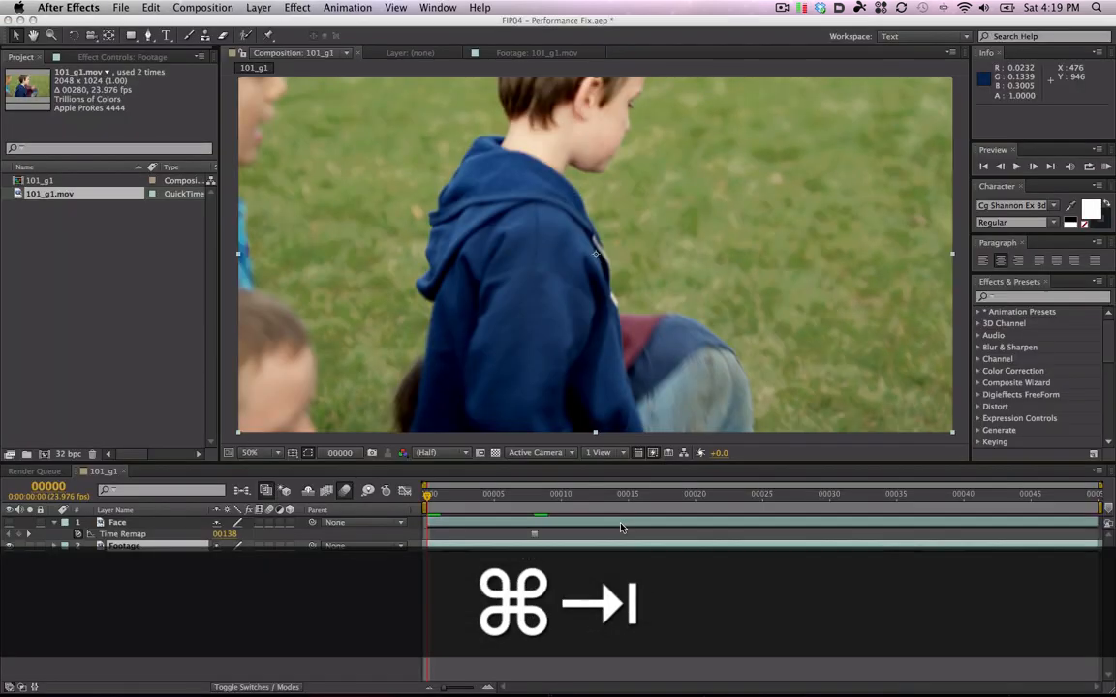
pyautogui.press('super+Tab')
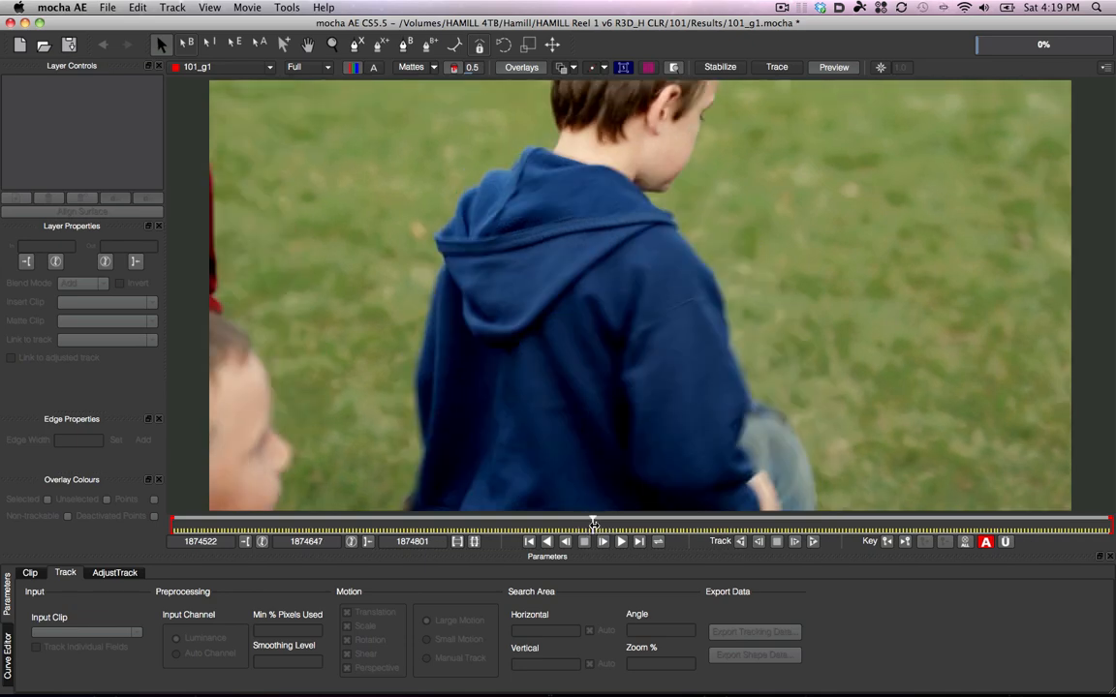
pyautogui.press('super+Tab')
pyautogui.press('super+Tab')
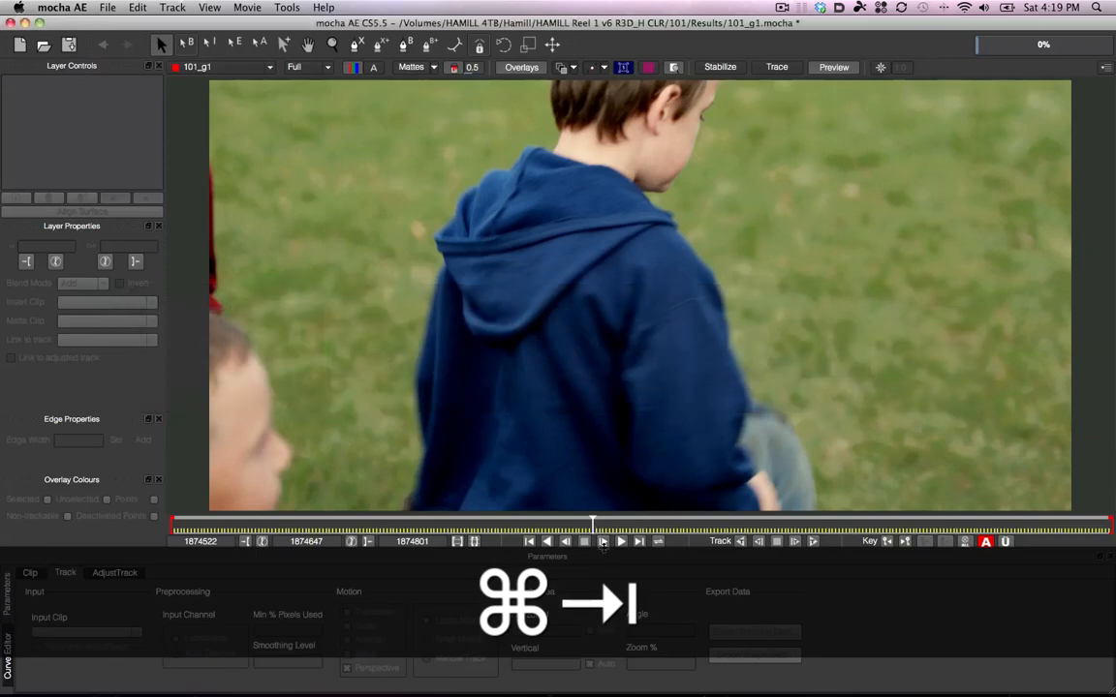
pyautogui.click(603, 543)
pyautogui.click(603, 543)
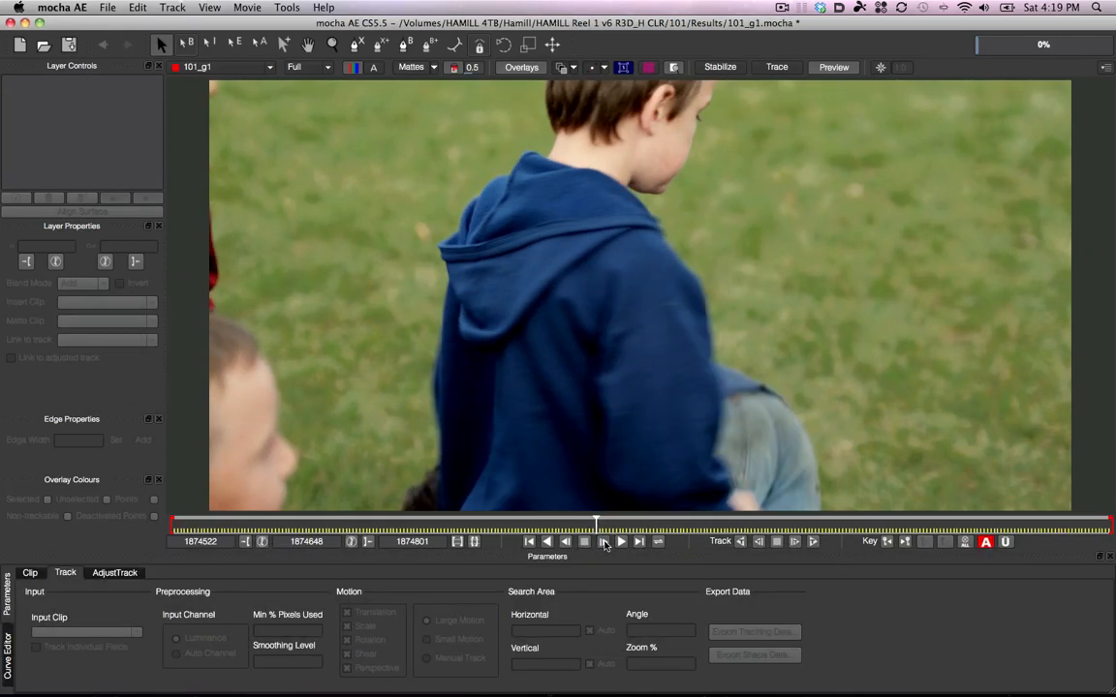
pyautogui.click(603, 542)
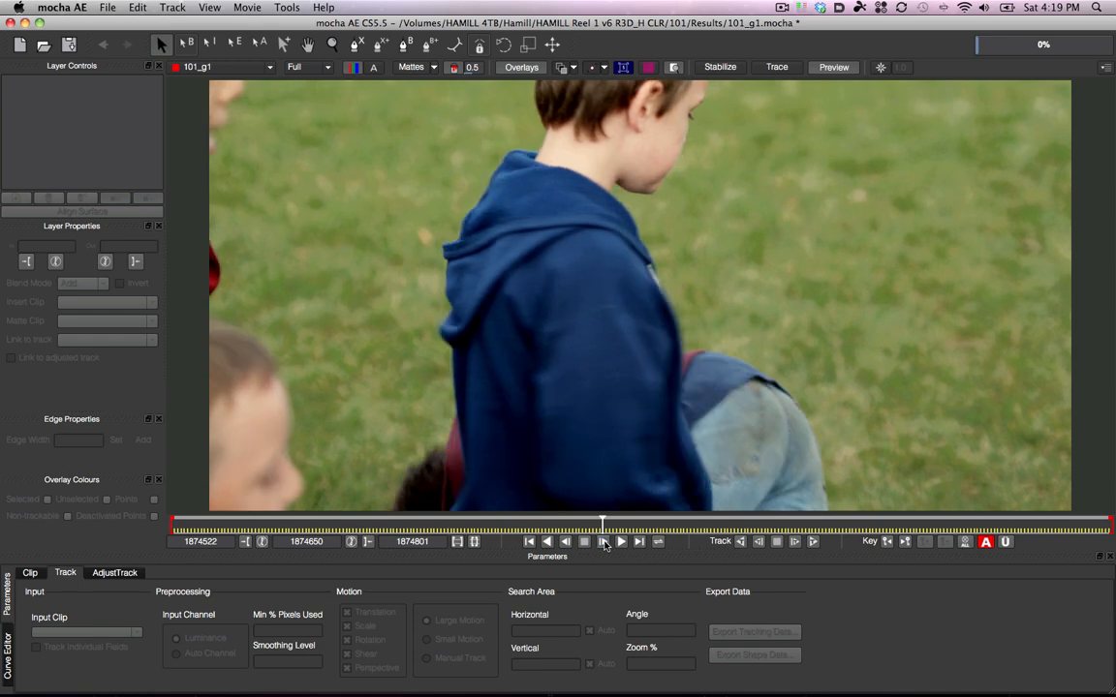
pyautogui.press('super+Tab')
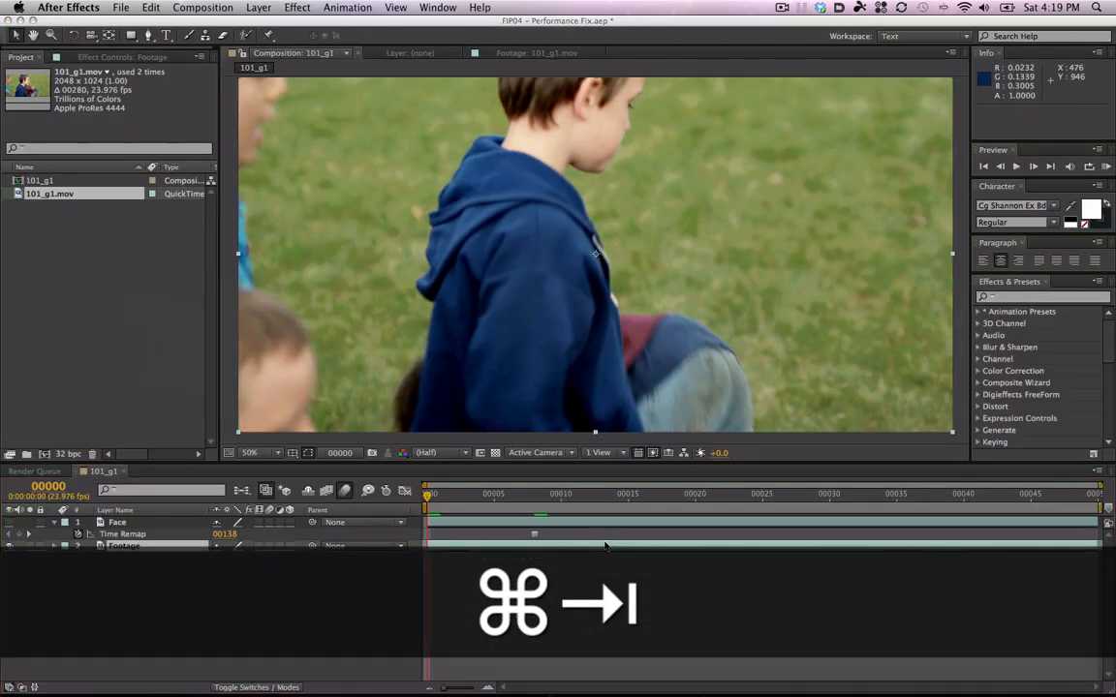
pyautogui.press('super+Tab')
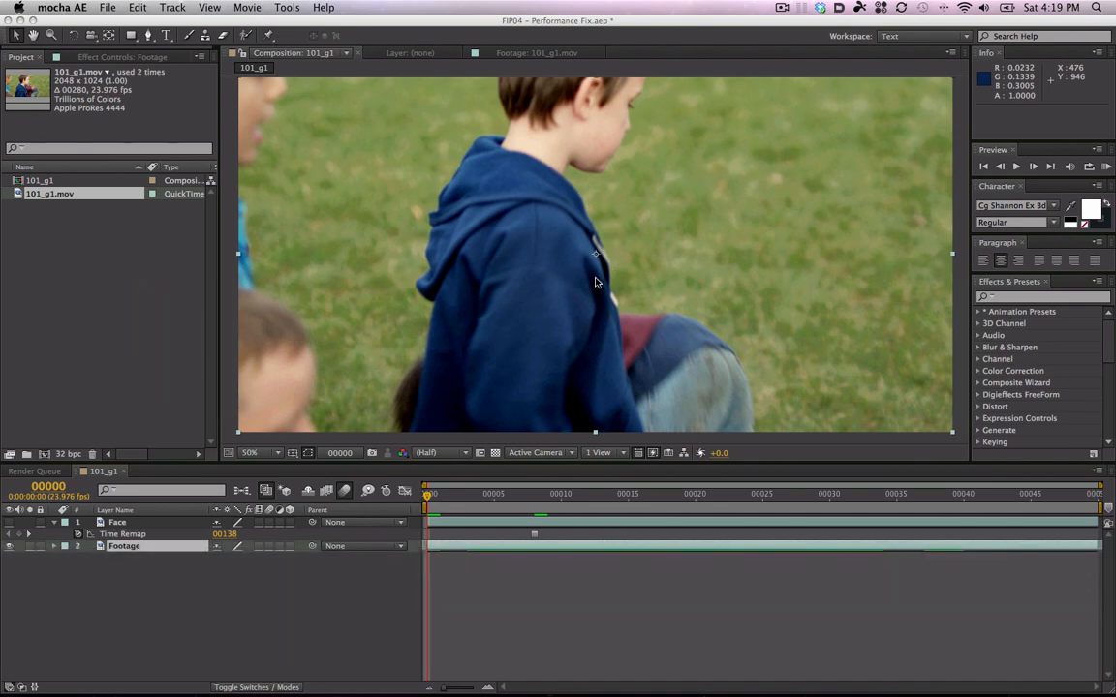
pyautogui.press('super+Tab')
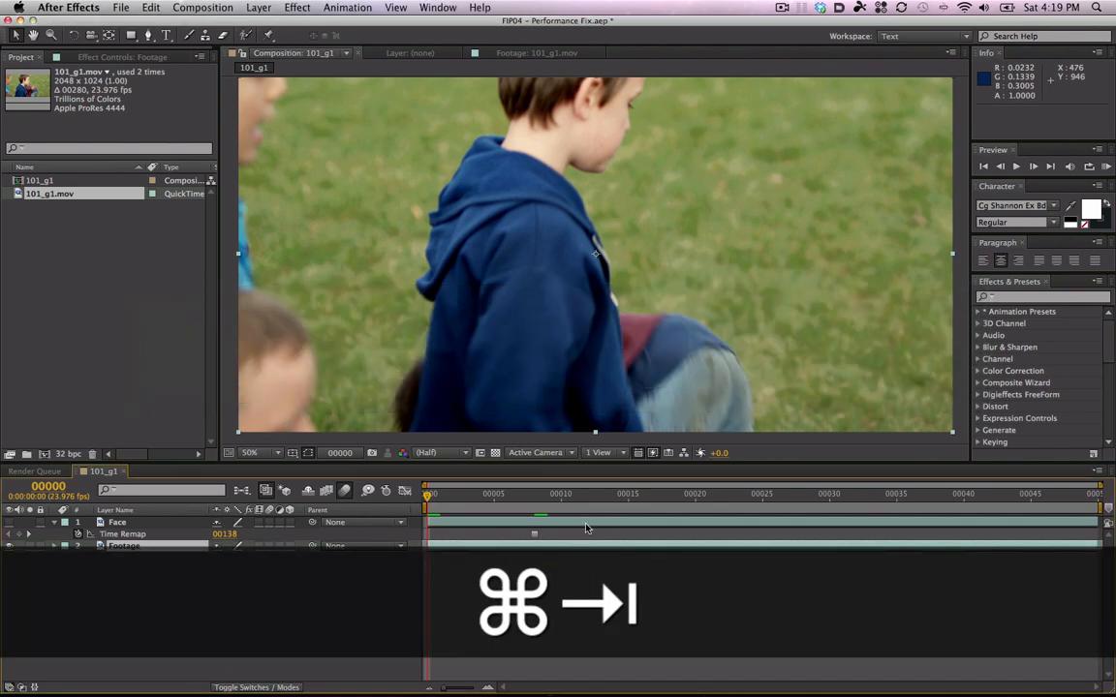
pyautogui.press('super+Tab')
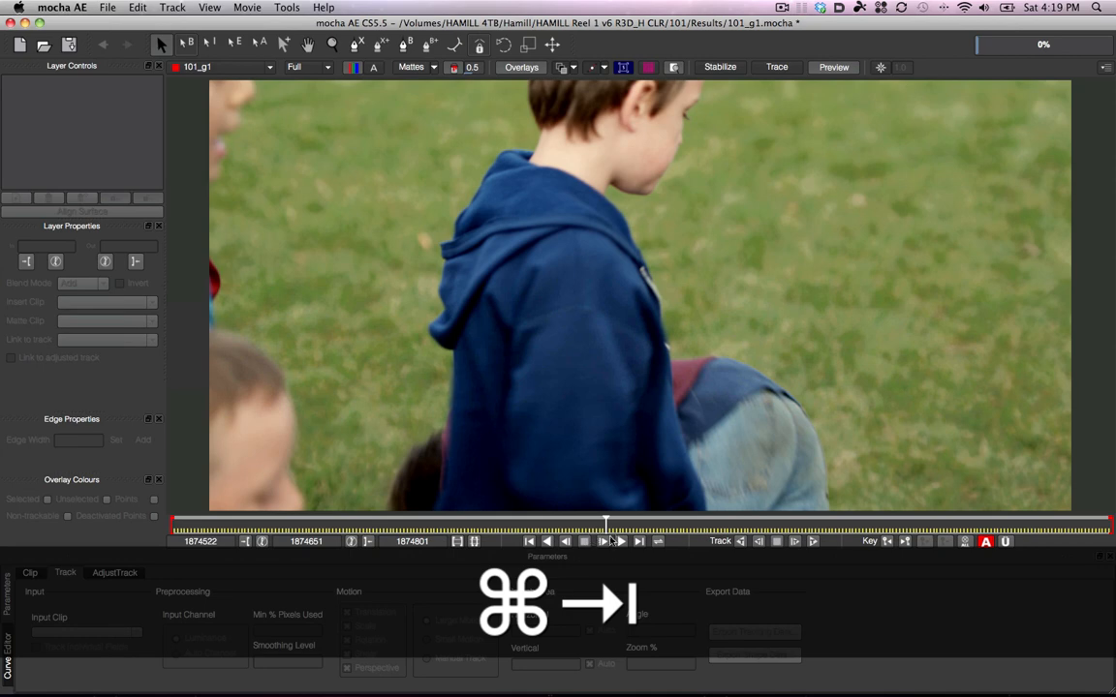
# - Find the clip frame matching the composition's first frame by comparing both programs, and set the in point at 1874652
pyautogui.click(603, 542)
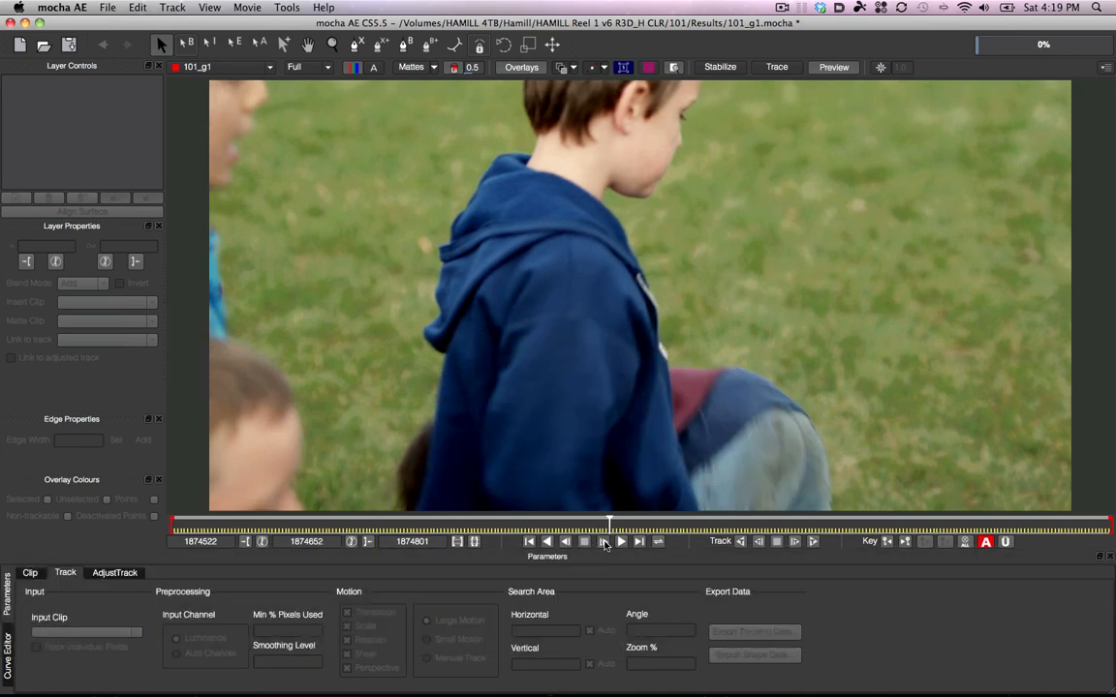
pyautogui.click(604, 542)
pyautogui.click(604, 543)
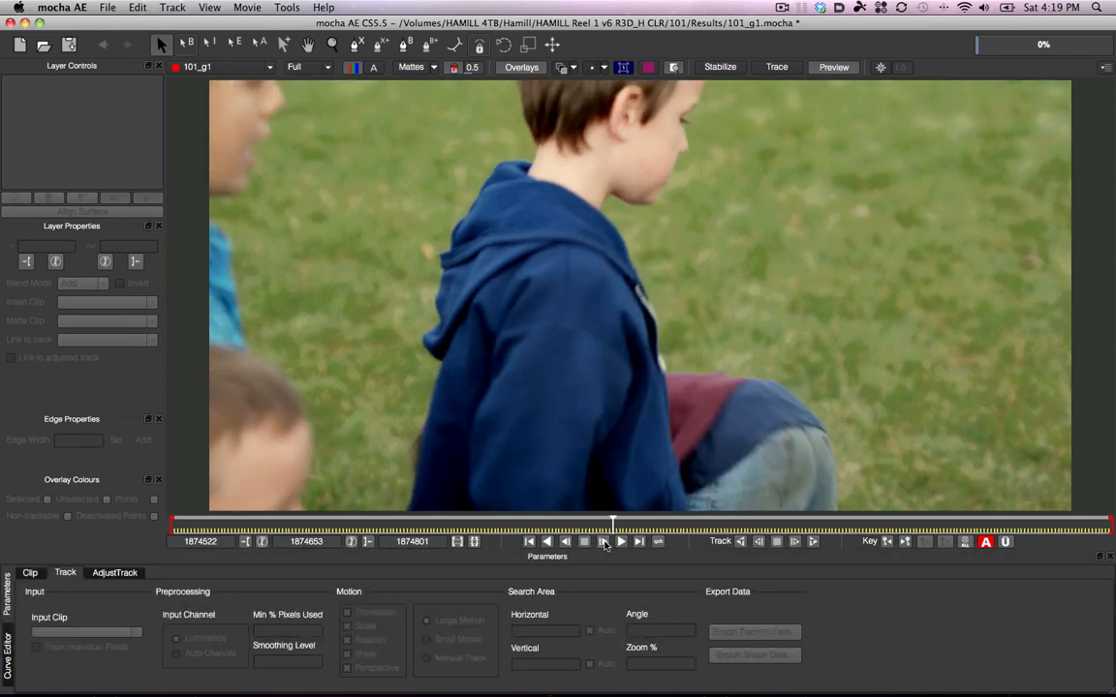
pyautogui.press('super+Tab')
pyautogui.press('super+Tab')
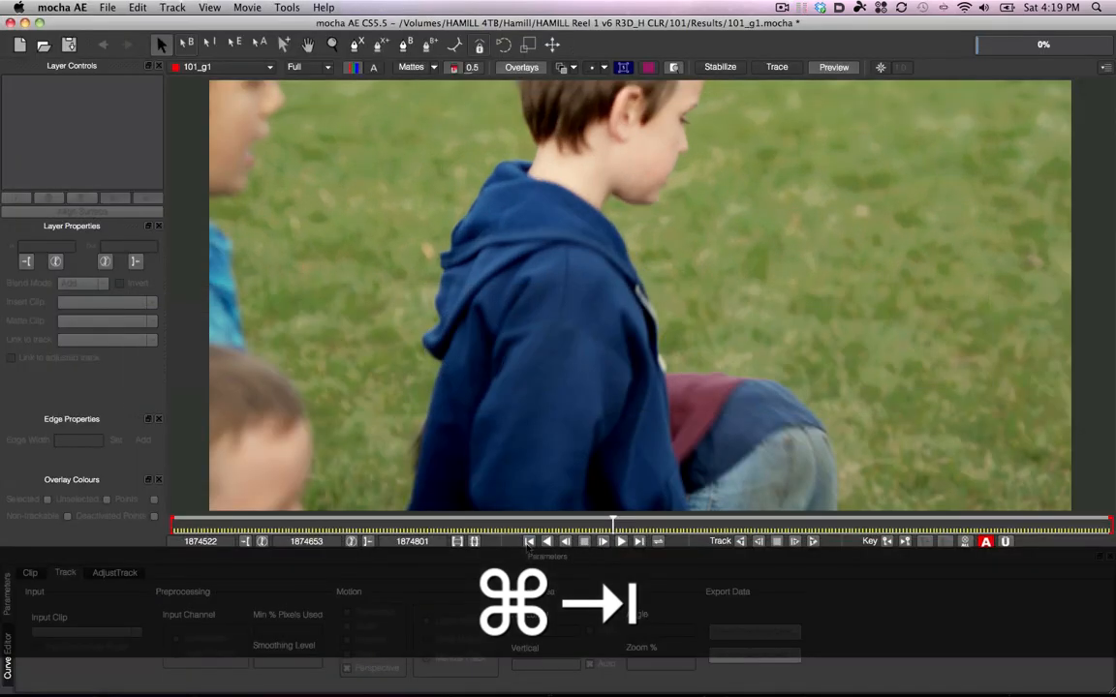
pyautogui.click(565, 542)
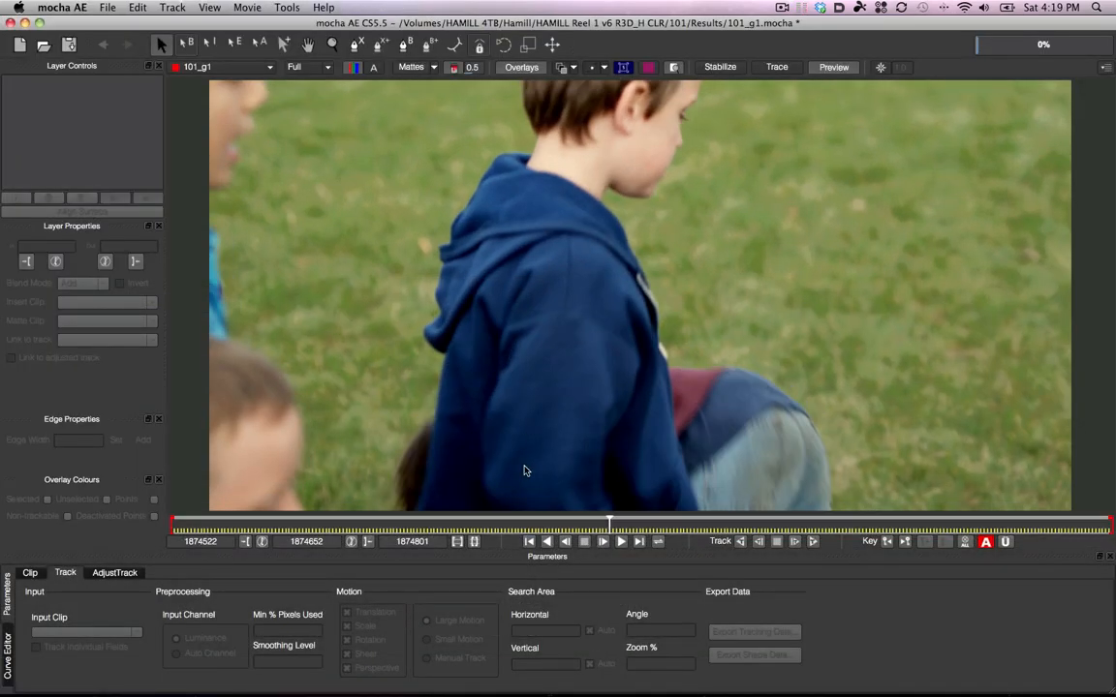
pyautogui.press('super+Tab')
pyautogui.press('super+Tab')
pyautogui.press('super+Tab')
pyautogui.press('super+Tab')
# - Advance the clip past the boy's exit from the shot and set the out point at frame 1874694
pyautogui.click(654, 528)
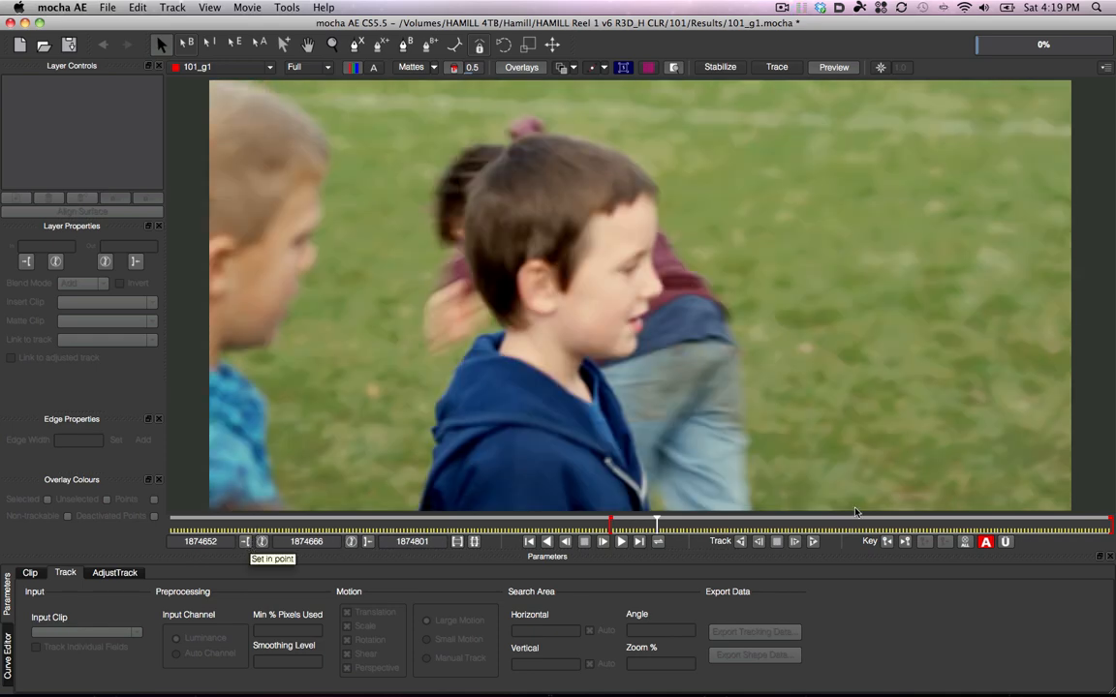
pyautogui.click(671, 524)
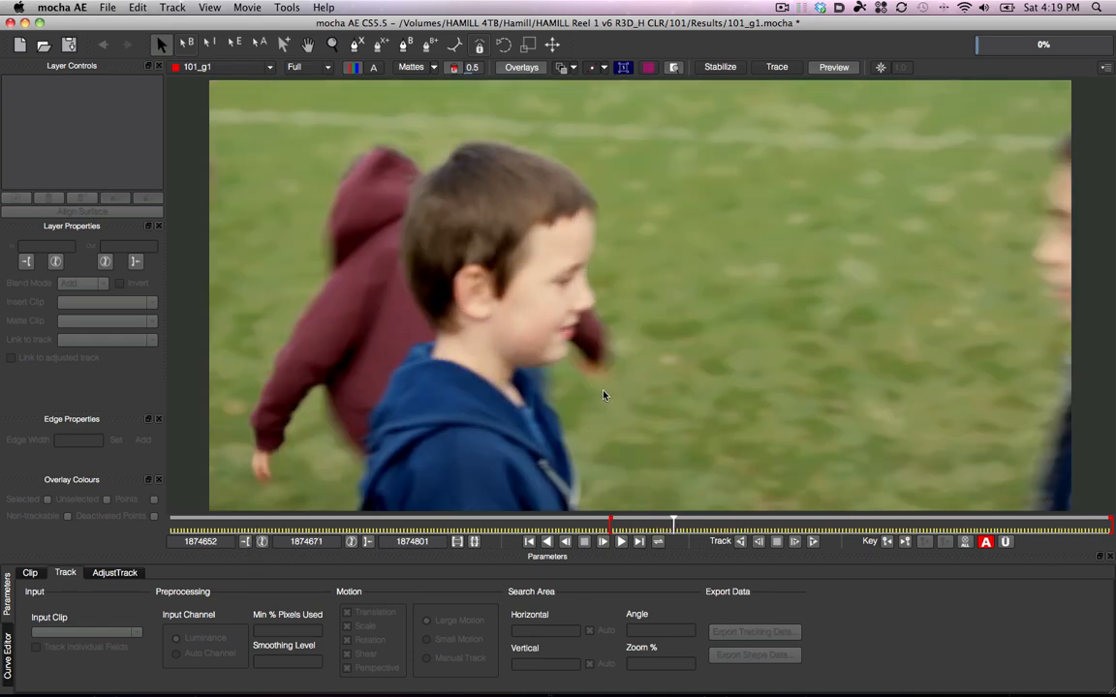
pyautogui.click(686, 524)
pyautogui.click(752, 525)
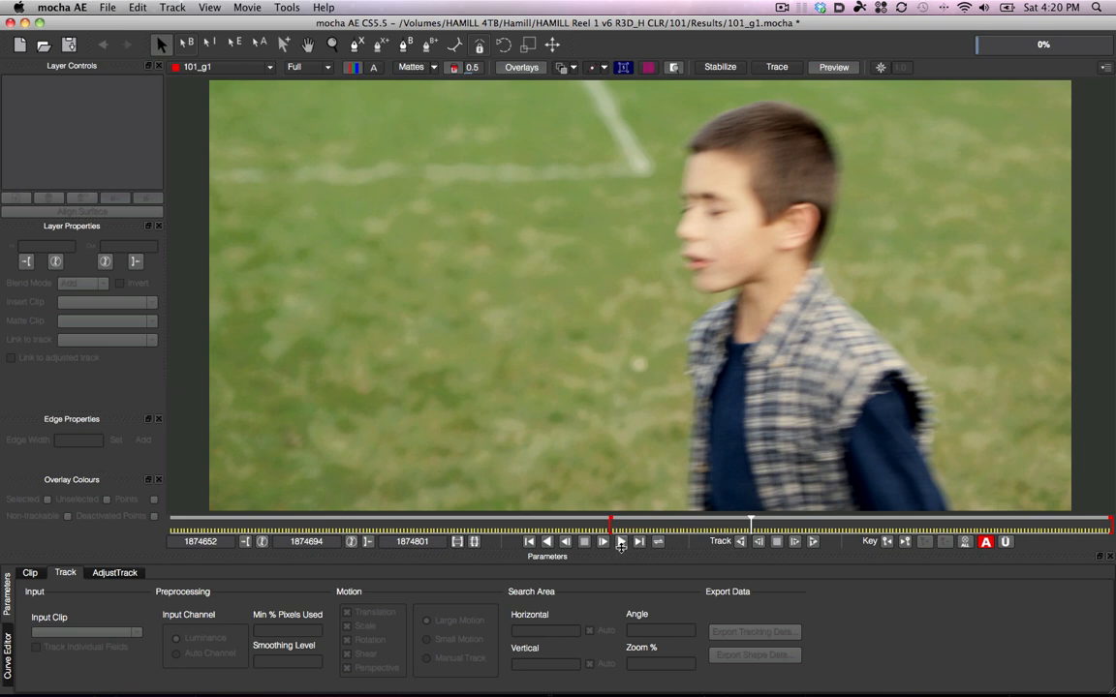
pyautogui.click(368, 543)
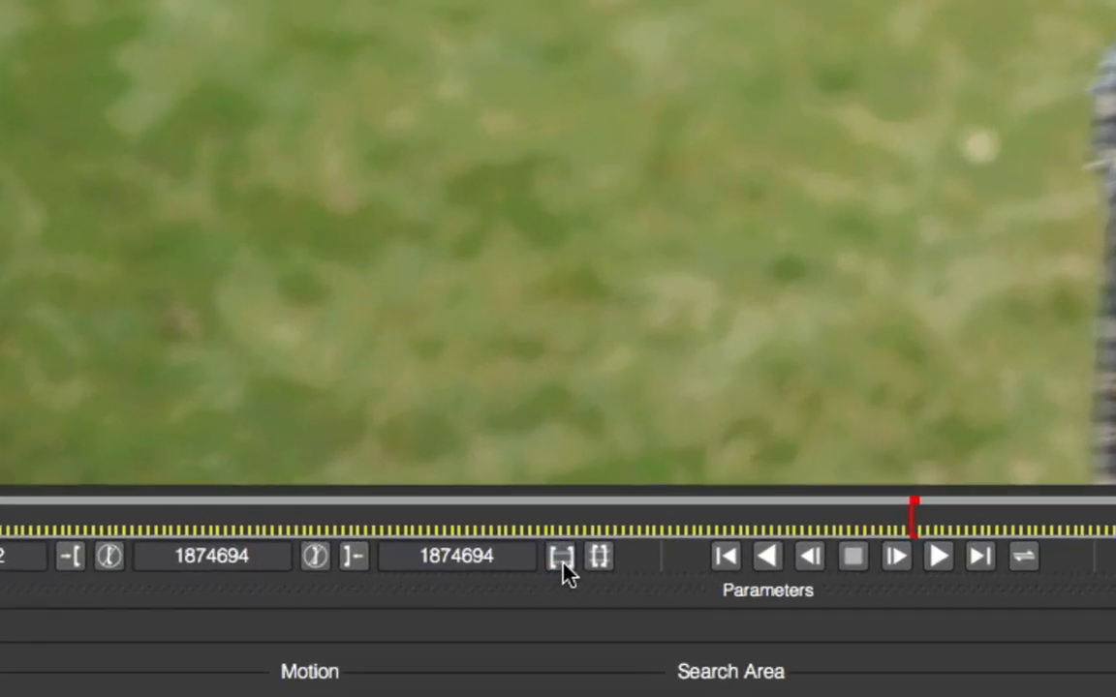
# - Fit the timeline to the in/out range and outline the boy's face with an X-spline at frame 1874671
pyautogui.click(563, 558)
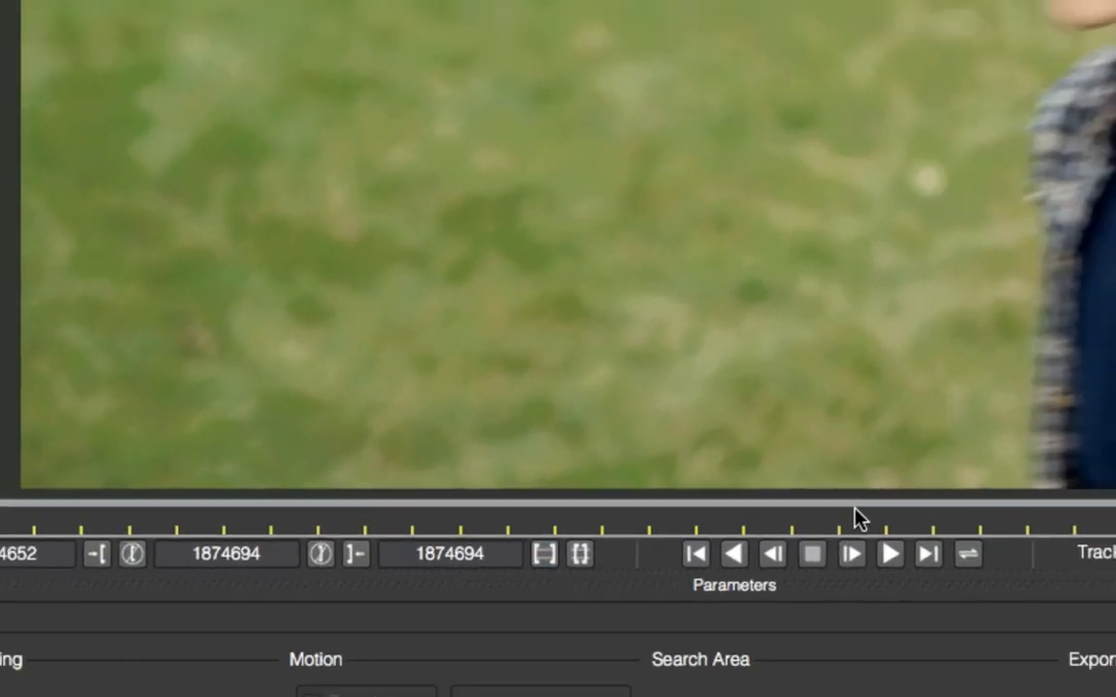
pyautogui.click(895, 523)
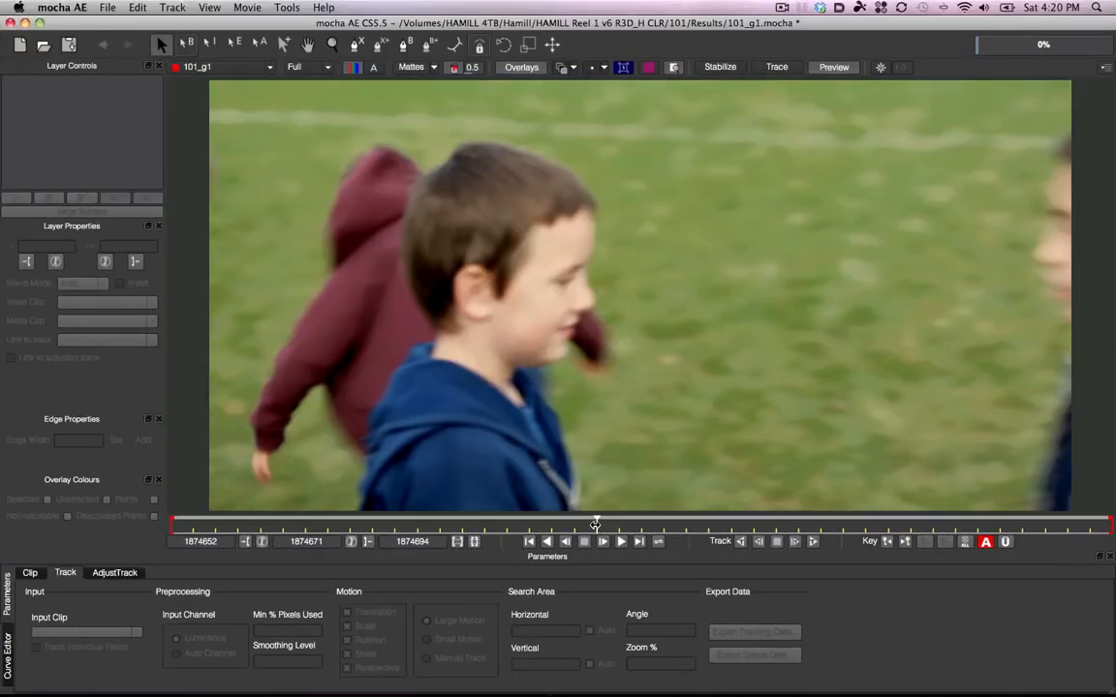
pyautogui.click(356, 45)
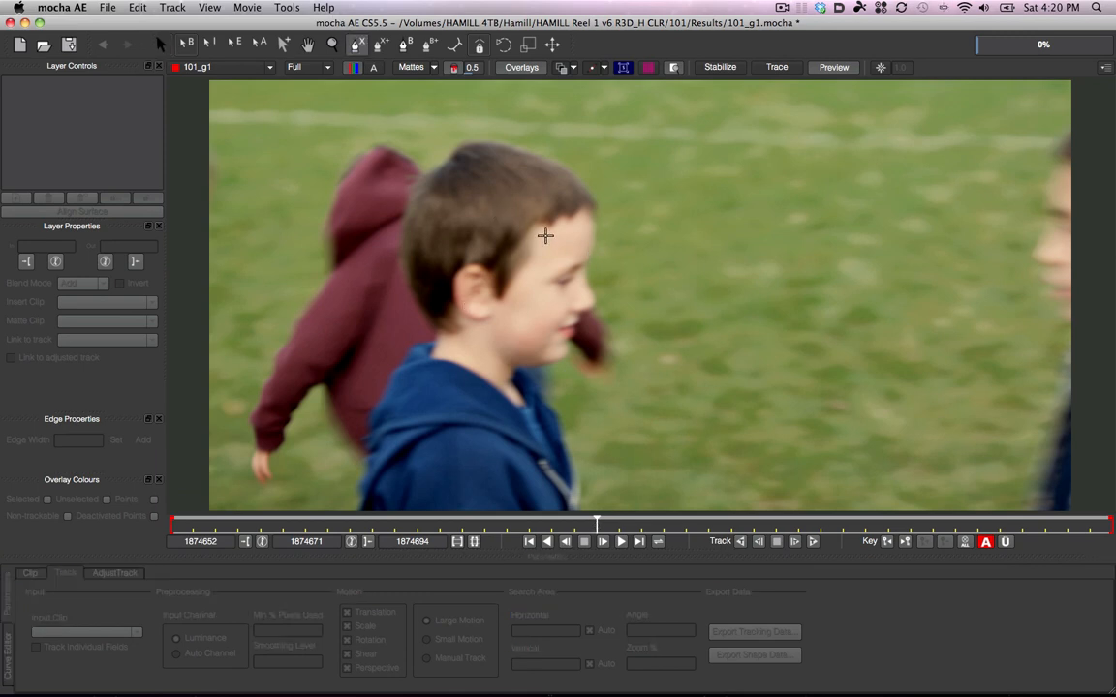
pyautogui.click(488, 262)
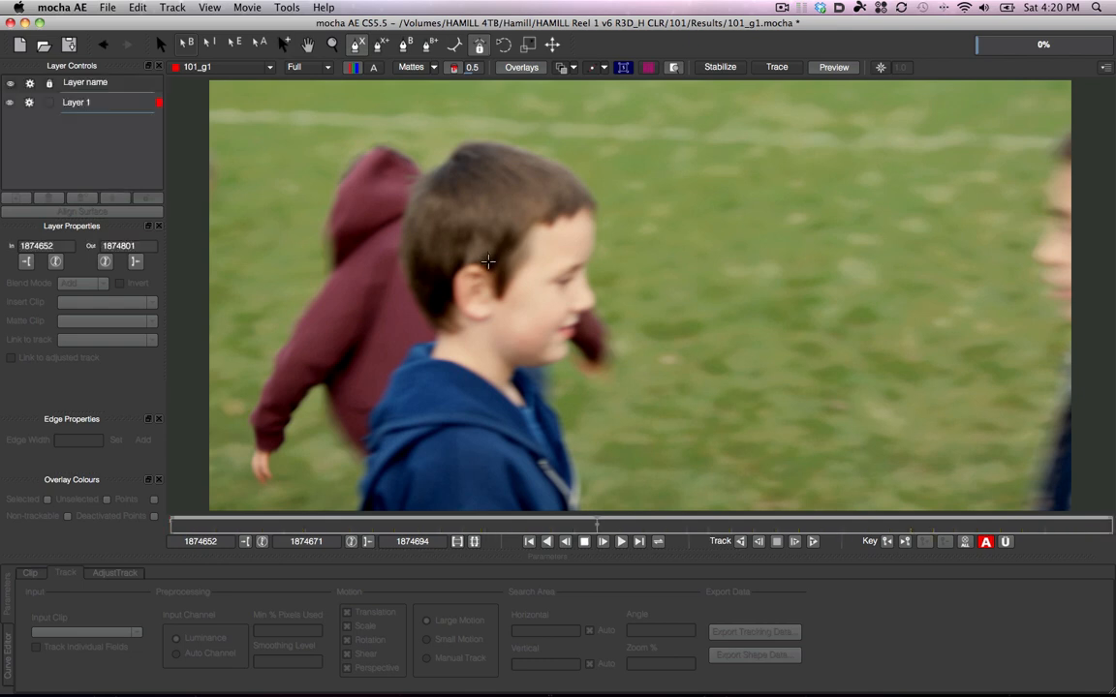
pyautogui.click(548, 197)
pyautogui.click(497, 384)
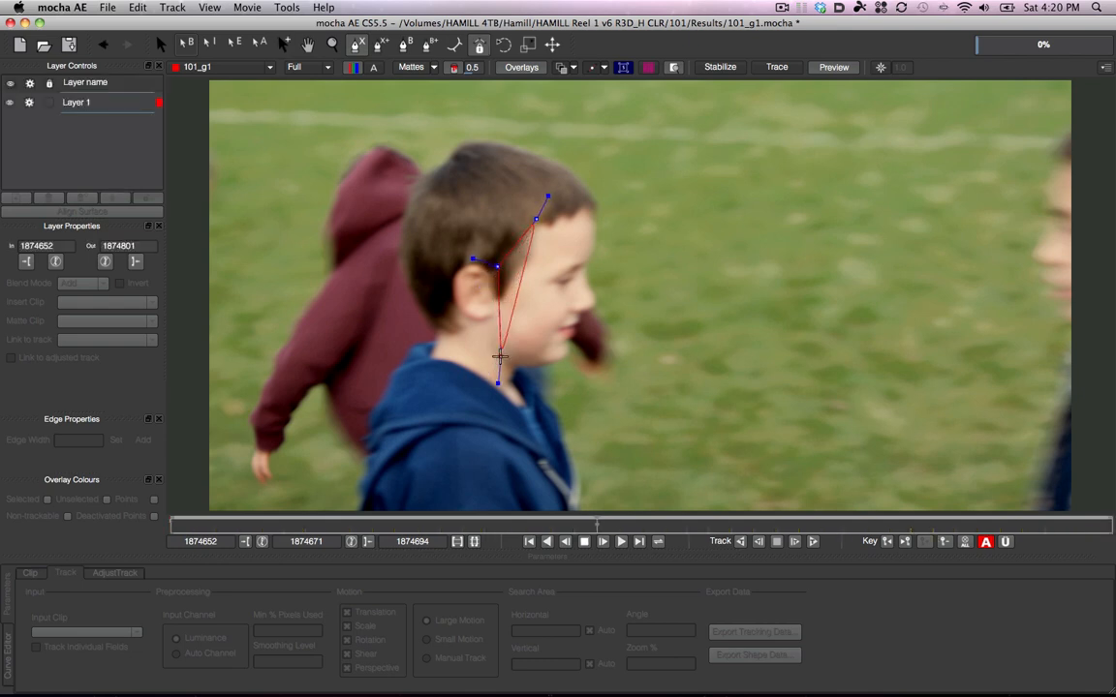
pyautogui.click(560, 360)
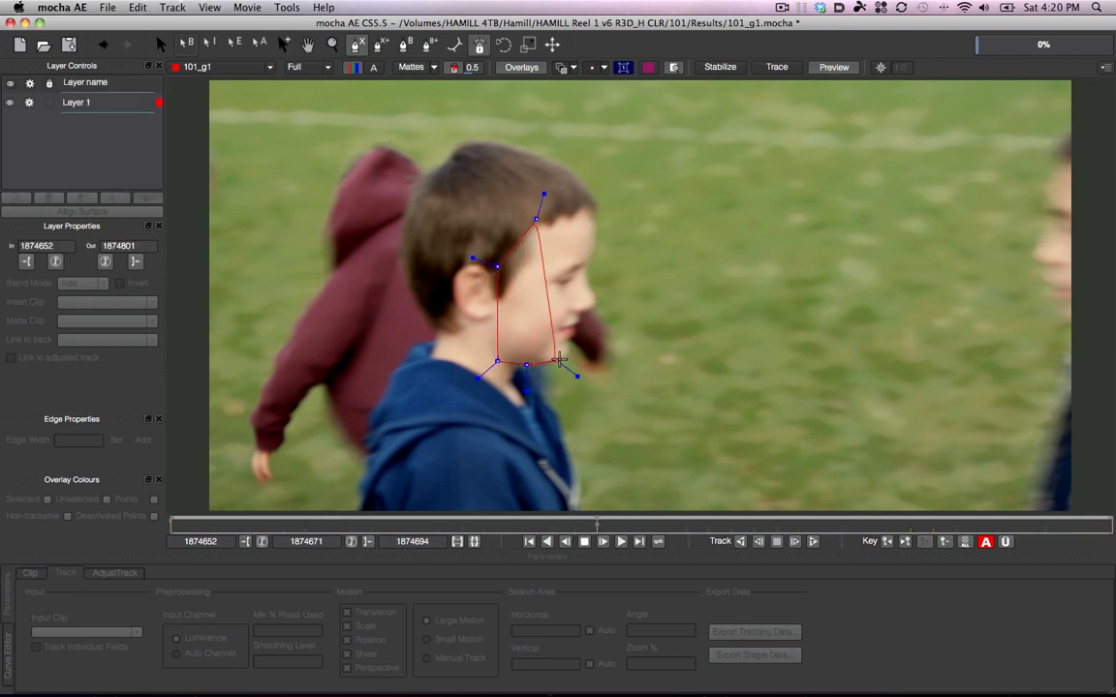
pyautogui.click(571, 318)
pyautogui.click(578, 298)
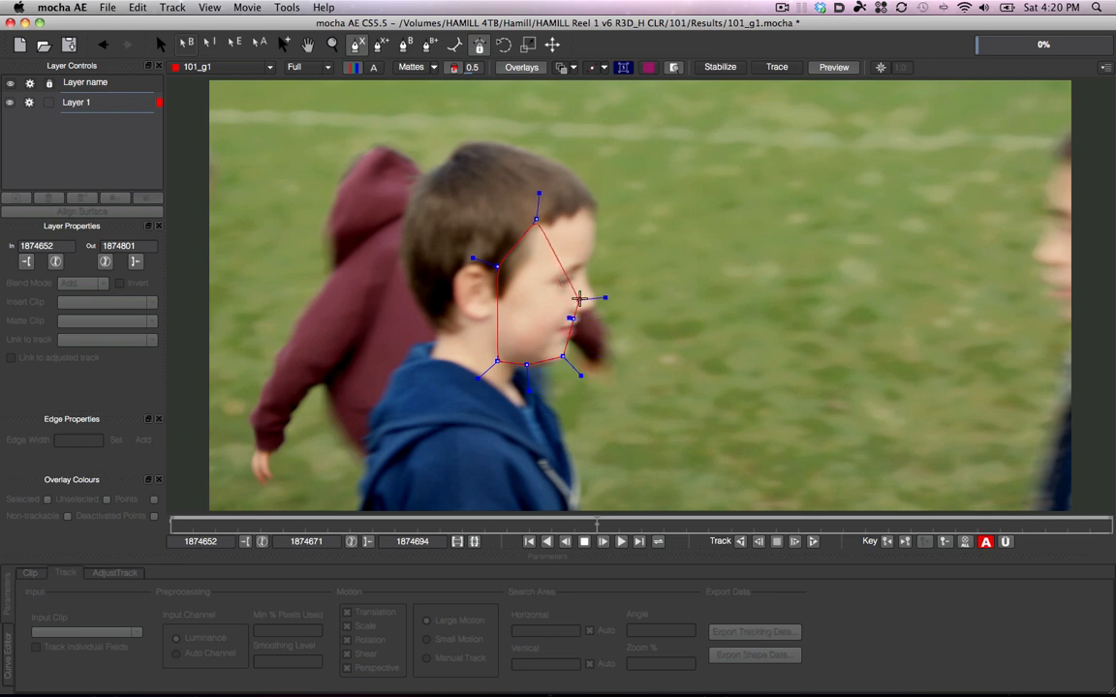
pyautogui.click(586, 210)
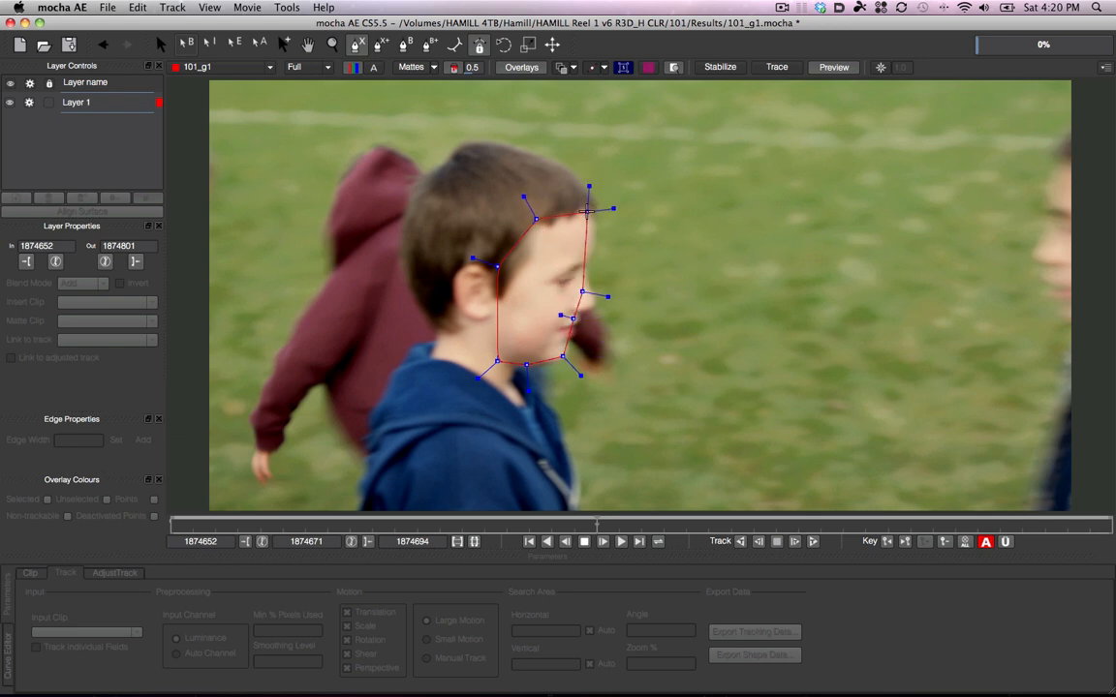
pyautogui.rightClick(587, 210)
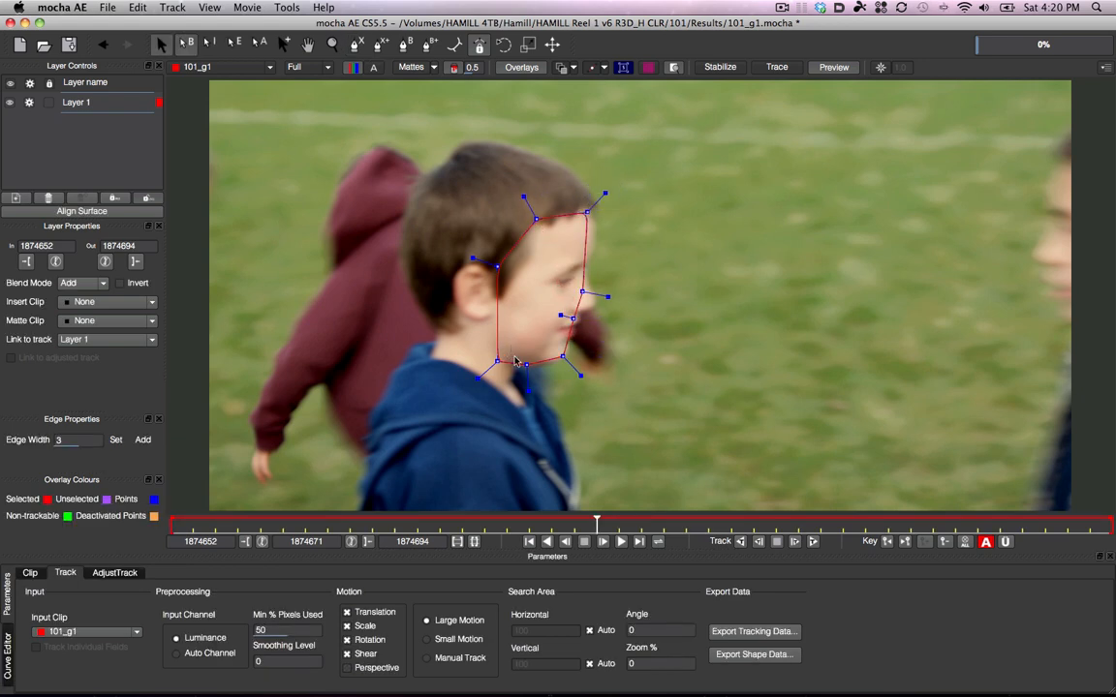
# - Track the face shape backward from frame 1874671 to the in point, then forward from 1874671 to frame 1874694
pyautogui.click(741, 542)
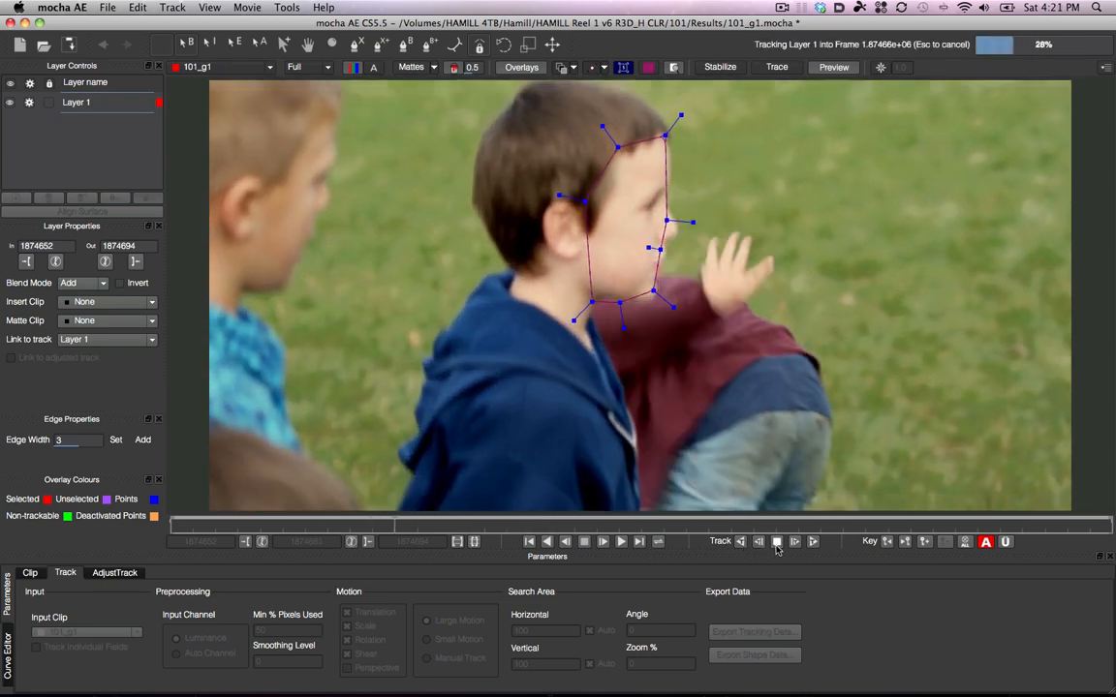
pyautogui.click(777, 542)
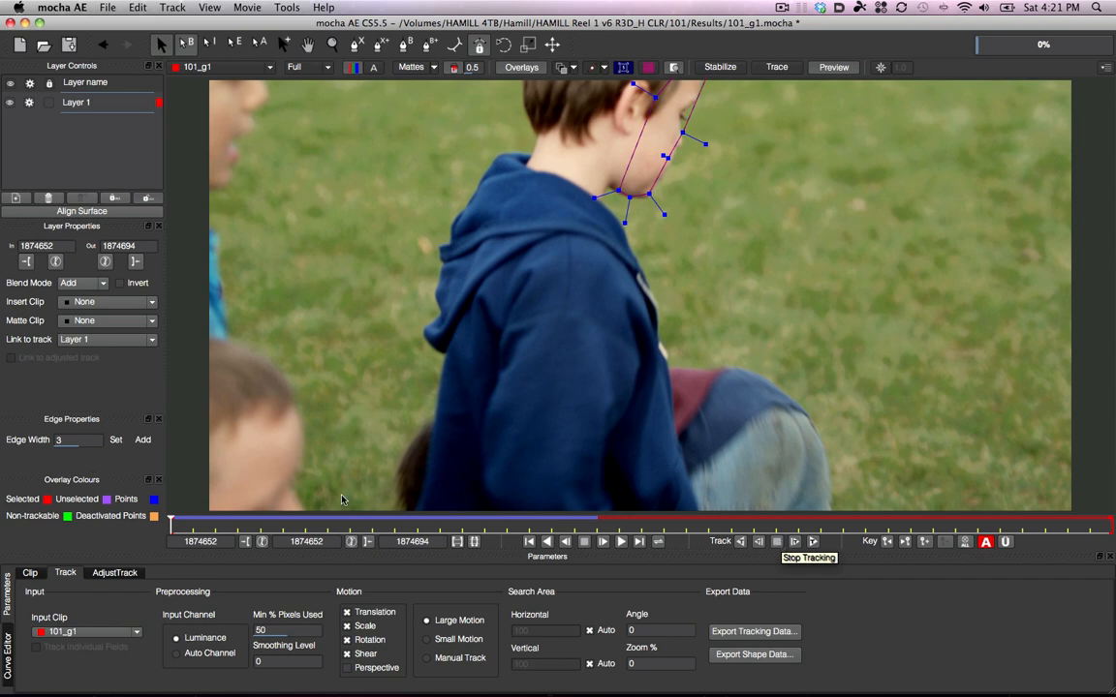
pyautogui.moveTo(172, 523); pyautogui.dragTo(597, 529)
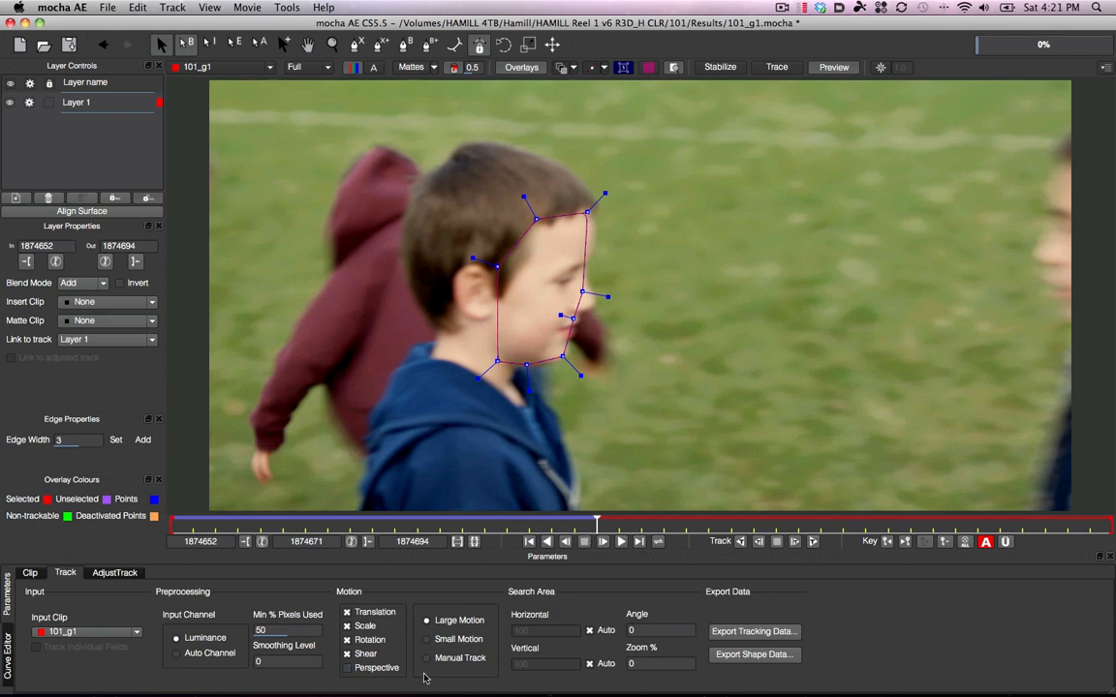
pyautogui.click(813, 541)
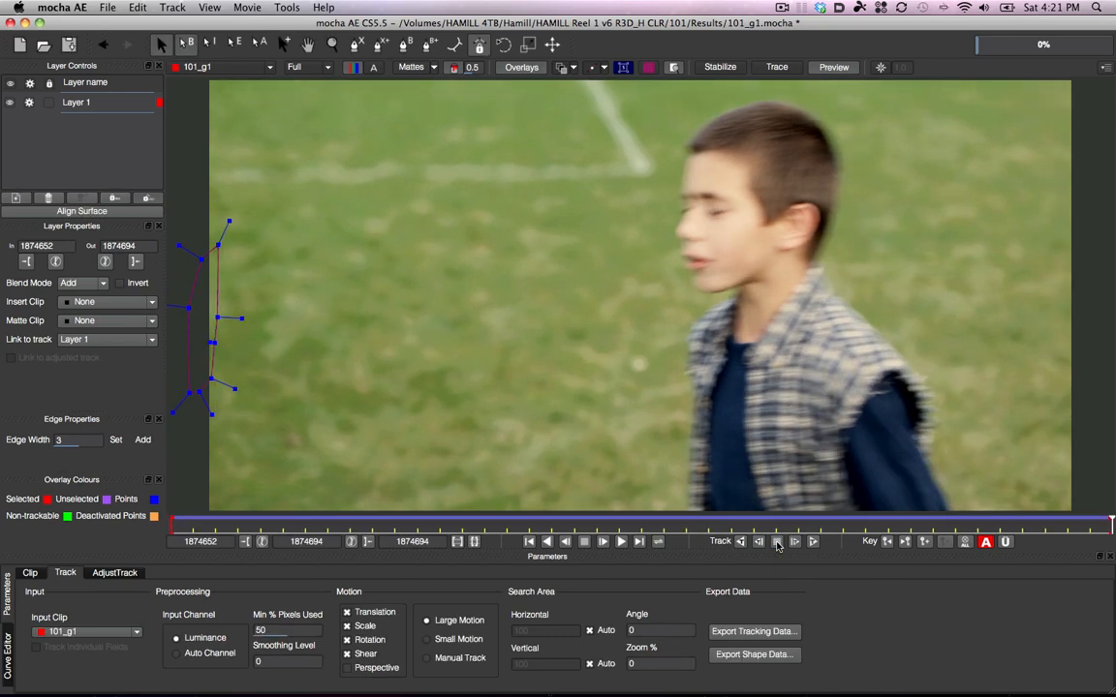
pyautogui.moveTo(778, 526)
pyautogui.mouseDown()
pyautogui.moveTo(262, 526)
pyautogui.moveTo(683, 541)
pyautogui.moveTo(797, 528)
pyautogui.mouseUp()
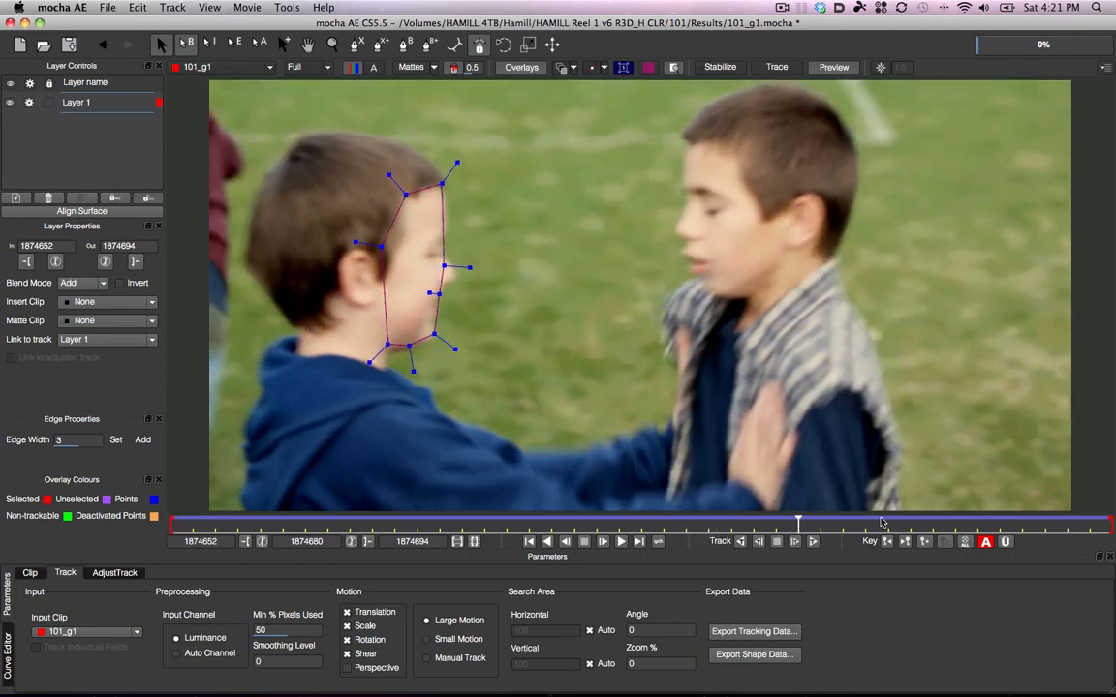
# - Show the planar surface at frame 1874672 and reshape its corners into a near-rectangle from the boy's hair and neck to beyond his nose
pyautogui.click(620, 526)
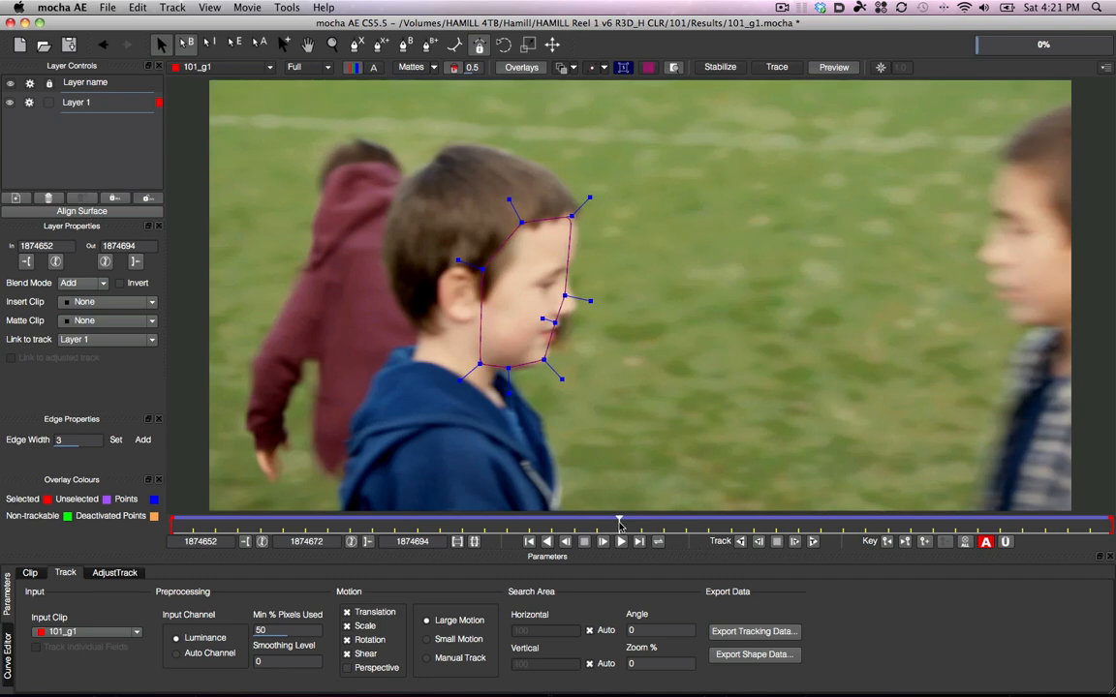
pyautogui.click(625, 73)
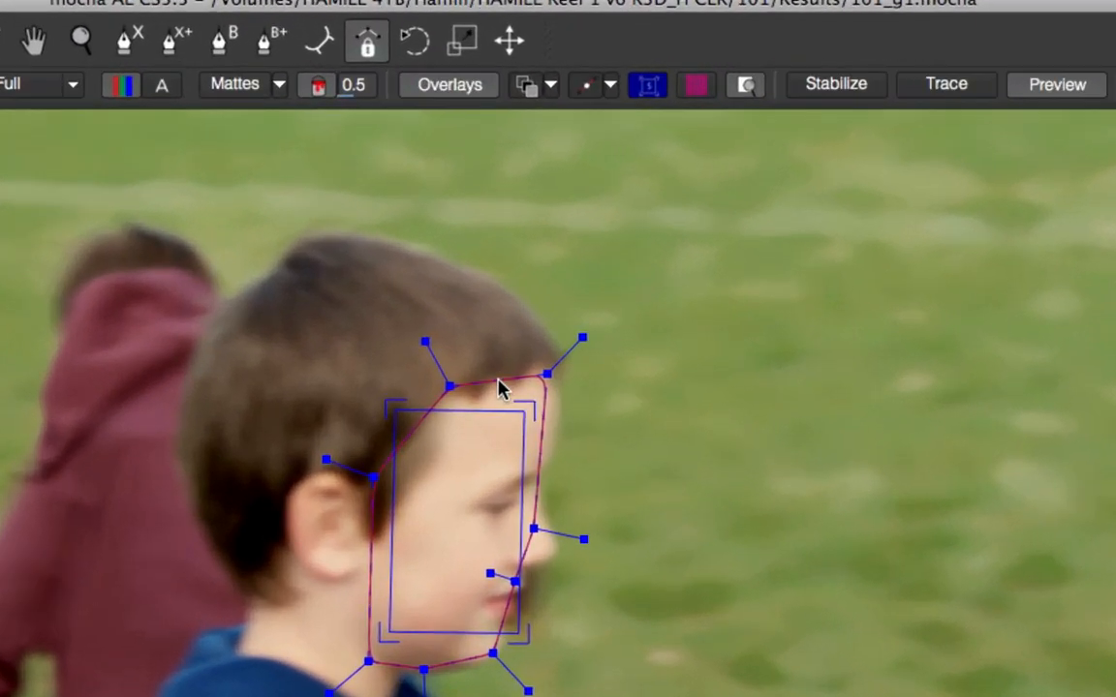
pyautogui.moveTo(533, 412); pyautogui.dragTo(621, 329)
pyautogui.moveTo(390, 403); pyautogui.dragTo(320, 341)
pyautogui.moveTo(510, 642); pyautogui.dragTo(670, 696)
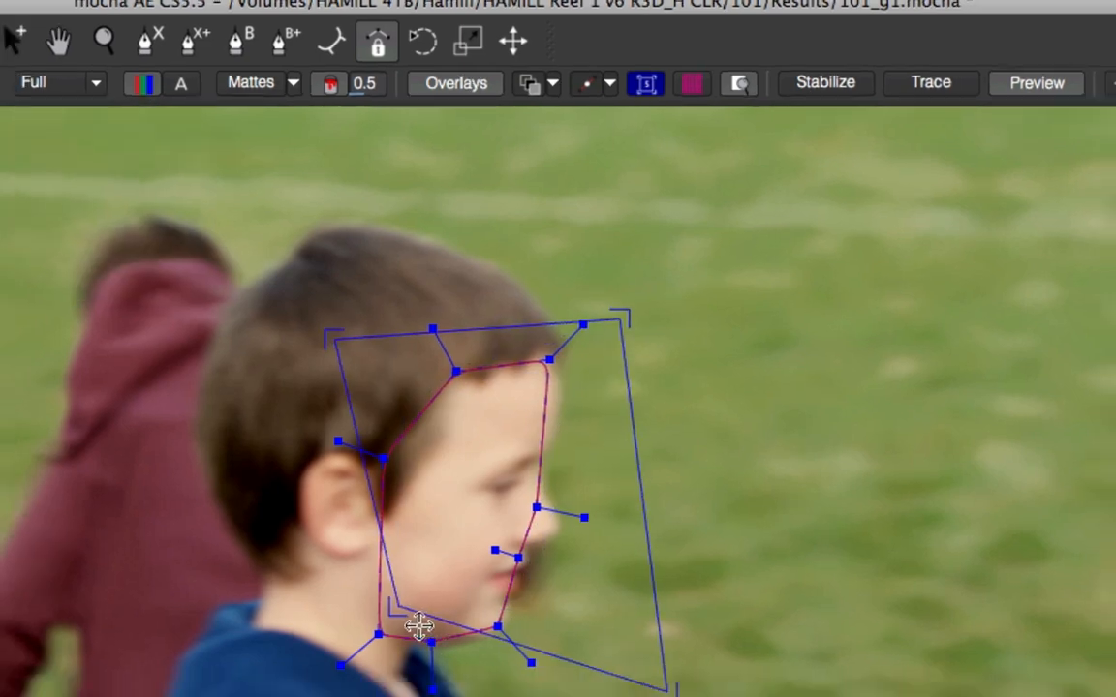
pyautogui.moveTo(482, 355); pyautogui.dragTo(428, 379)
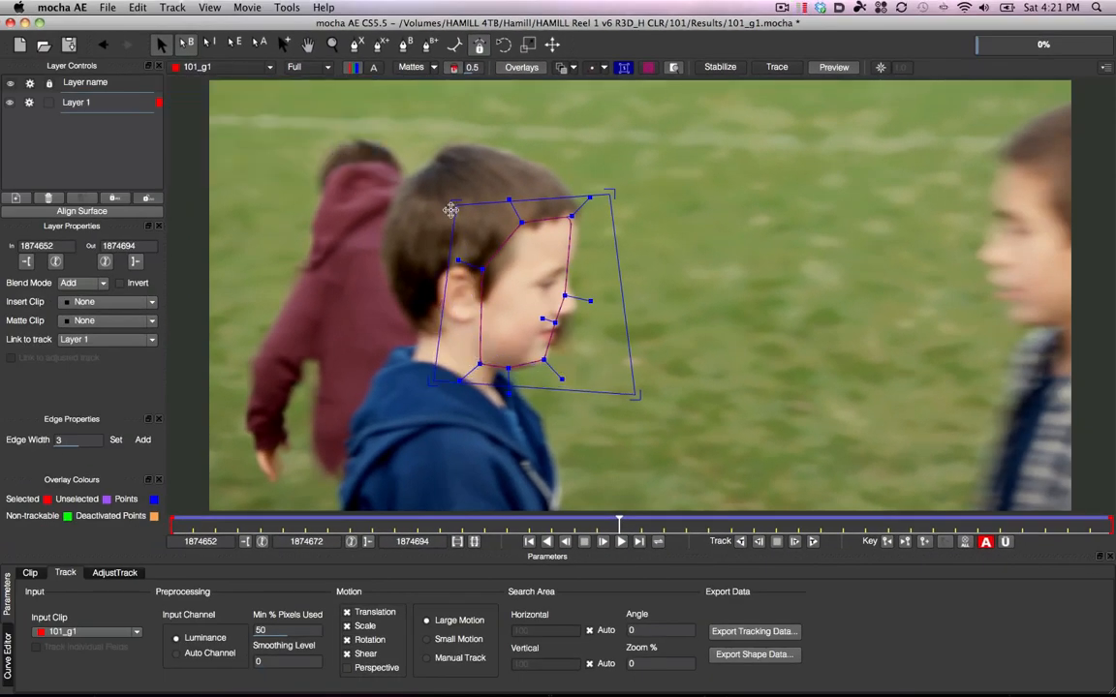
pyautogui.moveTo(451, 204); pyautogui.dragTo(416, 205)
pyautogui.moveTo(613, 194); pyautogui.dragTo(628, 203)
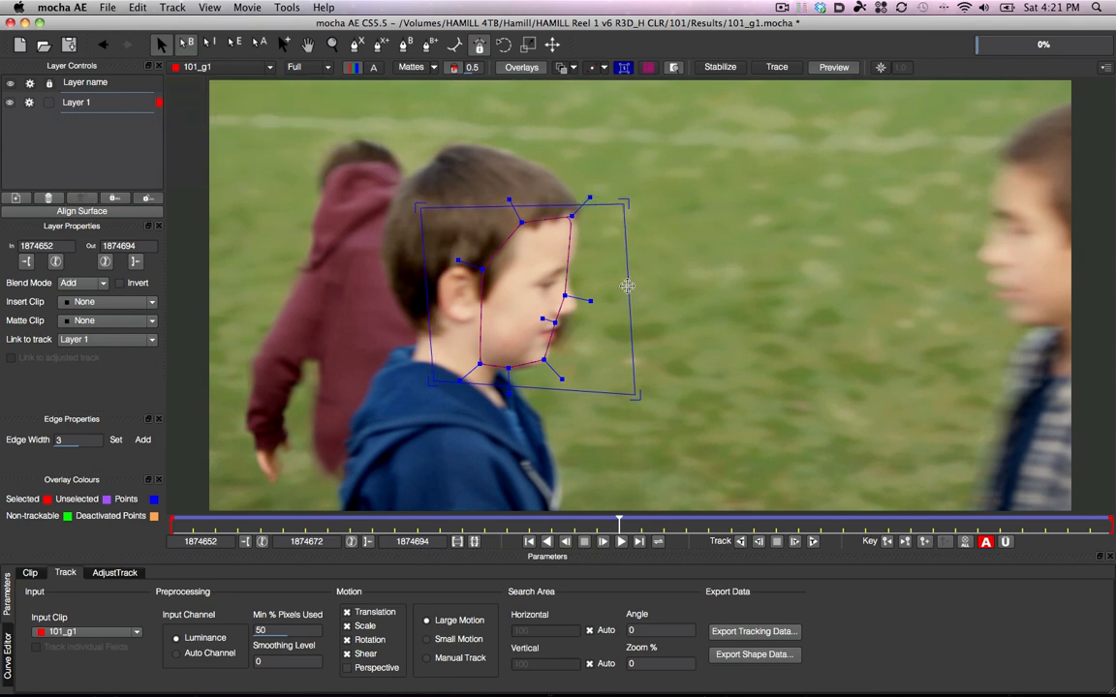
pyautogui.moveTo(638, 403); pyautogui.dragTo(628, 388)
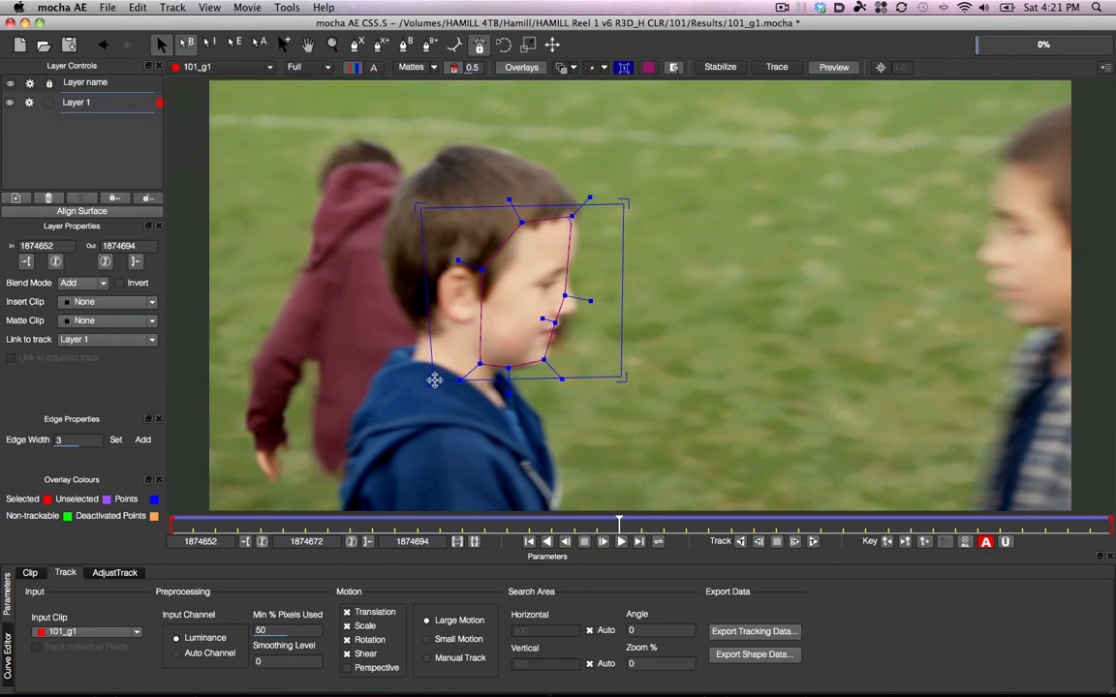
pyautogui.moveTo(423, 209); pyautogui.dragTo(424, 212)
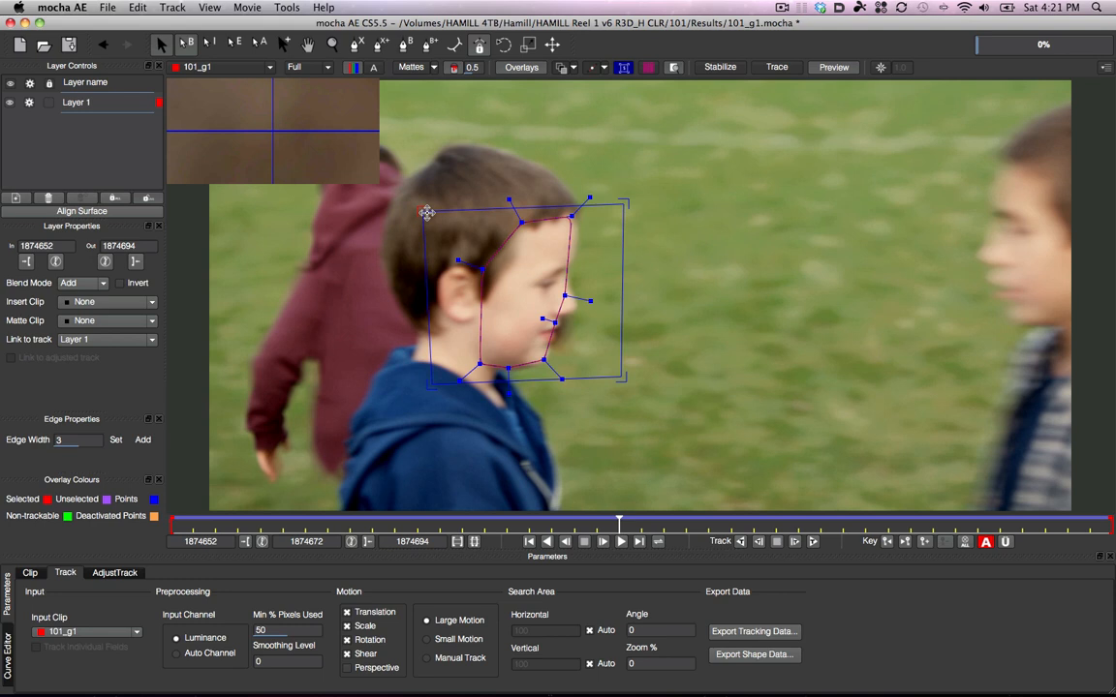
pyautogui.click(421, 389)
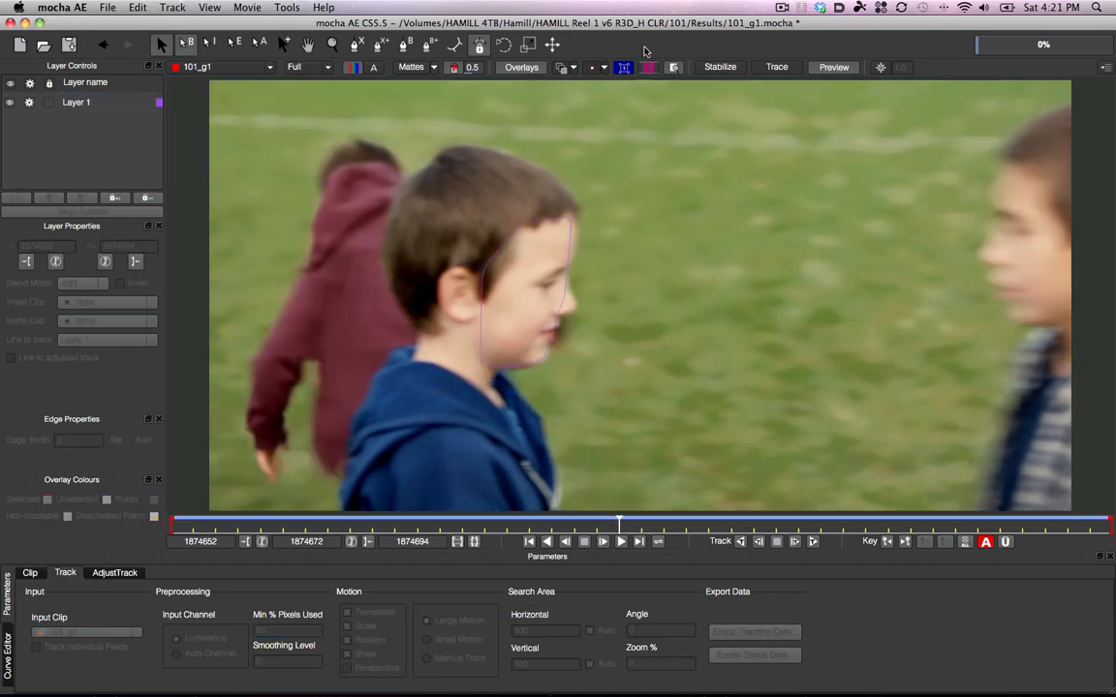
# - Reselect Layer 1 and display its planar surface again
pyautogui.click(82, 107)
pyautogui.click(81, 107)
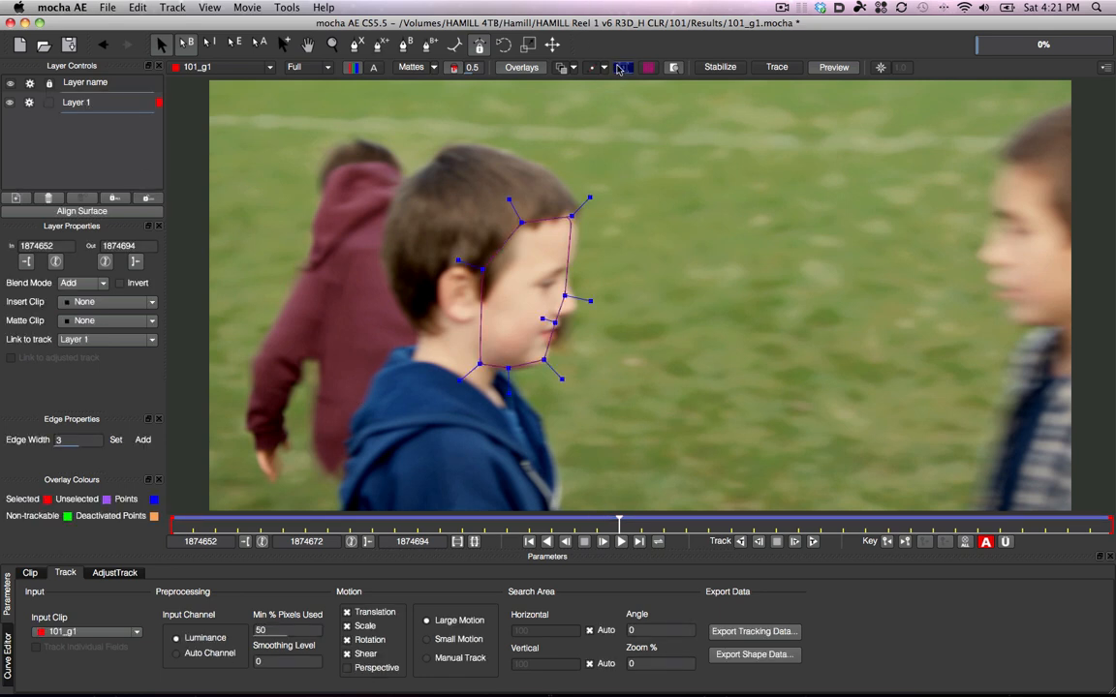
pyautogui.click(623, 68)
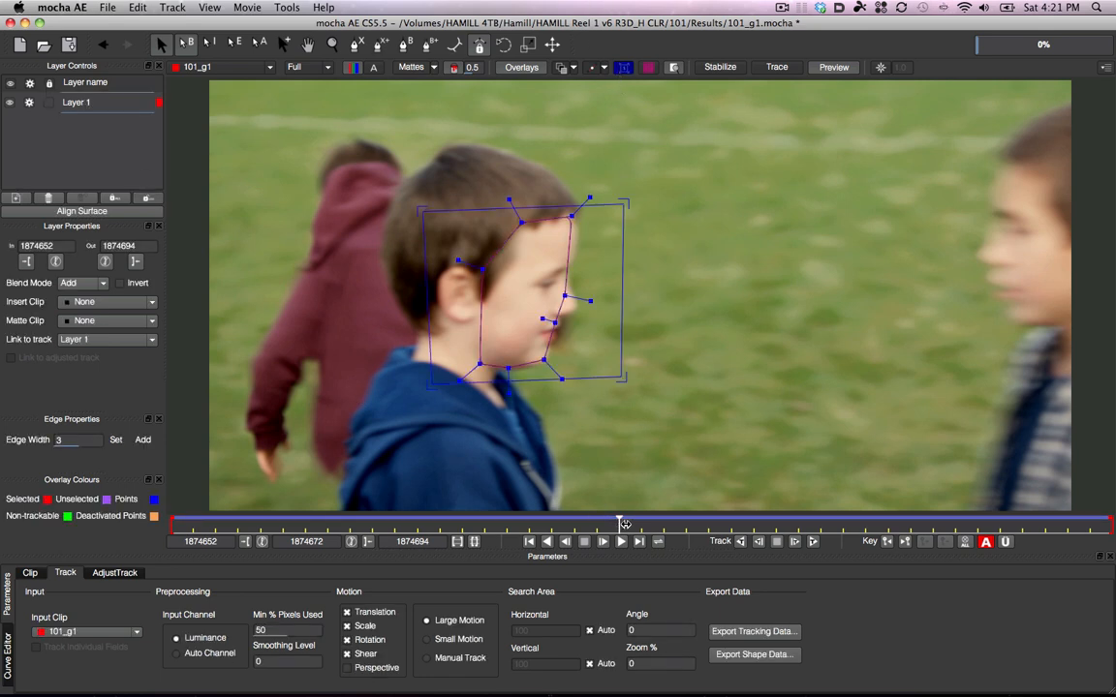
# - Scrub through the tracked range to check how well the planar surface sticks to the boy's face
pyautogui.moveTo(620, 528); pyautogui.dragTo(665, 528)
pyautogui.click(822, 526)
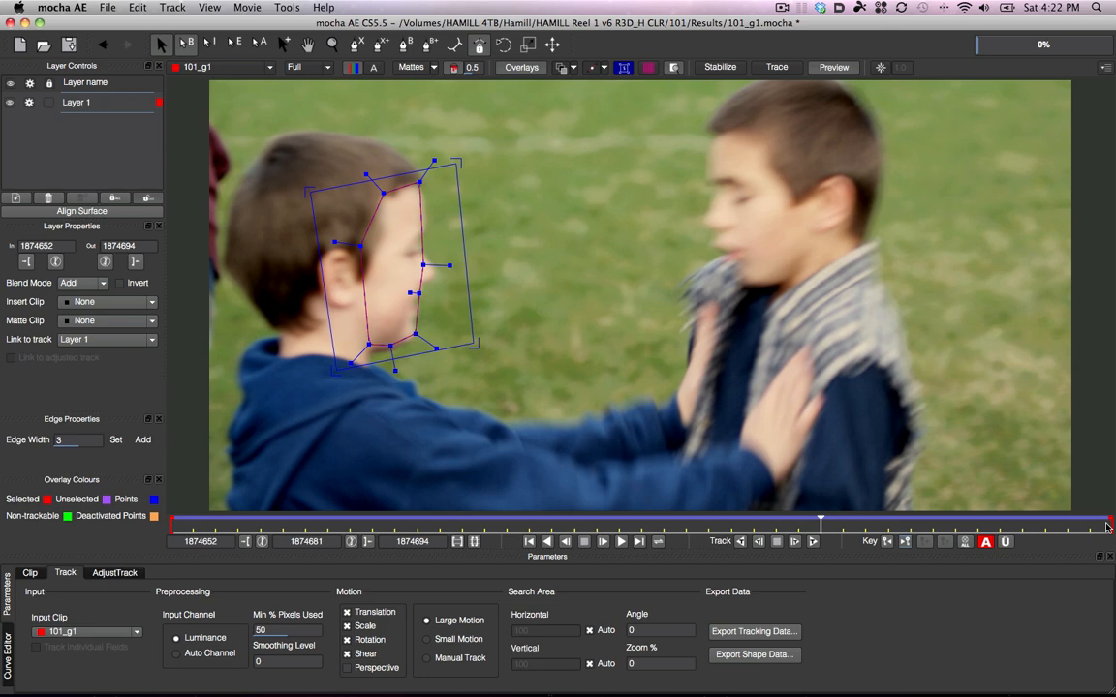
pyautogui.click(1109, 526)
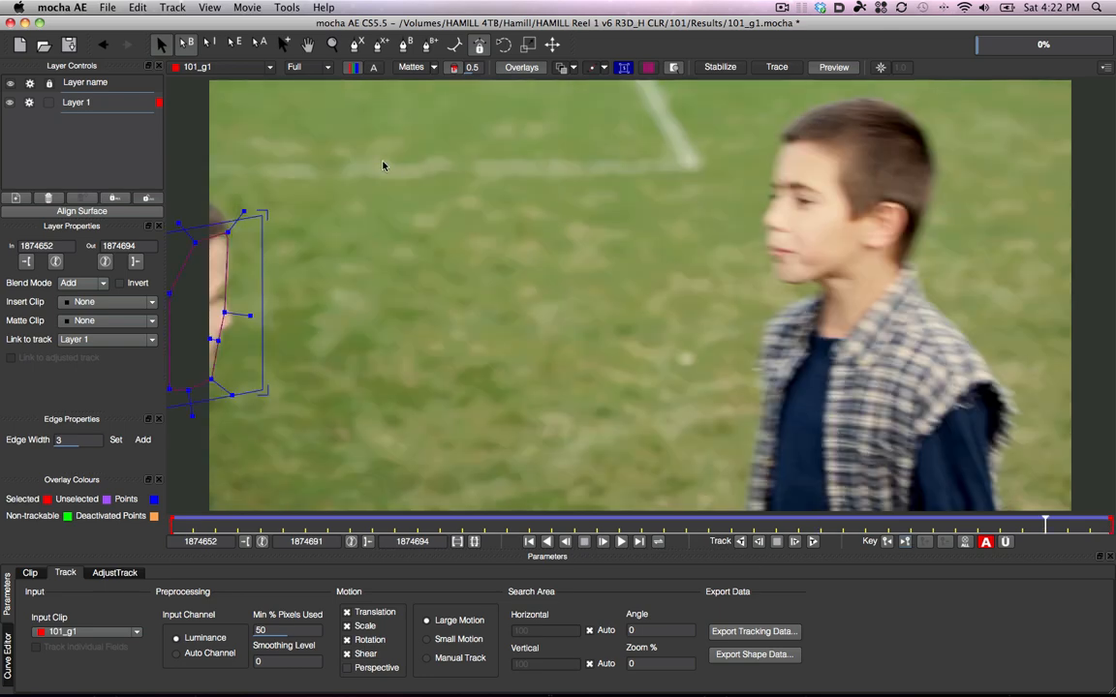
pyautogui.click(604, 526)
pyautogui.click(414, 524)
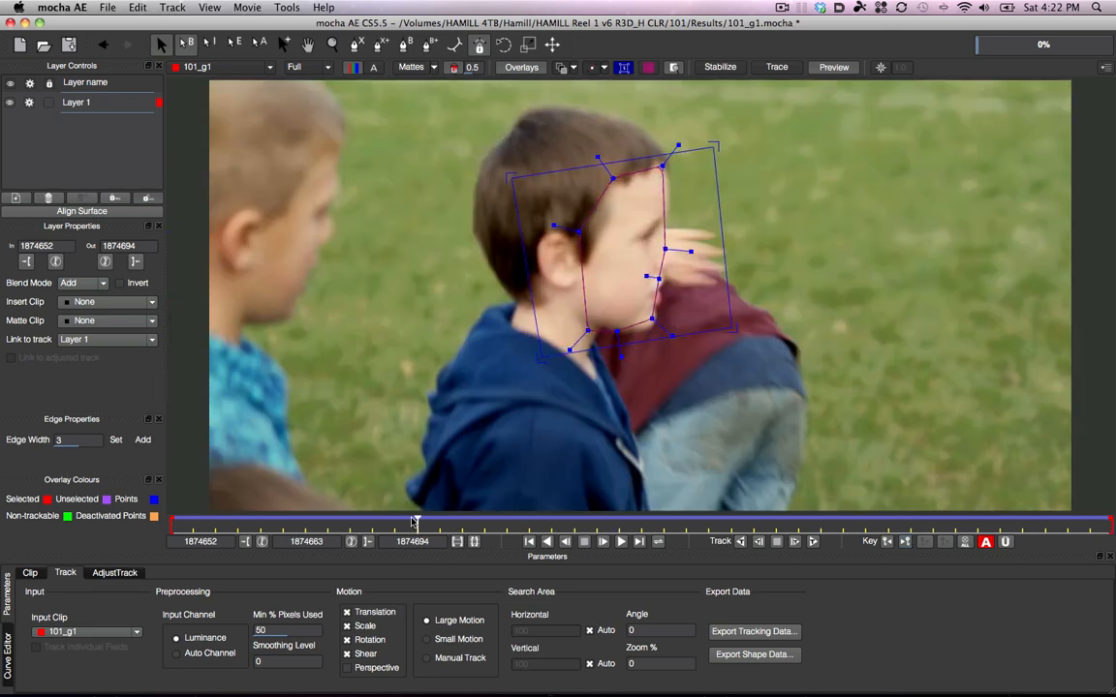
pyautogui.click(276, 526)
pyautogui.click(189, 524)
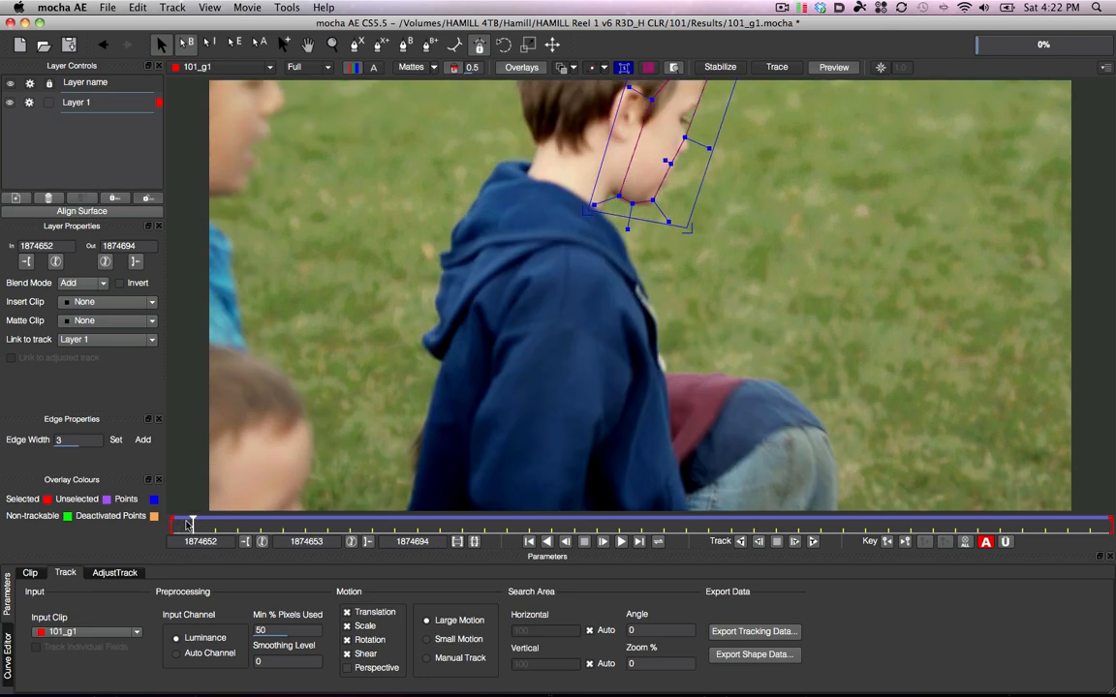
pyautogui.moveTo(189, 524); pyautogui.dragTo(497, 534)
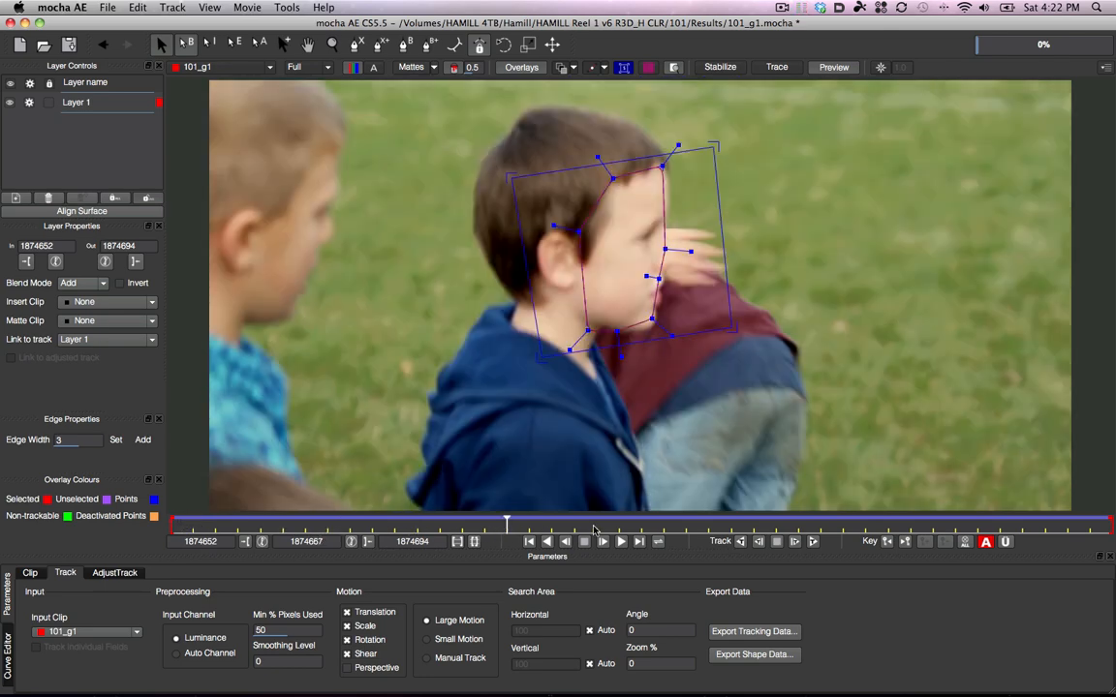
pyautogui.click(695, 528)
pyautogui.click(746, 526)
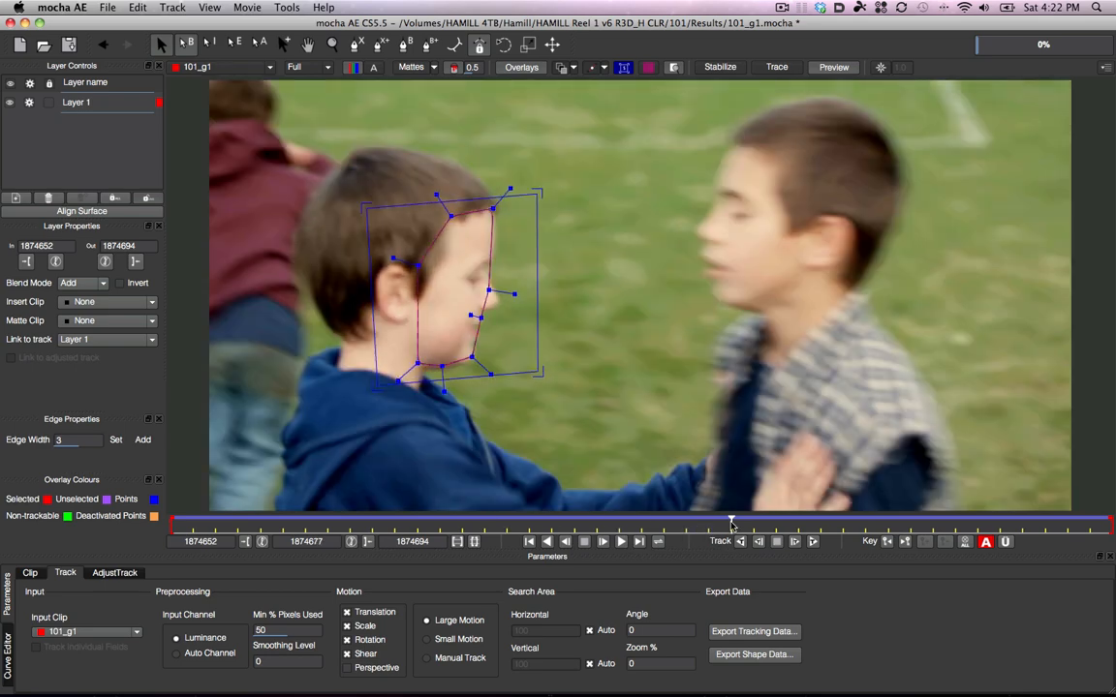
pyautogui.click(794, 524)
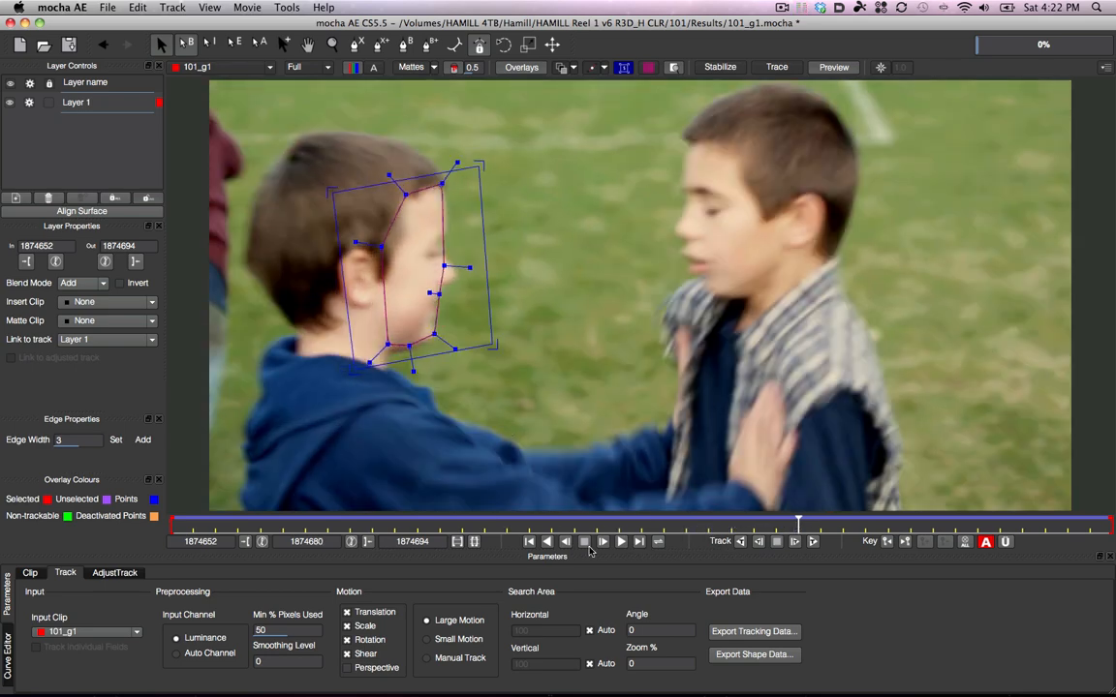
# - Export the face tracking data as After Effects Corner Pin (corner pin only, supports RG Warp and mochaImport) to a file named Performance Fix Corner Pin
pyautogui.click(762, 631)
pyautogui.click(625, 343)
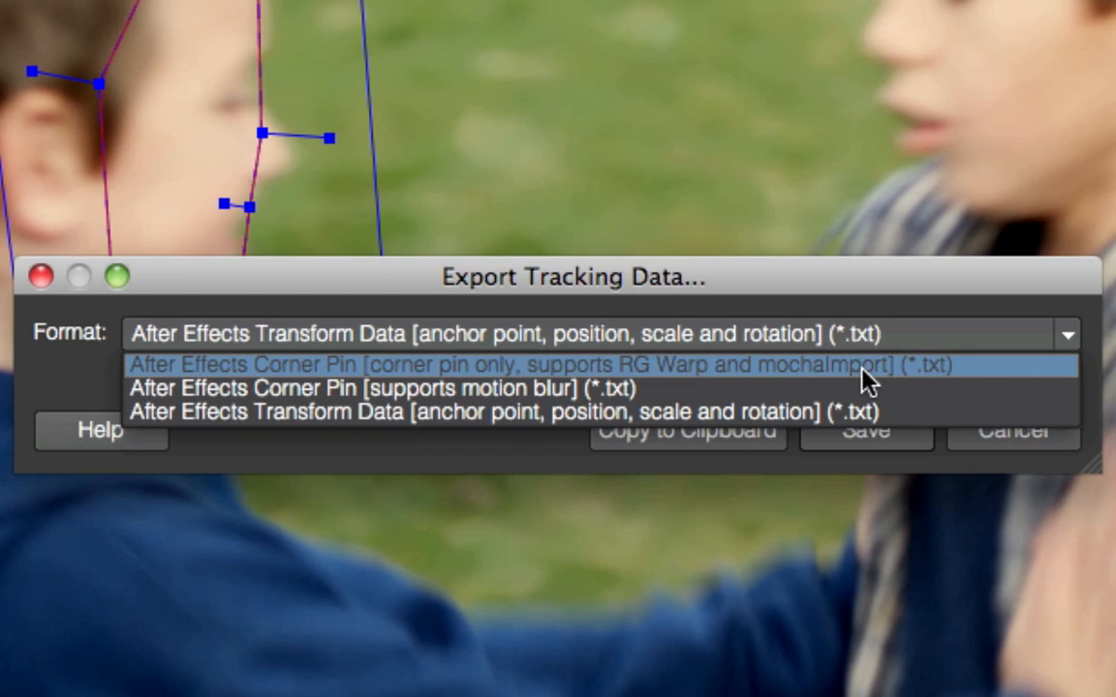
pyautogui.click(867, 381)
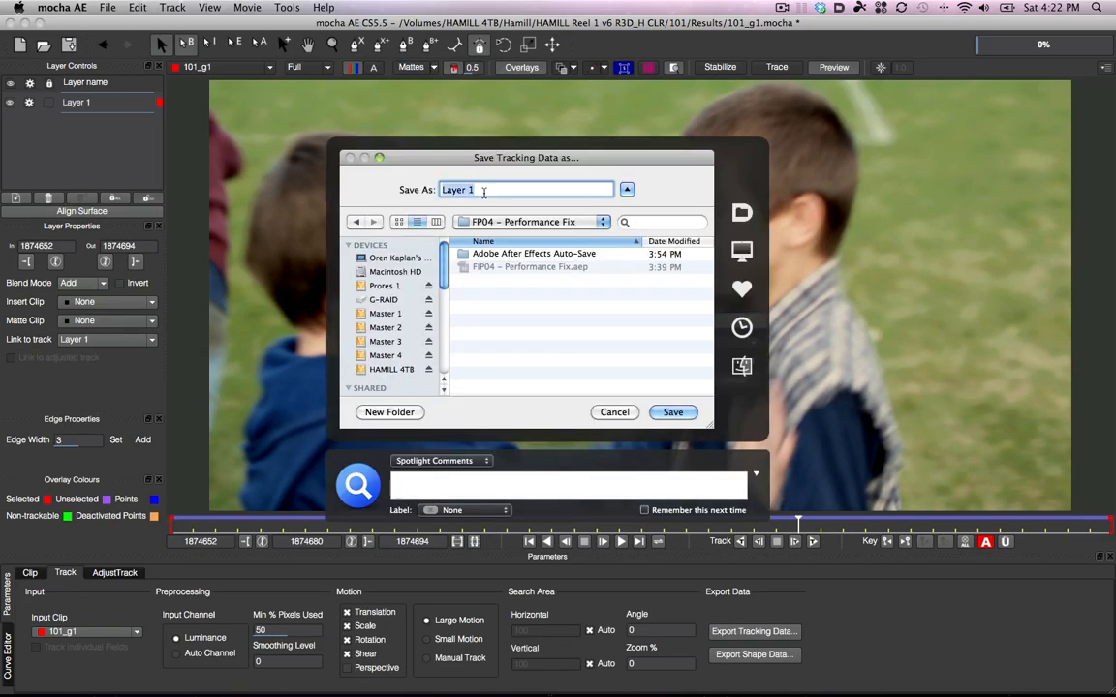
pyautogui.write('P')
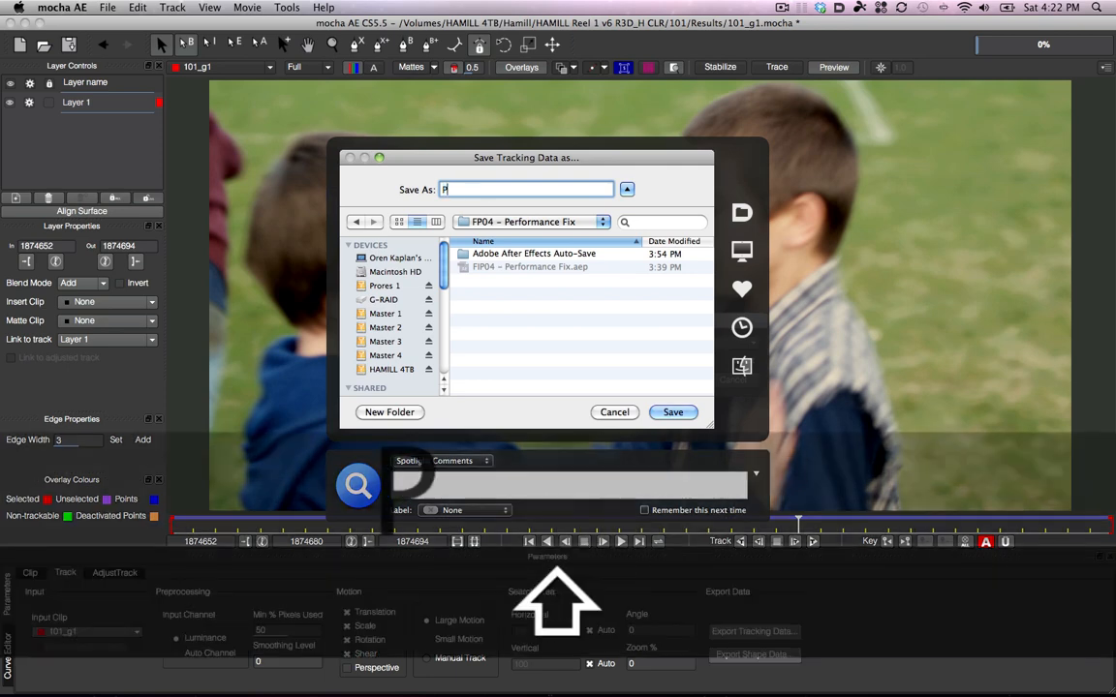
pyautogui.write('erformance Fix Corner Pi')
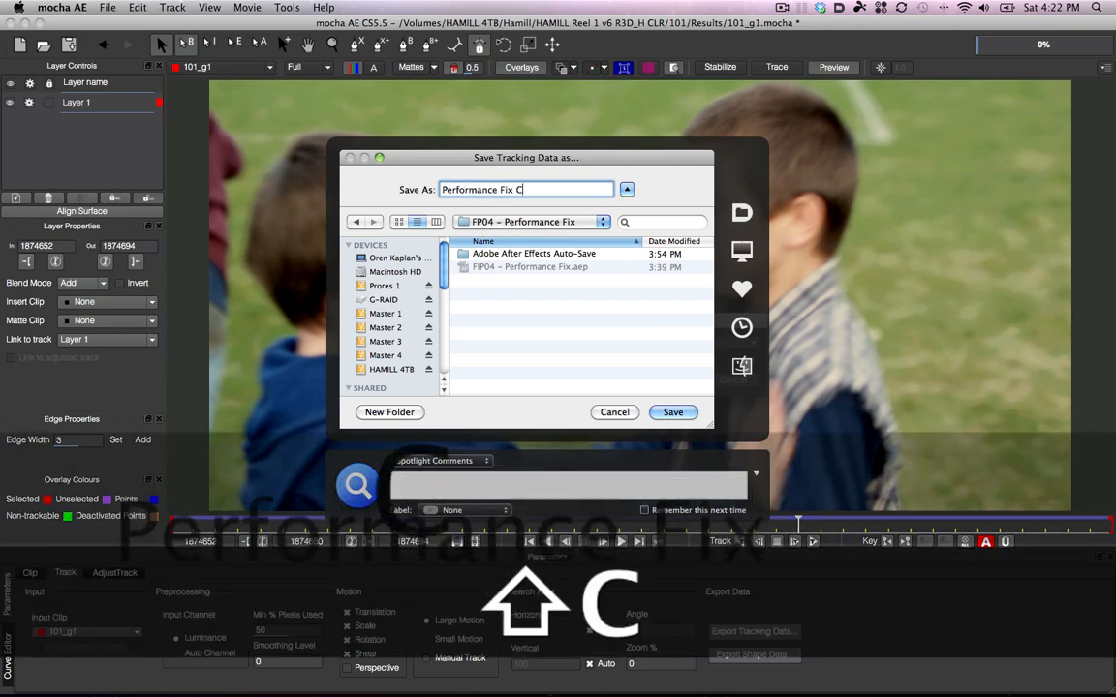
pyautogui.write('n')
pyautogui.press('Return')
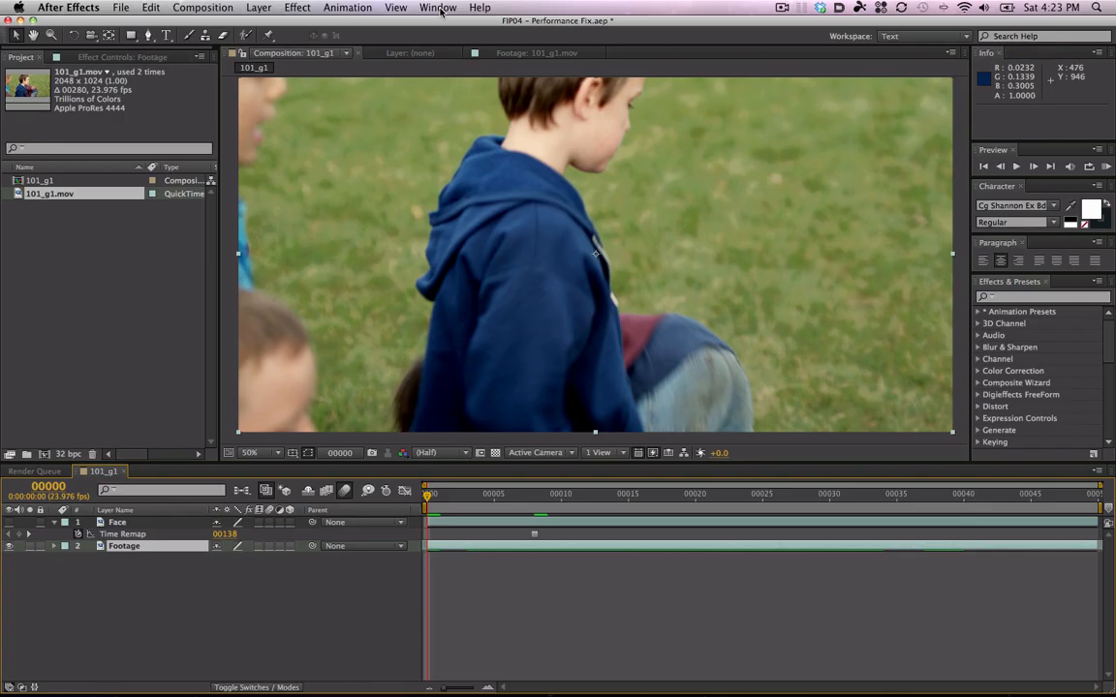
# - Open the MochaImport script in After Effects and reposition its window over the composition
pyautogui.click(440, 9)
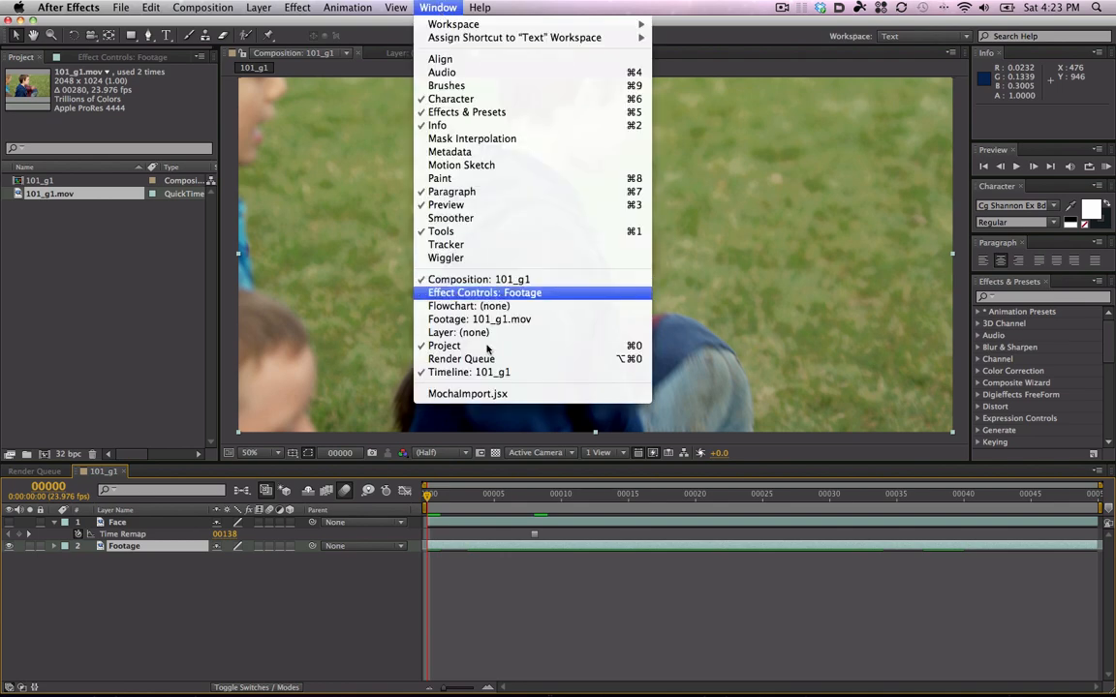
pyautogui.click(468, 394)
pyautogui.press('super+Tab')
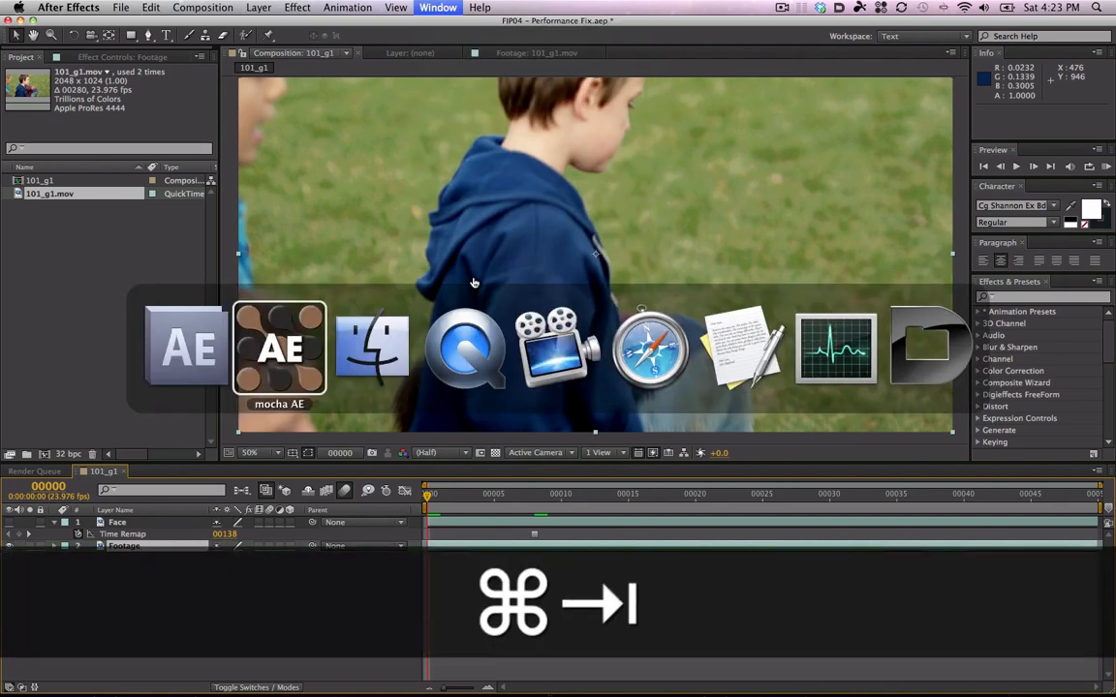
pyautogui.press('shift+super+Tab')
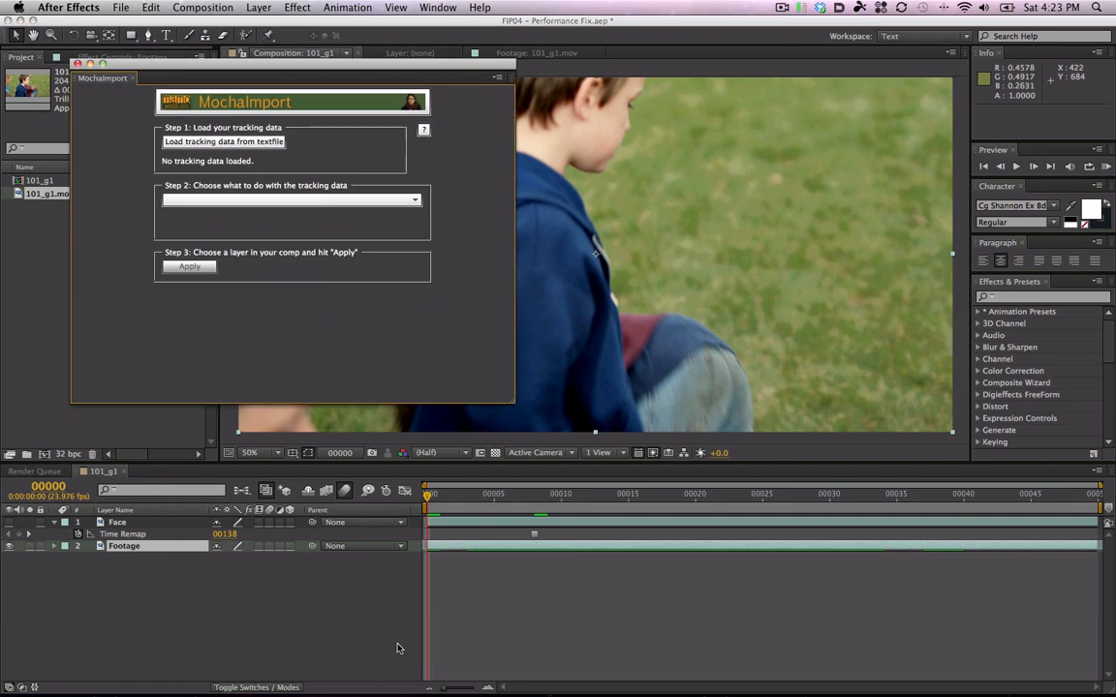
pyautogui.moveTo(424, 664)
pyautogui.moveTo(382, 71); pyautogui.dragTo(523, 96)
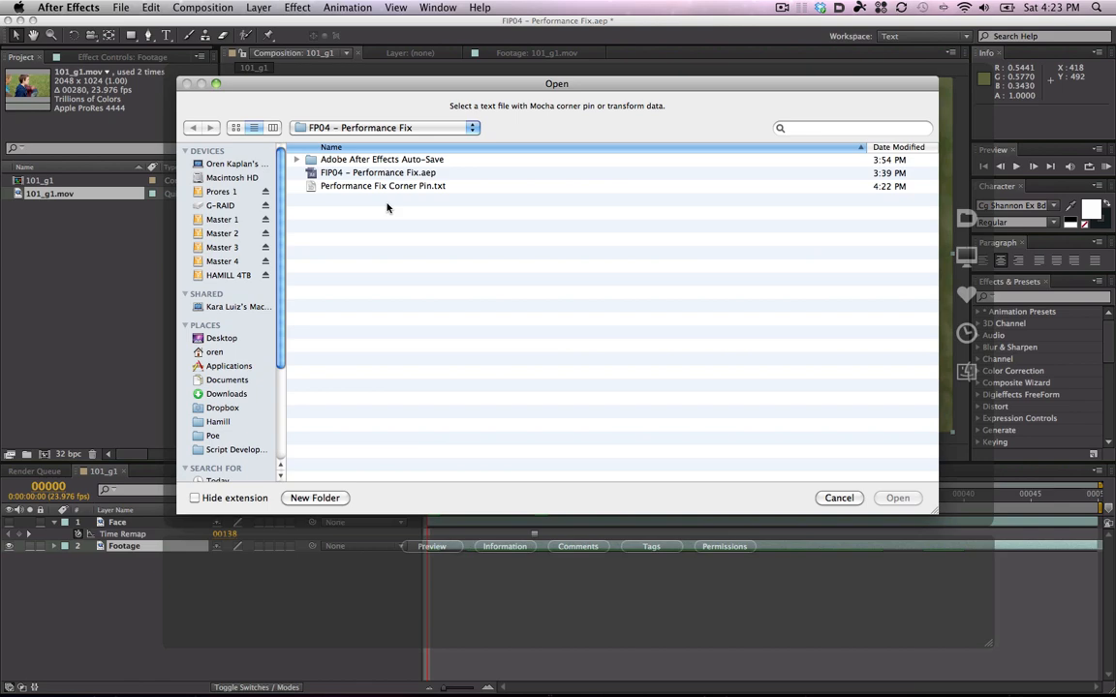
# - Load Performance Fix Corner Pin.txt with the tracked footage starting at frame 0, and choose RG Warp: create undistorted and stabilized precomp
pyautogui.click(319, 186)
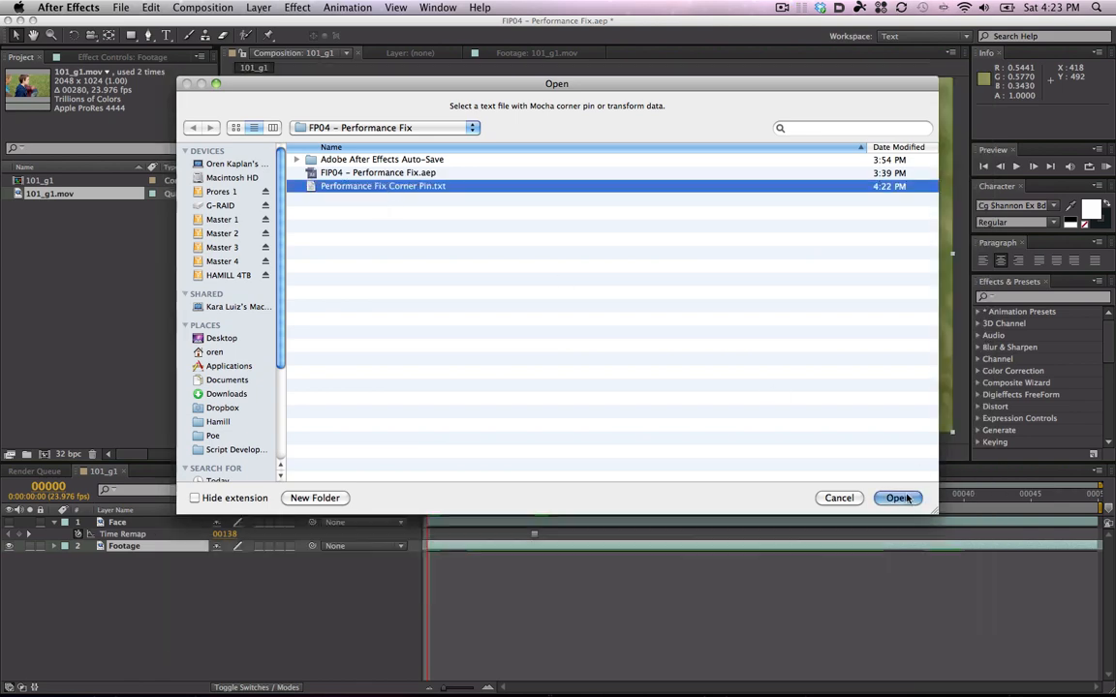
pyautogui.click(898, 498)
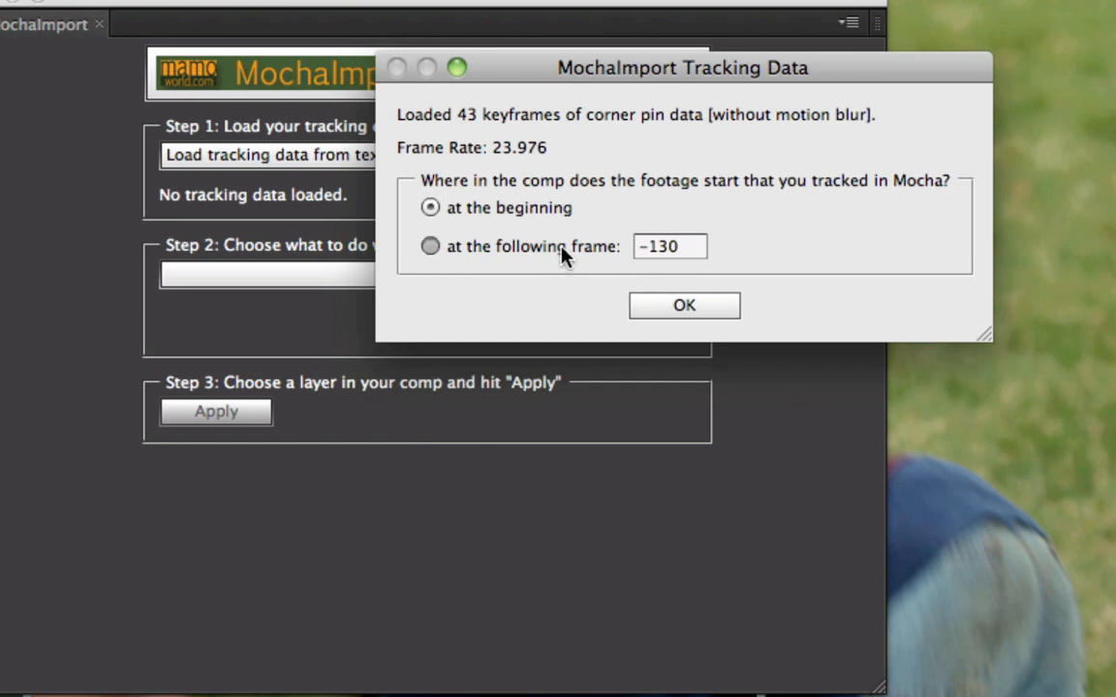
pyautogui.click(564, 247)
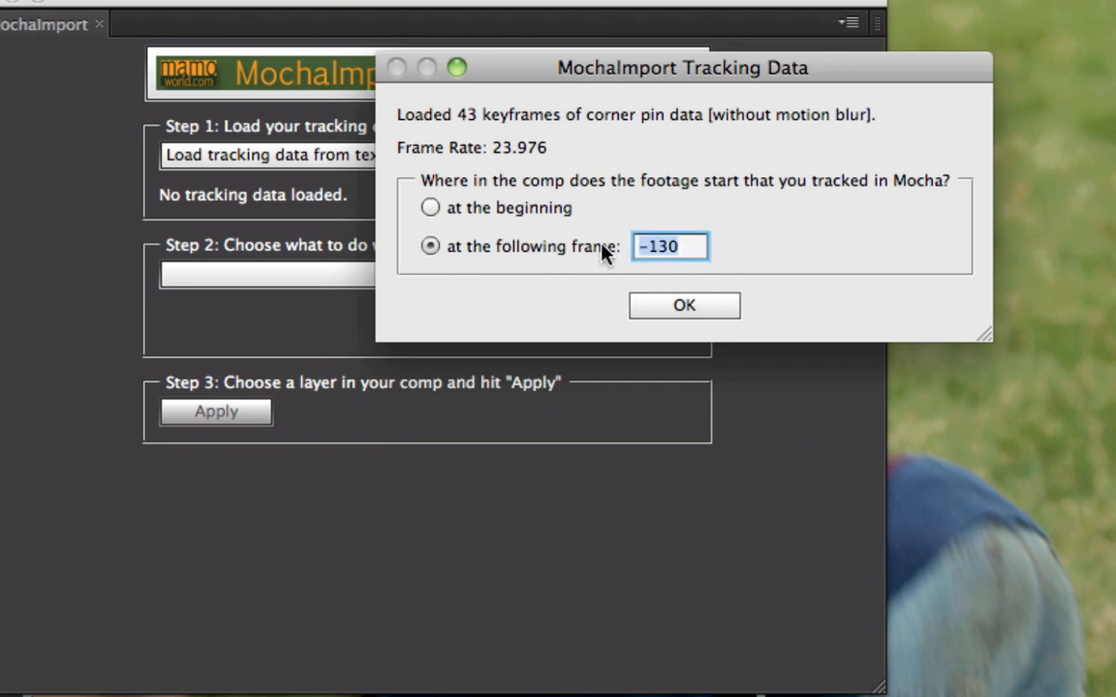
pyautogui.write('0')
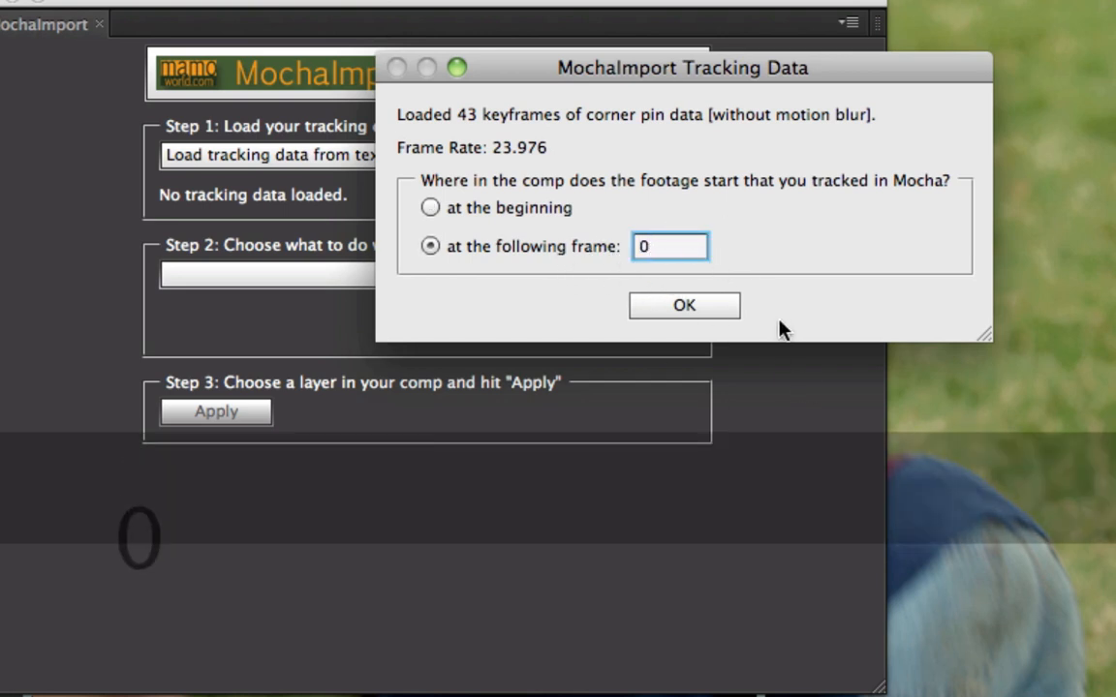
pyautogui.click(722, 314)
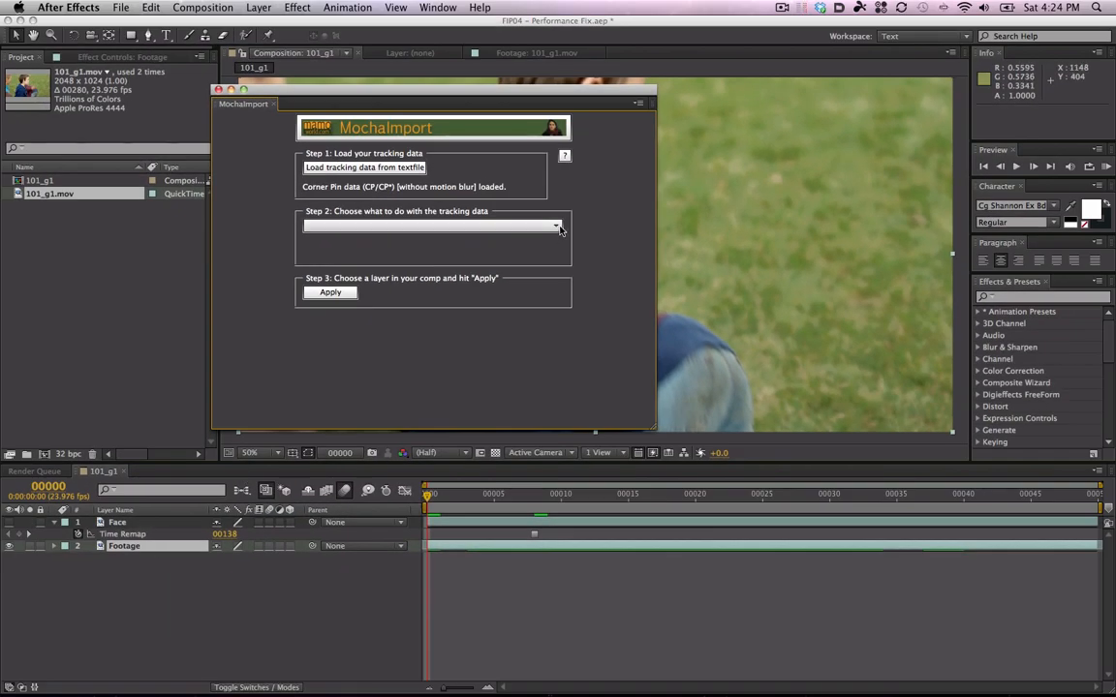
pyautogui.click(558, 227)
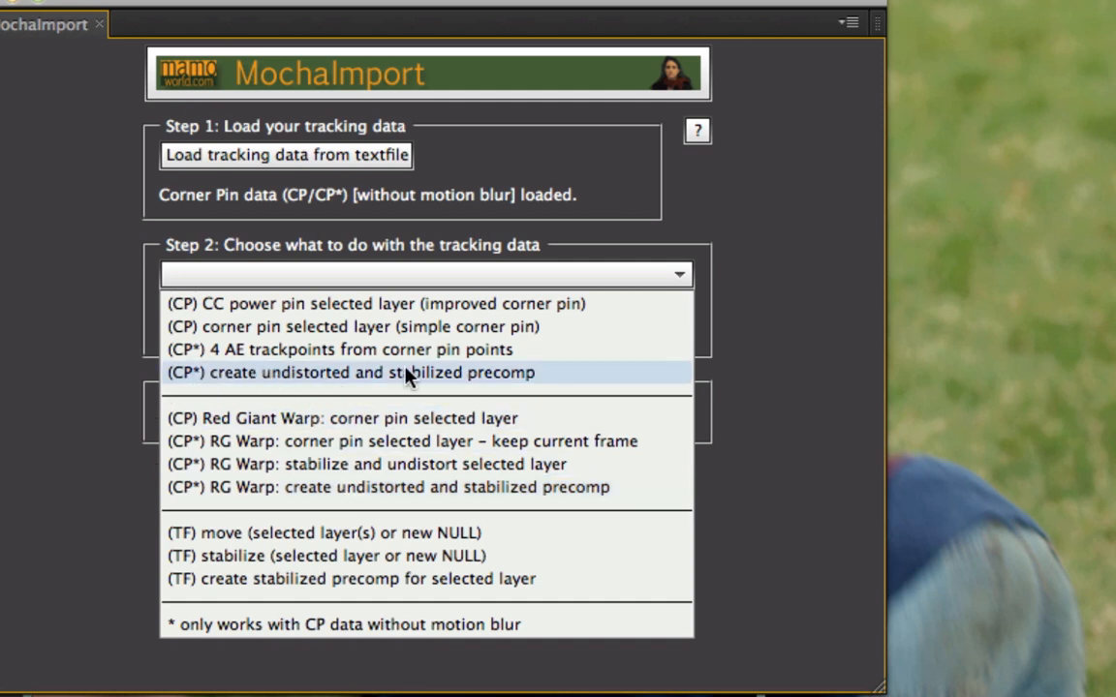
pyautogui.click(403, 488)
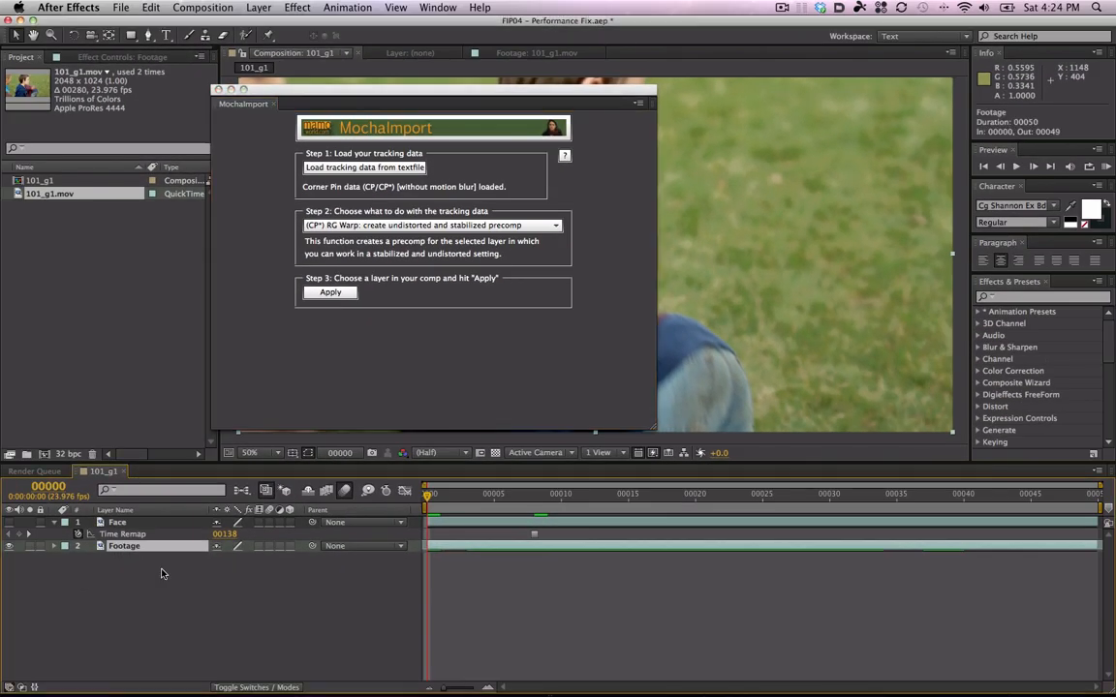
# - Duplicate the Footage layer and rename the copy Face Fix
pyautogui.press('super')
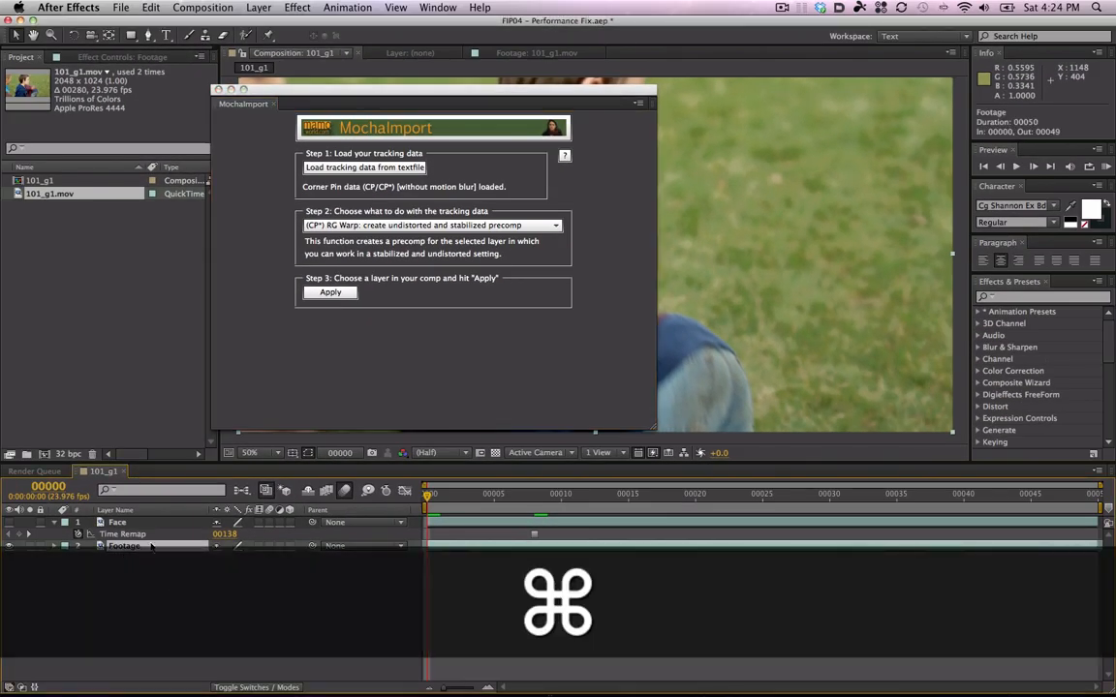
pyautogui.press('super+d')
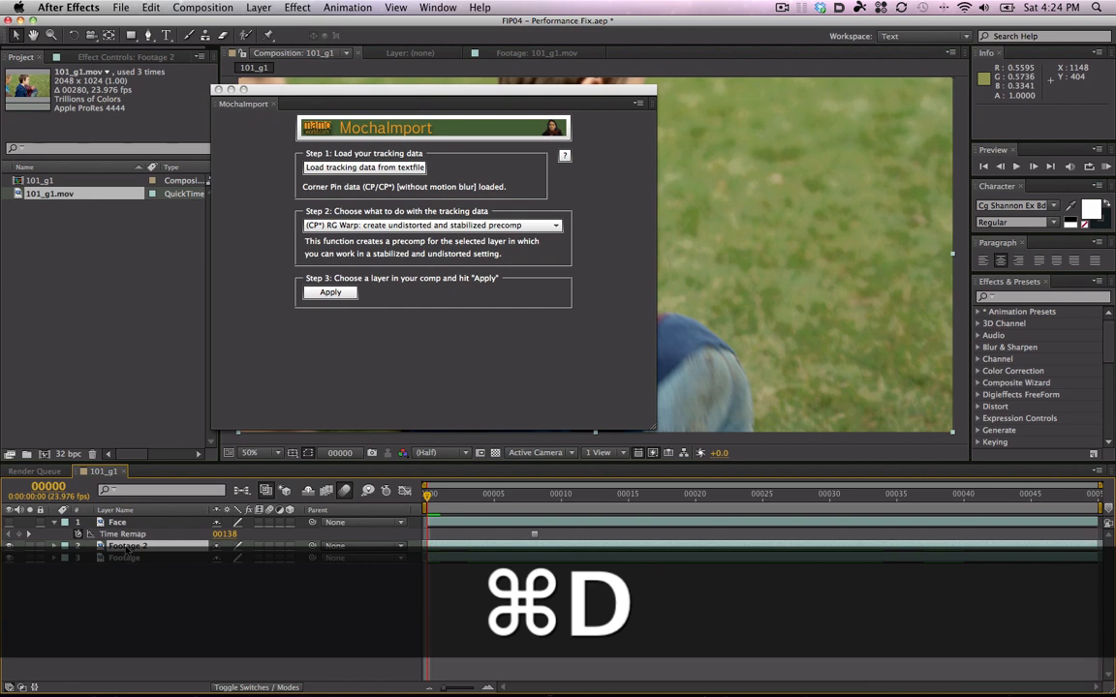
pyautogui.press('Return')
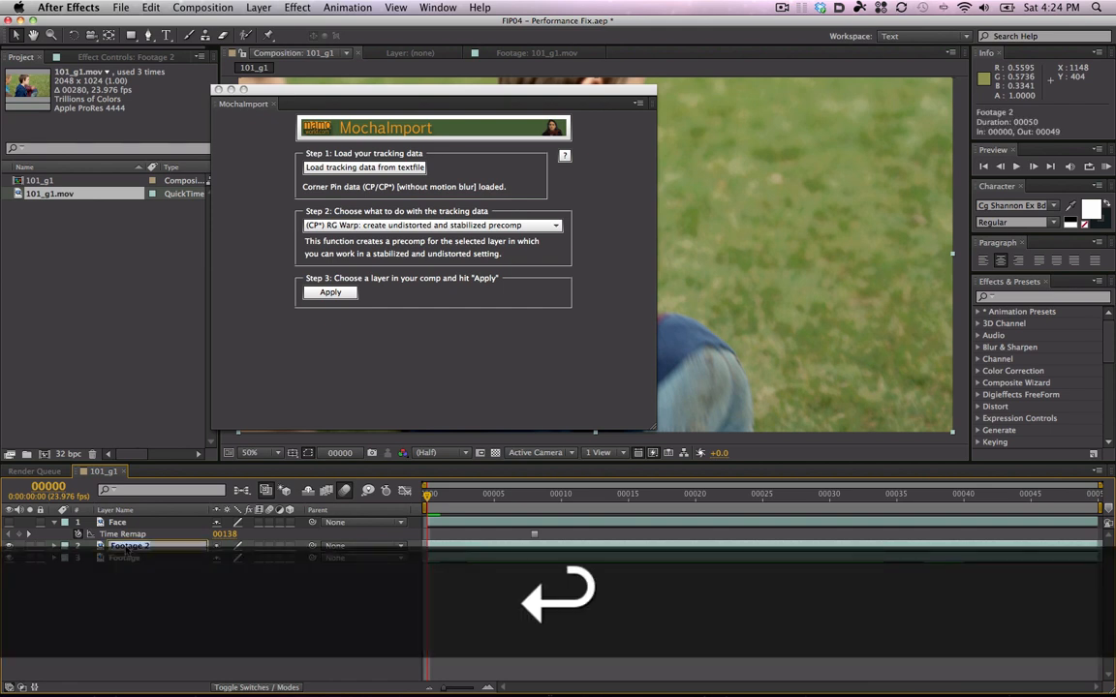
pyautogui.write('Face Fix')
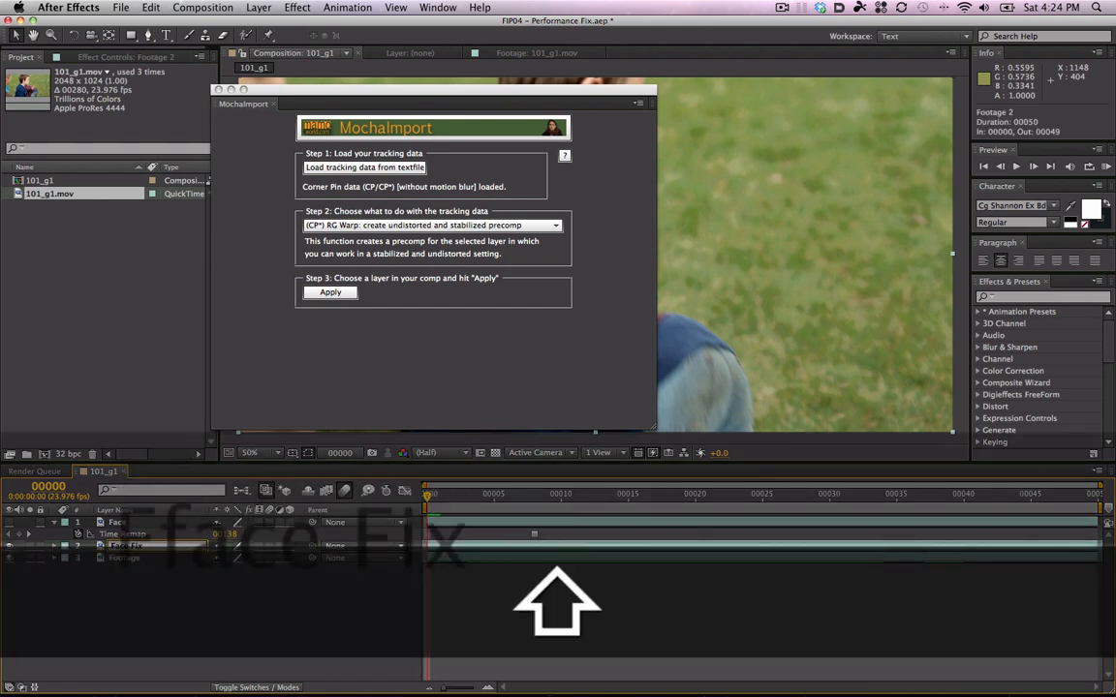
pyautogui.press('Return')
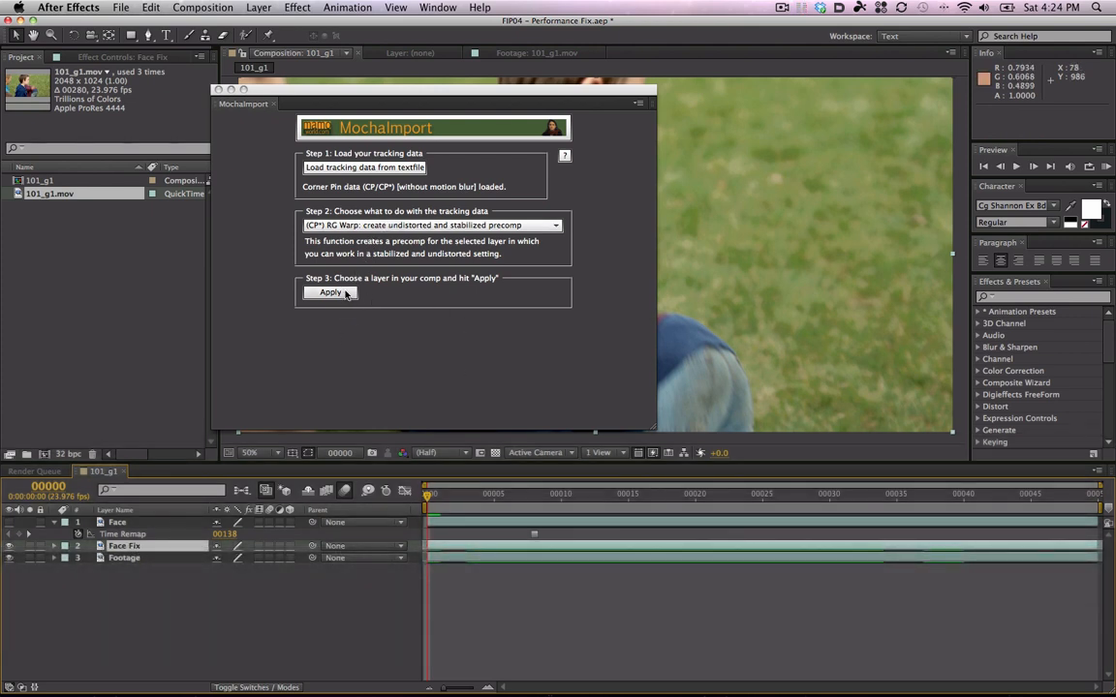
# - Apply the chosen MochaImport function to the Face Fix layer and close the script window
pyautogui.click(346, 293)
pyautogui.click(339, 295)
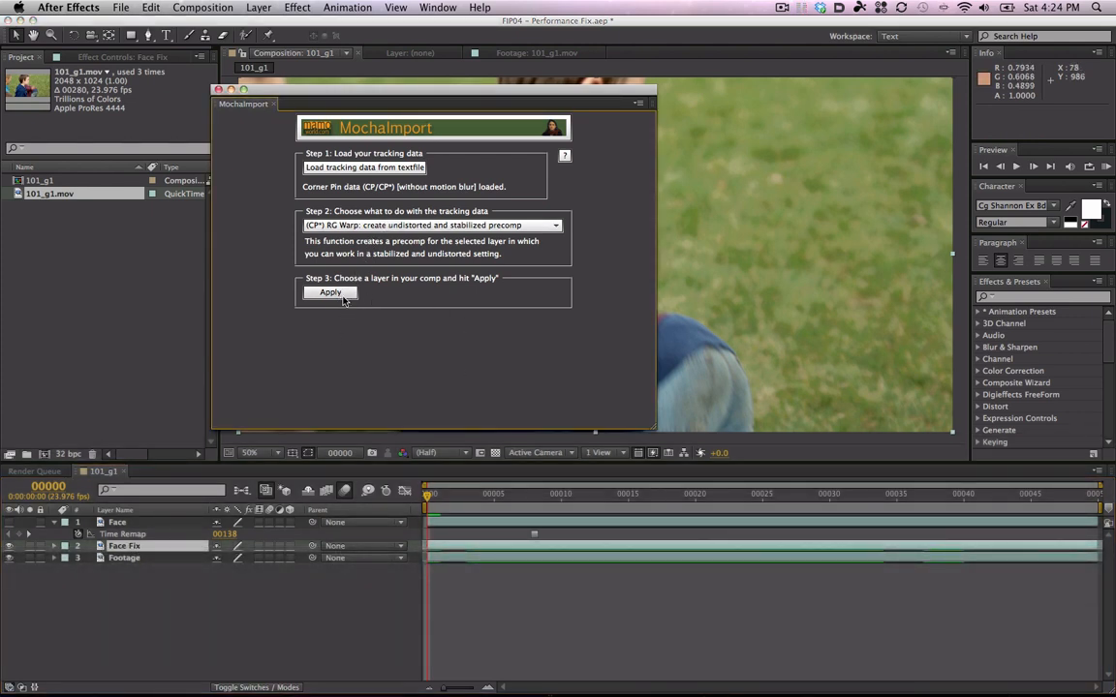
pyautogui.click(344, 295)
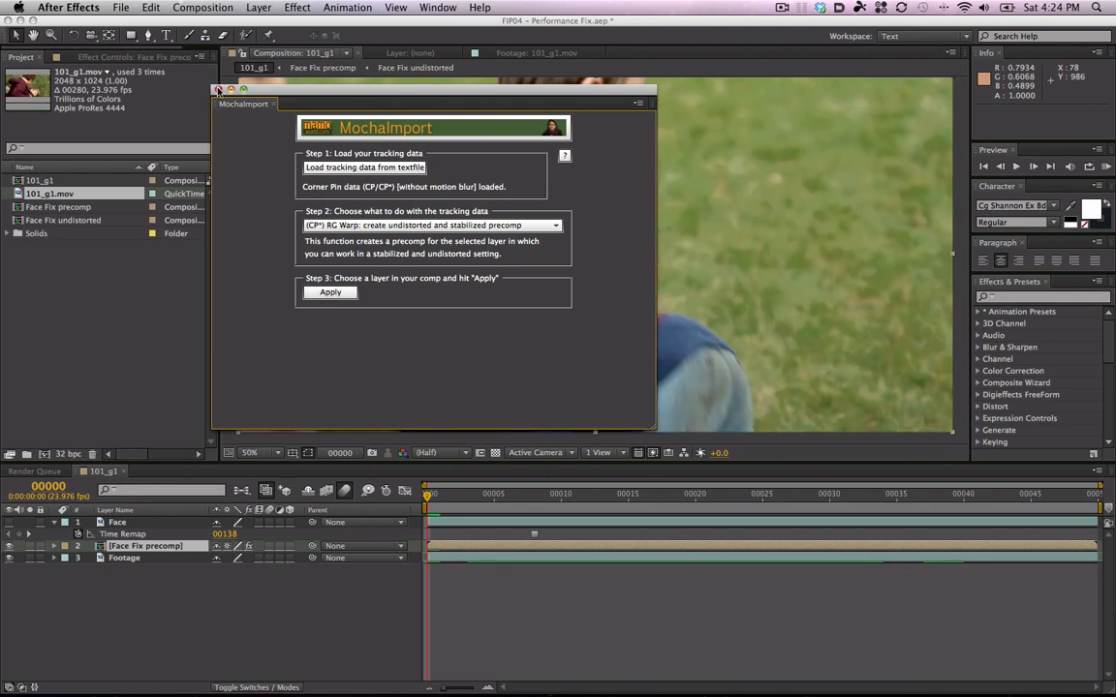
pyautogui.click(217, 89)
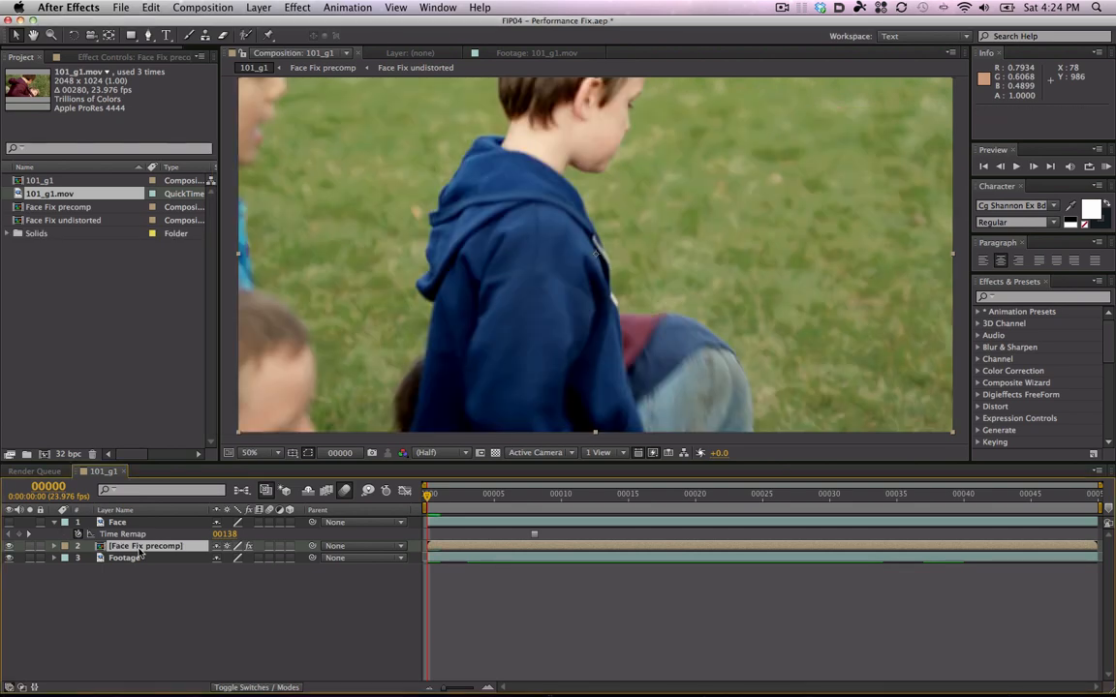
# - Open the Face Fix precomp and check the stabilized face at several frames between 13 and 40, ending at frame 22
pyautogui.doubleClick(142, 546)
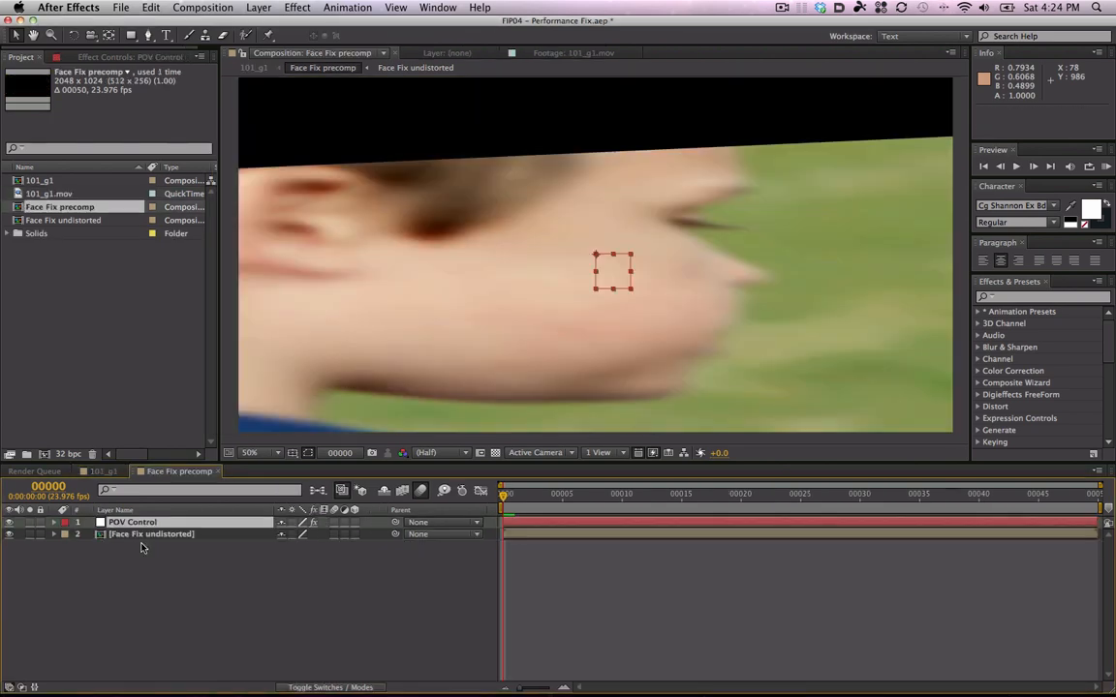
pyautogui.moveTo(646, 494); pyautogui.dragTo(658, 498)
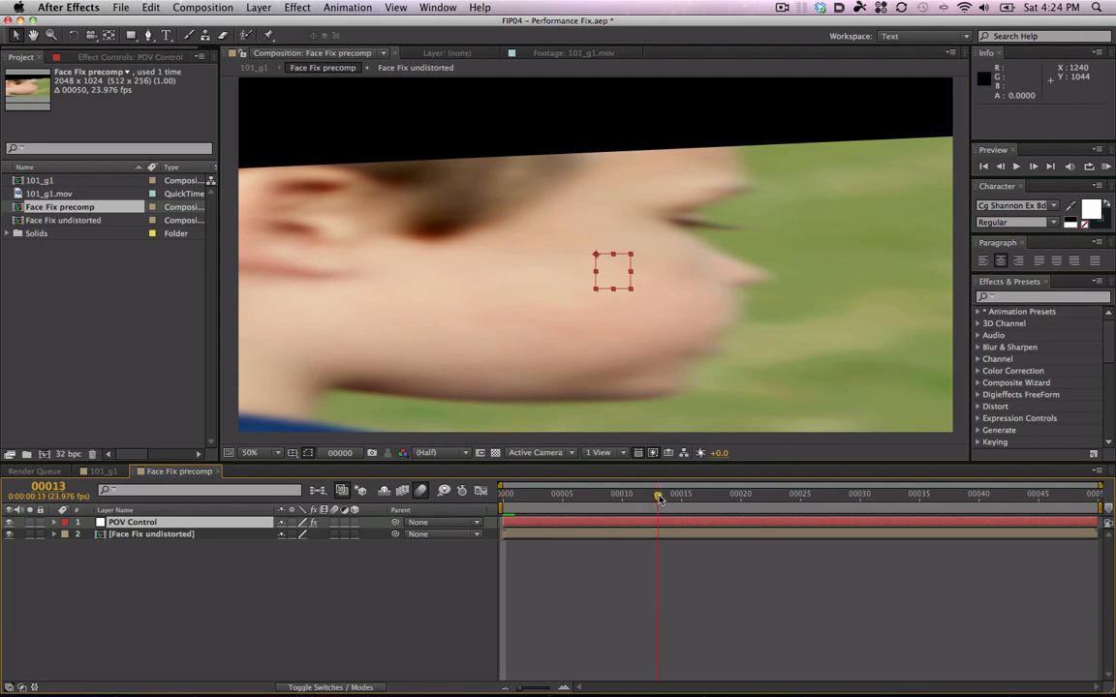
pyautogui.click(730, 496)
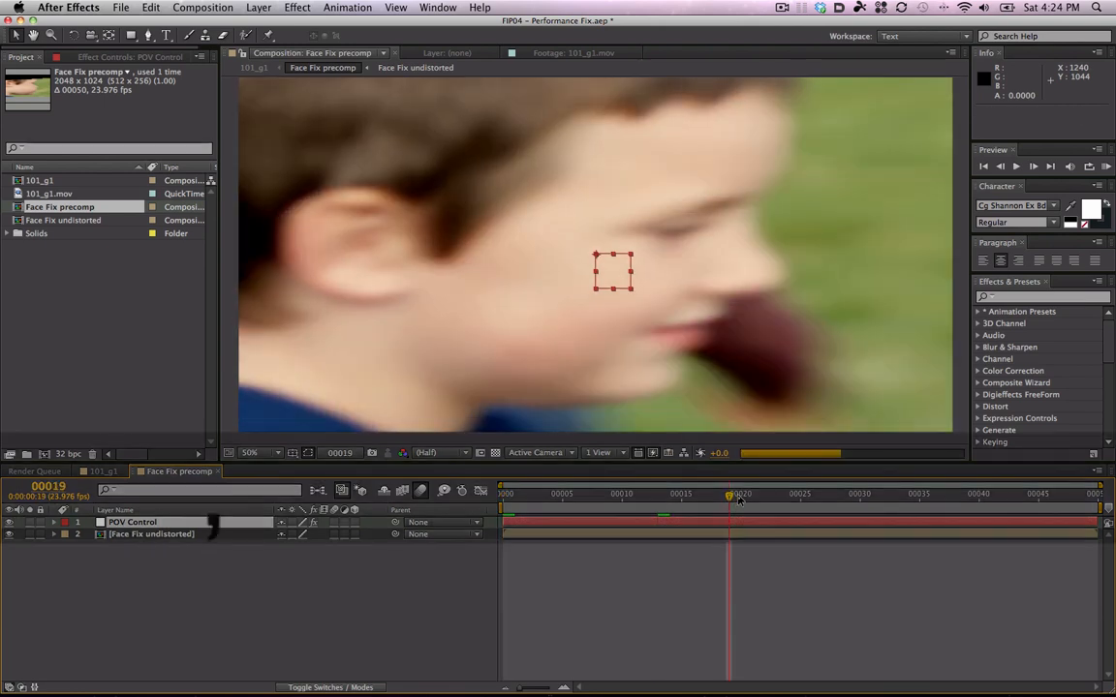
pyautogui.press(',')
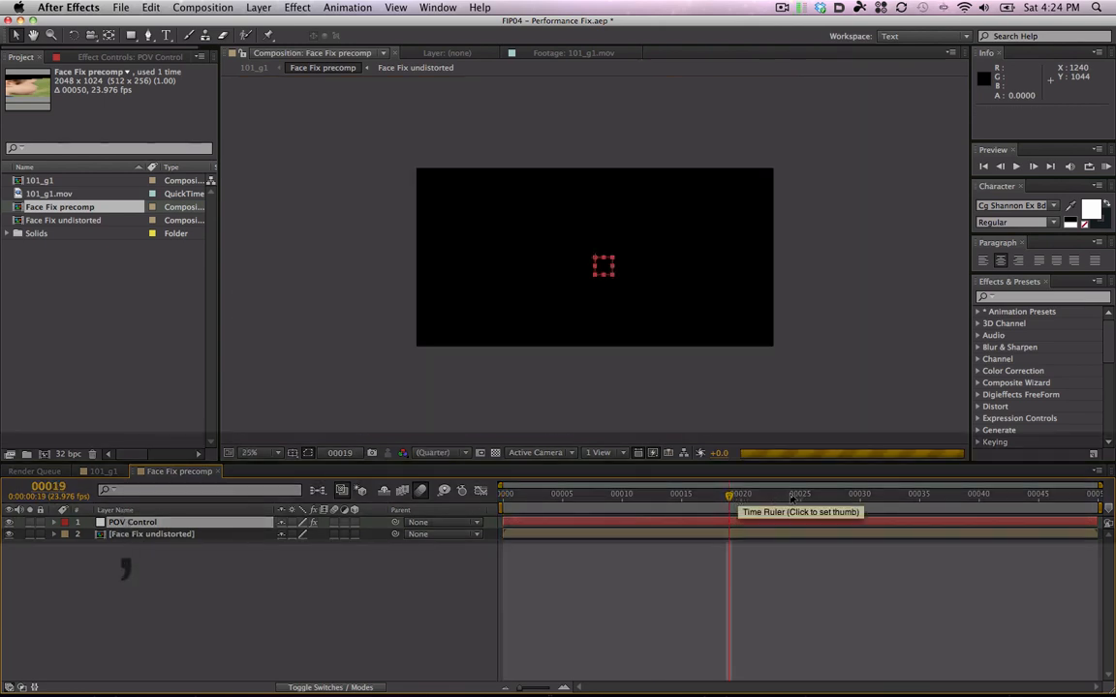
pyautogui.click(789, 495)
pyautogui.click(860, 495)
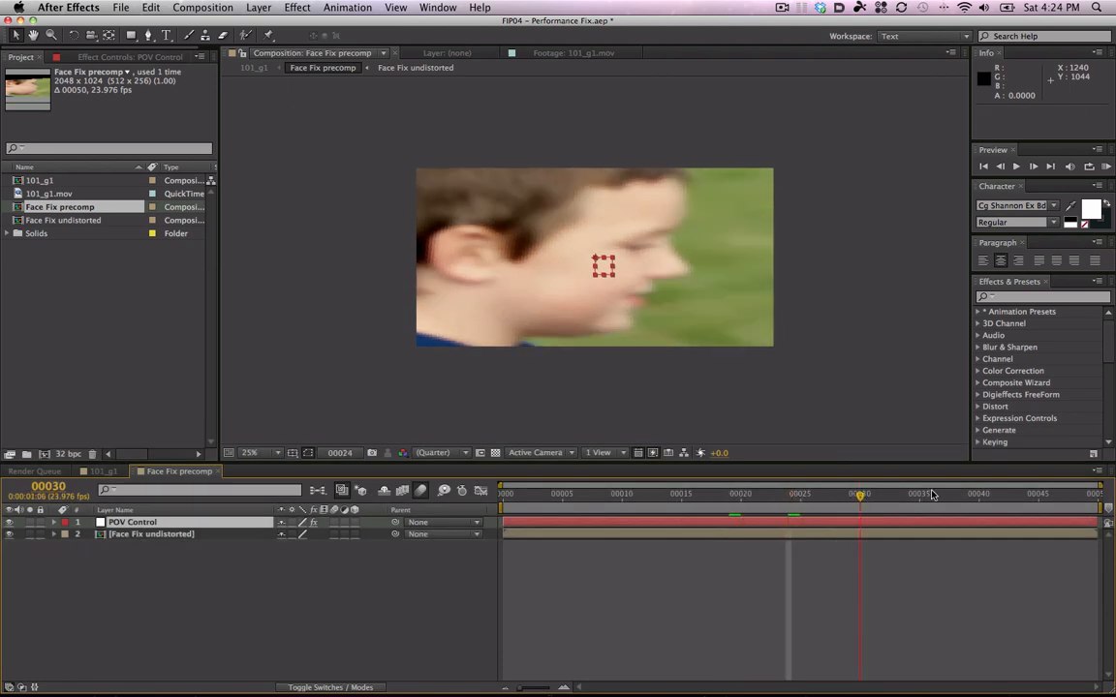
pyautogui.click(943, 495)
pyautogui.click(980, 495)
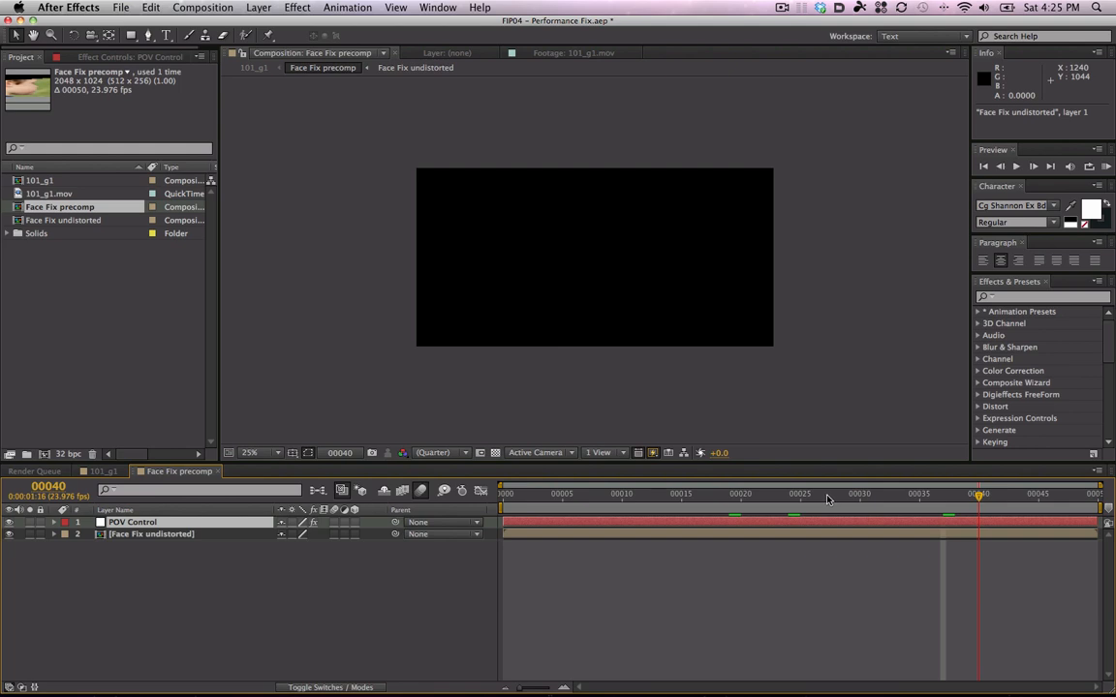
pyautogui.click(766, 496)
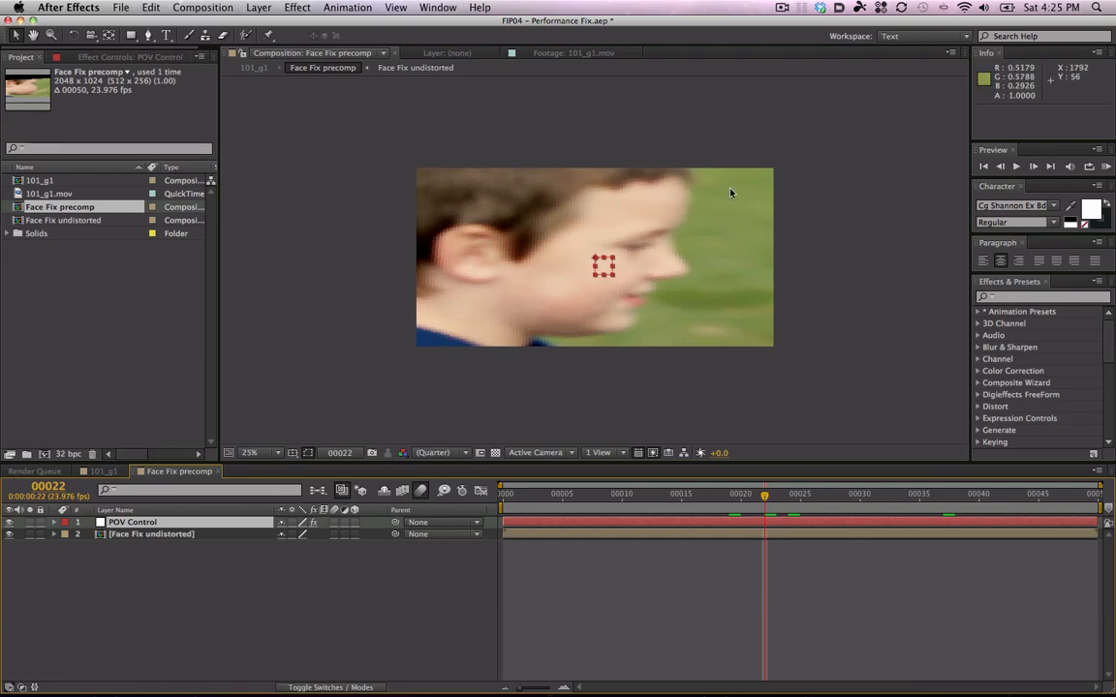
# - Widen the stabilized view around the boy's head by setting POV Control's shrink X to 55 and shrink Y to 20
pyautogui.click(142, 524)
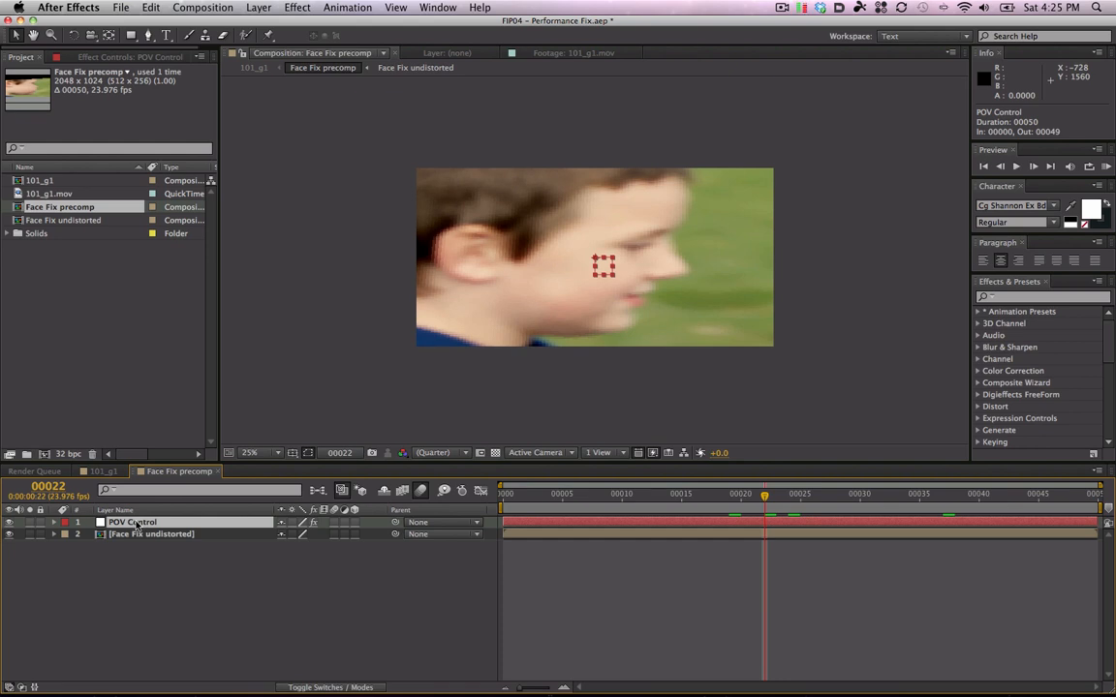
pyautogui.click(112, 55)
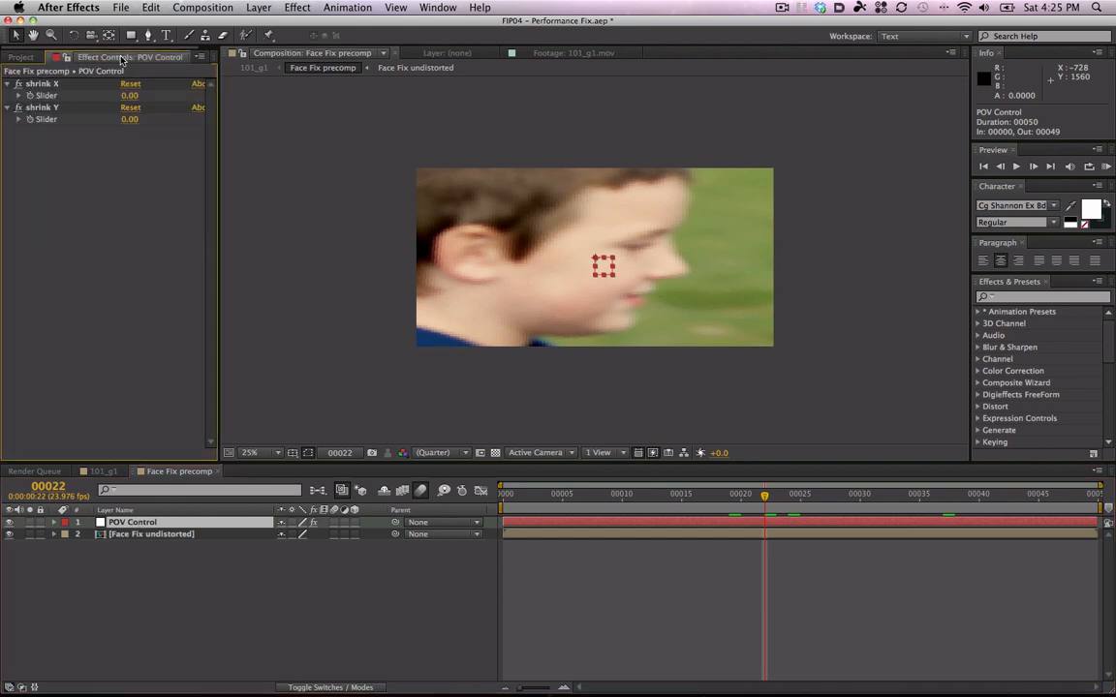
pyautogui.click(87, 137)
pyautogui.moveTo(130, 99); pyautogui.dragTo(144, 109)
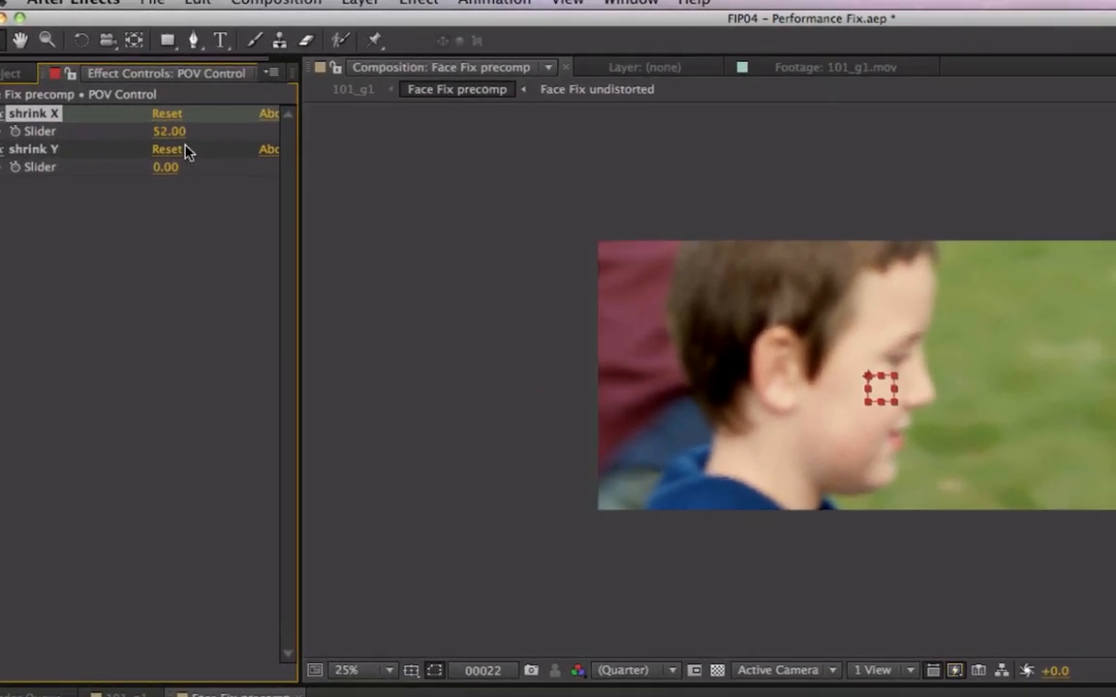
pyautogui.moveTo(167, 168)
pyautogui.mouseDown()
pyautogui.moveTo(179, 145)
pyautogui.moveTo(167, 131)
pyautogui.moveTo(177, 166)
pyautogui.mouseUp()
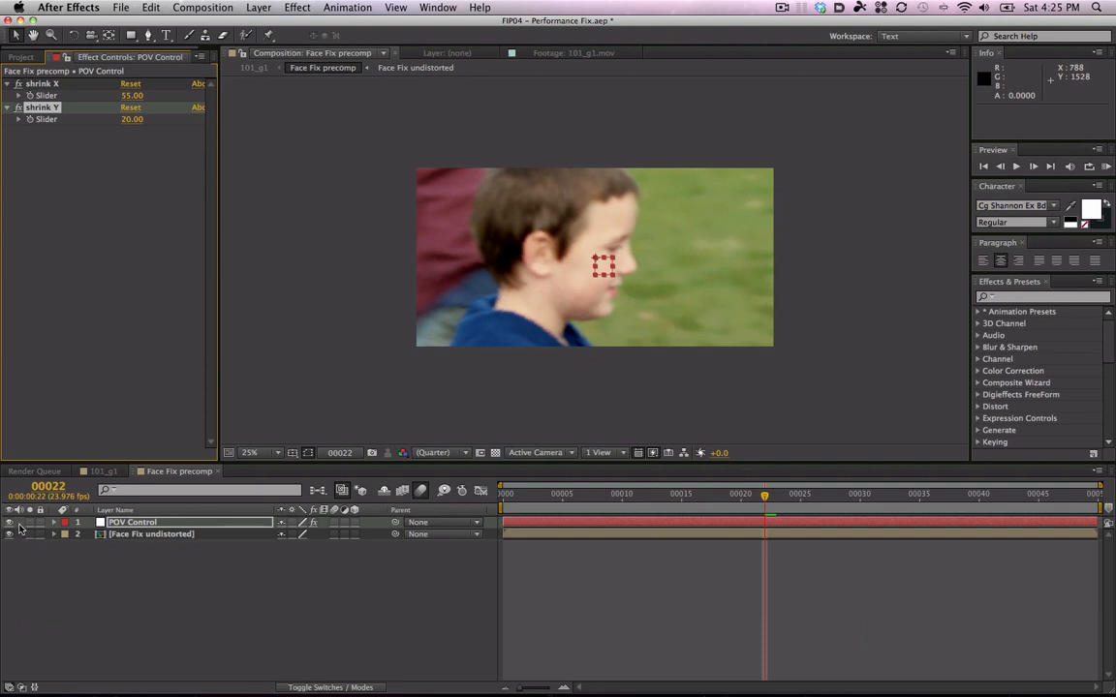
# - Hide the POV Control layer and check the stabilized face between frames 22 and 38, ending at frame 18
pyautogui.click(246, 549)
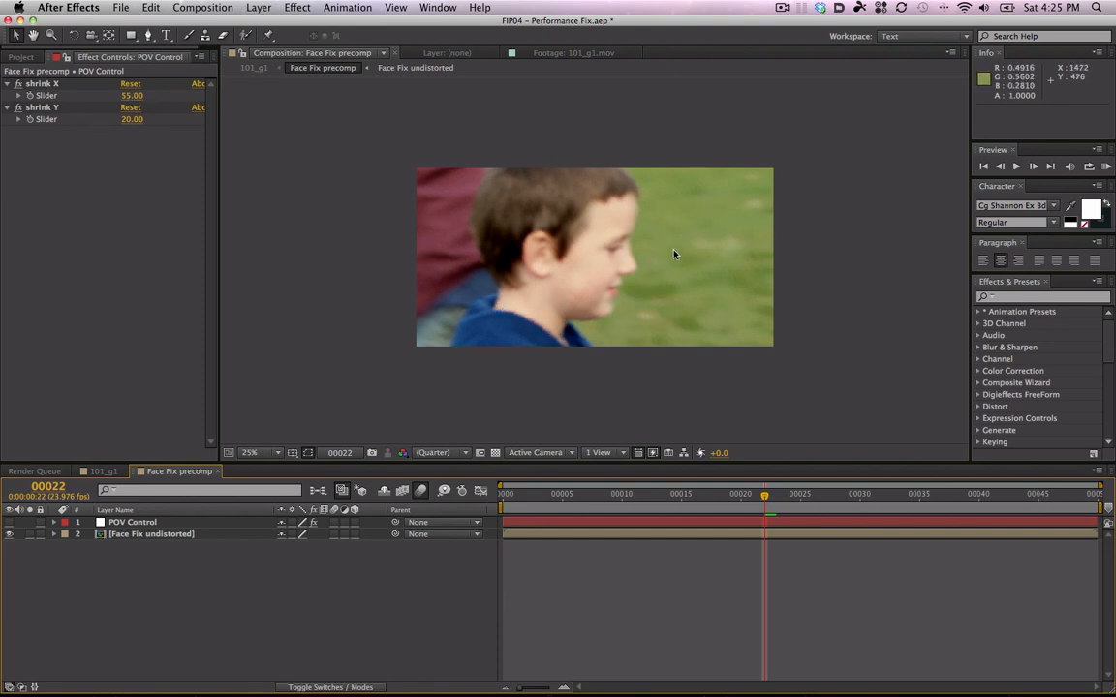
pyautogui.moveTo(764, 495); pyautogui.dragTo(829, 505)
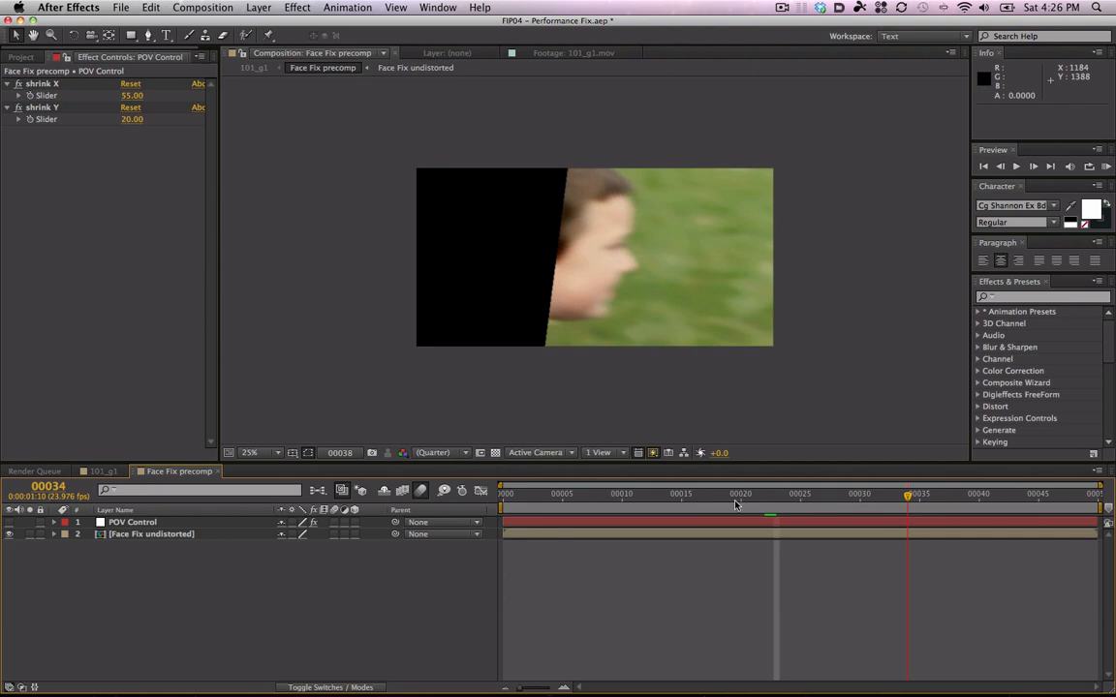
pyautogui.moveTo(734, 505)
pyautogui.mouseDown()
pyautogui.moveTo(752, 499)
pyautogui.moveTo(722, 501)
pyautogui.mouseUp()
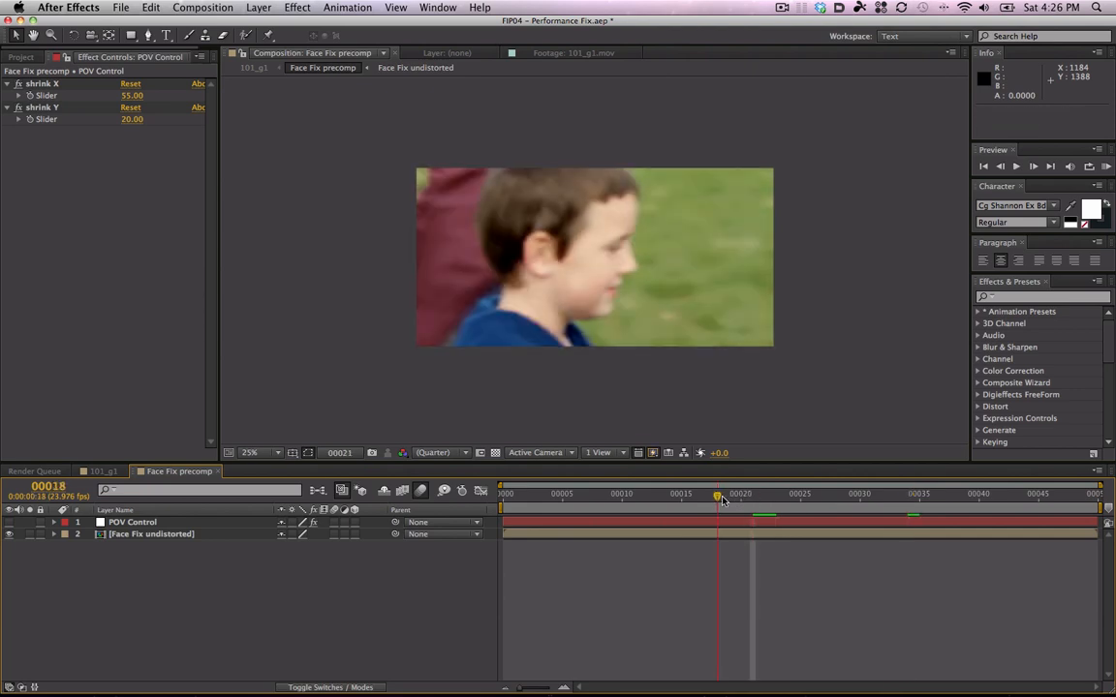
# - Move the Face layer out of 101_g1 into the Face Fix precomp and make it visible there
pyautogui.click(101, 472)
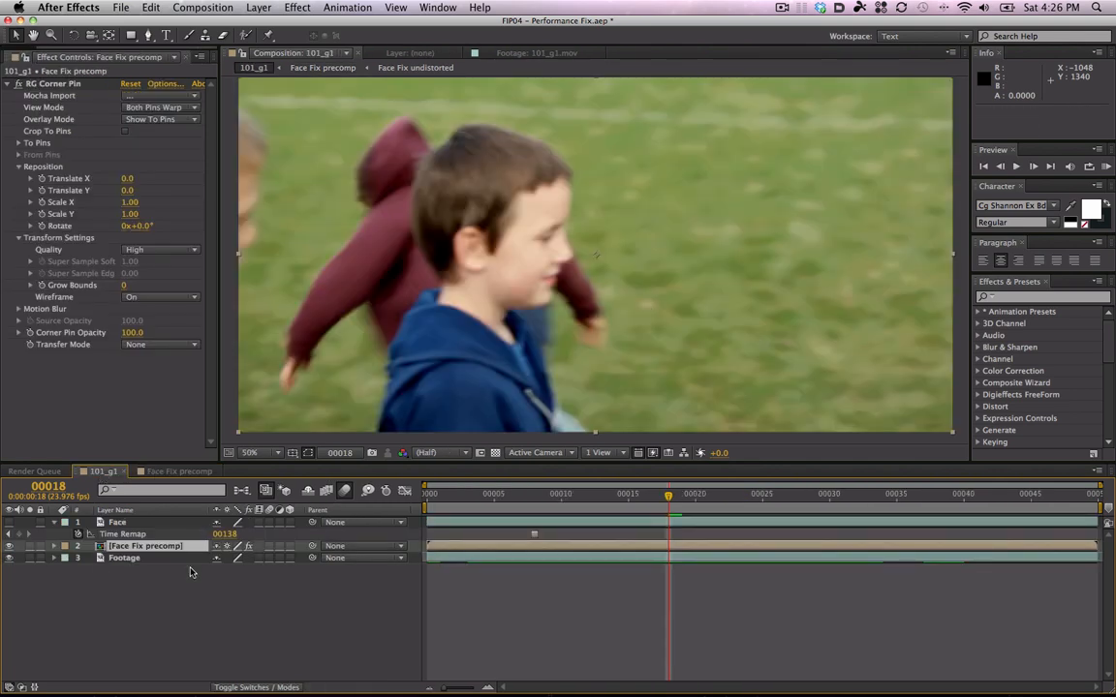
pyautogui.click(116, 523)
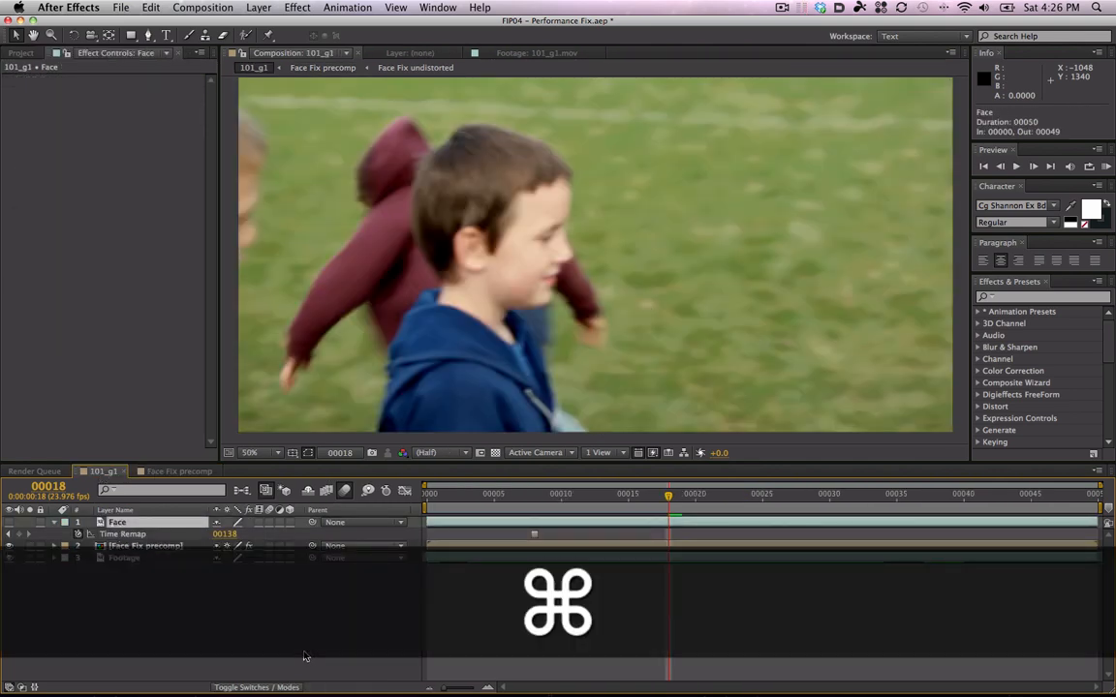
pyautogui.press('super+x')
pyautogui.click(179, 471)
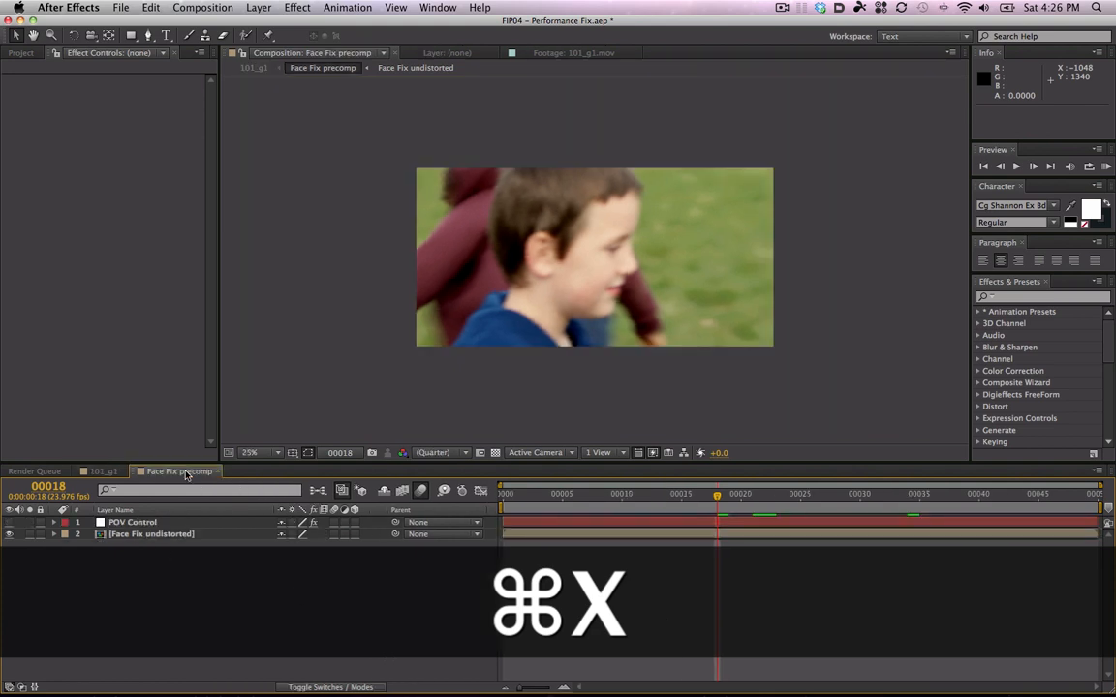
pyautogui.press('super+v')
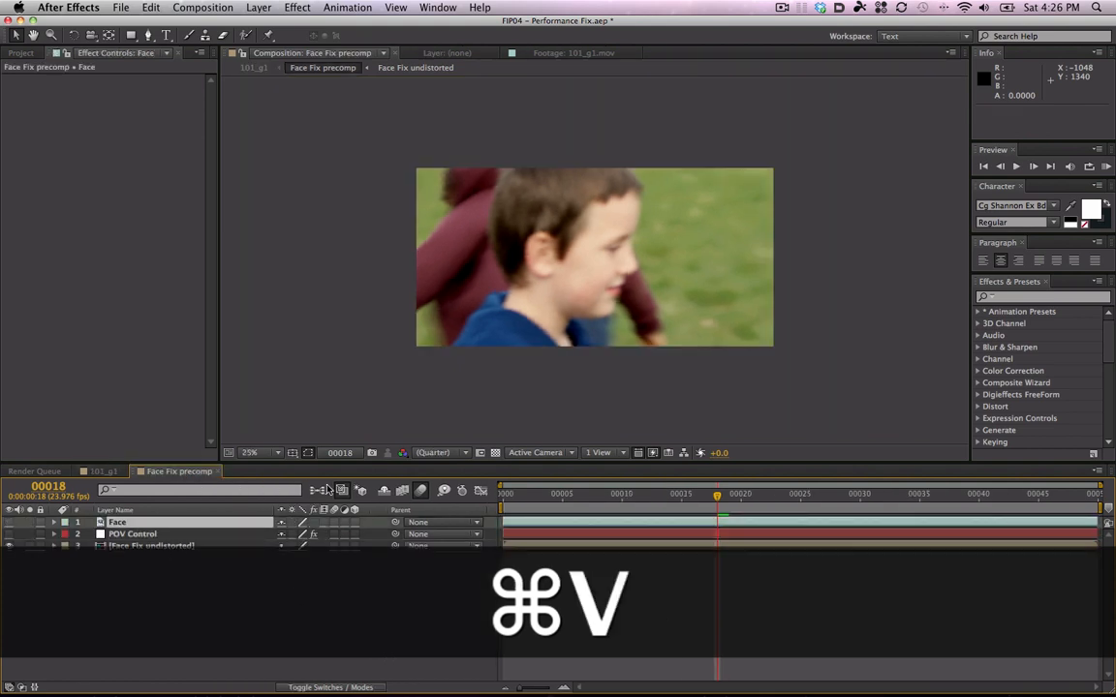
pyautogui.click(10, 523)
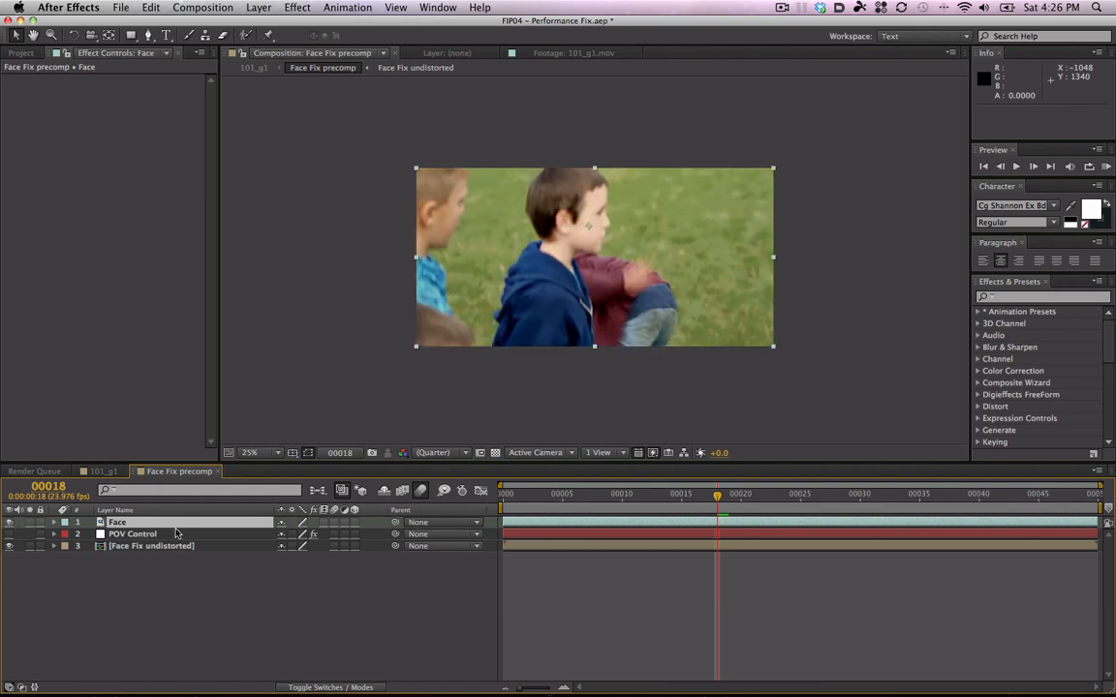
# - Set the Face layer's opacity to 43% and scale to 165%, and move it over the stabilized face at about 1052, 560
pyautogui.press('t')
pyautogui.moveTo(284, 534); pyautogui.dragTo(252, 536)
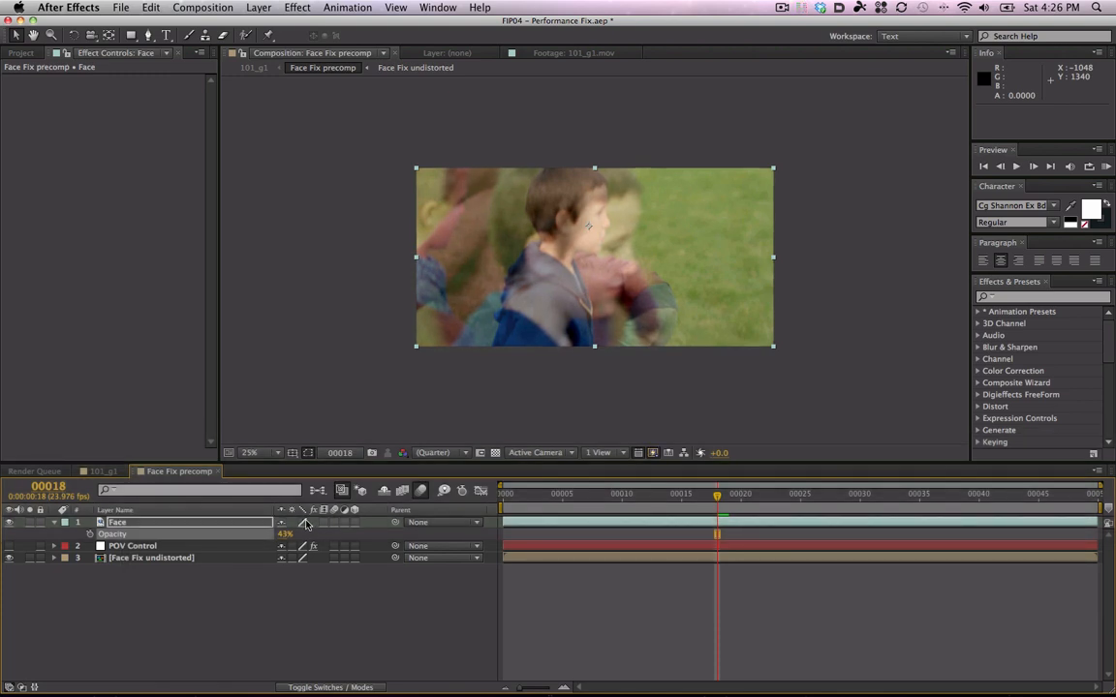
pyautogui.press('s')
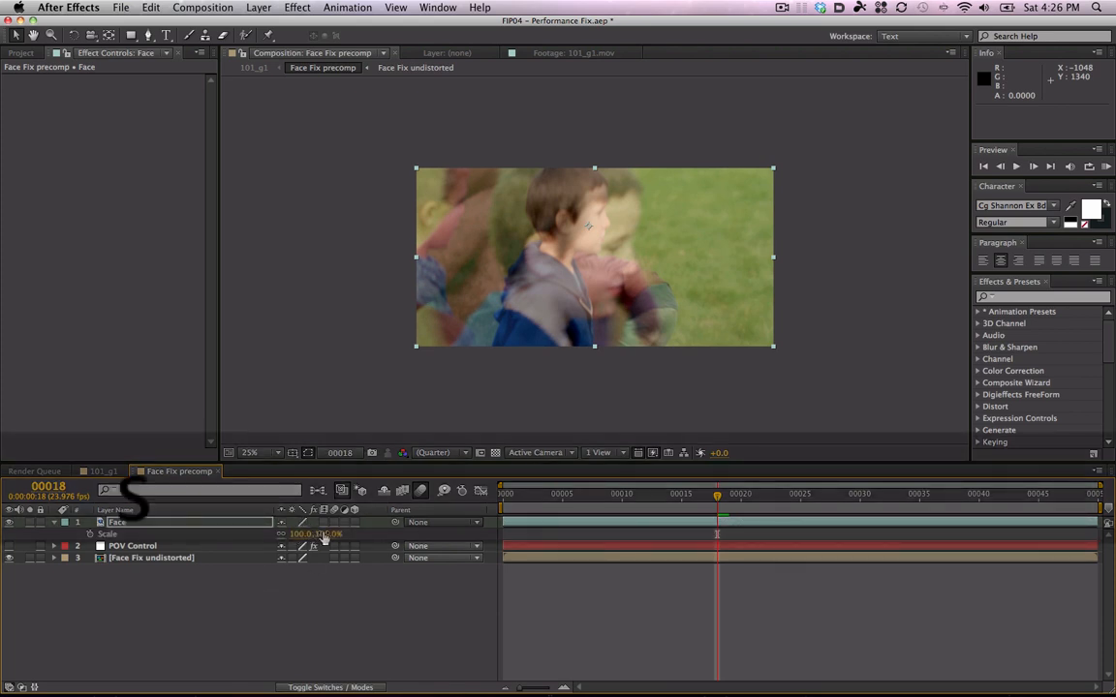
pyautogui.moveTo(316, 534); pyautogui.dragTo(378, 532)
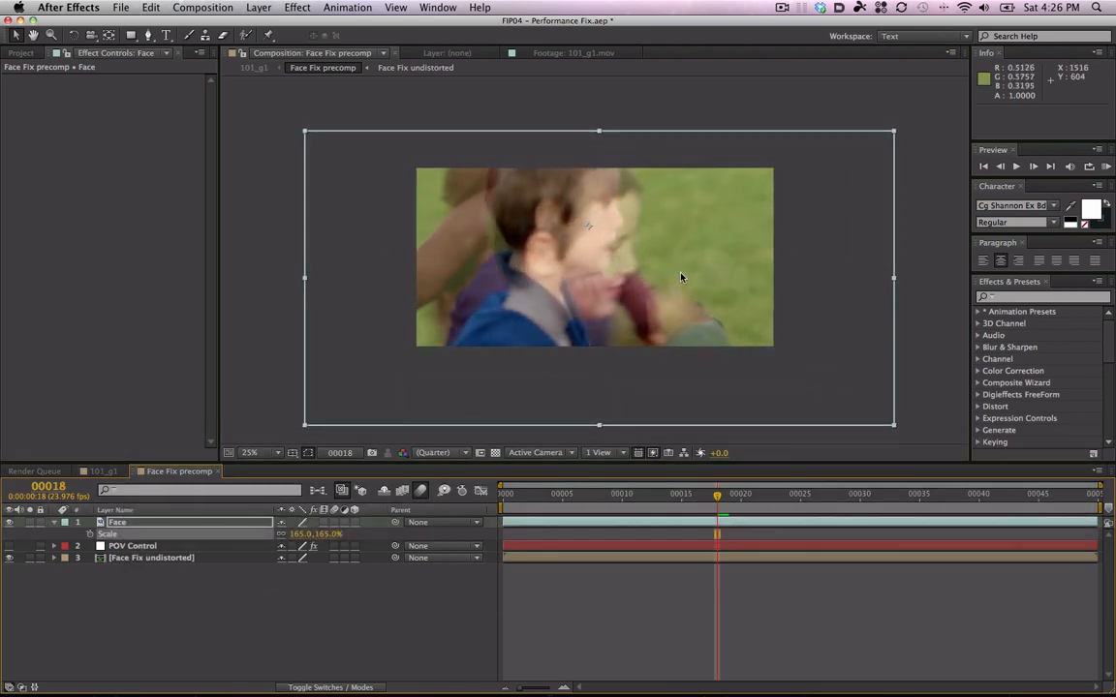
pyautogui.moveTo(679, 276); pyautogui.dragTo(694, 316)
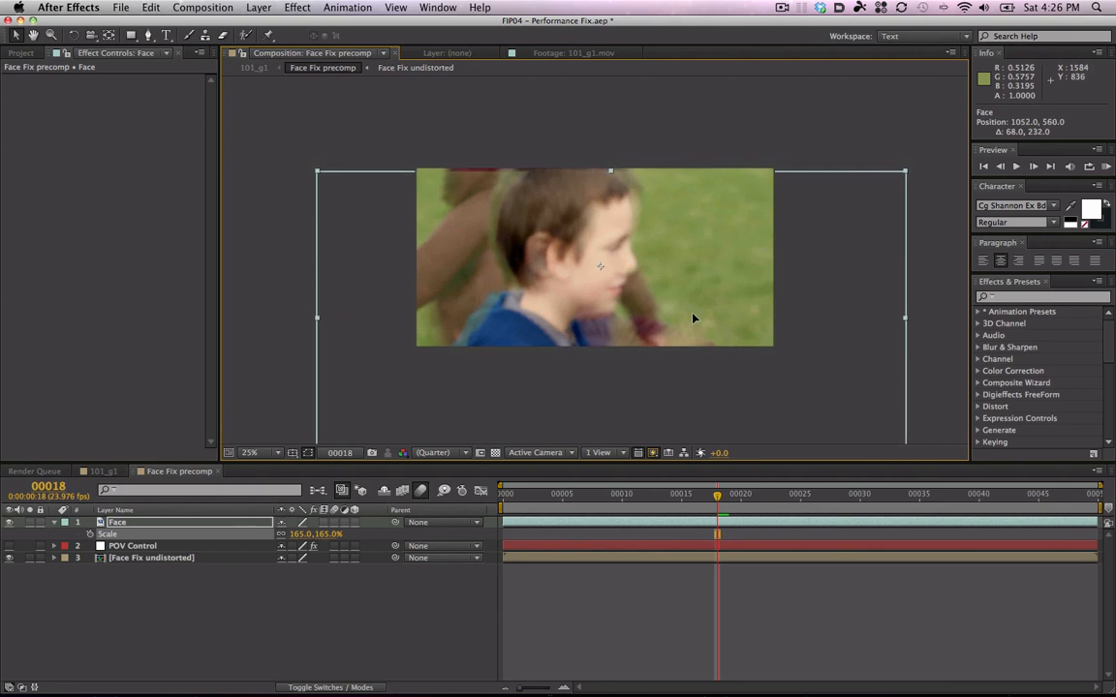
# - Match the Face layer to the underlying head by scaling it to 194%, shifting it and rotating it slightly clockwise
pyautogui.hotkey('alt', 'shift', 's')
pyautogui.moveTo(320, 534); pyautogui.dragTo(348, 533)
pyautogui.moveTo(687, 300)
pyautogui.mouseDown()
pyautogui.moveTo(672, 301)
pyautogui.moveTo(695, 297)
pyautogui.mouseUp()
pyautogui.press('w')
pyautogui.press('v')
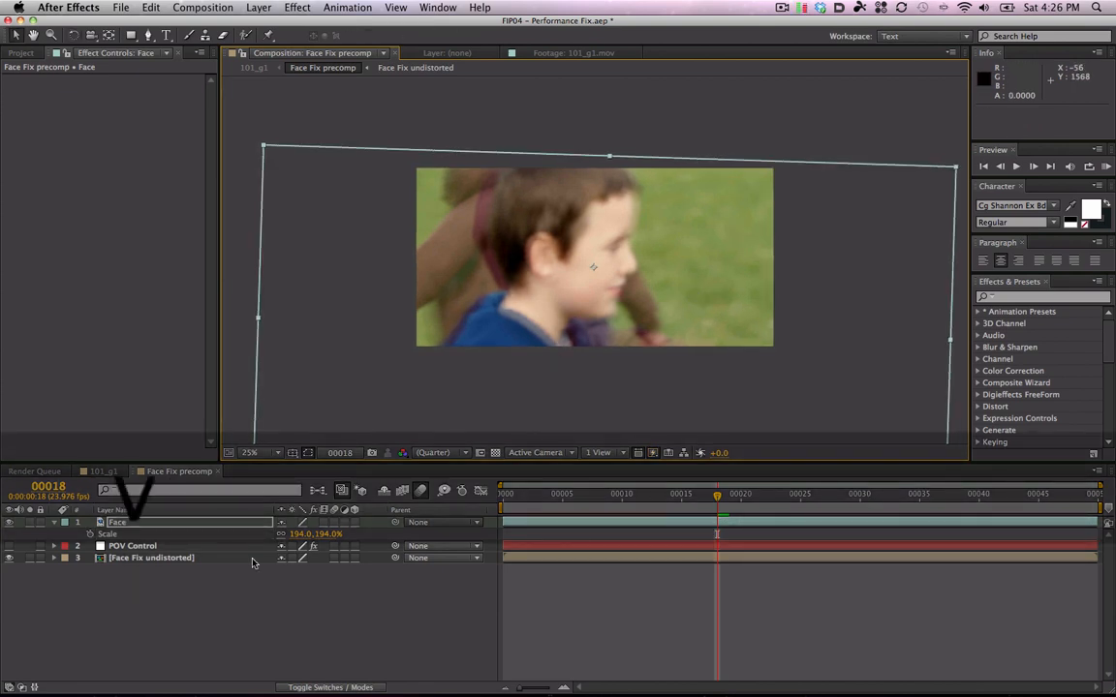
# - Restore the Face layer's opacity to 100% and deselect the layer
pyautogui.click(193, 526)
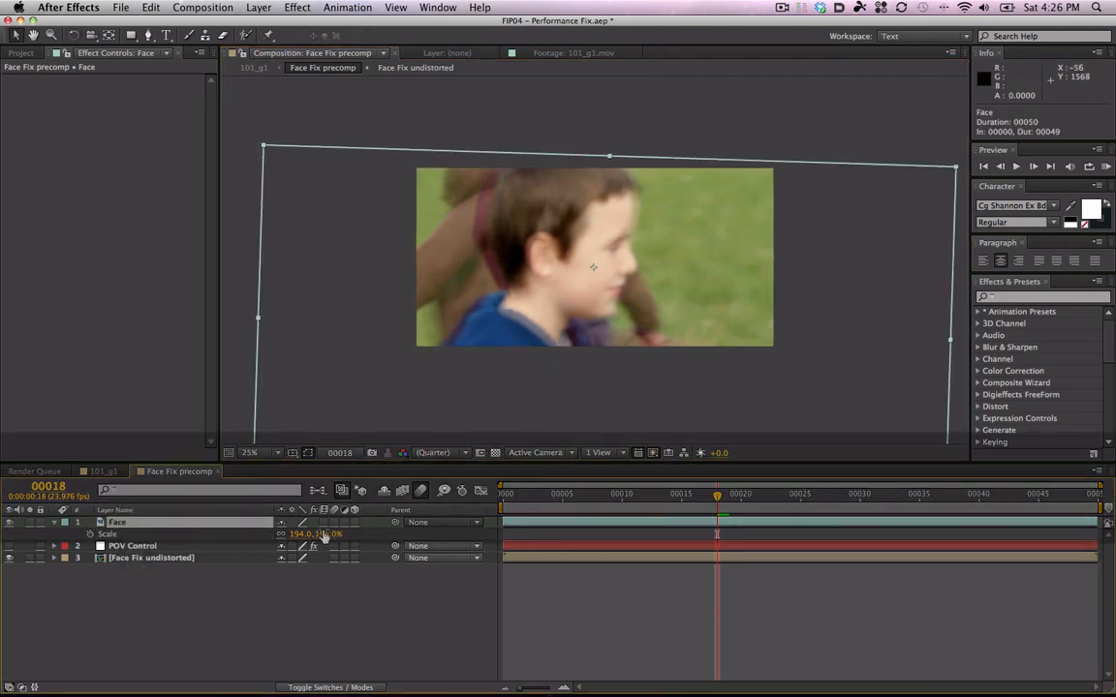
pyautogui.press('t')
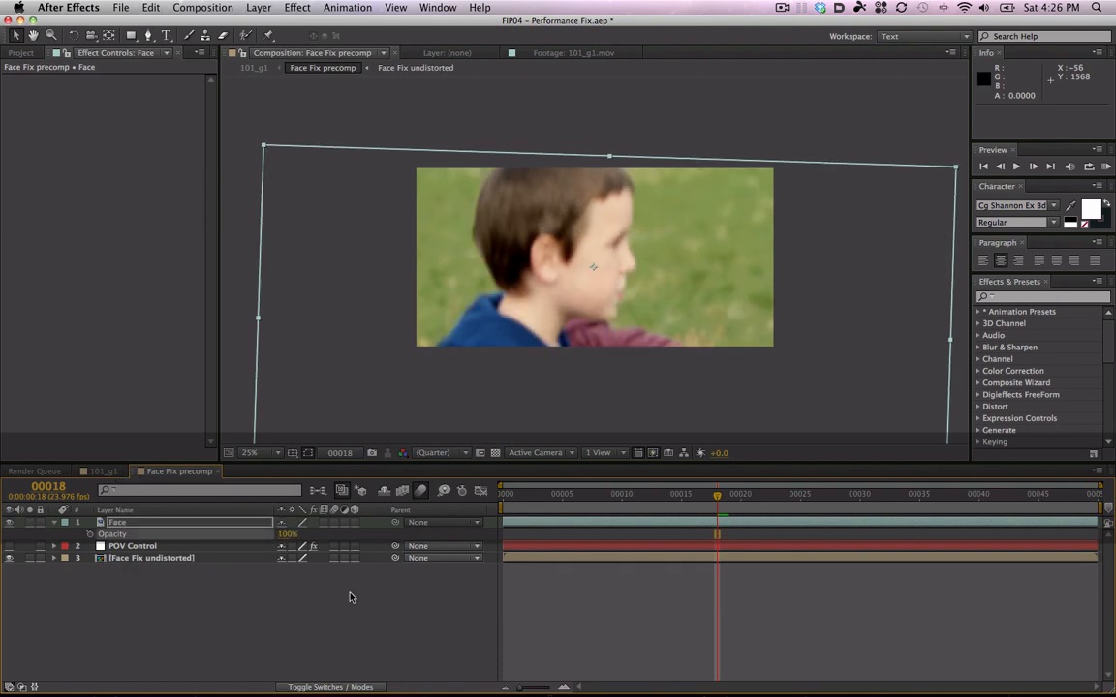
pyautogui.click(350, 597)
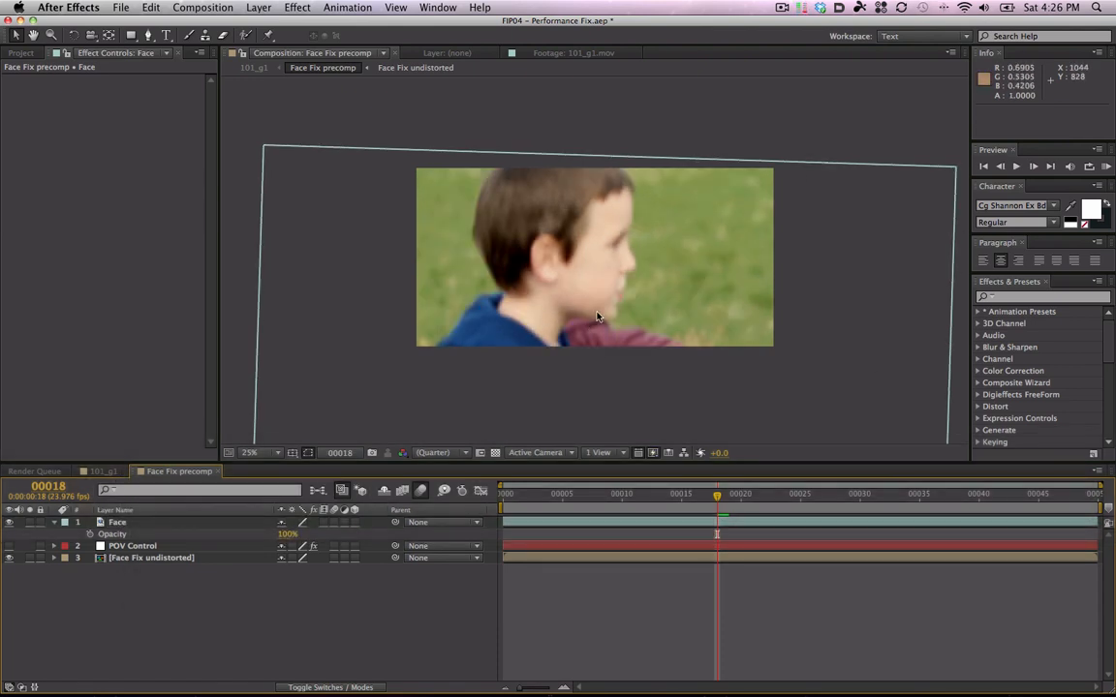
# - Set the preview resolution to Half and compare the shot with the Face layer hidden and shown
pyautogui.click(472, 453)
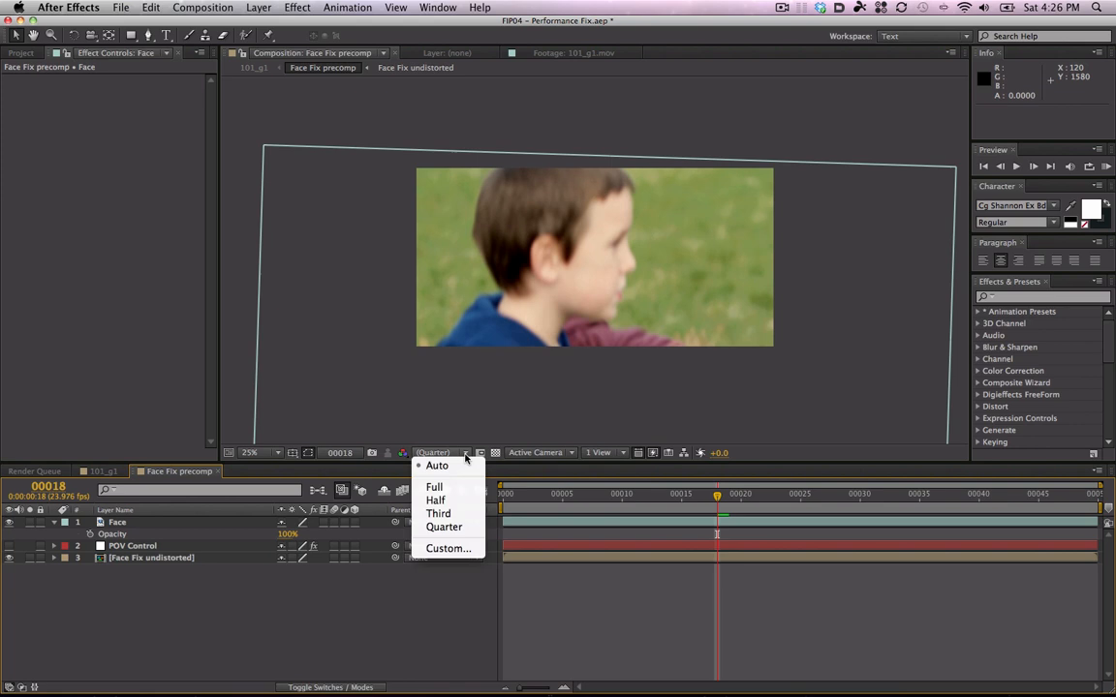
pyautogui.click(464, 502)
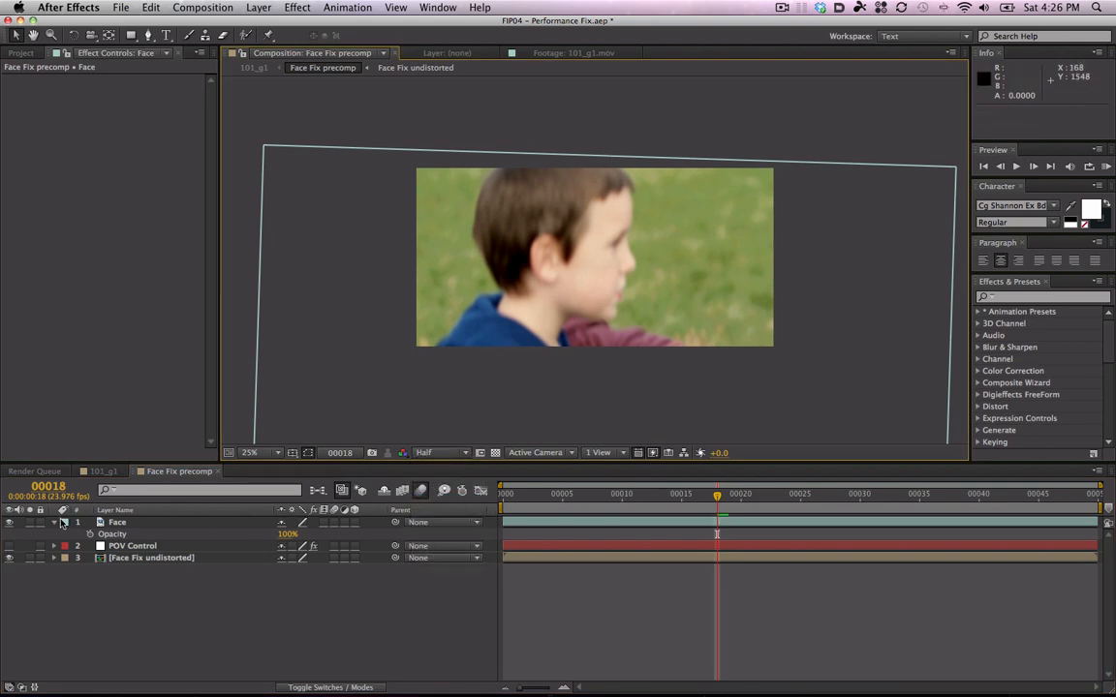
pyautogui.click(11, 524)
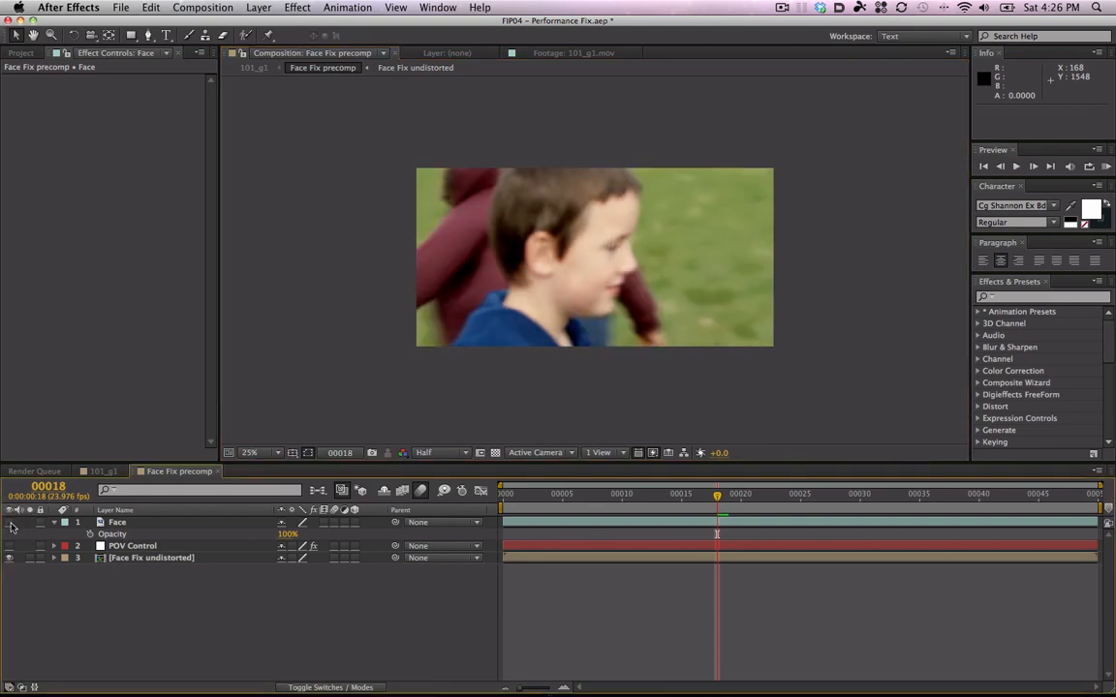
pyautogui.click(10, 524)
# - Draw a closed mask on the Face layer along the forehead, cheek, chin and profile using the Pen tool
pyautogui.click(105, 524)
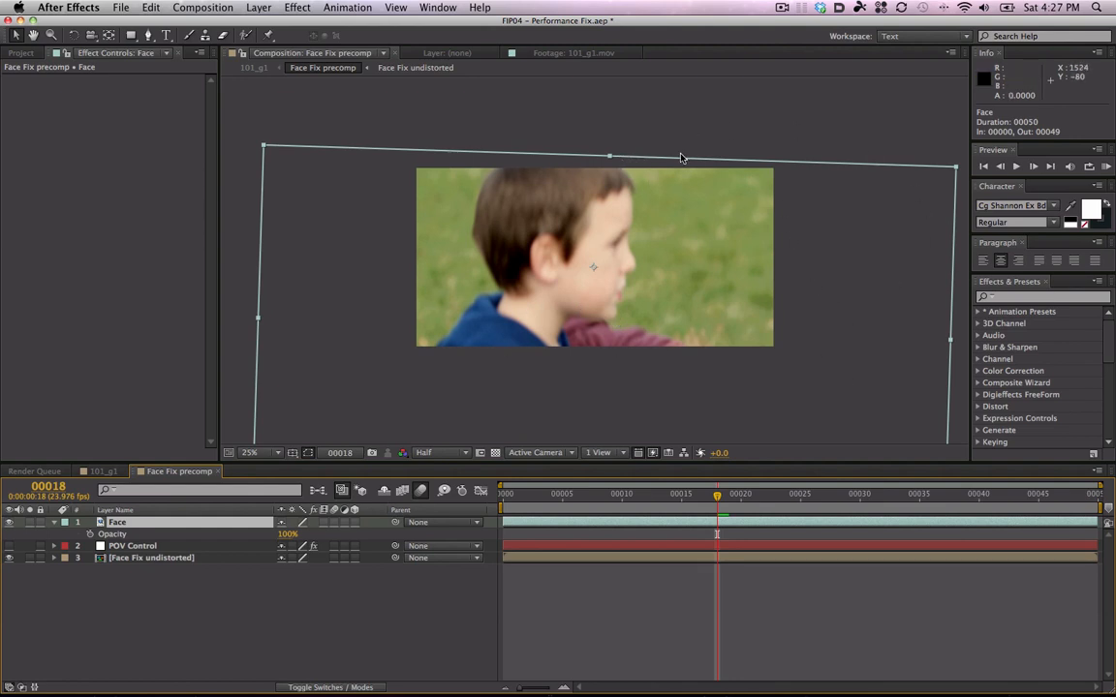
pyautogui.press('g')
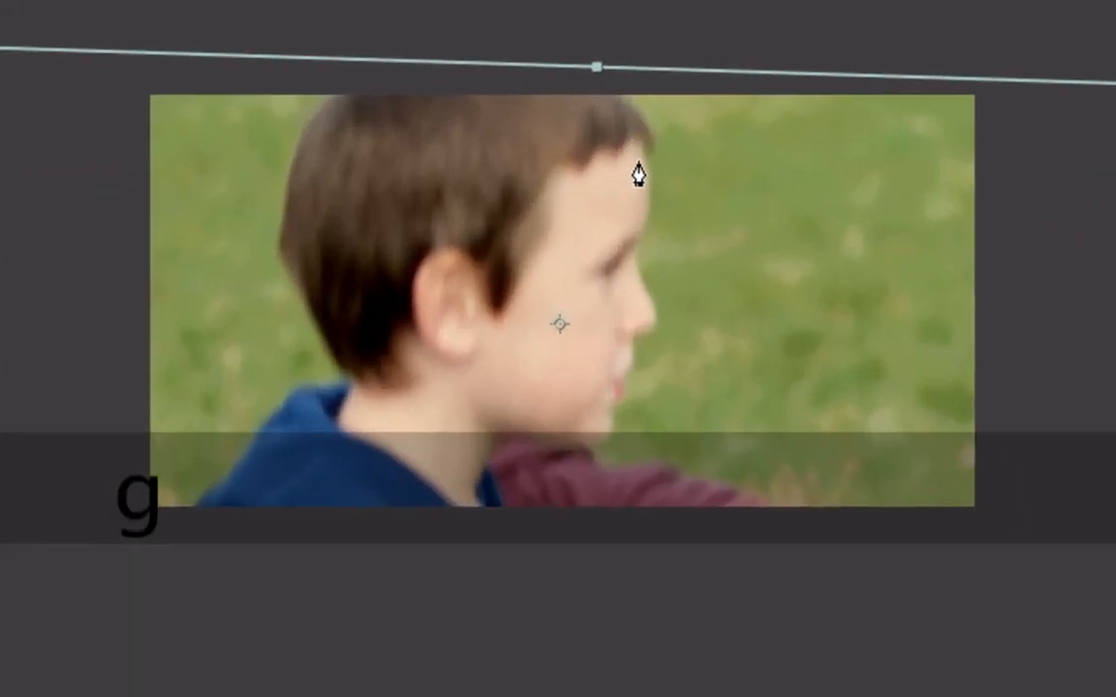
pyautogui.click(637, 157)
pyautogui.moveTo(531, 244); pyautogui.dragTo(510, 305)
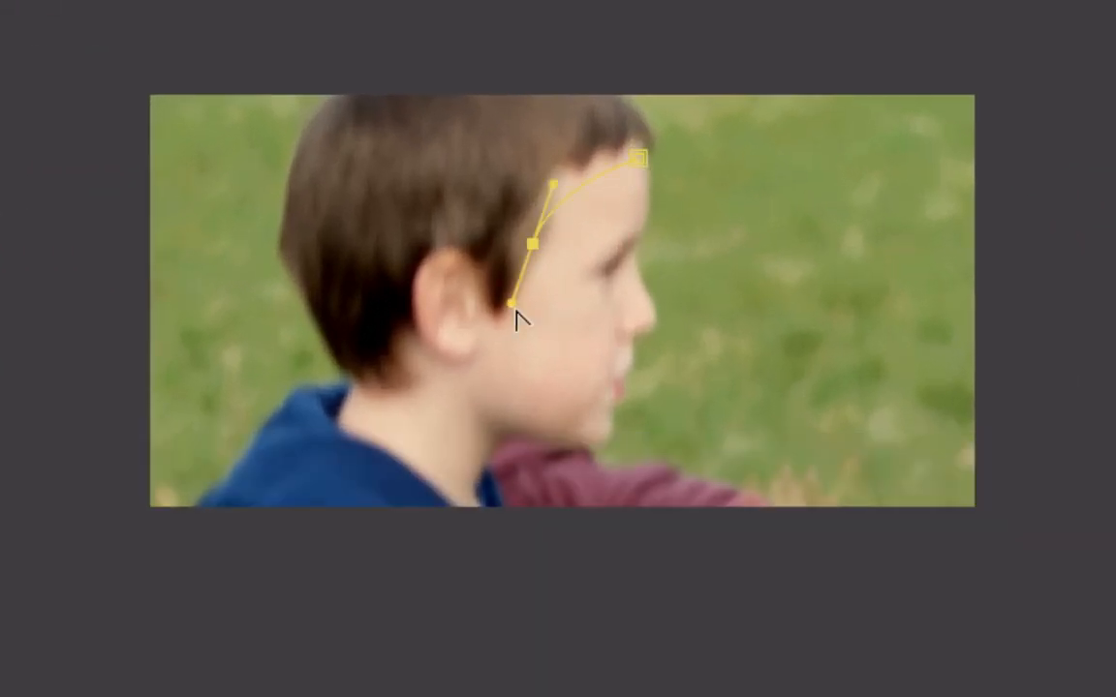
pyautogui.moveTo(502, 376); pyautogui.dragTo(503, 389)
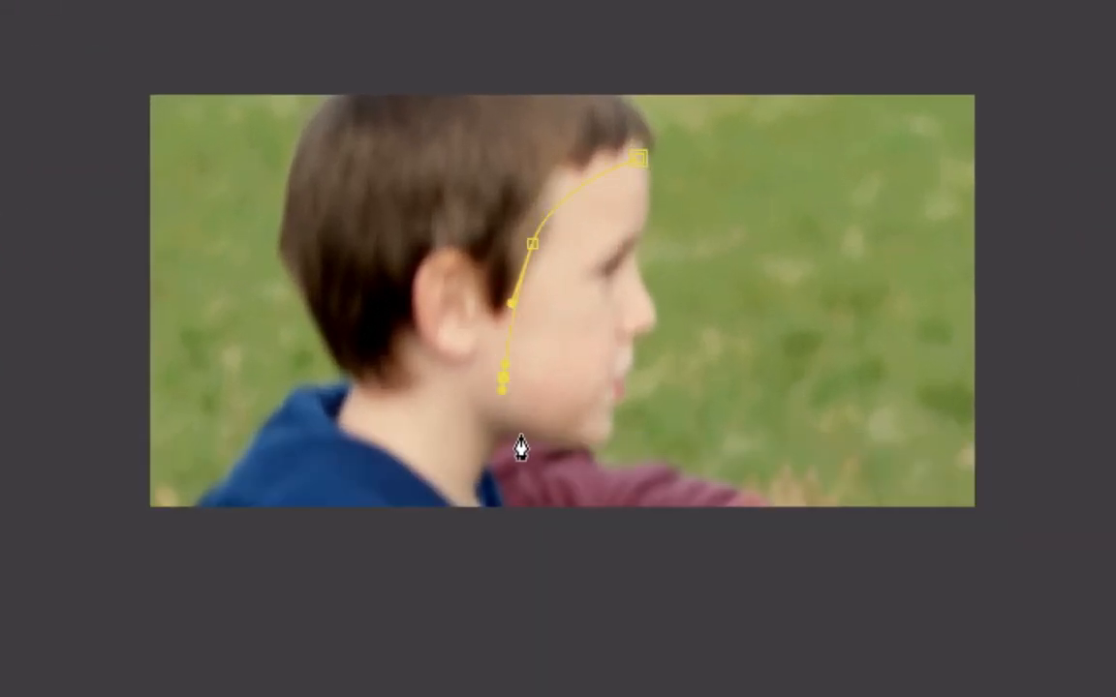
pyautogui.moveTo(514, 431); pyautogui.dragTo(553, 184)
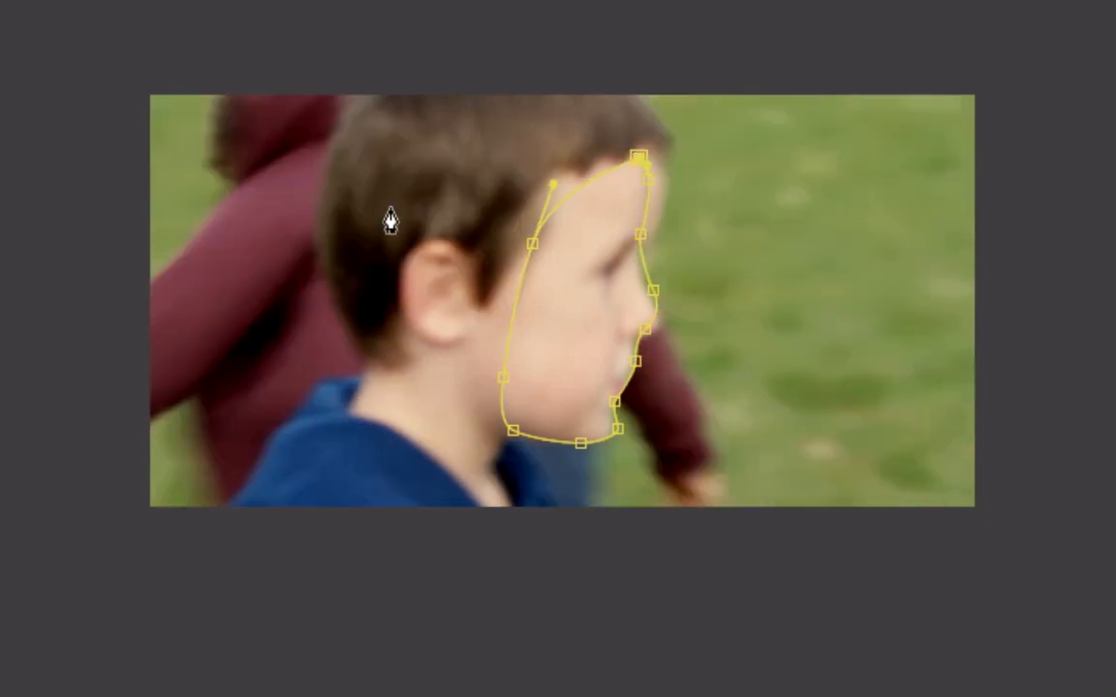
pyautogui.click(301, 613)
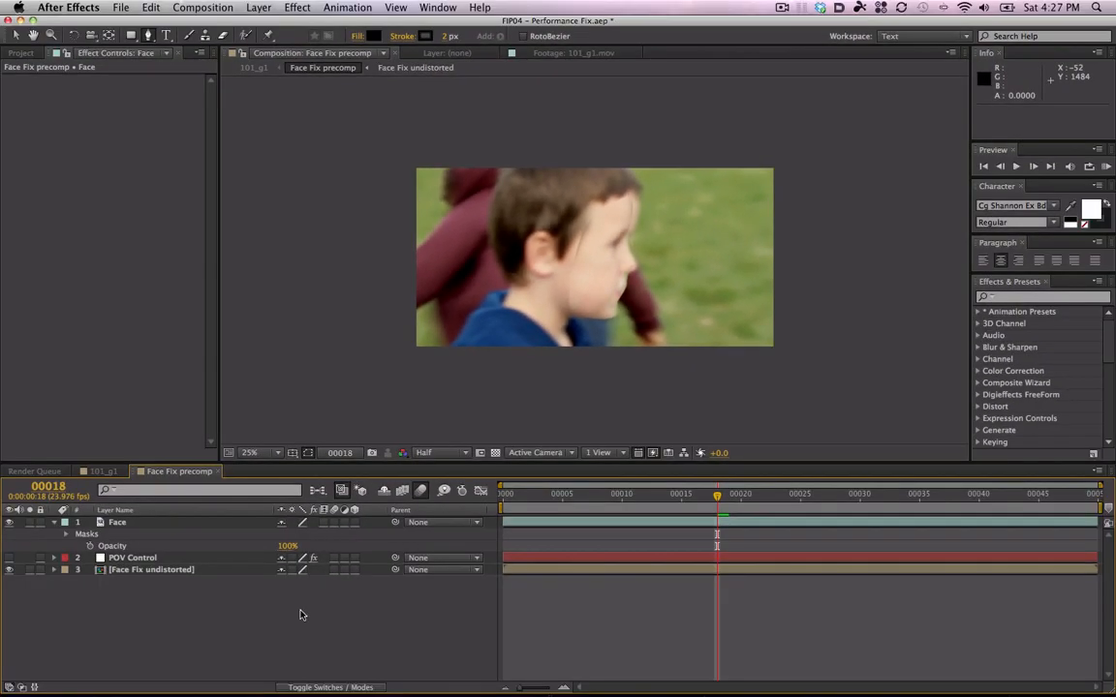
# - Shift the masked Face layer slightly to the right and up to line up with the underlying profile
pyautogui.click(116, 524)
pyautogui.press('v')
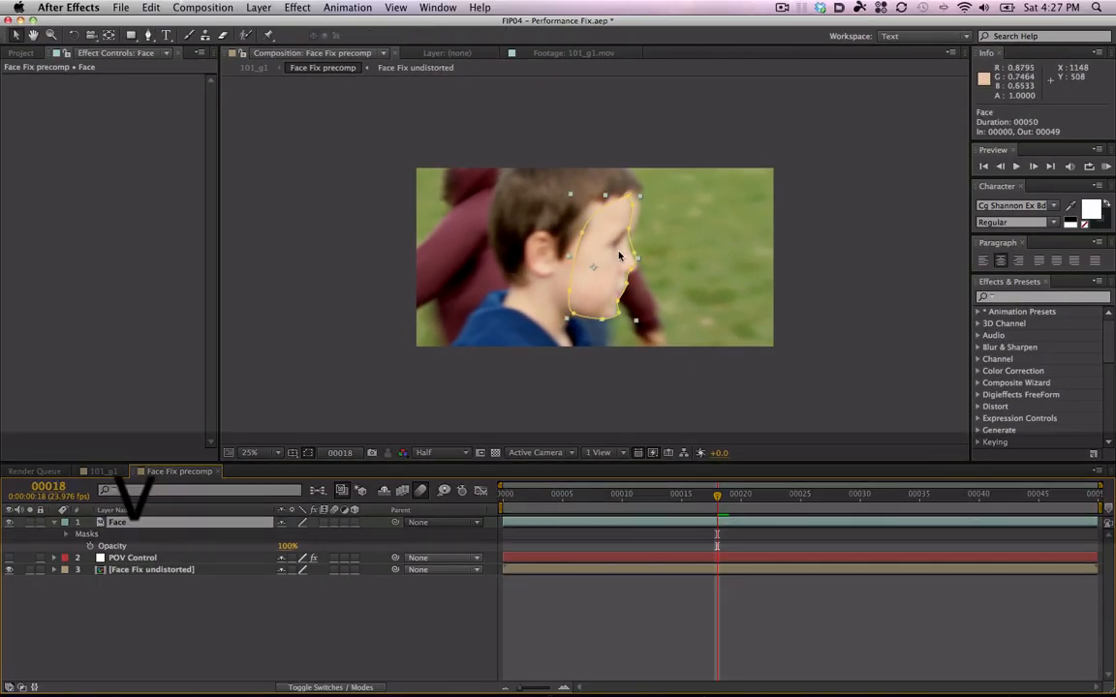
pyautogui.press('Right')
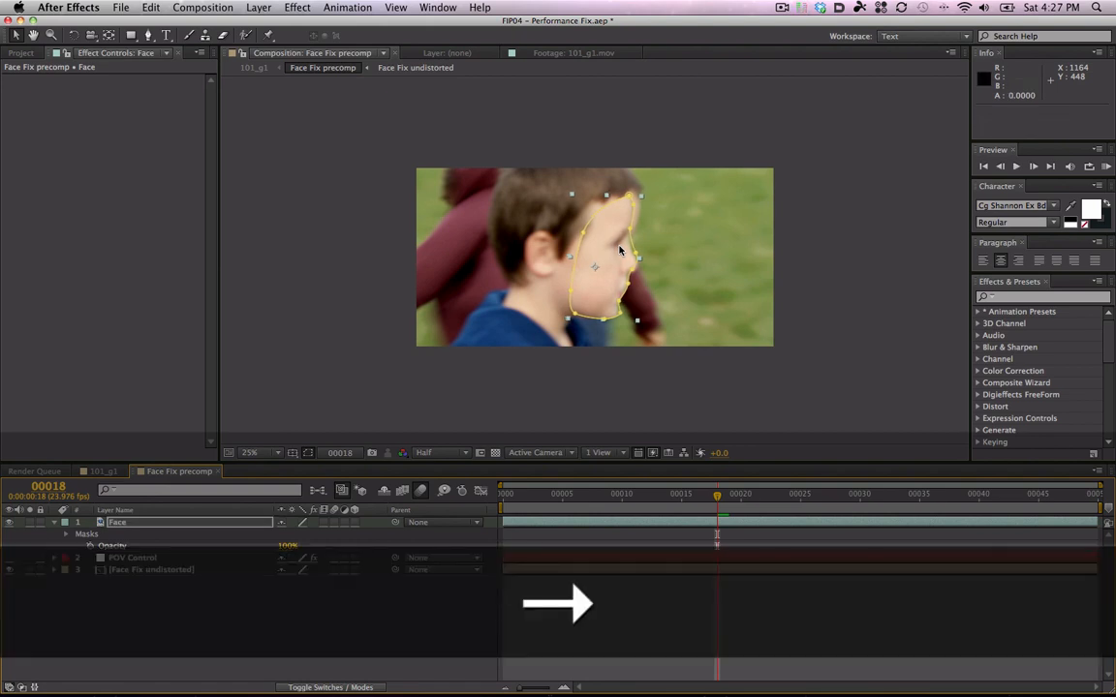
pyautogui.press('Right')
pyautogui.press('Right')
pyautogui.press('Right')
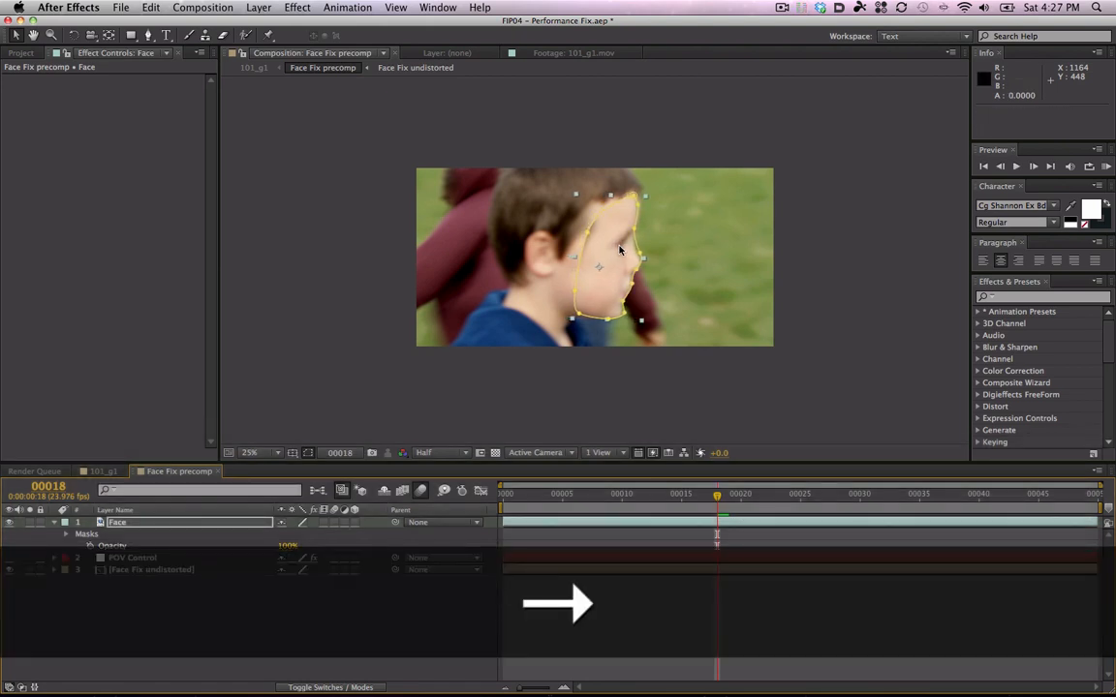
pyautogui.moveTo(619, 245); pyautogui.dragTo(619, 240)
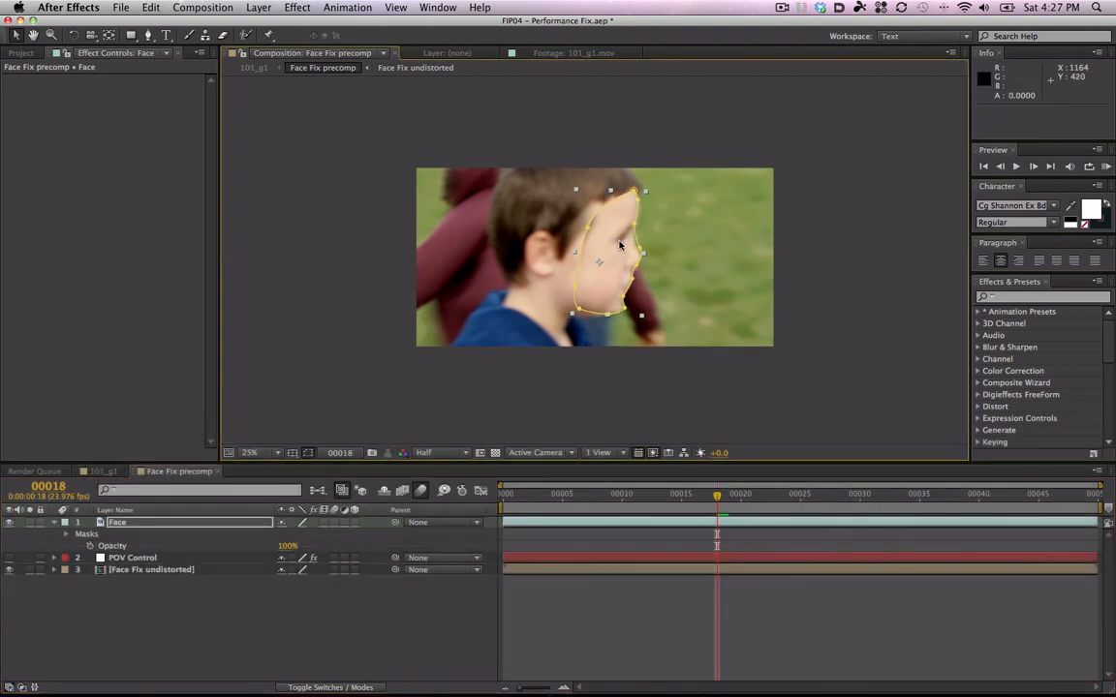
# - Draw a second four-point mask on the Face layer enclosing the hair, ear and back of the cheek
pyautogui.press('g')
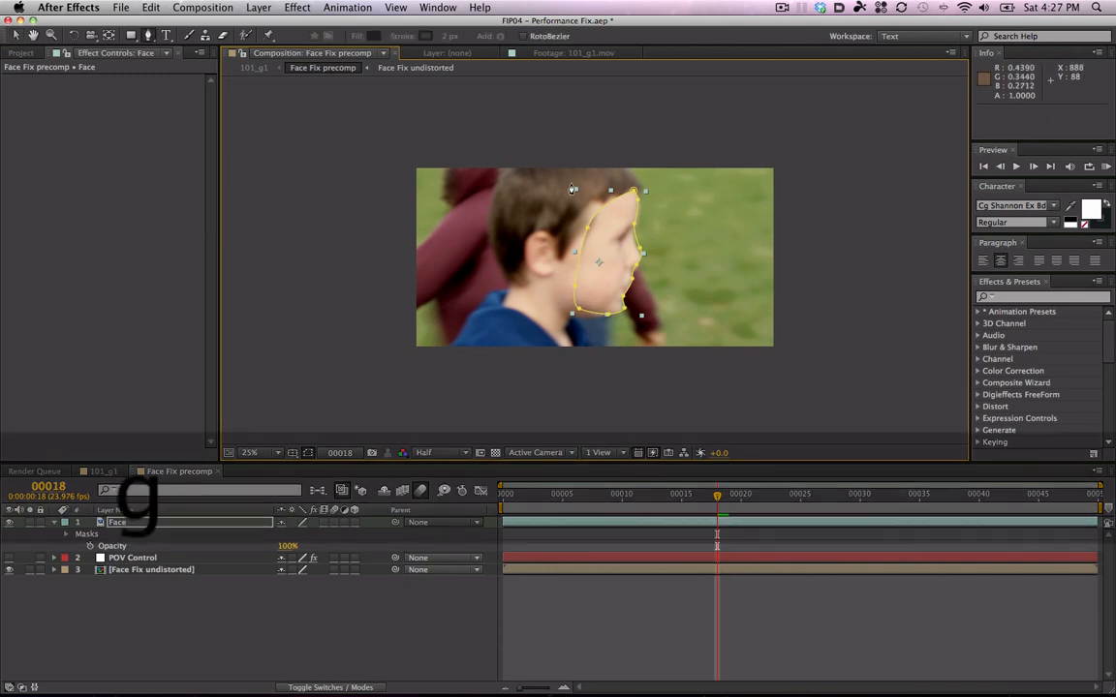
pyautogui.click(627, 179)
pyautogui.click(588, 332)
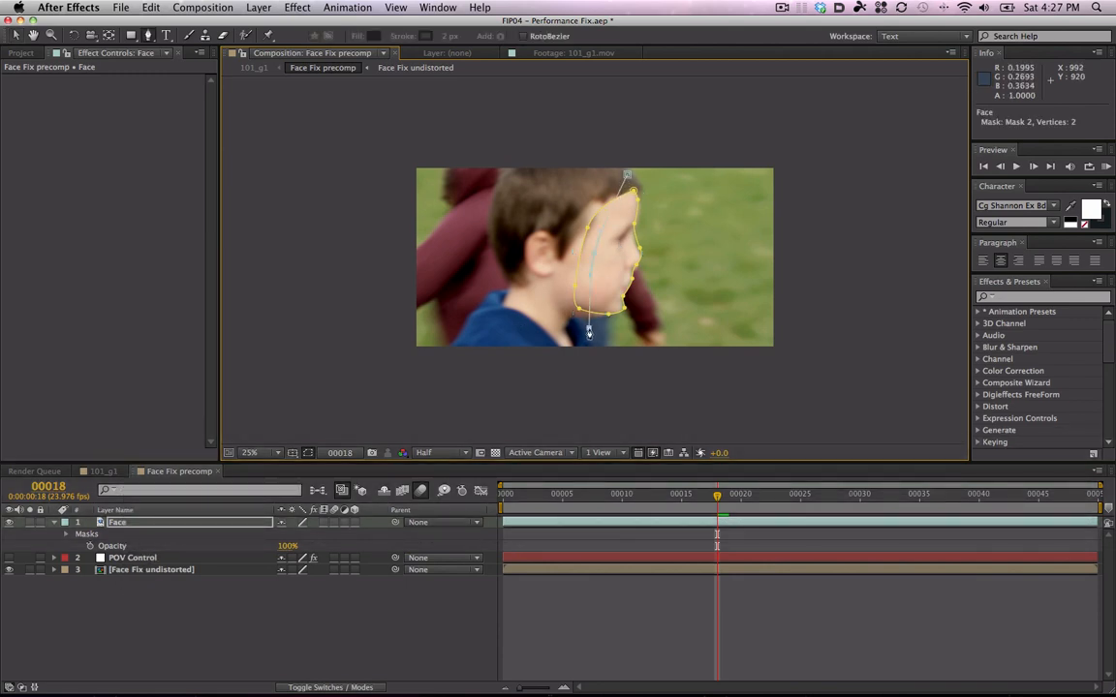
pyautogui.click(496, 323)
pyautogui.click(510, 167)
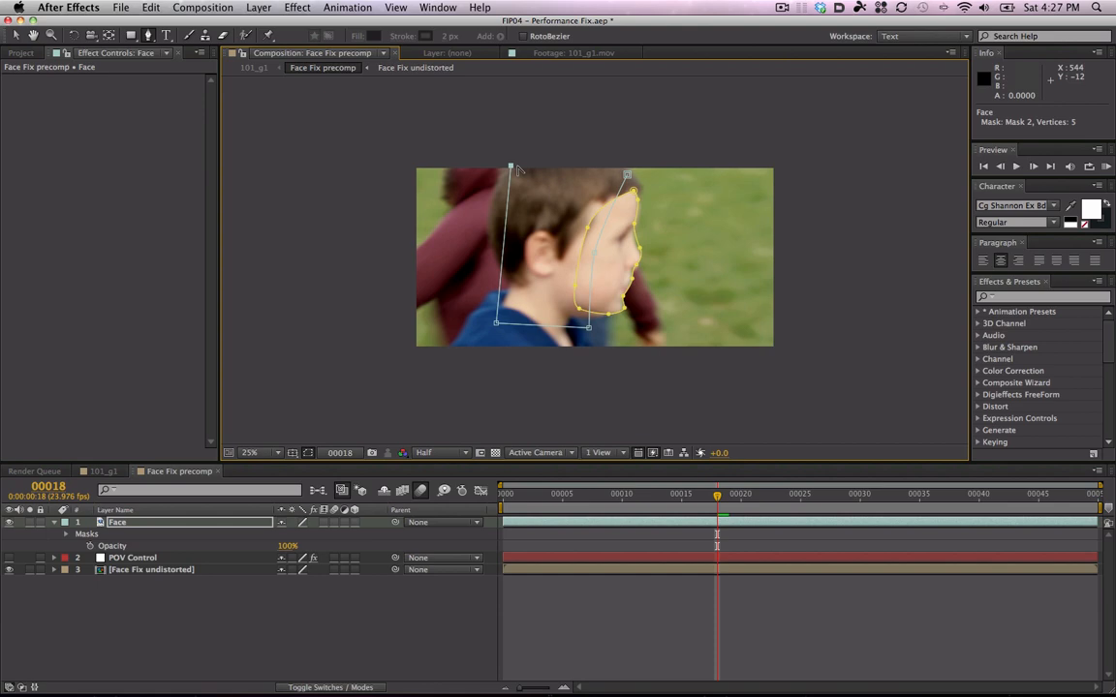
pyautogui.click(626, 177)
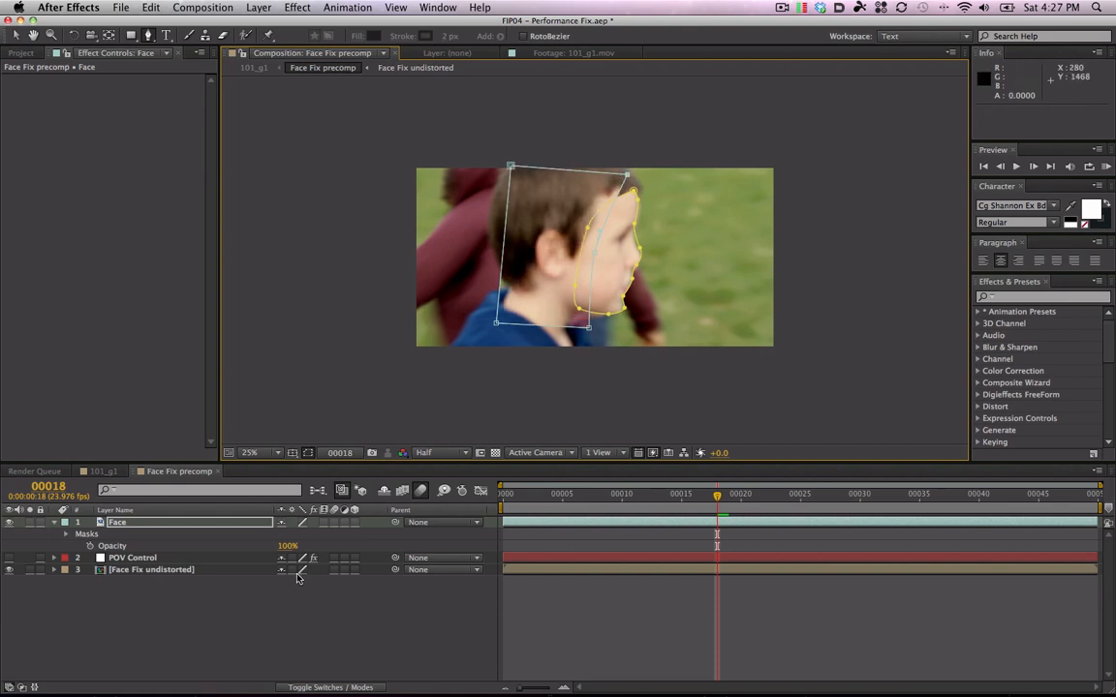
# - Show the Face layer's masks and set the mode of Mask 2 to Subtract
pyautogui.press('m')
pyautogui.click(323, 560)
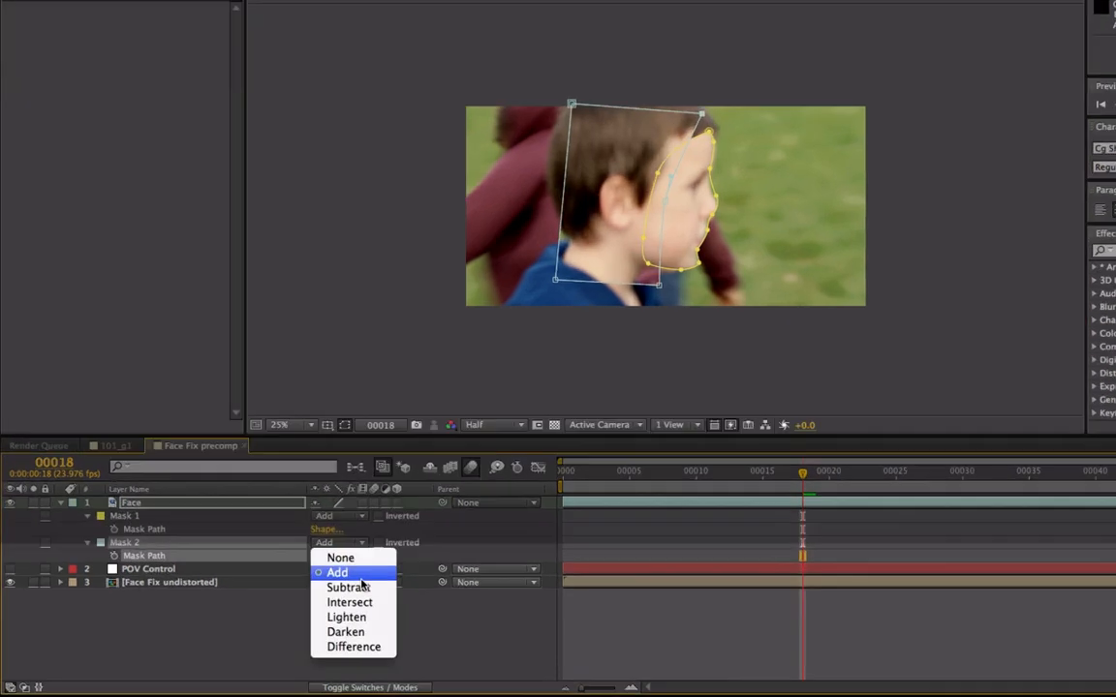
pyautogui.click(315, 597)
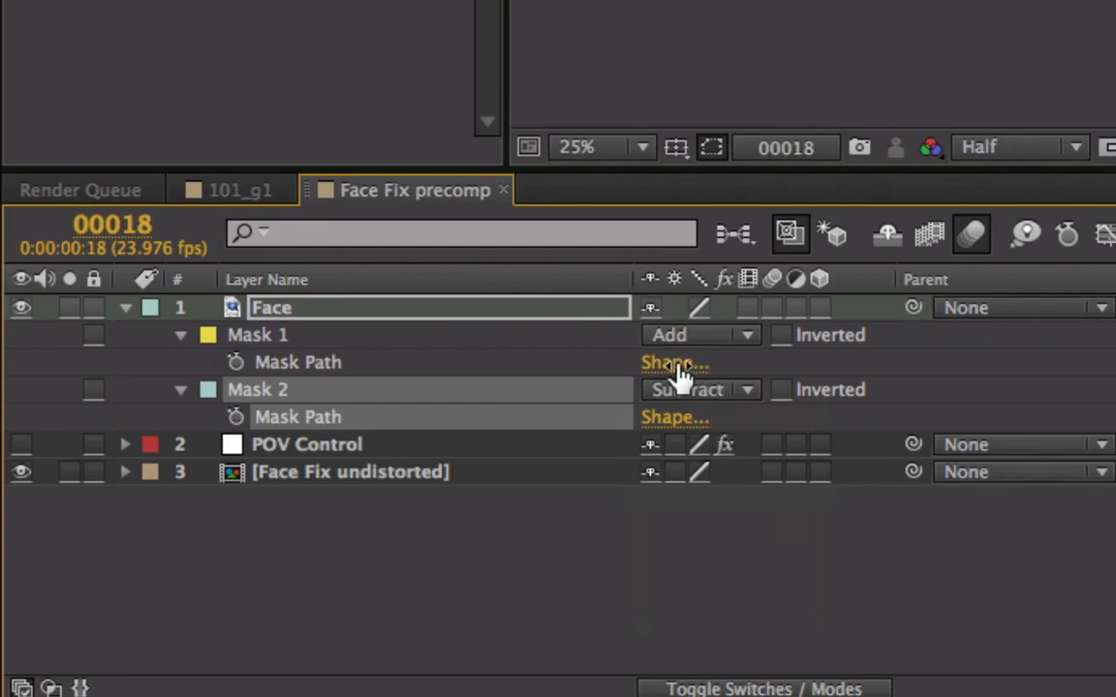
# - Feather Mask 2 of the Face layer by 57 pixels
pyautogui.press('f')
pyautogui.moveTo(719, 418); pyautogui.dragTo(812, 417)
pyautogui.press('v')
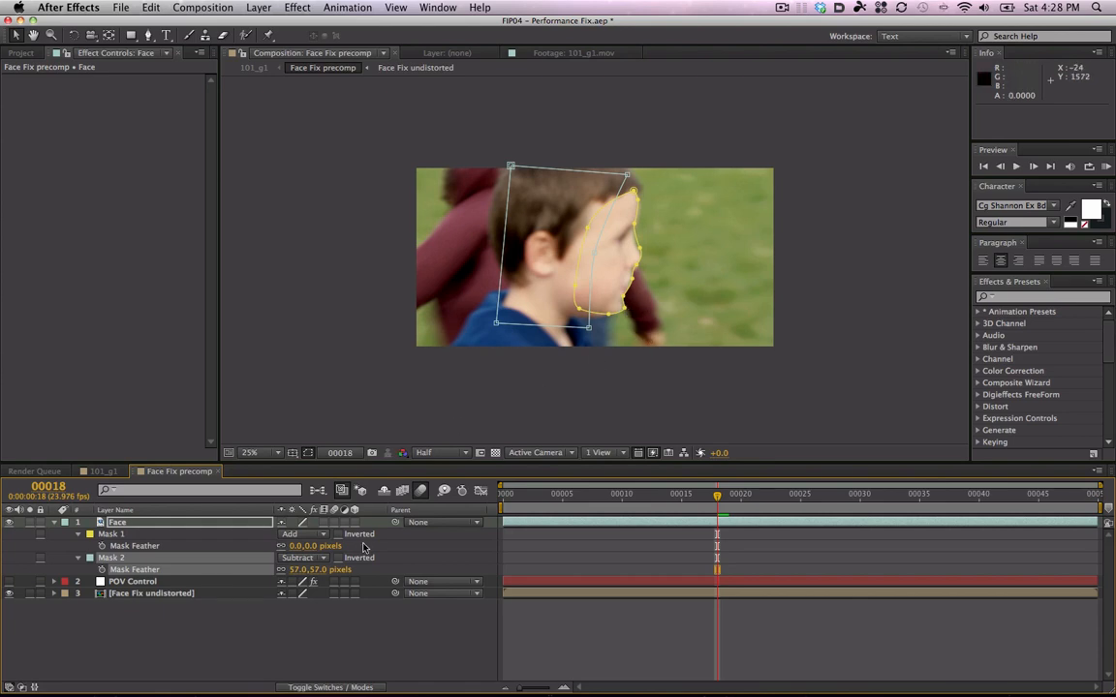
# - Try a feather of 10 pixels on Mask 1 and view the face without the mask outlines
pyautogui.click(310, 547)
pyautogui.write('10')
pyautogui.press('Return')
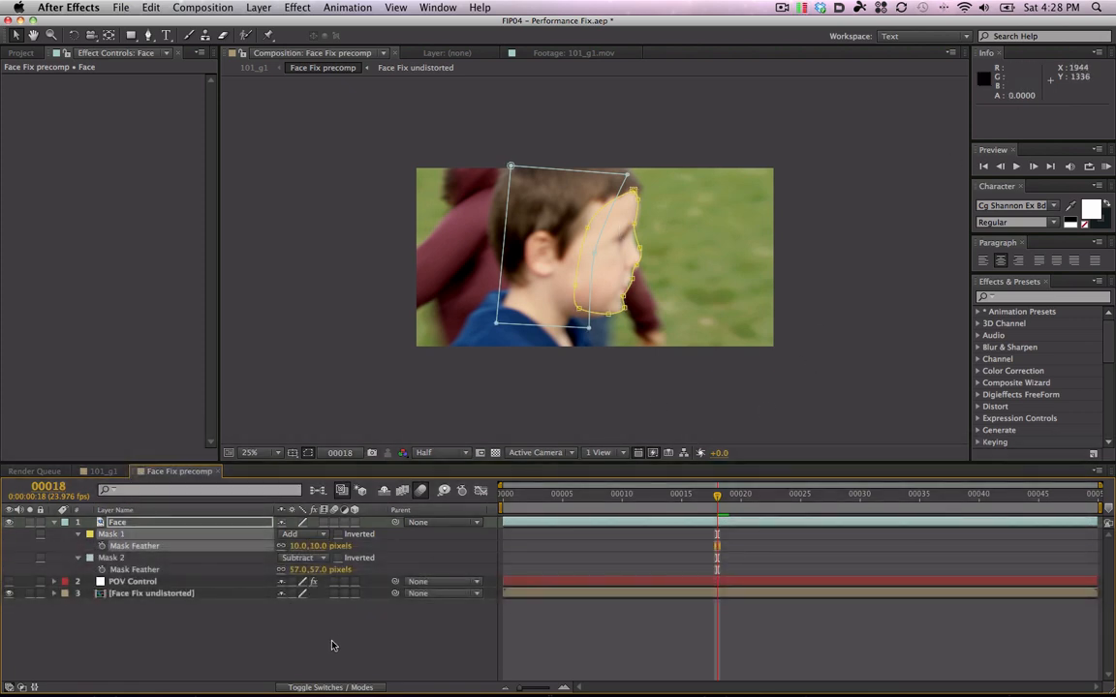
pyautogui.click(331, 642)
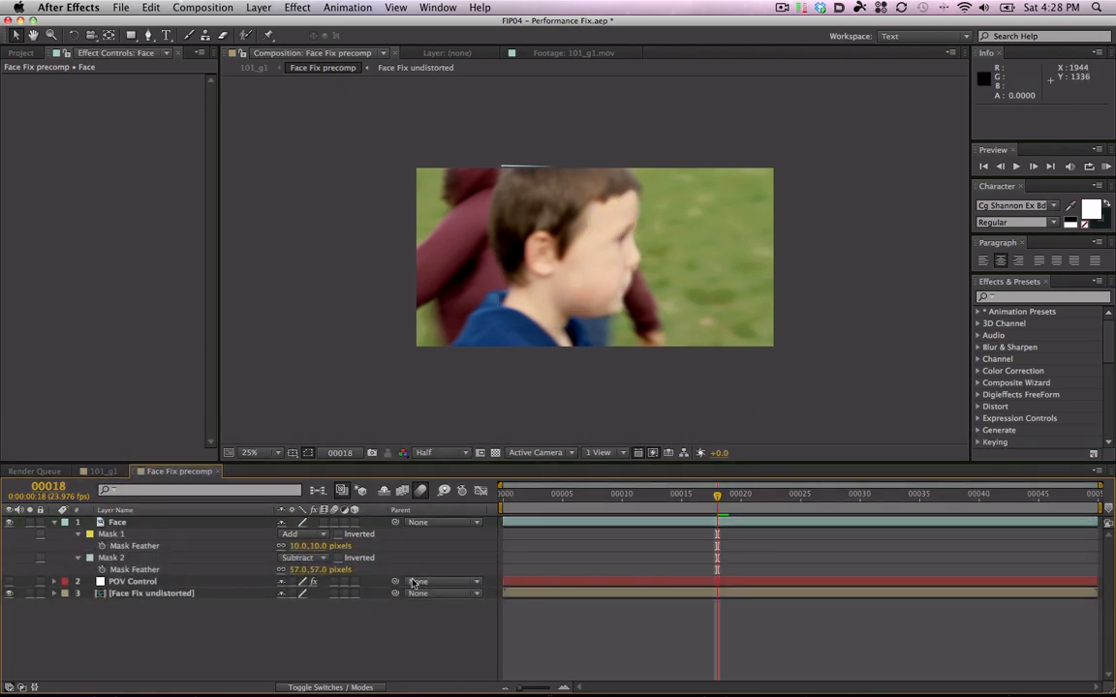
# - Set Mask 1's feather to 5 pixels and refine its outline around the underside of the nose
pyautogui.click(312, 547)
pyautogui.write('5')
pyautogui.press('Return')
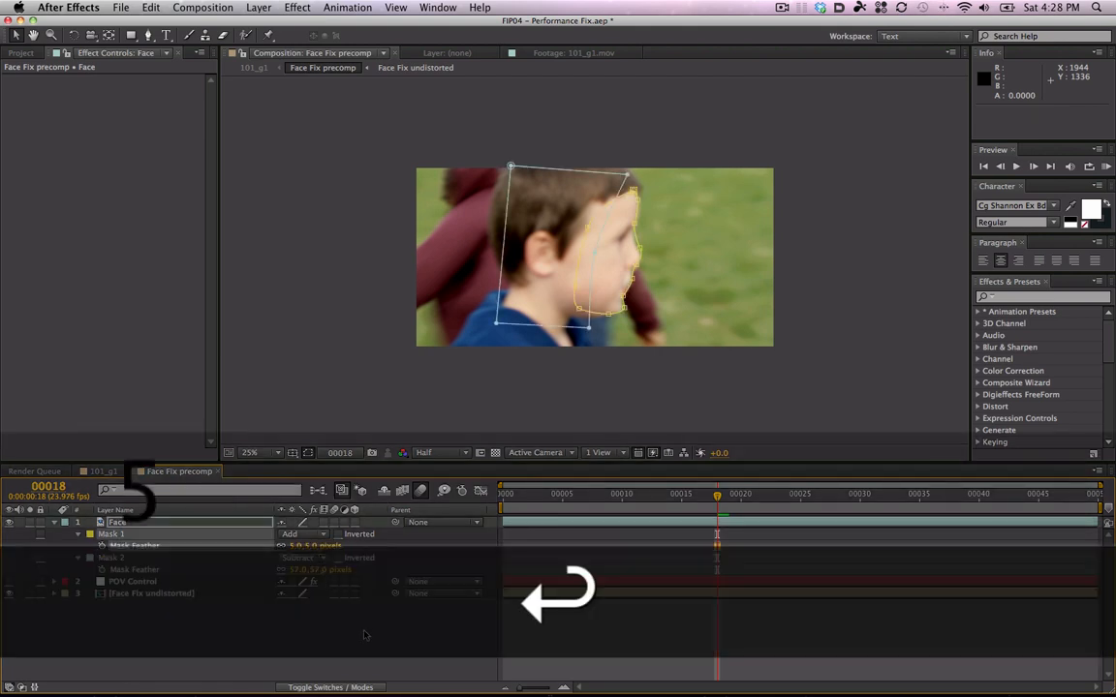
pyautogui.scroll(4, 573, 266)
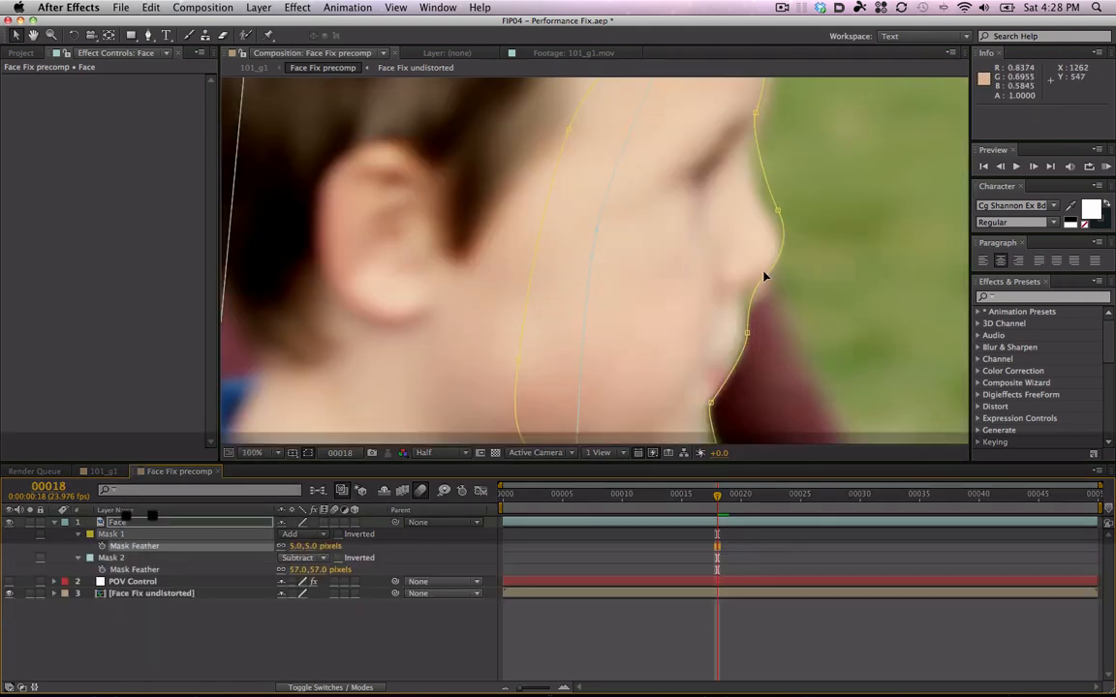
pyautogui.moveTo(756, 289); pyautogui.dragTo(785, 251)
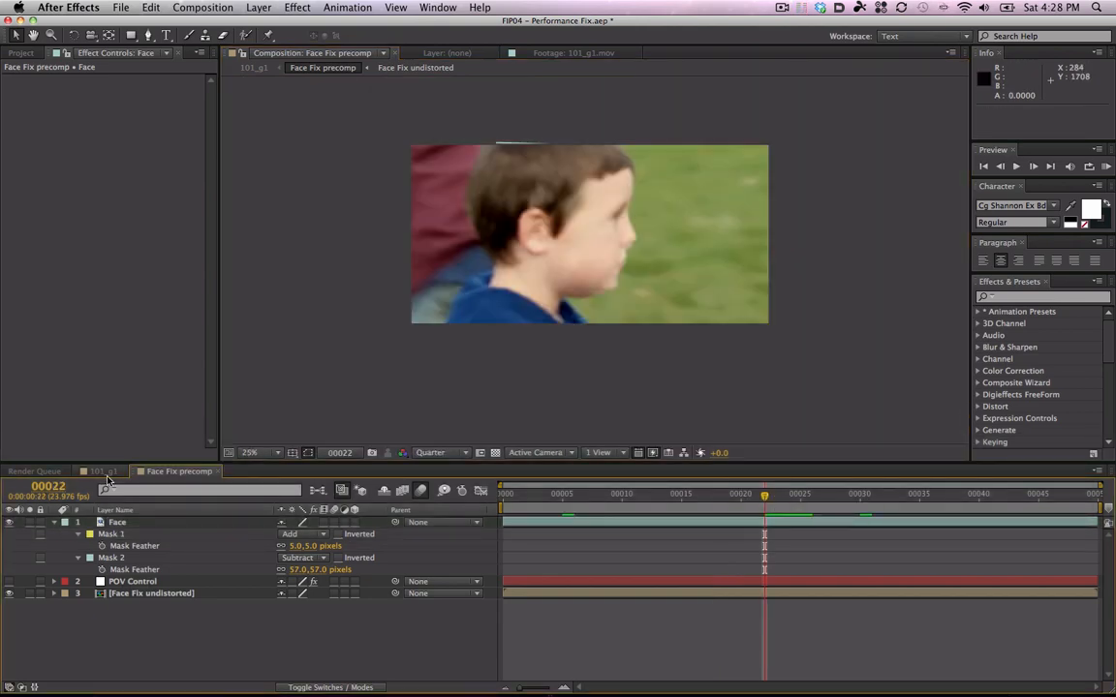
# - Check the composited face in the 101_g1 composition at frames 17, 24, 29 and 35
pyautogui.click(107, 473)
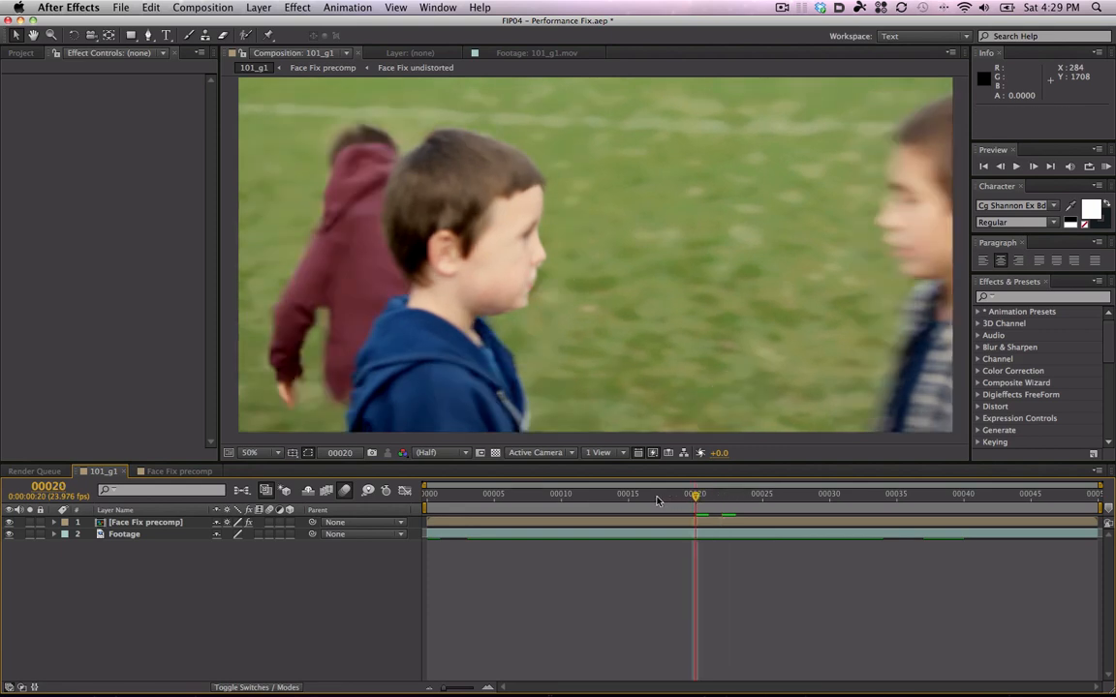
pyautogui.moveTo(698, 498); pyautogui.dragTo(656, 499)
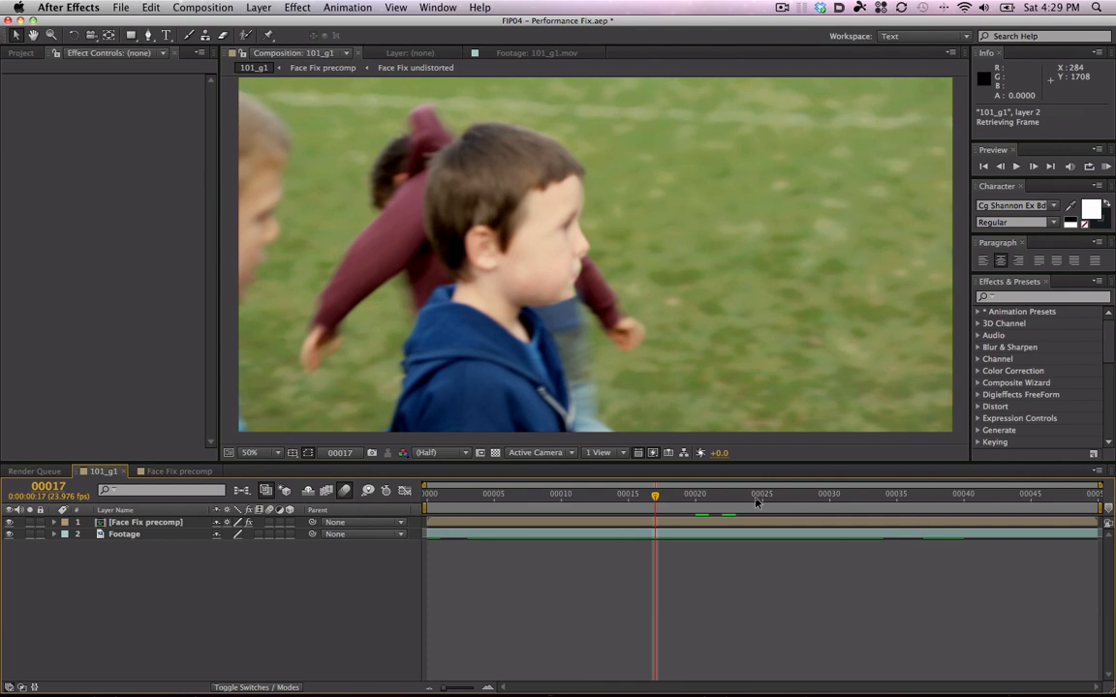
pyautogui.click(756, 499)
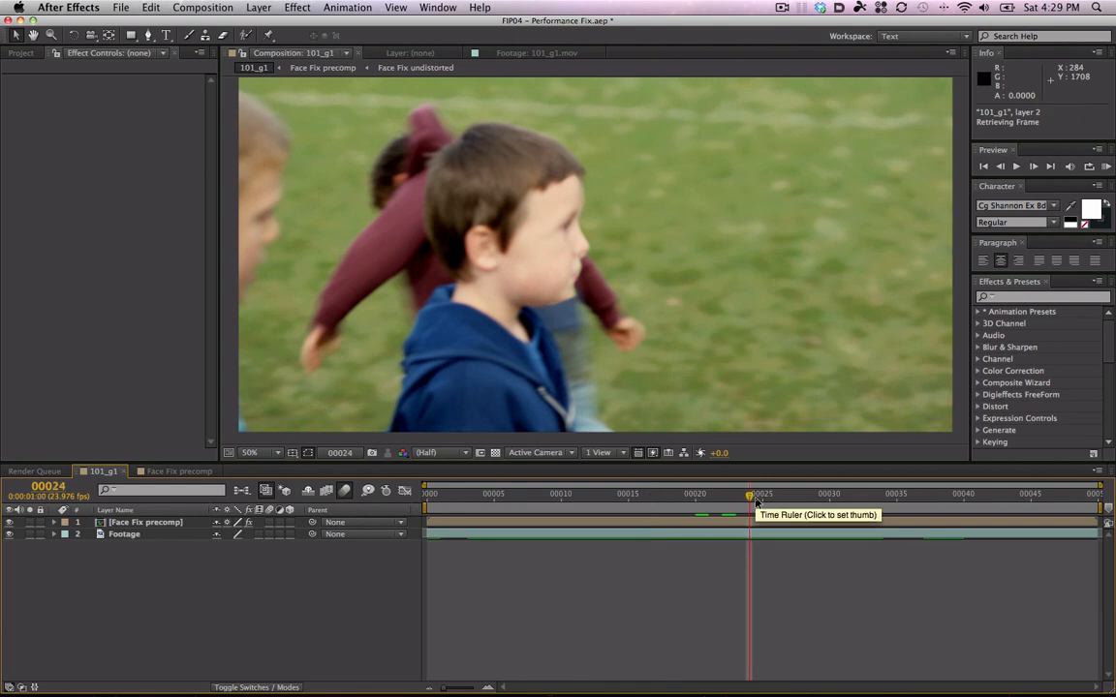
pyautogui.click(816, 498)
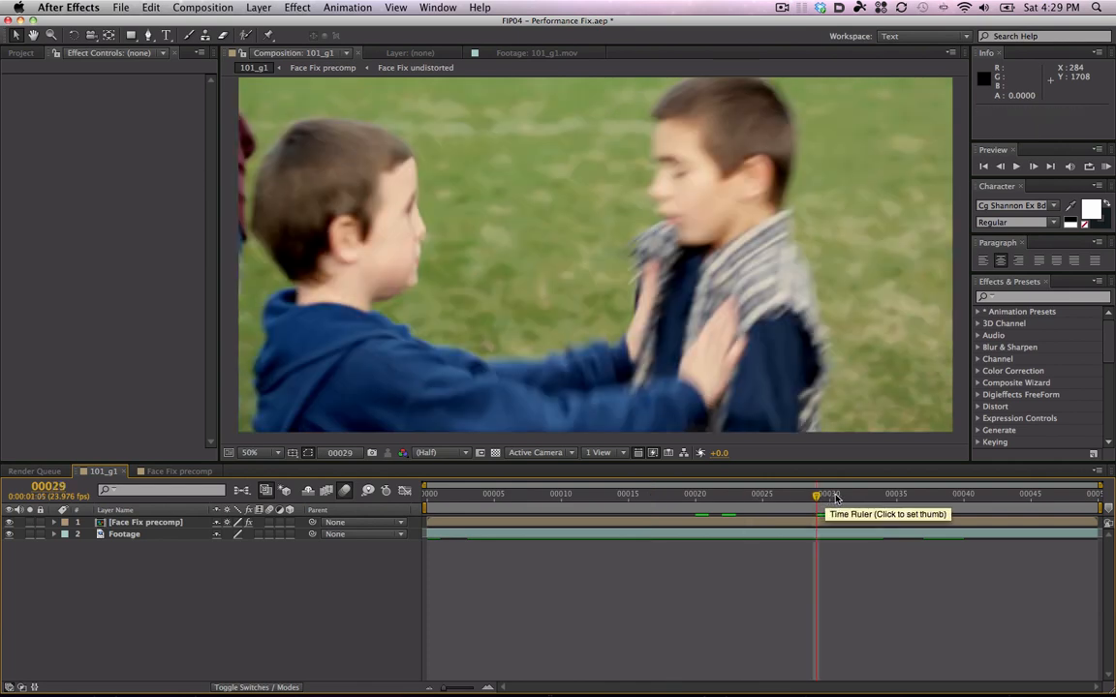
pyautogui.click(897, 496)
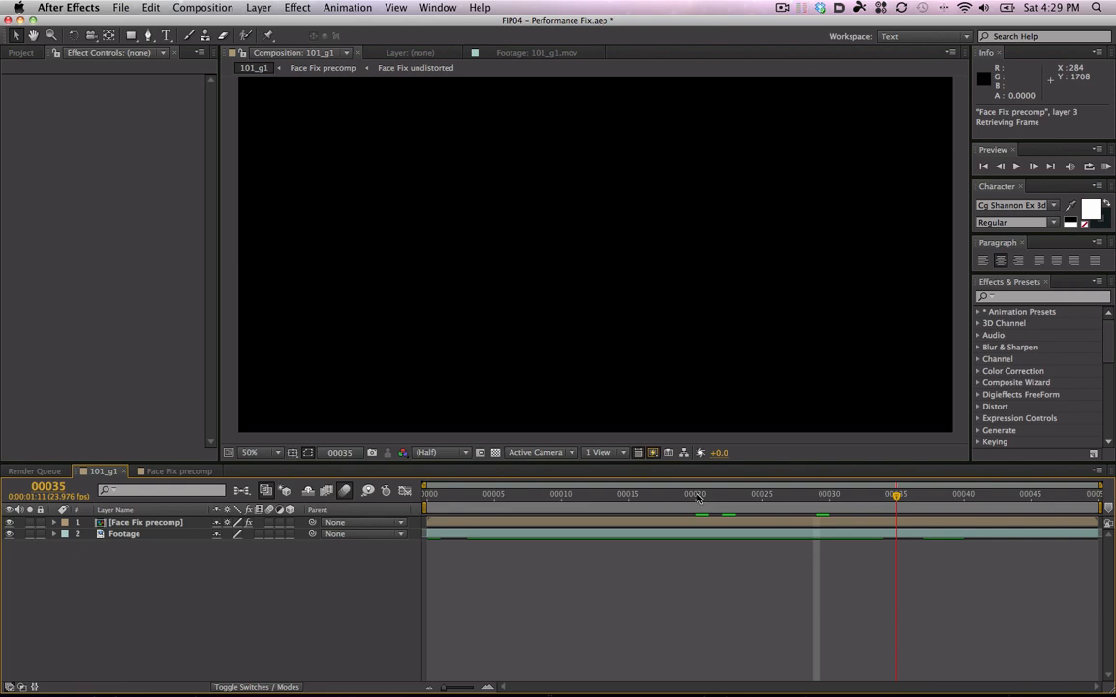
# - Fade in the Face Fix precomp layer with Opacity keyframes of 100% at frame 20 and 0% at frame 16
pyautogui.click(697, 497)
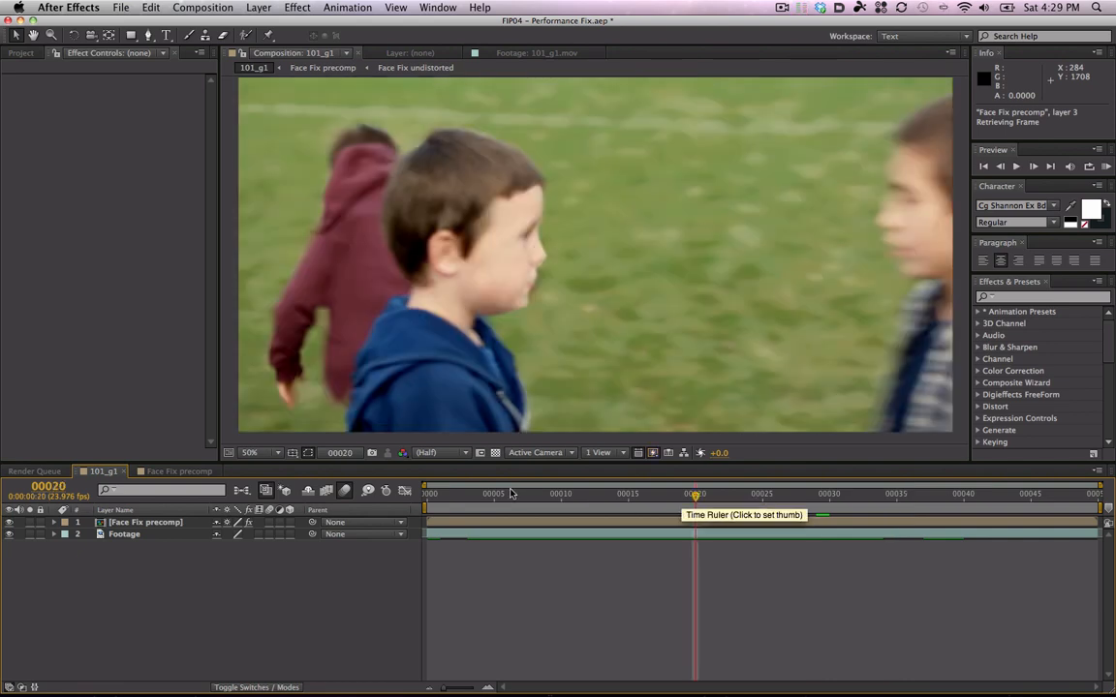
pyautogui.click(153, 524)
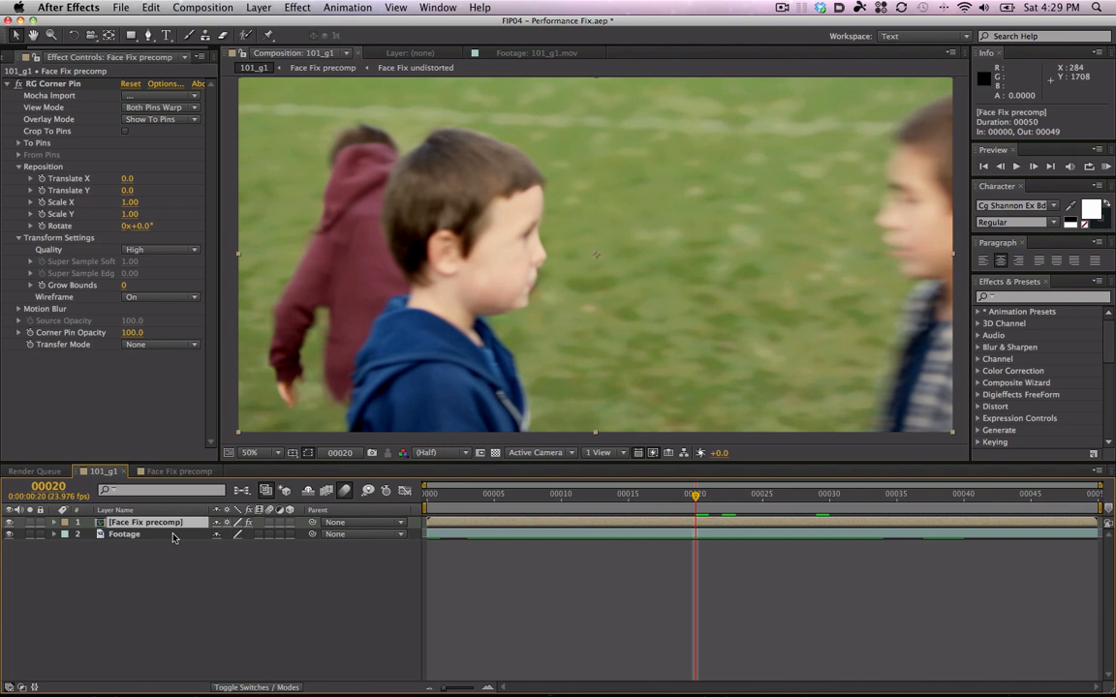
pyautogui.press('t')
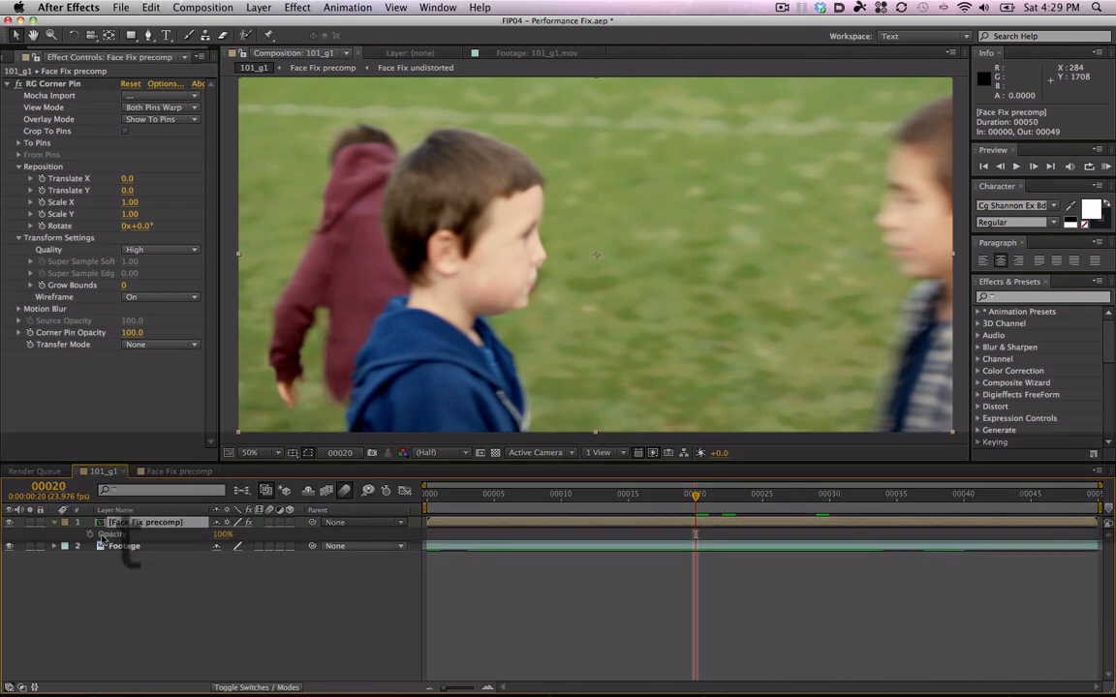
pyautogui.hotkey('alt', 'shift', 't')
pyautogui.click(637, 499)
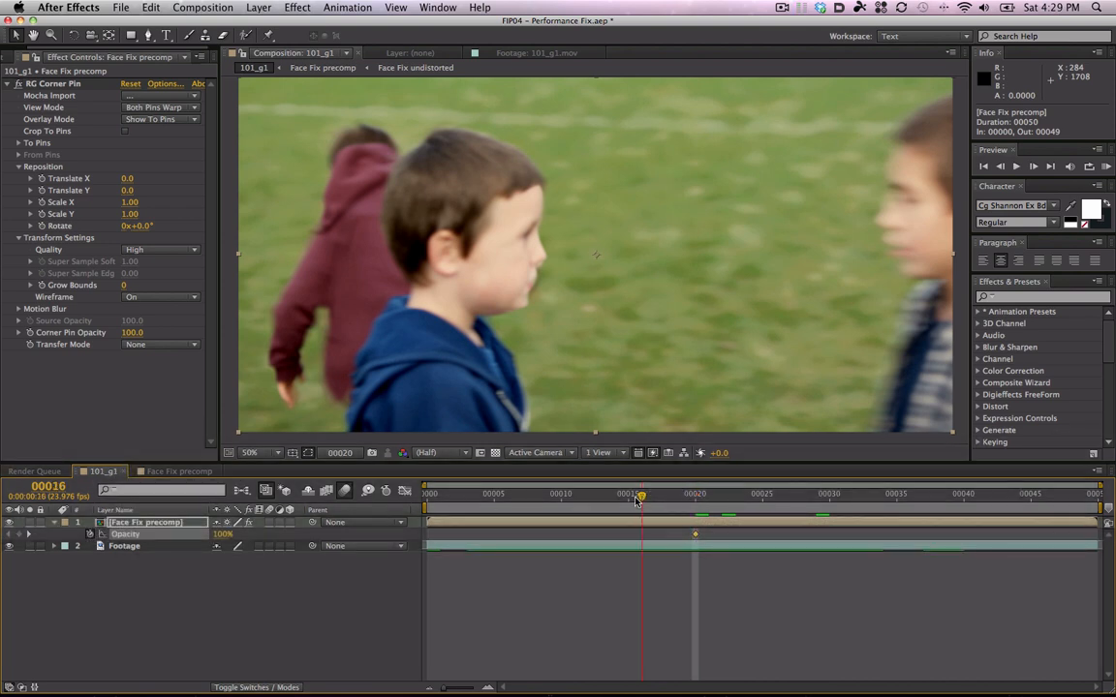
pyautogui.click(222, 535)
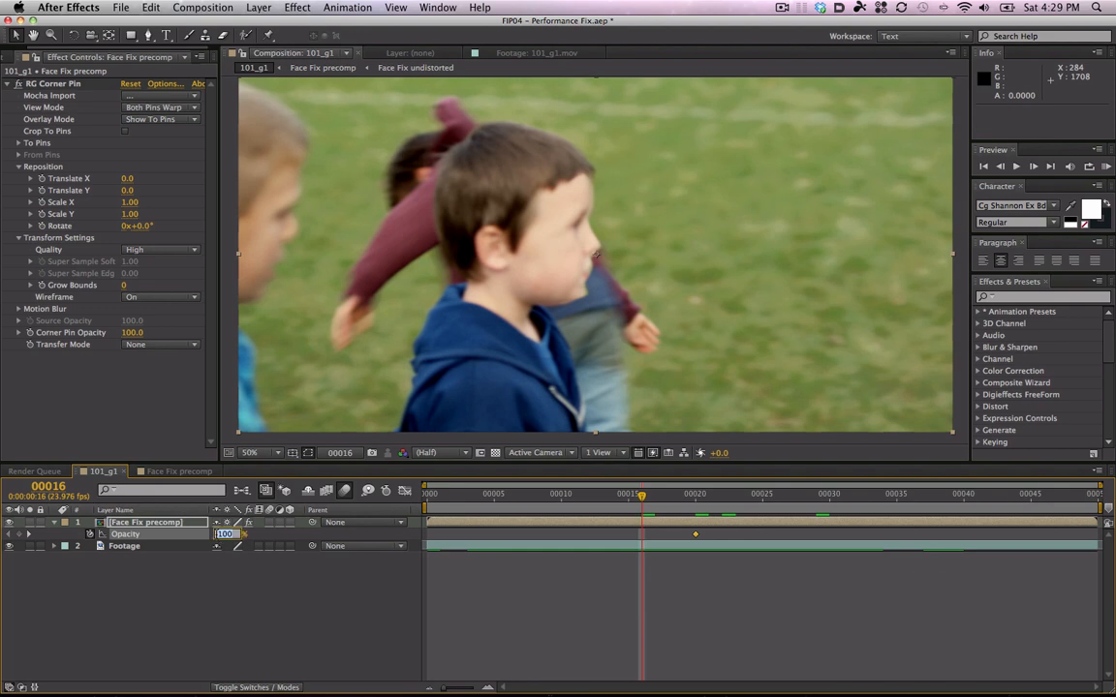
pyautogui.press('Return')
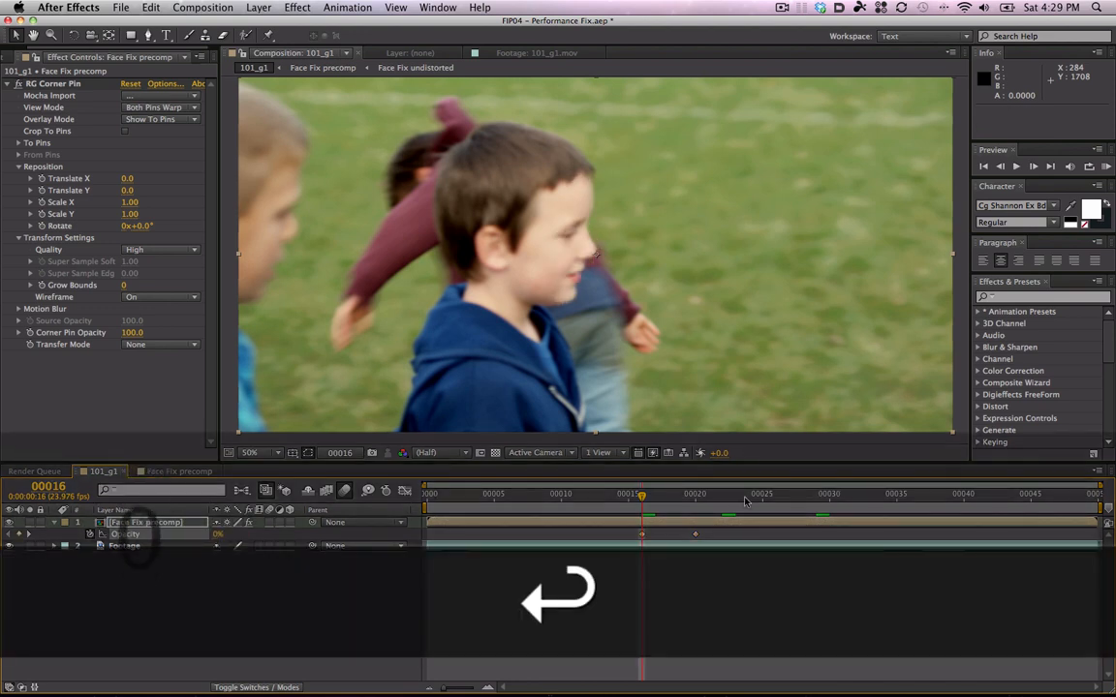
# - Retime the fade-in by moving the 0% Opacity keyframe to frame 10 and the 100% keyframe to frame 13
pyautogui.press('super+Left')
pyautogui.press('super+Left')
pyautogui.press('super+Left')
pyautogui.press('super+Left')
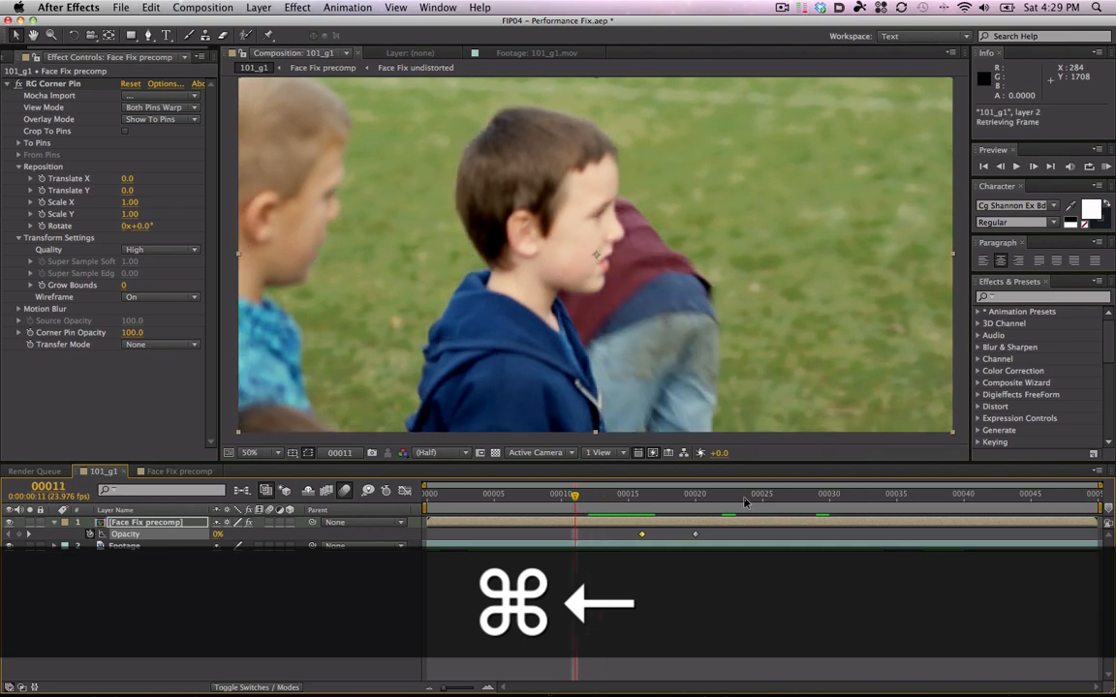
pyautogui.press('super+Left')
pyautogui.press('super+Right')
pyautogui.press('super+Right')
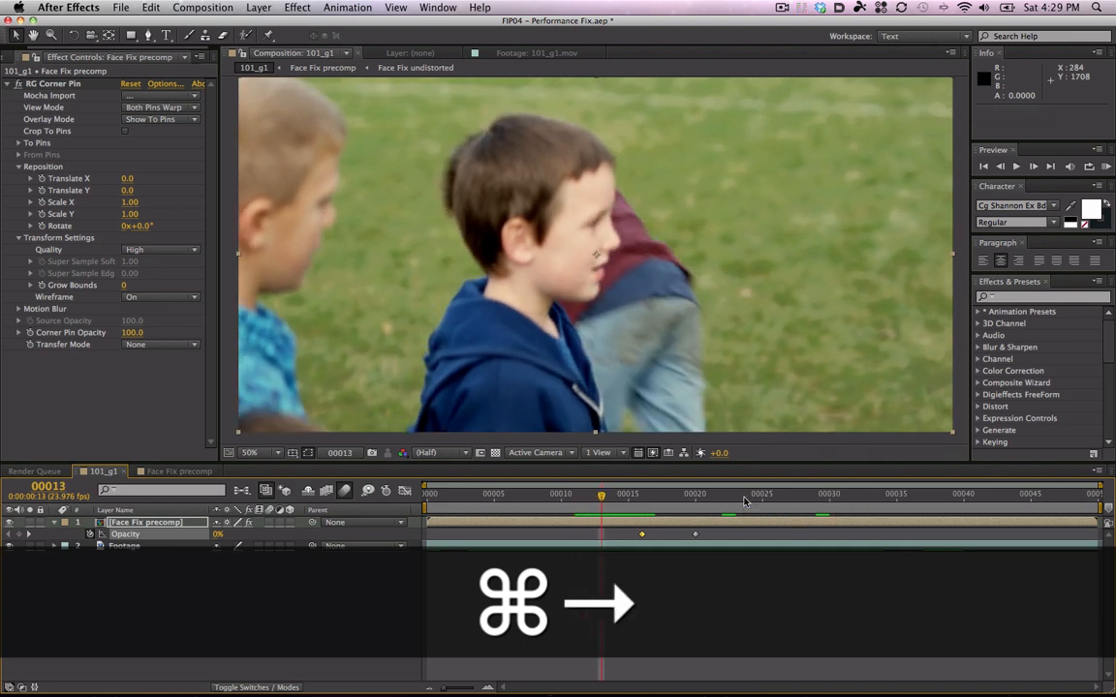
pyautogui.press('super+Left')
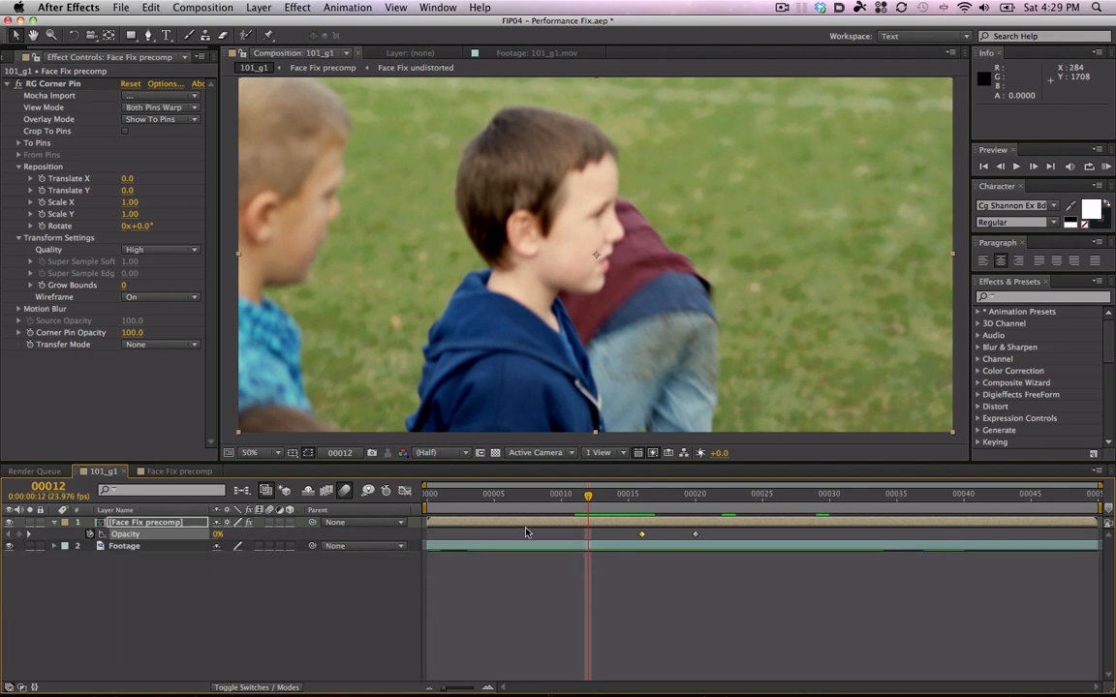
pyautogui.moveTo(635, 538); pyautogui.dragTo(561, 537)
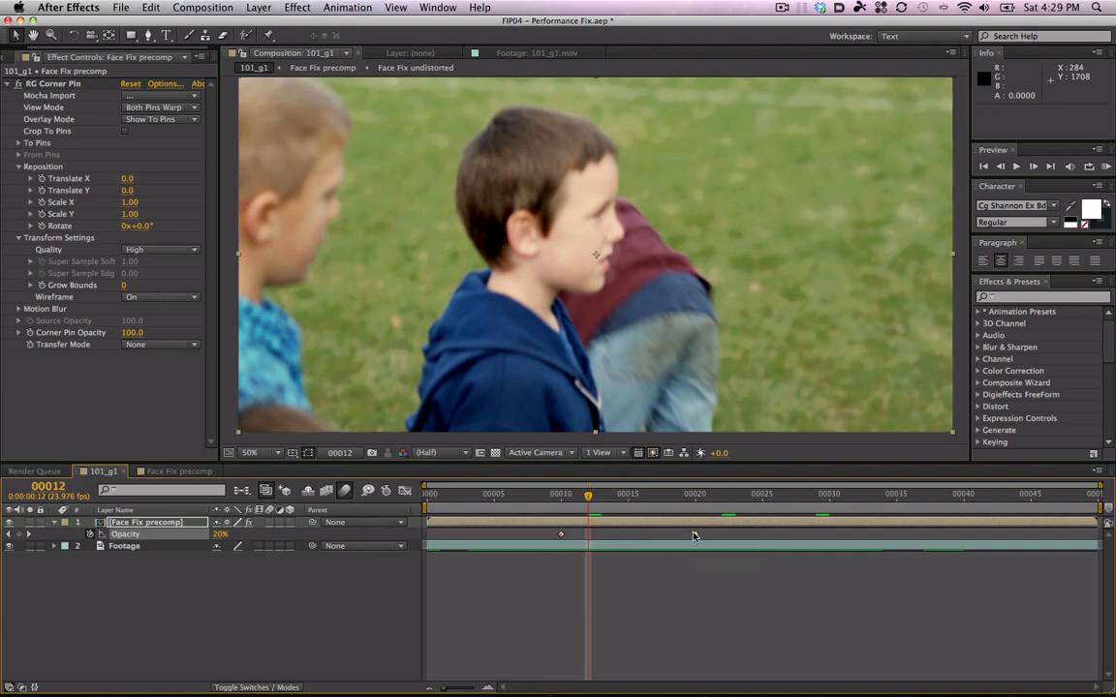
pyautogui.moveTo(693, 536); pyautogui.dragTo(600, 535)
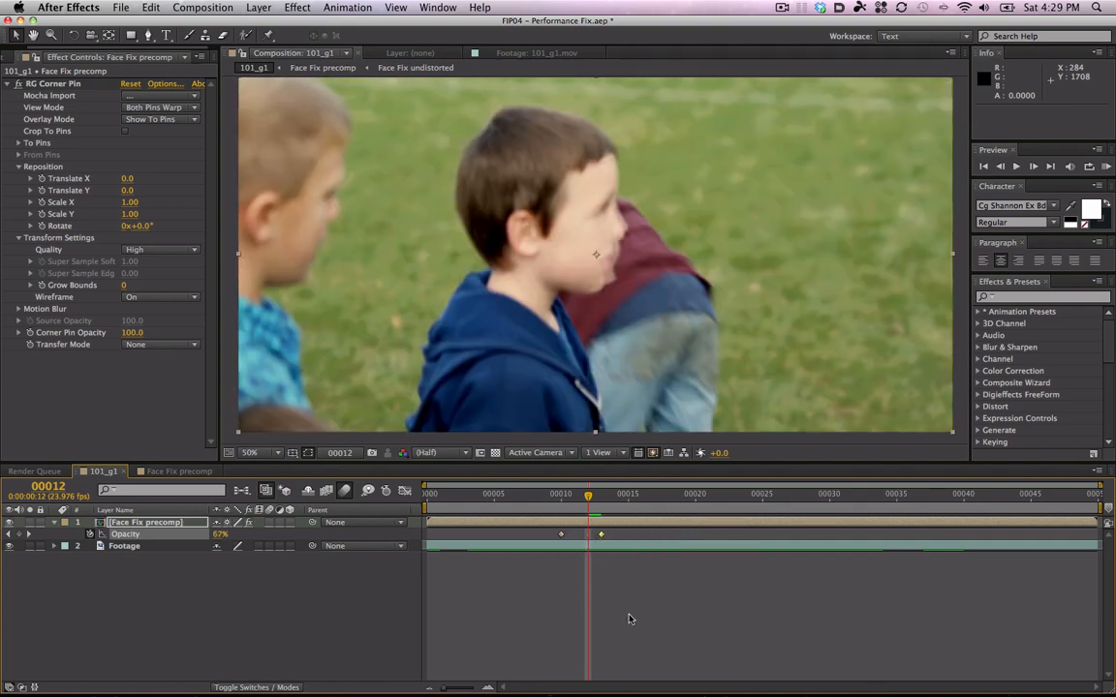
# - Step through frames 8 to 15 to examine how the replacement face fades in
pyautogui.press('super+Left')
pyautogui.press('super+Left')
pyautogui.press('super+Left')
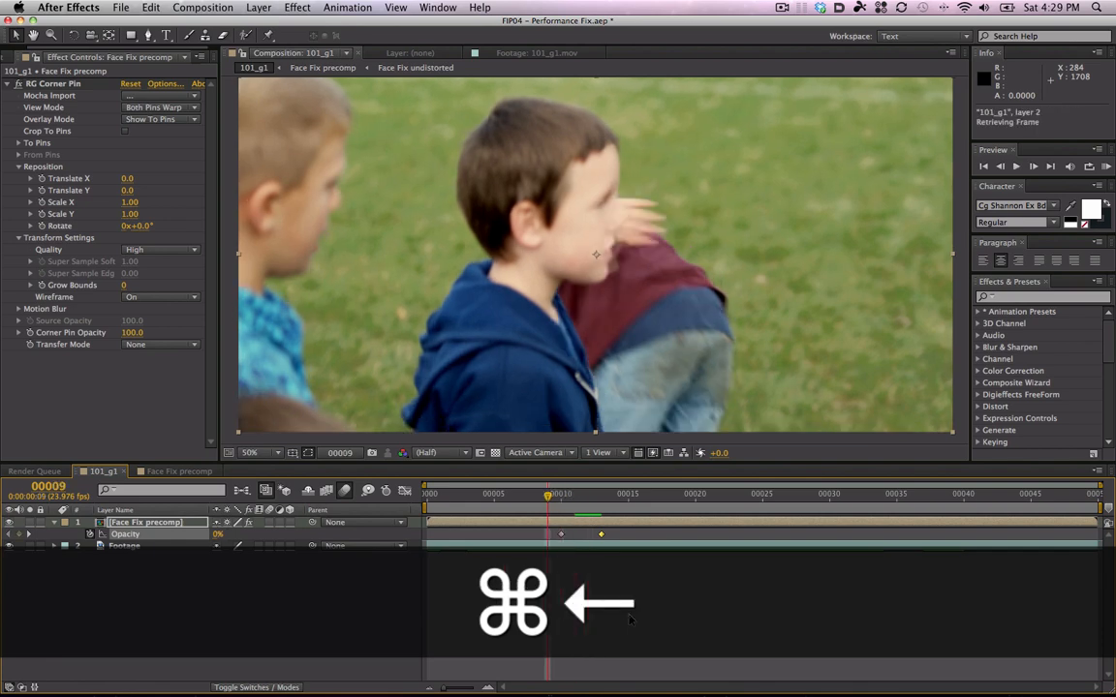
pyautogui.press('super+Left')
pyautogui.press('super+Right')
pyautogui.press('super+Right')
pyautogui.press('super+Right')
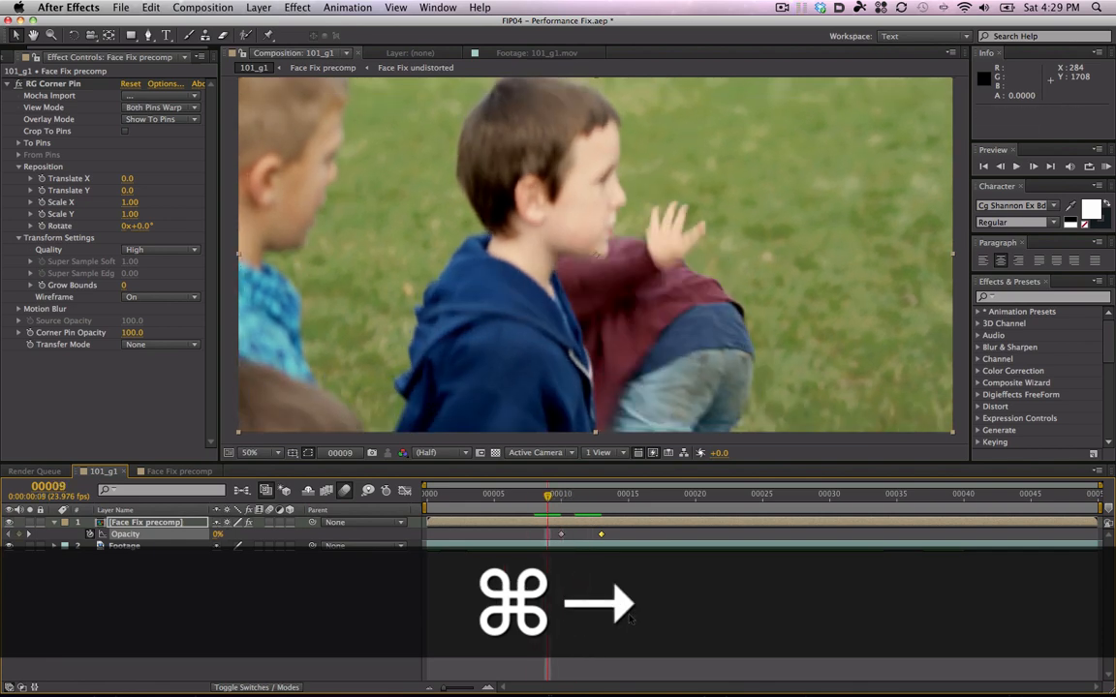
pyautogui.press('super+Right')
pyautogui.press('super+Right')
pyautogui.press('super+Right')
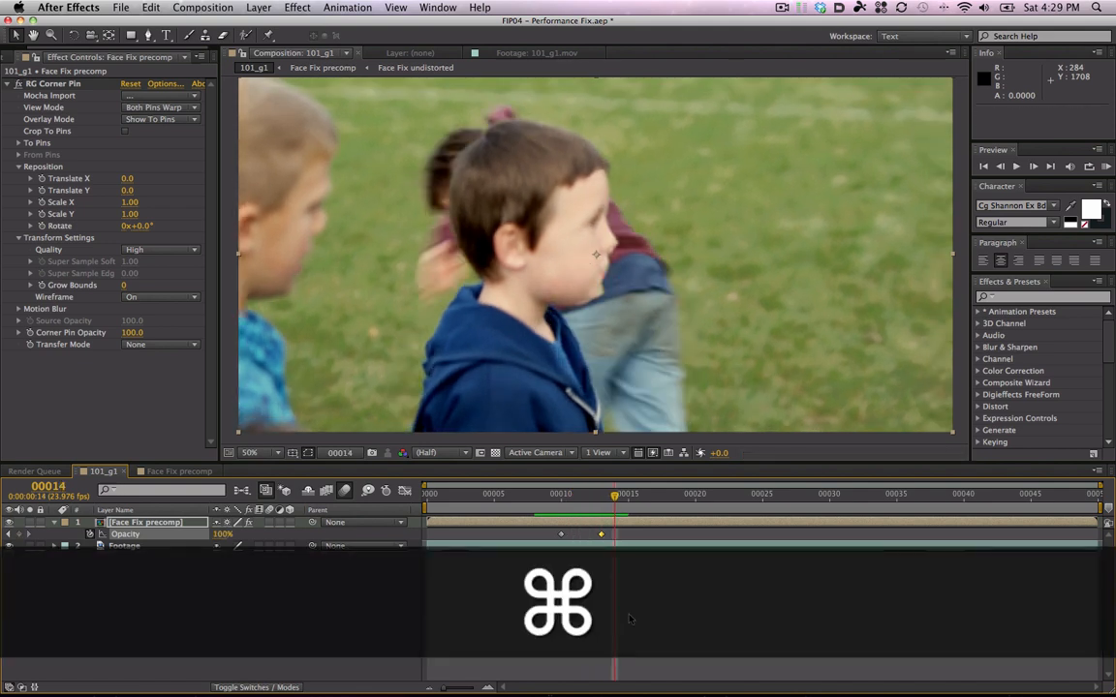
pyautogui.press('super+Right')
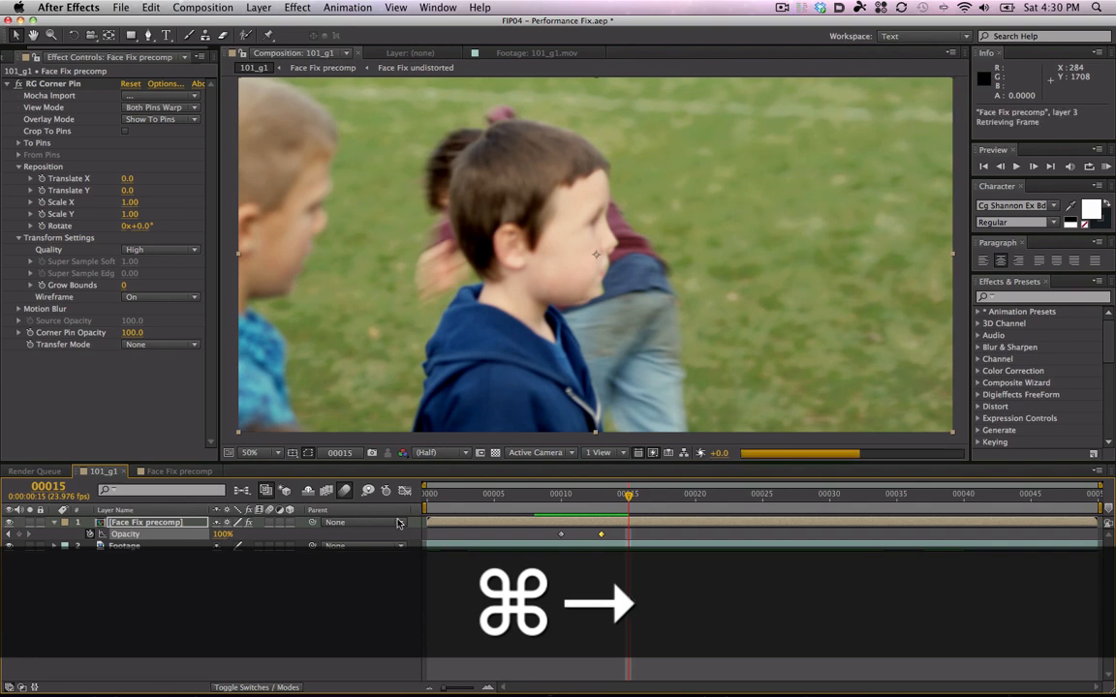
# - In the Face Fix precomp, shift the whole Face layer slightly left and down to position 1004, 558
pyautogui.click(180, 472)
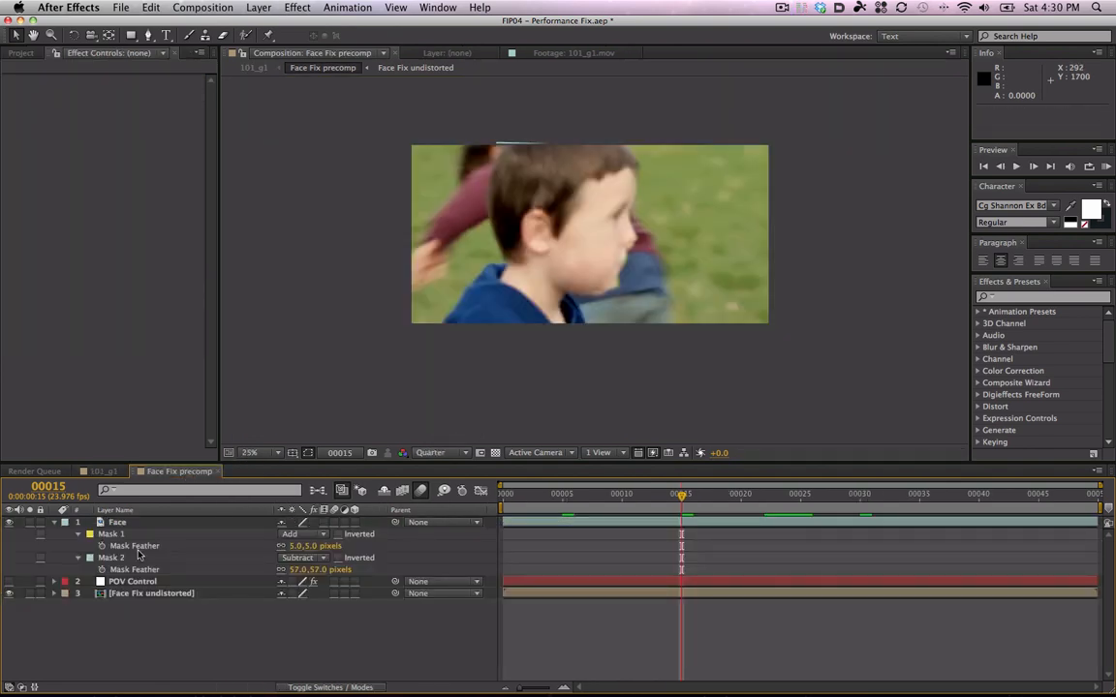
pyautogui.click(129, 523)
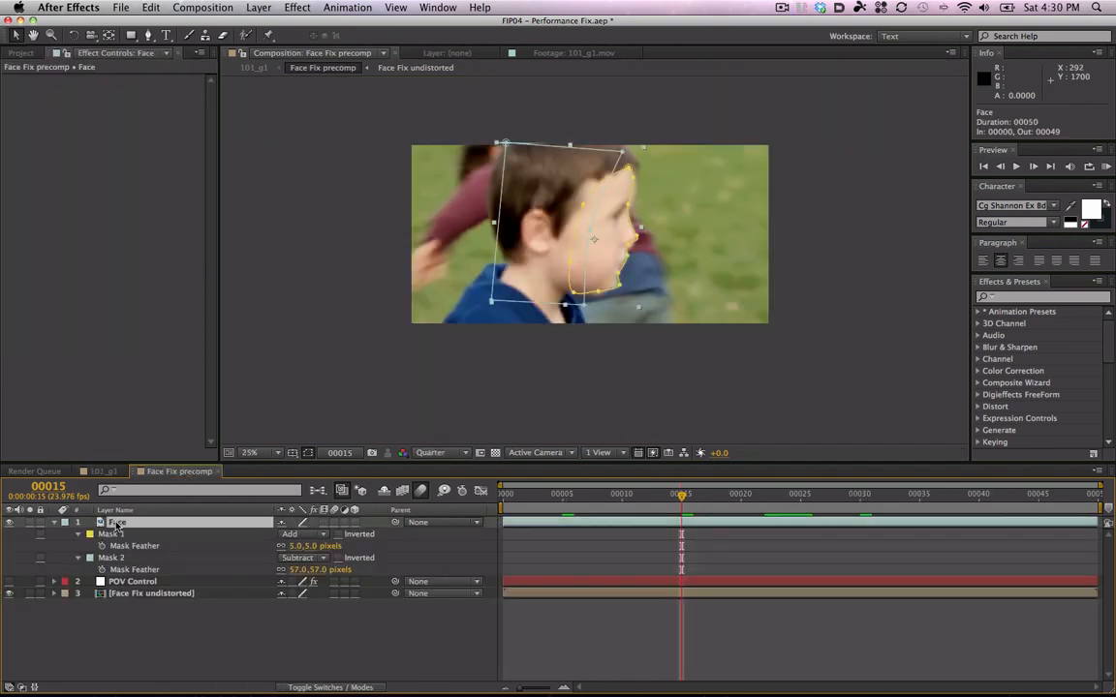
pyautogui.click(613, 270)
pyautogui.press('super+z')
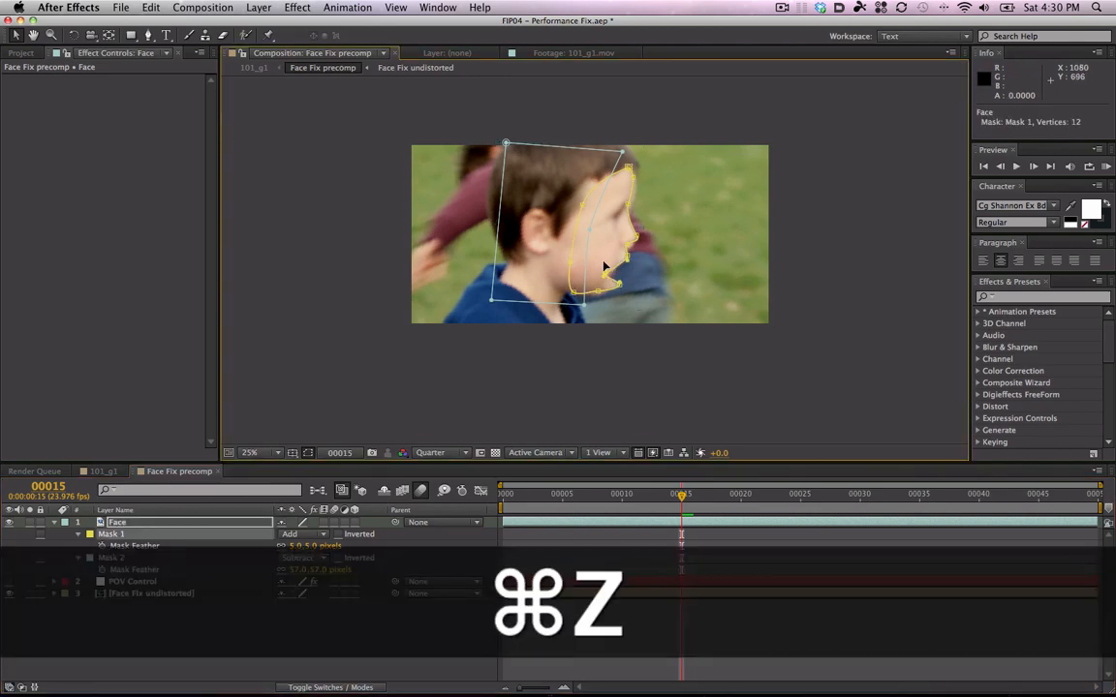
pyautogui.scroll(2, 597, 269)
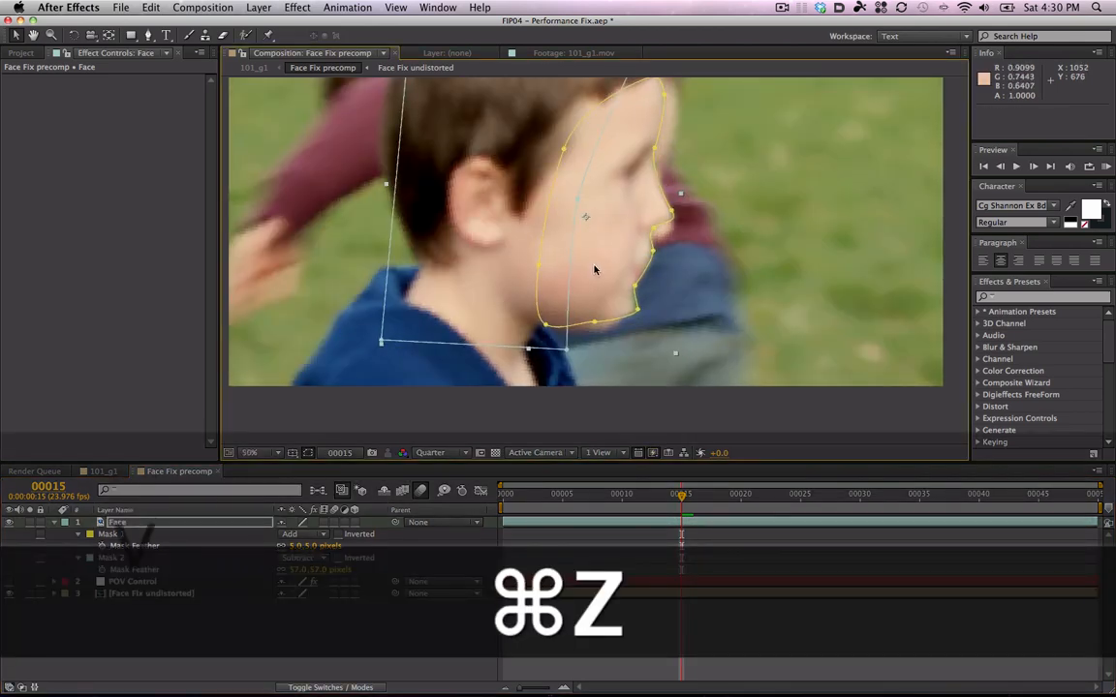
pyautogui.hscroll(-2, 577, 276)
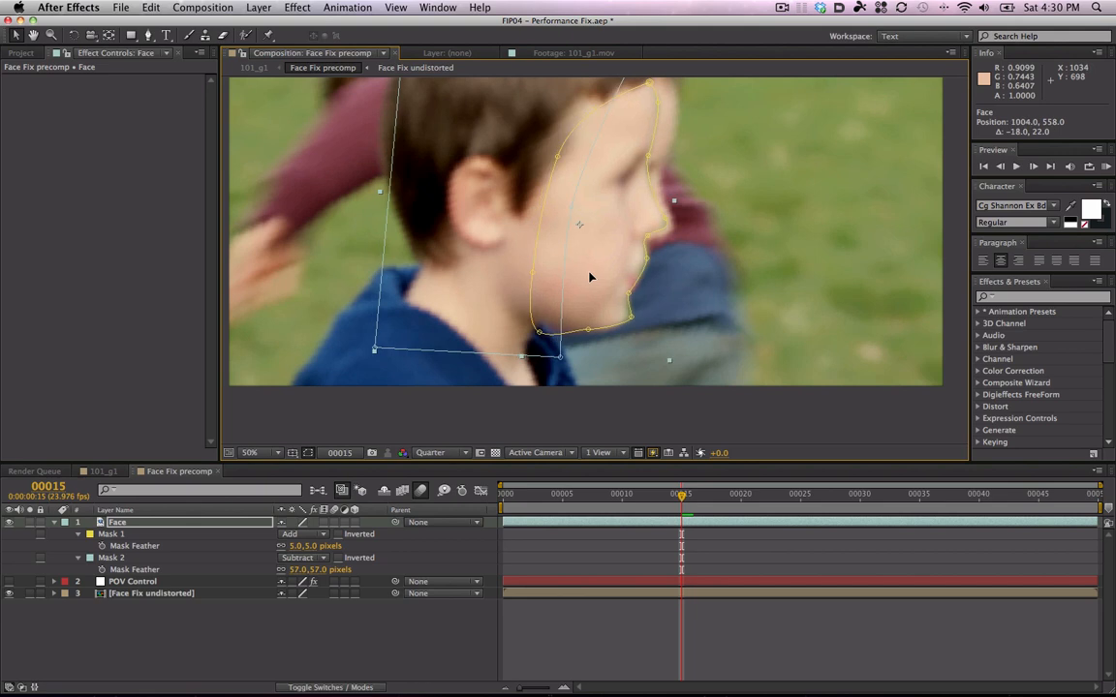
pyautogui.moveTo(701, 251); pyautogui.dragTo(668, 257)
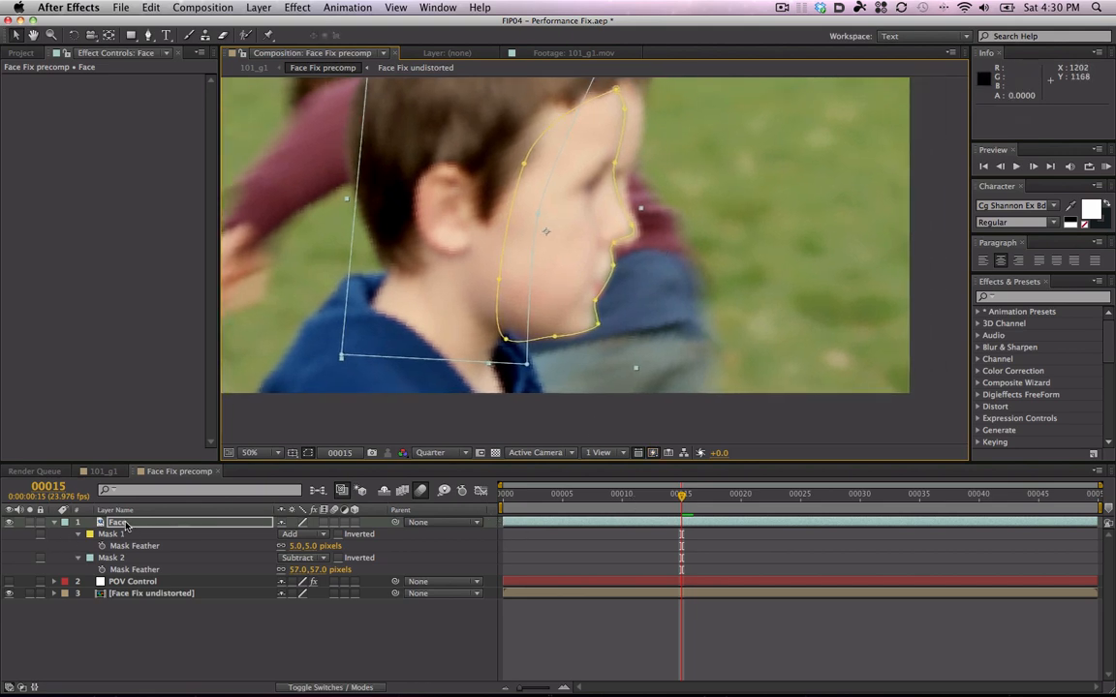
# - Apply the Liquify distortion effect to the Face layer
pyautogui.press('Return')
pyautogui.rightClick(54, 183)
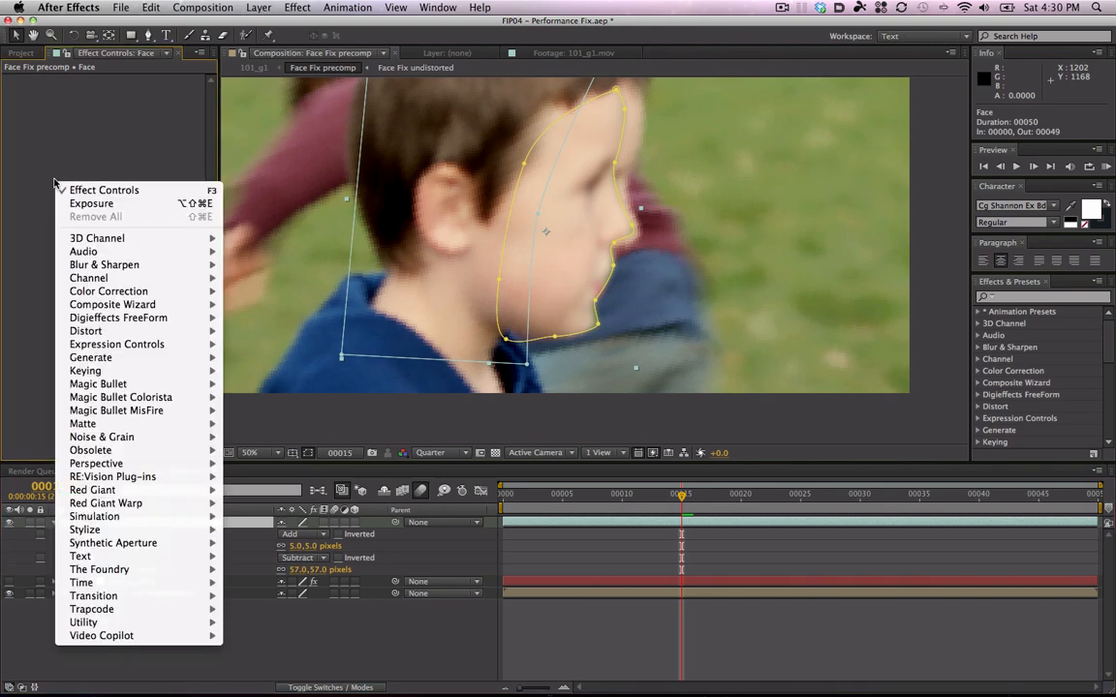
pyautogui.moveTo(141, 335)
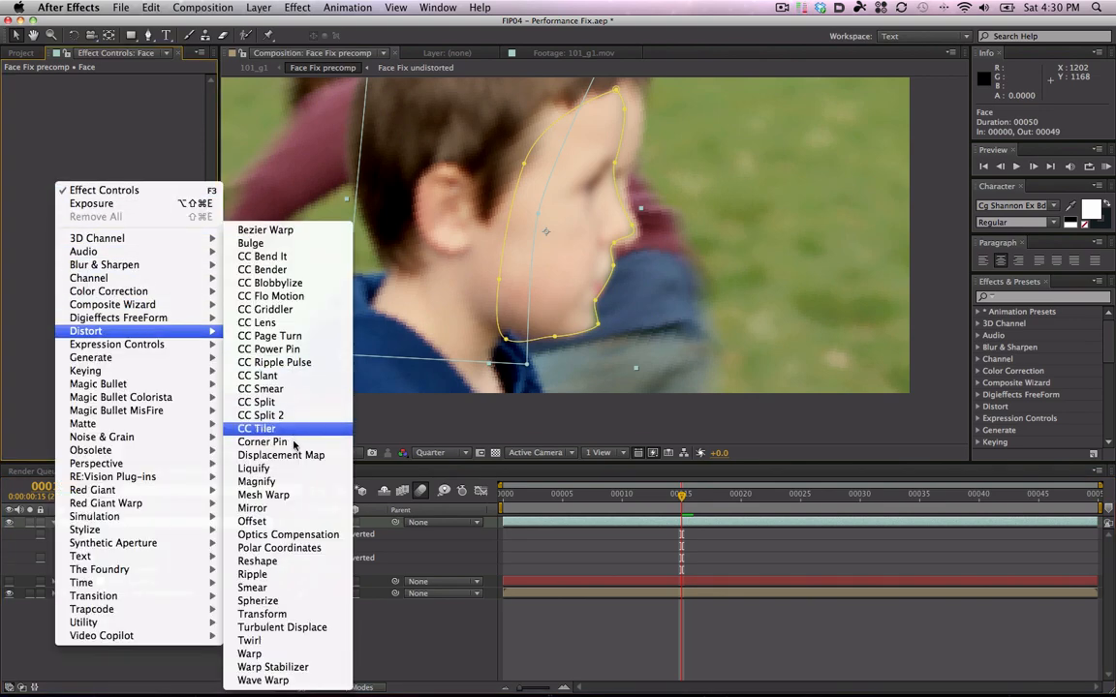
pyautogui.click(255, 469)
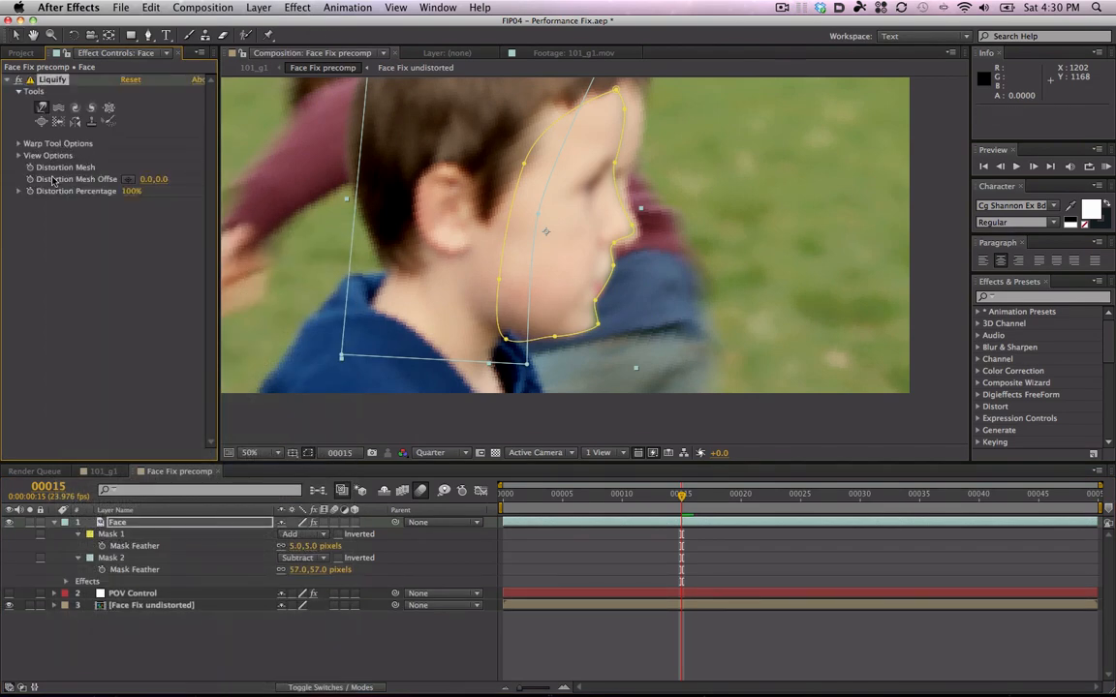
# - With Distortion Mesh keyframing enabled at frame 15, warp the Face layer's profile with Liquify and pull Mask 1's chin point slightly inward
pyautogui.click(140, 522)
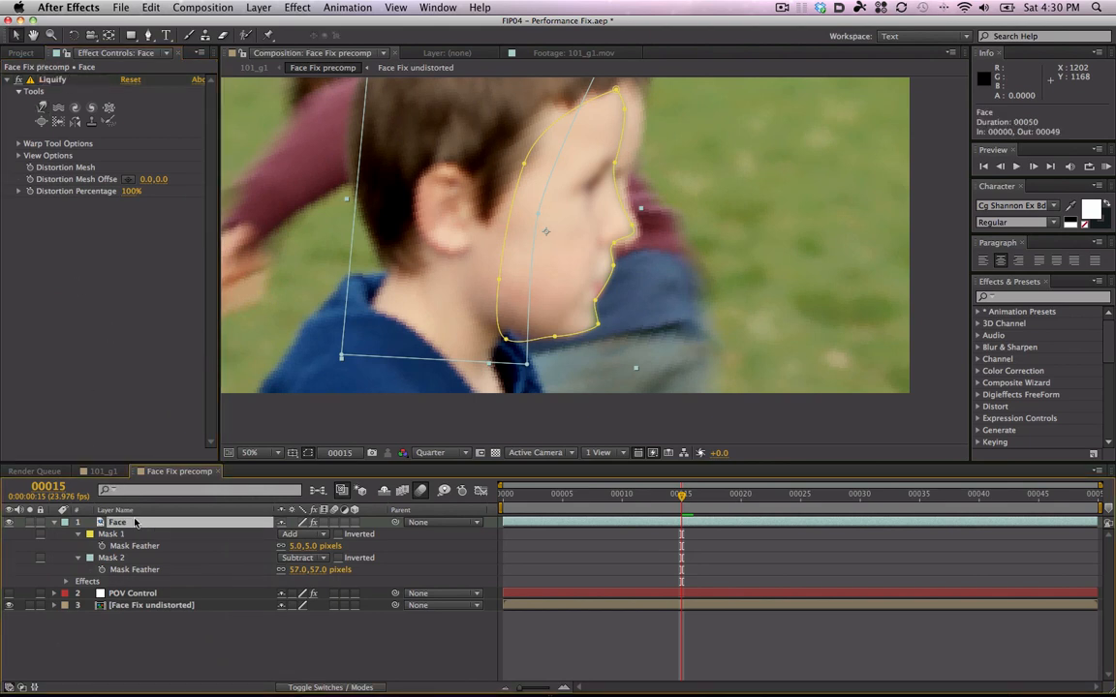
pyautogui.click(31, 170)
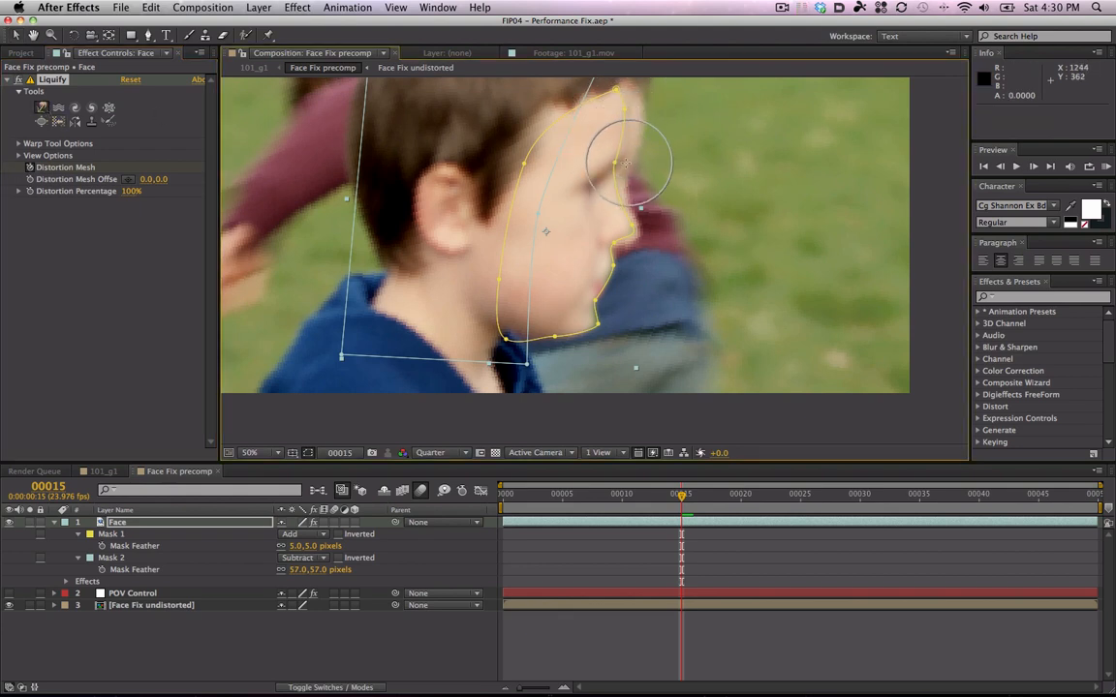
pyautogui.moveTo(612, 144)
pyautogui.mouseDown()
pyautogui.moveTo(626, 114)
pyautogui.moveTo(615, 106)
pyautogui.moveTo(626, 225)
pyautogui.mouseUp()
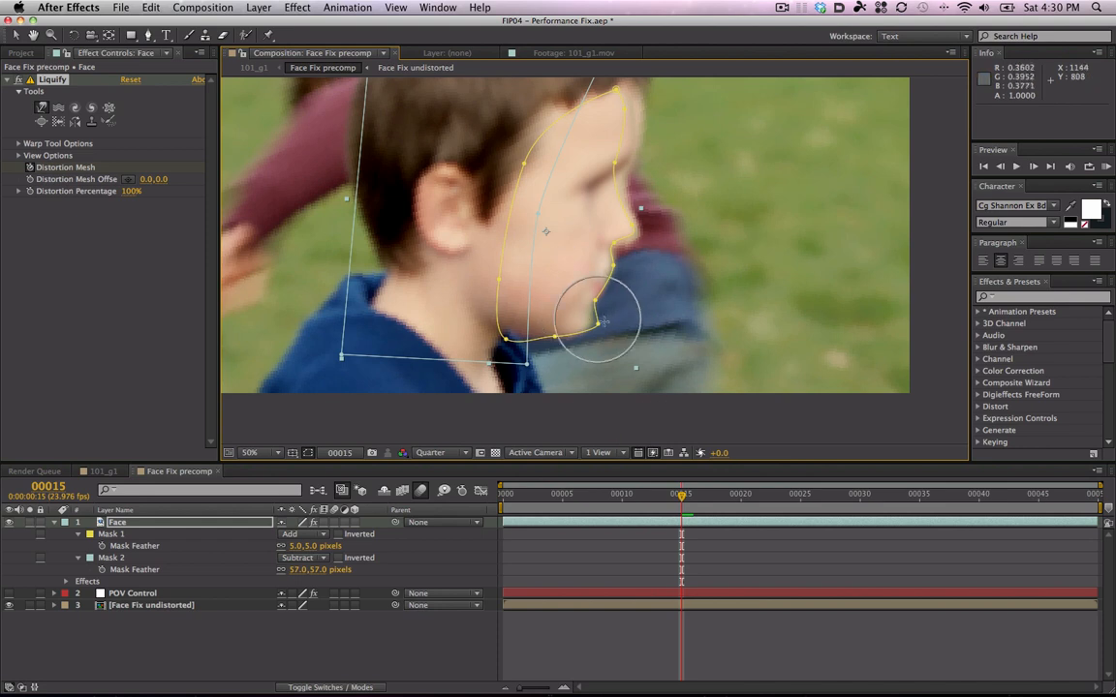
pyautogui.press('v')
pyautogui.moveTo(600, 329); pyautogui.dragTo(592, 331)
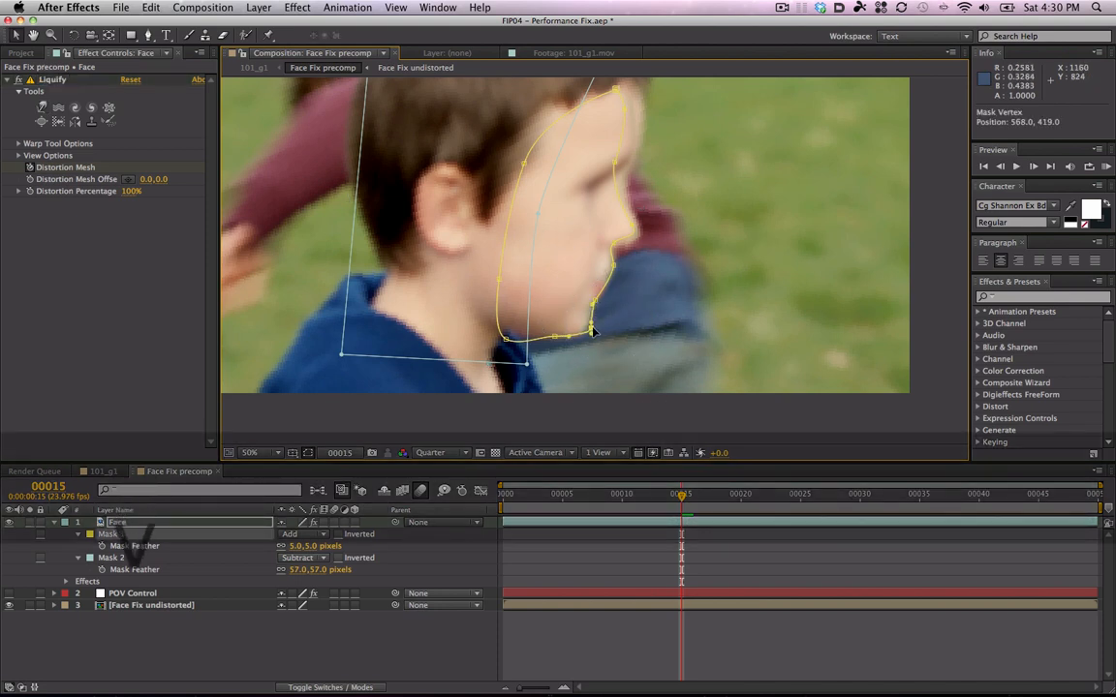
# - At frame 18, compare the Face layer with the footage and warp its profile from forehead to chin with Liquify
pyautogui.click(715, 497)
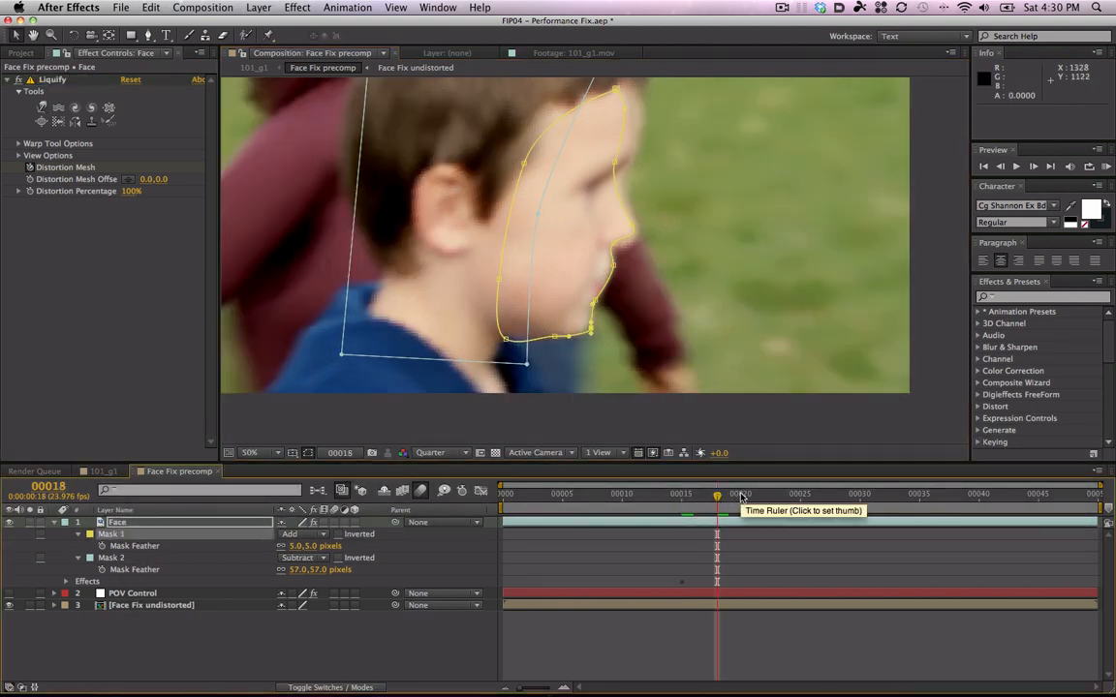
pyautogui.click(8, 523)
pyautogui.click(8, 523)
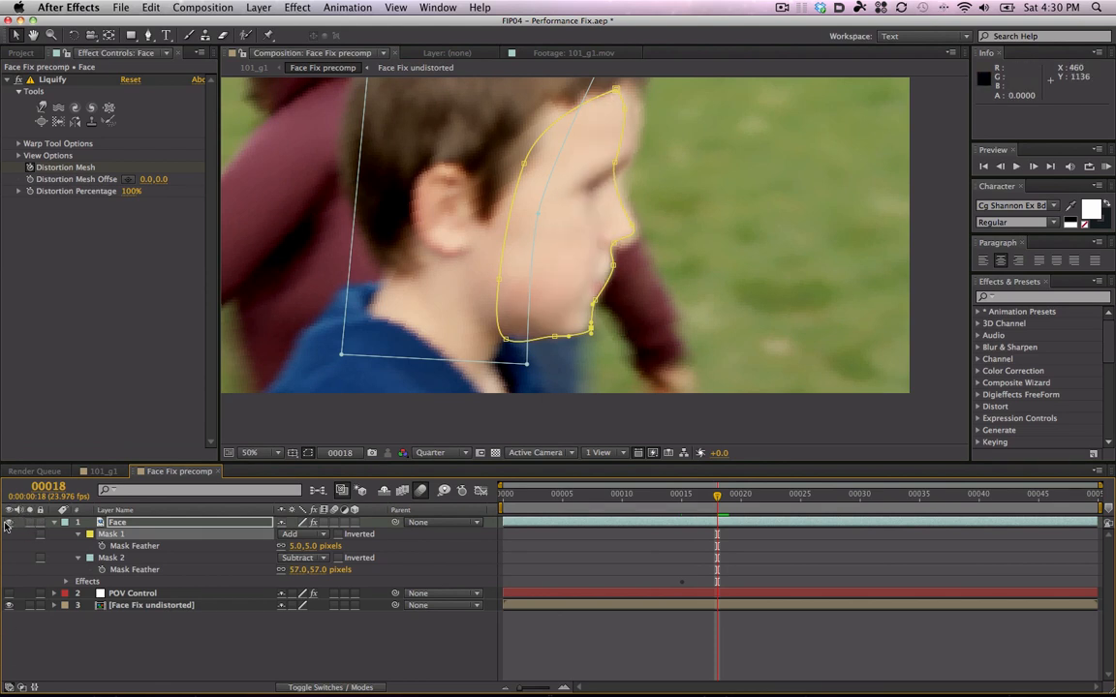
pyautogui.click(40, 109)
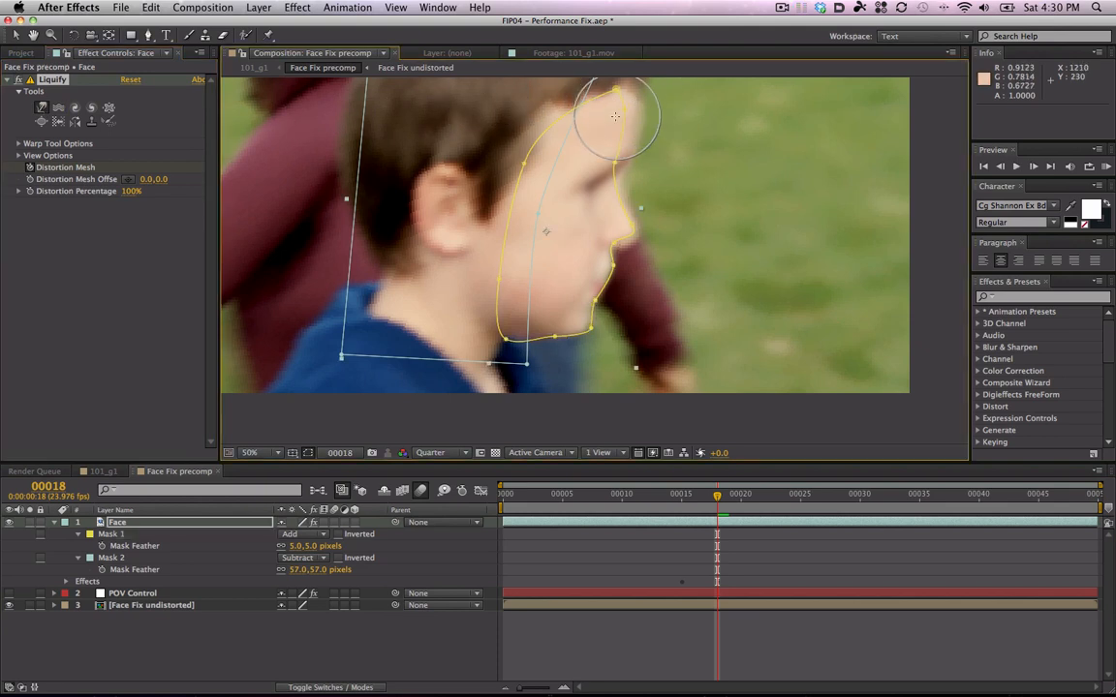
pyautogui.moveTo(615, 116)
pyautogui.mouseDown()
pyautogui.moveTo(606, 174)
pyautogui.moveTo(615, 200)
pyautogui.moveTo(550, 223)
pyautogui.moveTo(572, 289)
pyautogui.moveTo(550, 303)
pyautogui.moveTo(539, 293)
pyautogui.moveTo(518, 323)
pyautogui.moveTo(563, 270)
pyautogui.moveTo(598, 323)
pyautogui.mouseUp()
# - Enable Position and Scale keyframing on the Face layer at frame 15, showing both beside its other animated properties
pyautogui.click(788, 496)
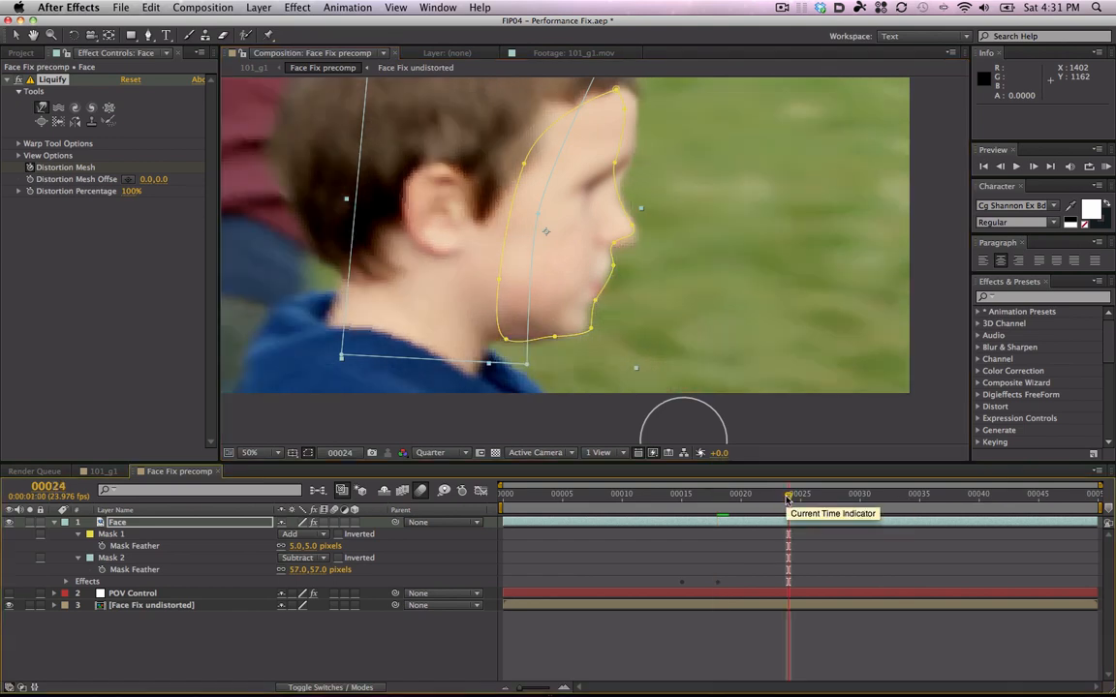
pyautogui.click(682, 495)
pyautogui.click(160, 523)
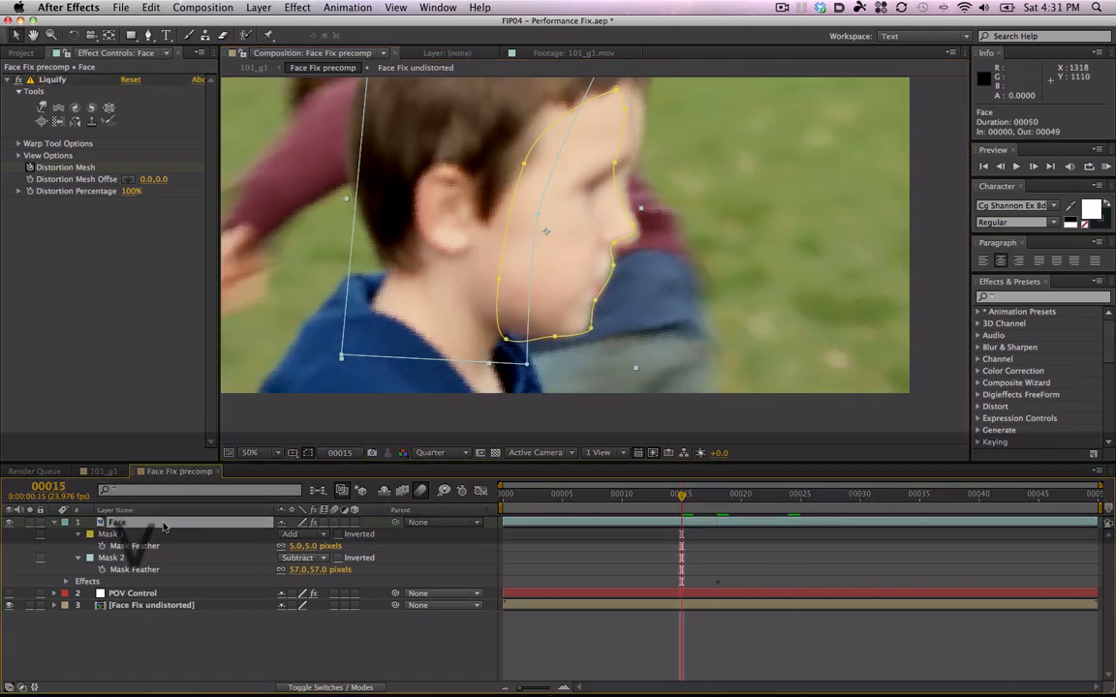
pyautogui.press('p')
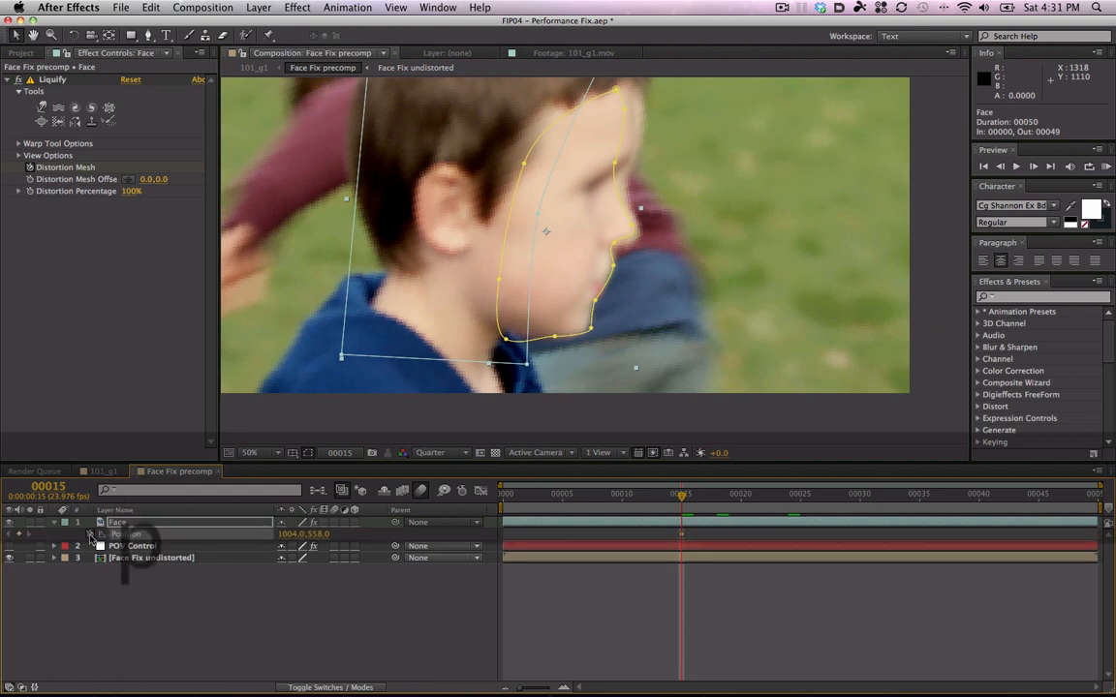
pyautogui.click(90, 534)
pyautogui.press('u')
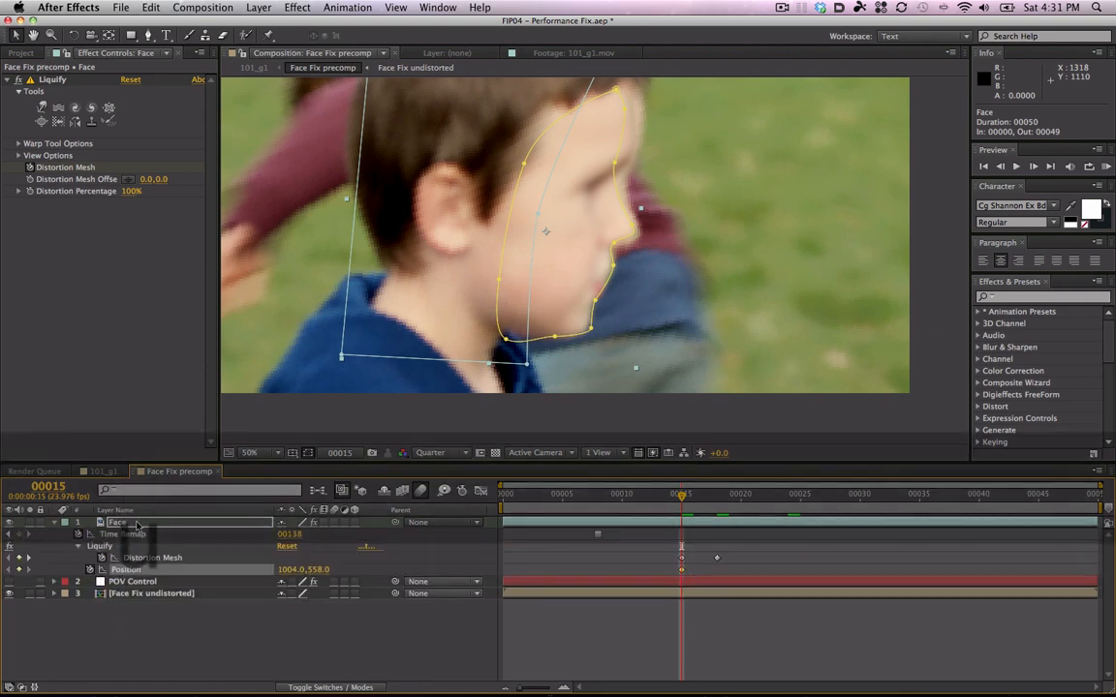
pyautogui.click(824, 495)
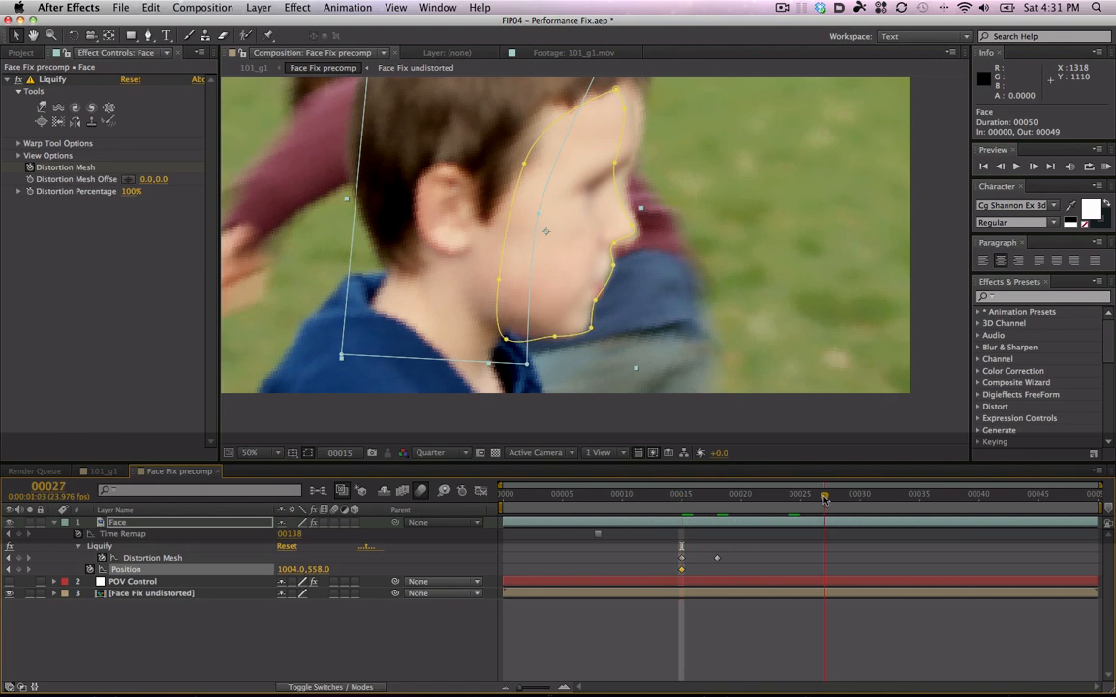
pyautogui.press('v')
pyautogui.click(682, 495)
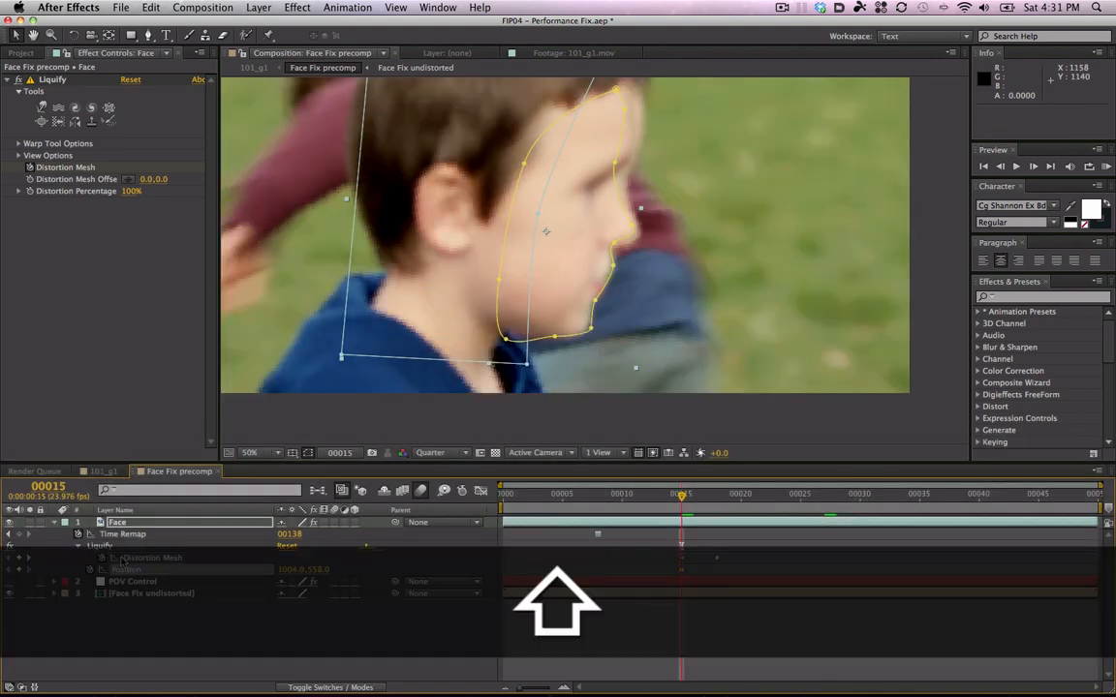
pyautogui.hotkey('shift', 's')
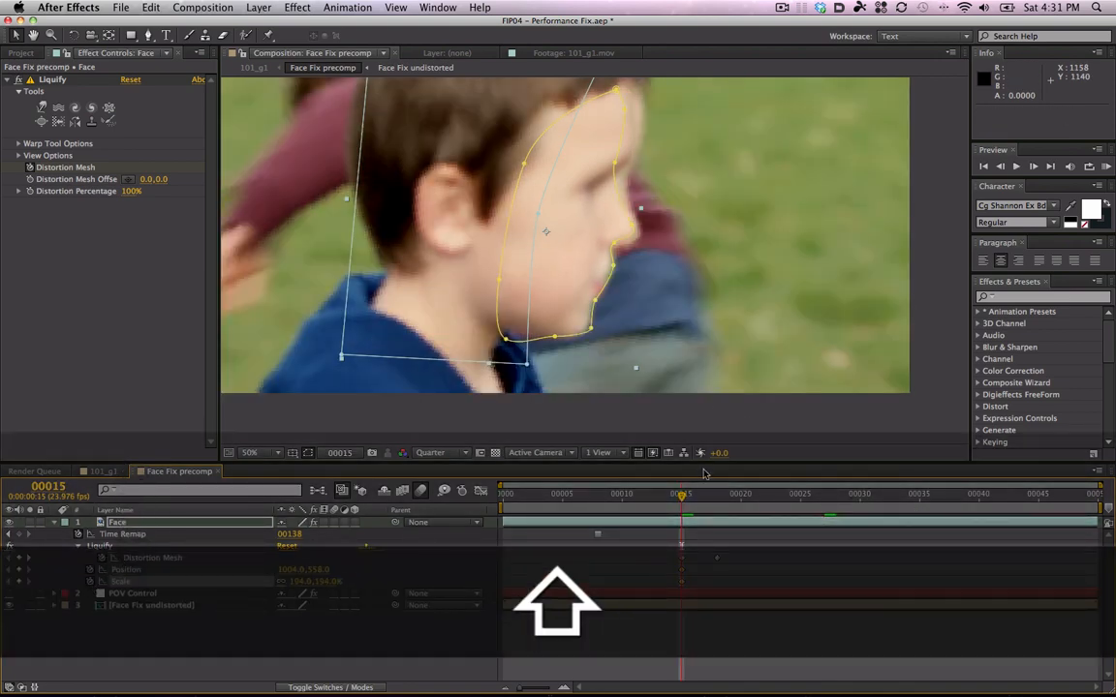
# - At frame 25, stretch the Face layer to 229.6, 194% scale, position it at 968, 568, and compare it with the footage
pyautogui.click(800, 495)
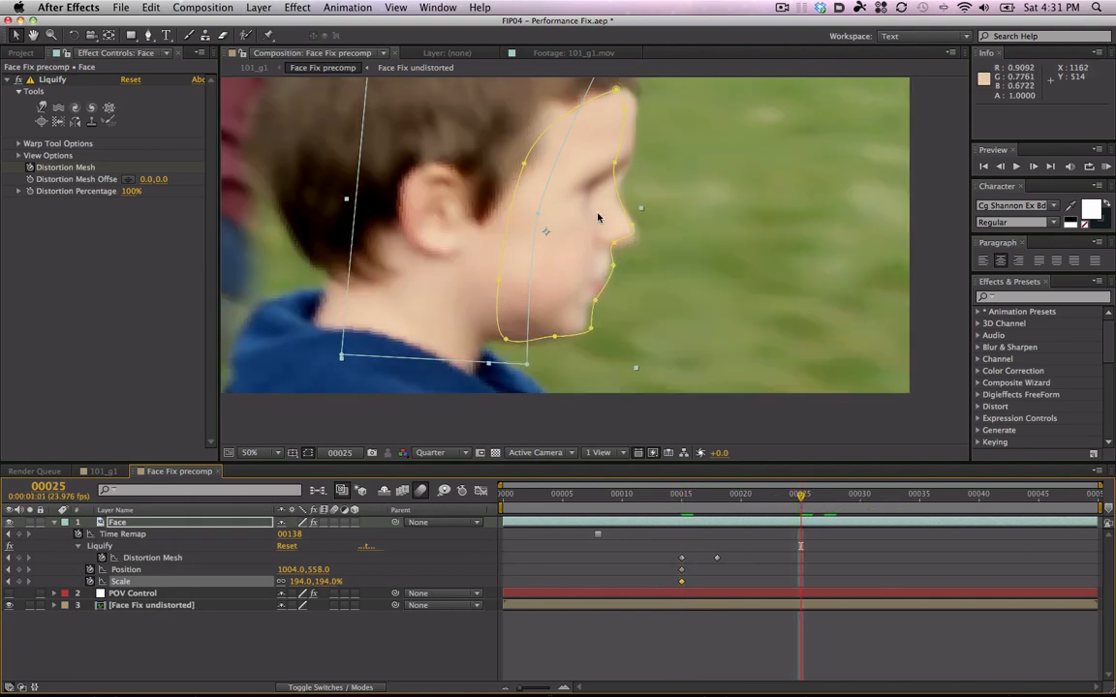
pyautogui.moveTo(641, 212); pyautogui.dragTo(659, 212)
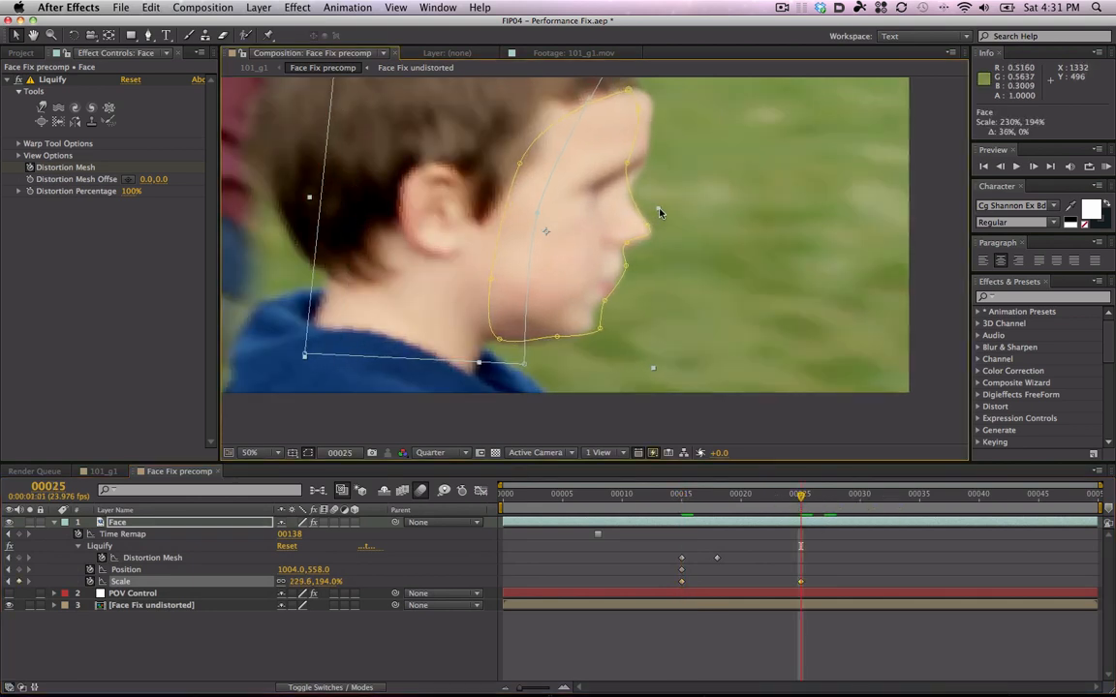
pyautogui.moveTo(592, 232)
pyautogui.mouseDown()
pyautogui.moveTo(546, 228)
pyautogui.moveTo(581, 236)
pyautogui.mouseUp()
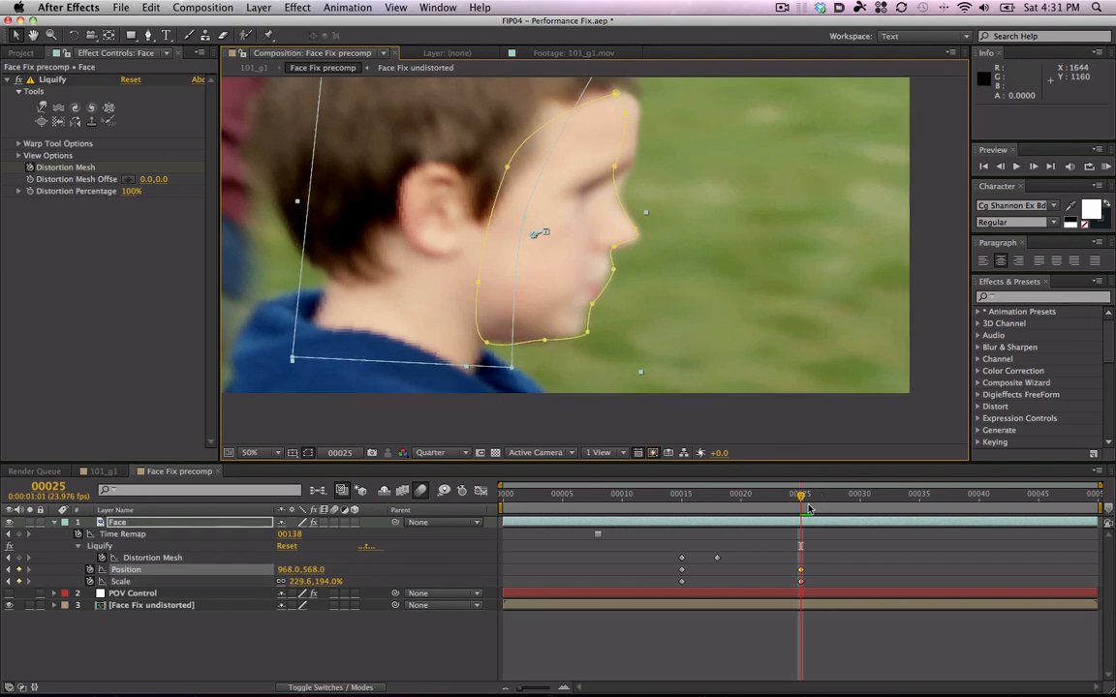
pyautogui.click(9, 523)
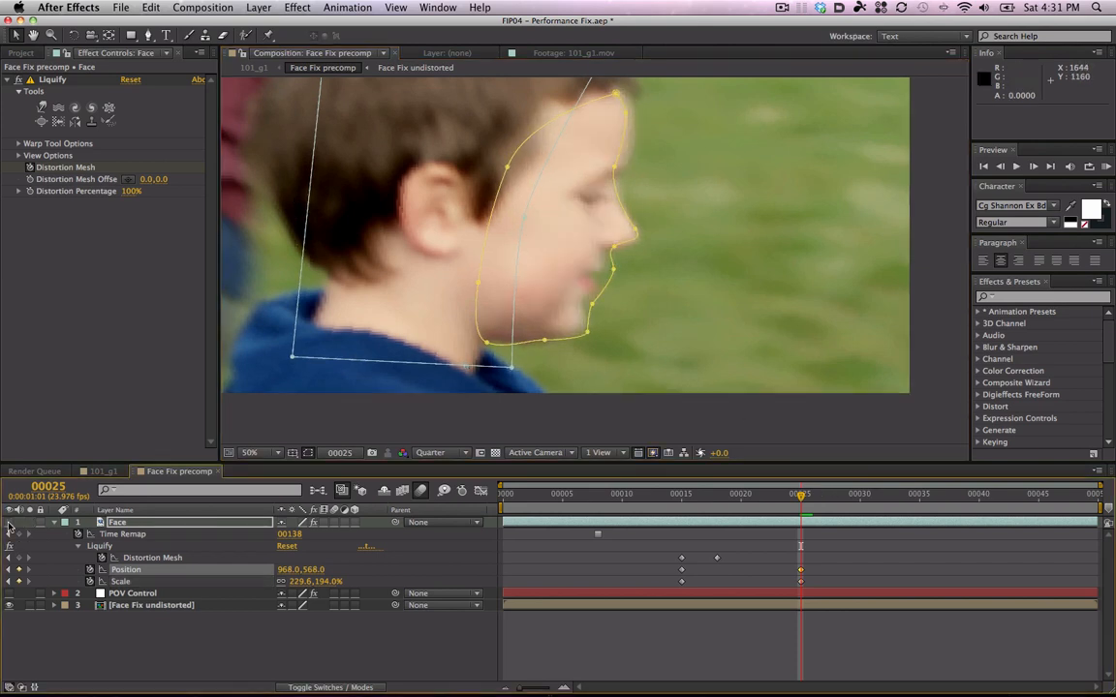
pyautogui.click(8, 523)
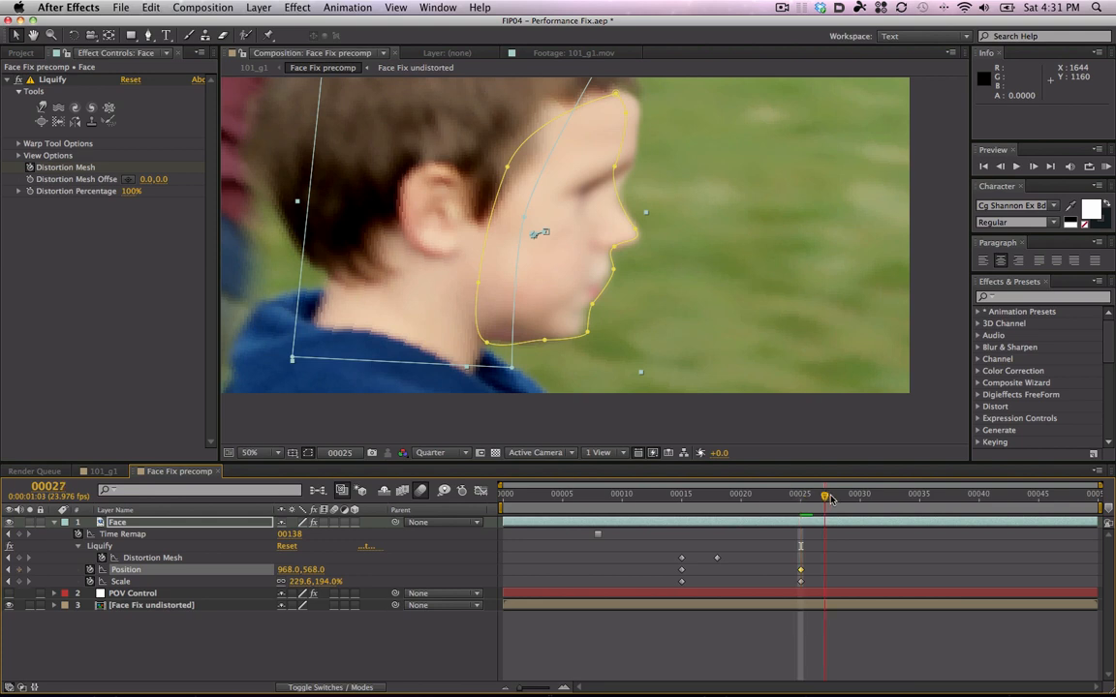
# - At frame 29, compare the Face layer with the footage and nudge it up to position 968, 556
pyautogui.moveTo(831, 498)
pyautogui.mouseDown()
pyautogui.moveTo(882, 496)
pyautogui.moveTo(848, 495)
pyautogui.mouseUp()
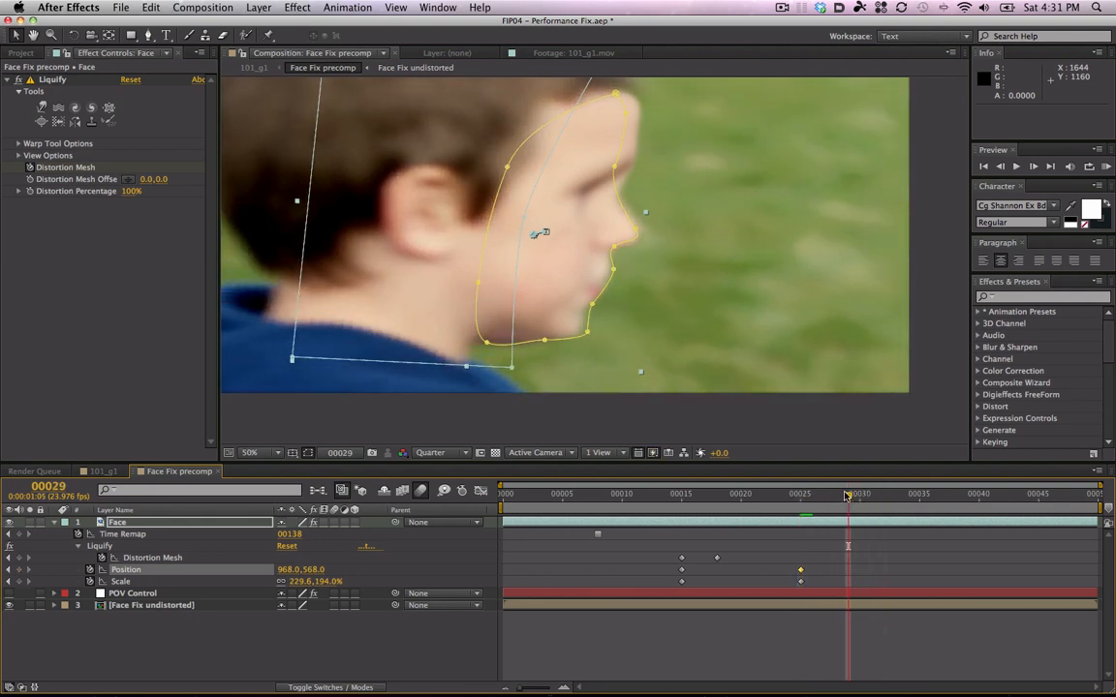
pyautogui.click(9, 523)
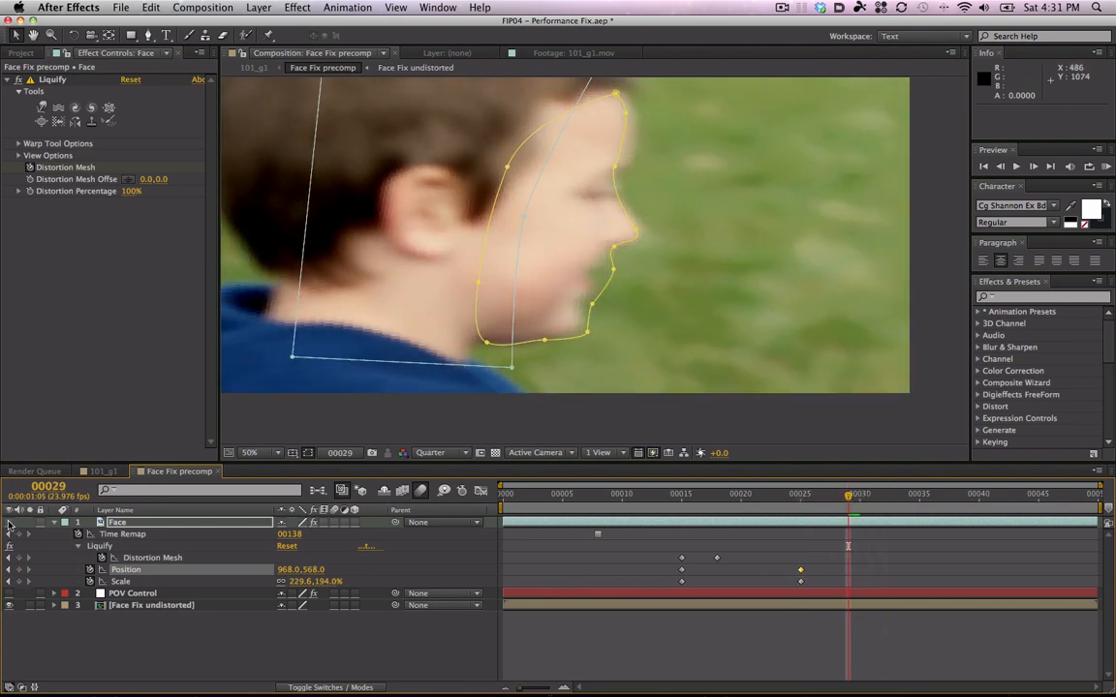
pyautogui.click(8, 523)
pyautogui.press('Up')
pyautogui.press('Up')
pyautogui.press('Up')
pyautogui.press('Up')
pyautogui.press('Up')
pyautogui.press('Up')
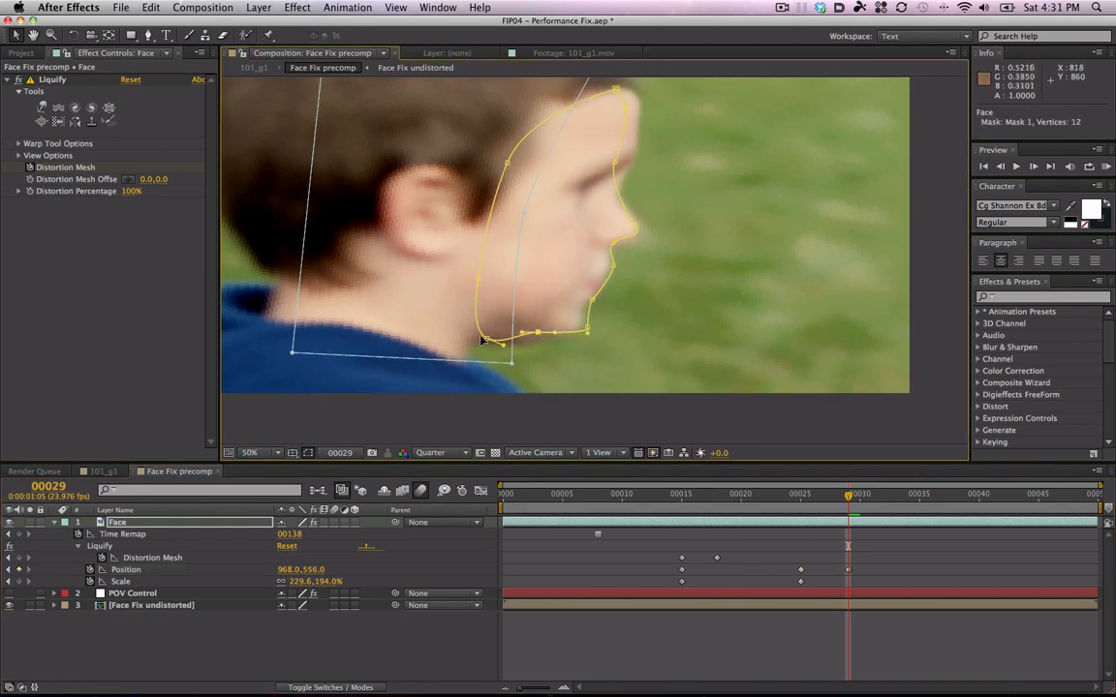
# - Reshape the Face layer's masks around the jaw and chin, and warp the face with Liquify at frame 29
pyautogui.moveTo(481, 339); pyautogui.dragTo(501, 363)
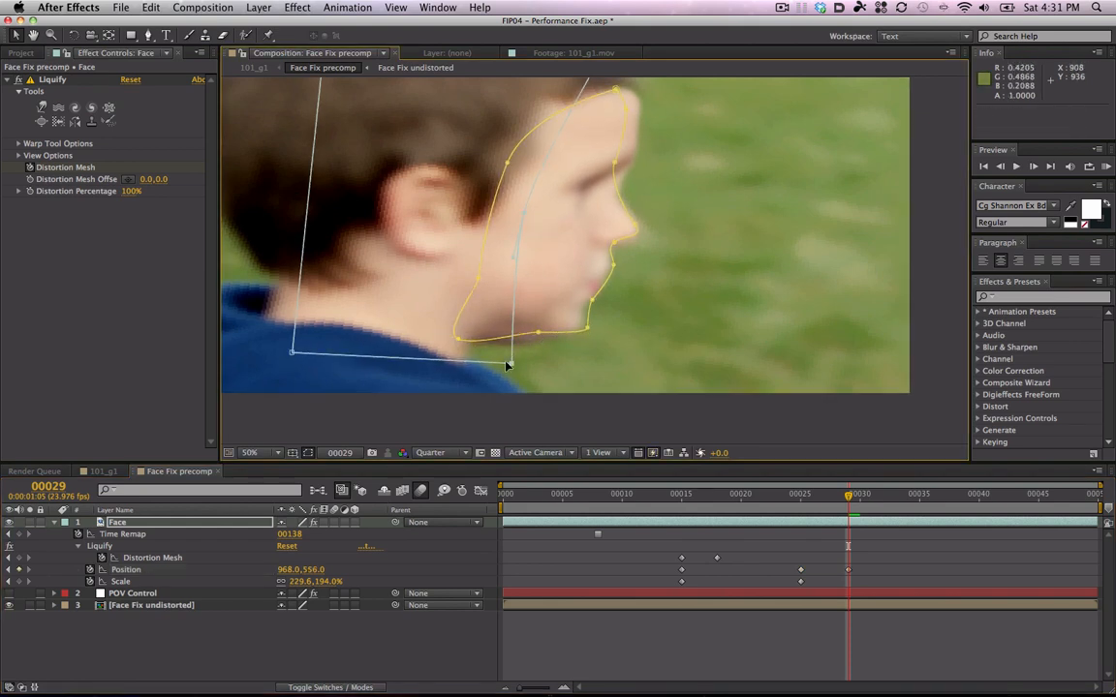
pyautogui.click(582, 323)
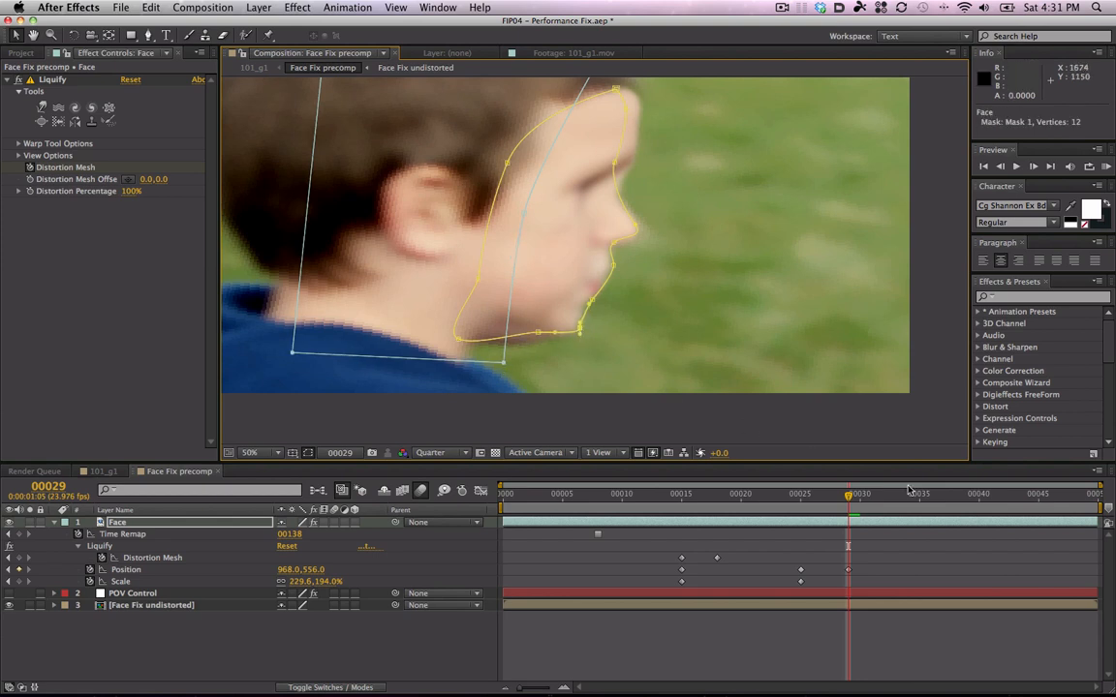
pyautogui.hscroll(2, 780, 378)
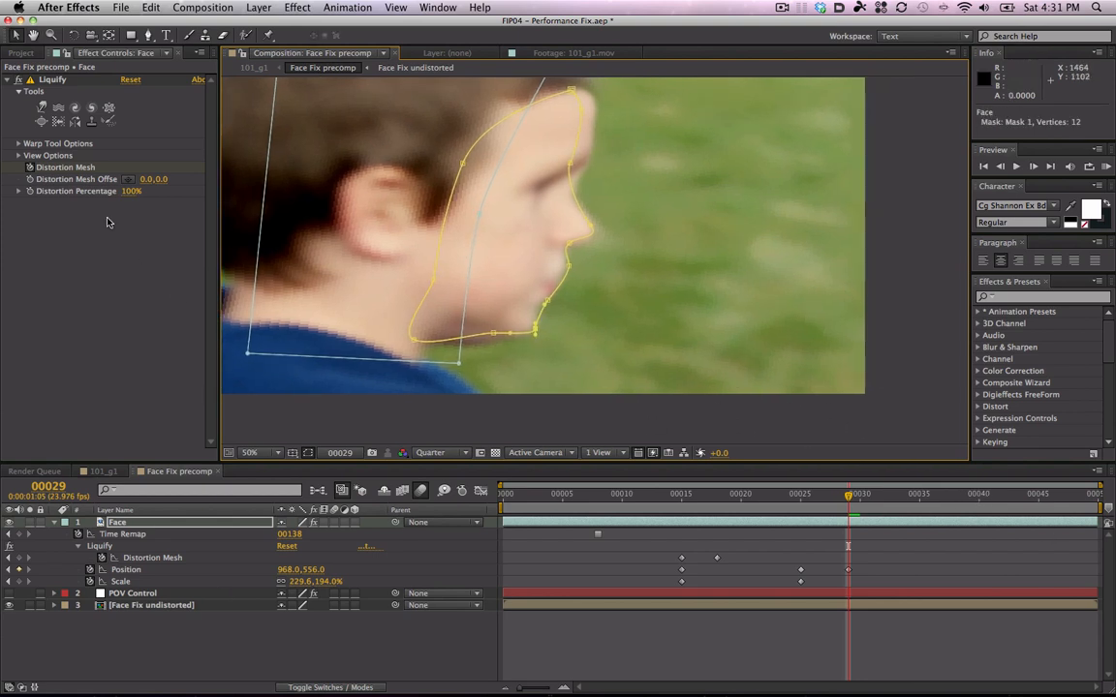
pyautogui.click(42, 108)
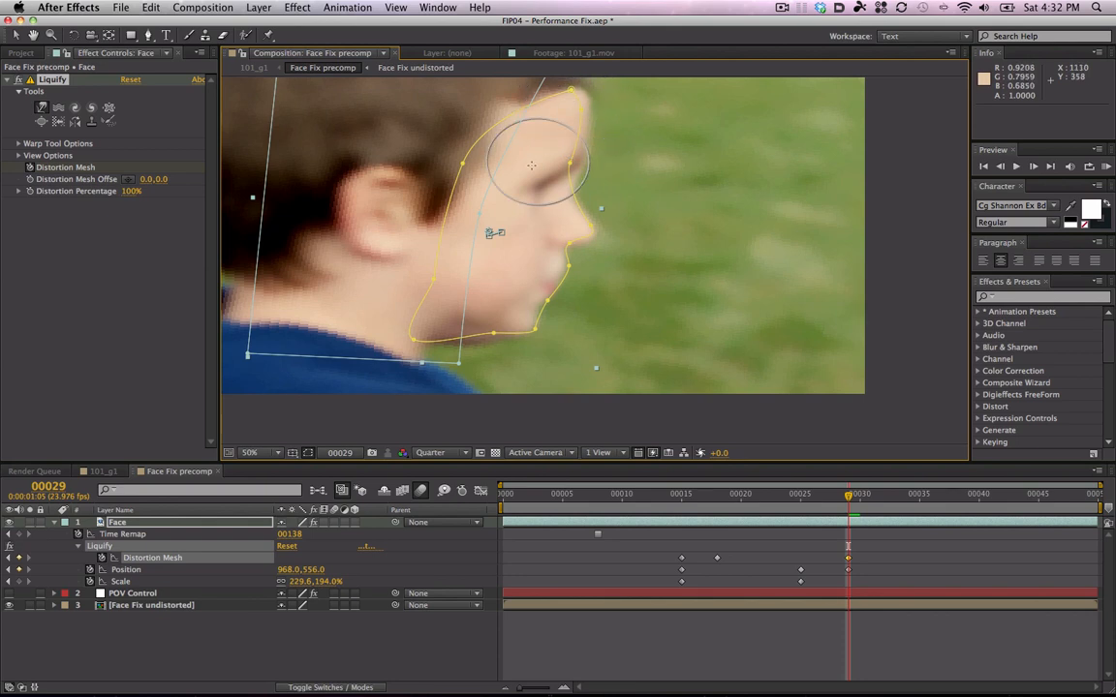
# - At frame 37, widen the Face layer to 247.2, 194% scale and move it to position 942, 556
pyautogui.click(946, 500)
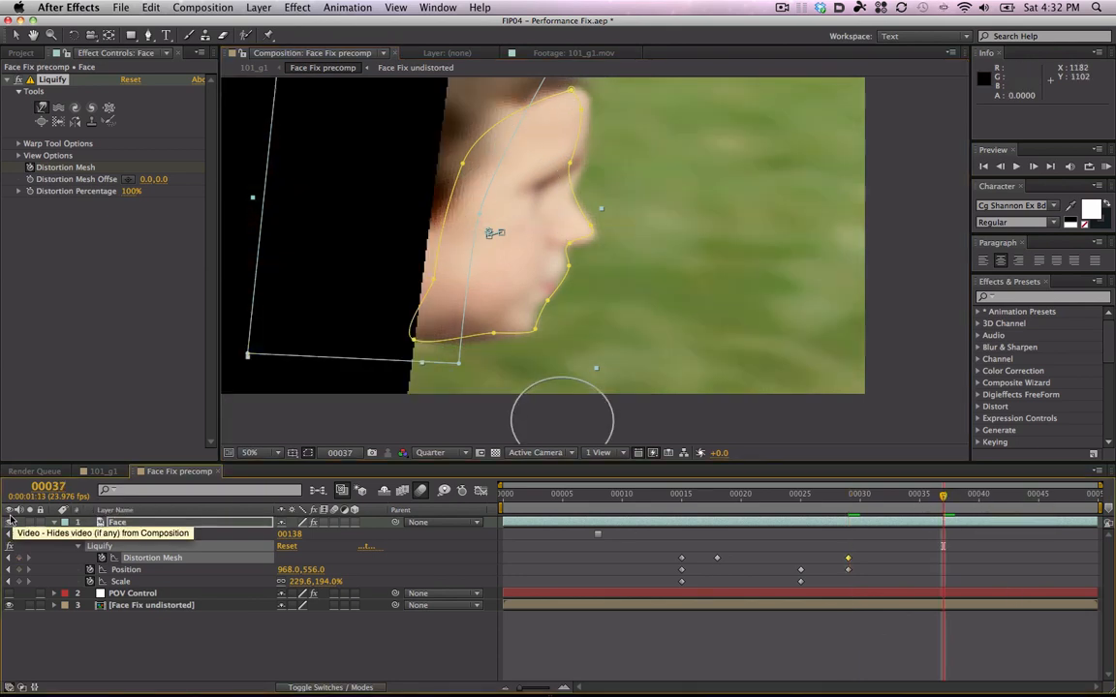
pyautogui.click(9, 521)
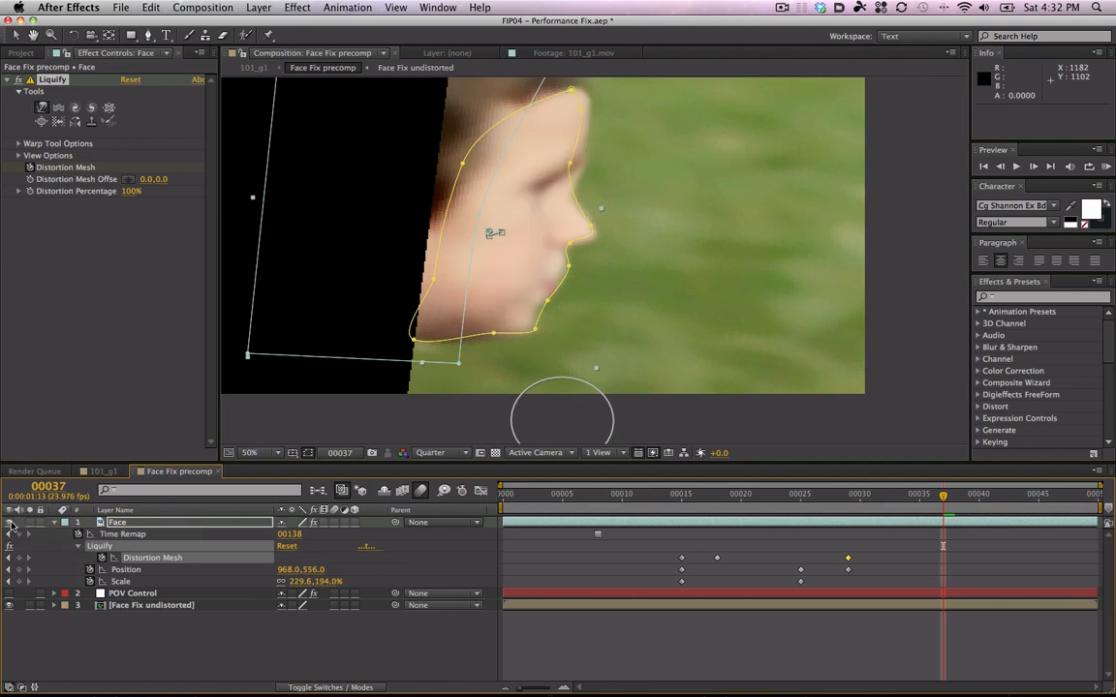
pyautogui.click(129, 526)
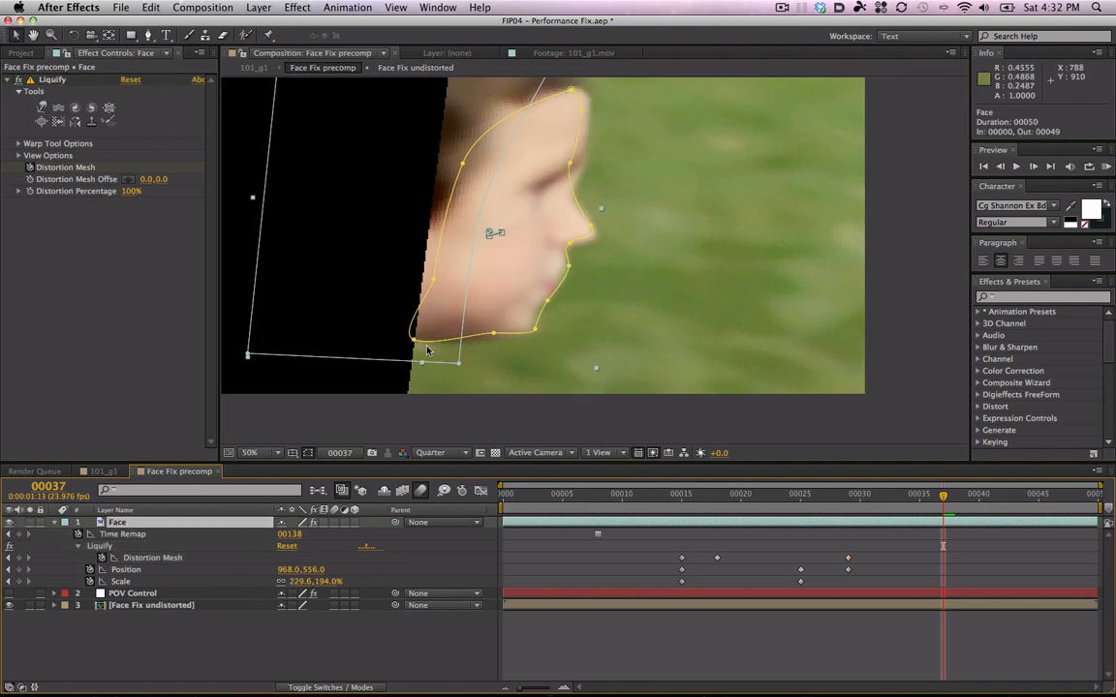
pyautogui.press('v')
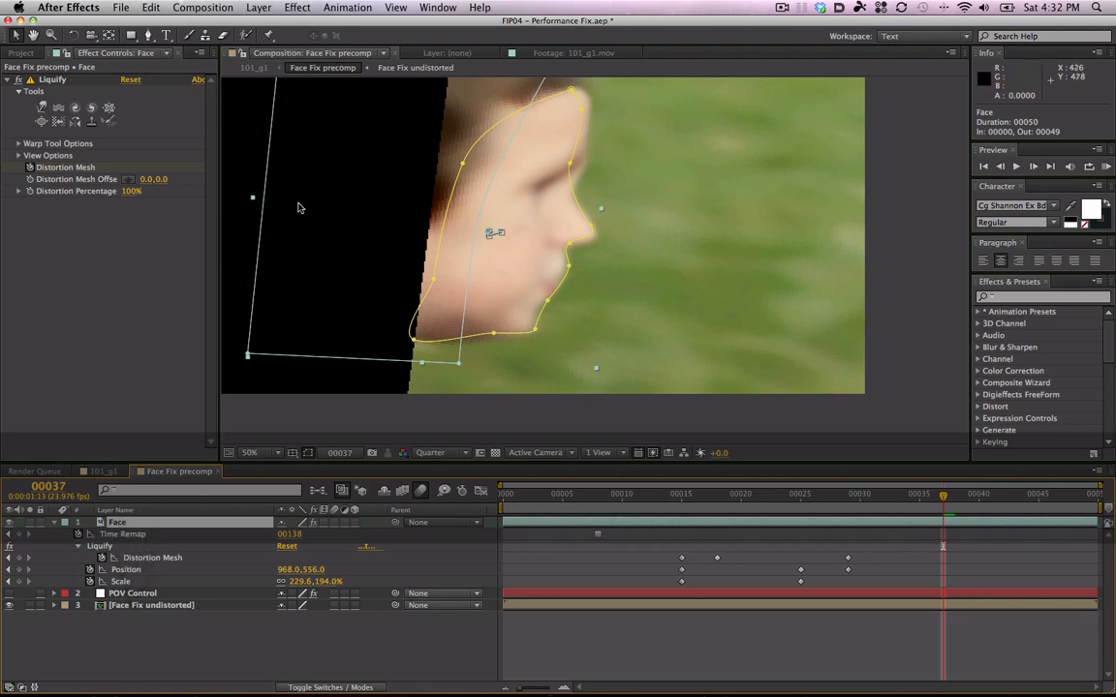
pyautogui.moveTo(252, 201); pyautogui.dragTo(222, 199)
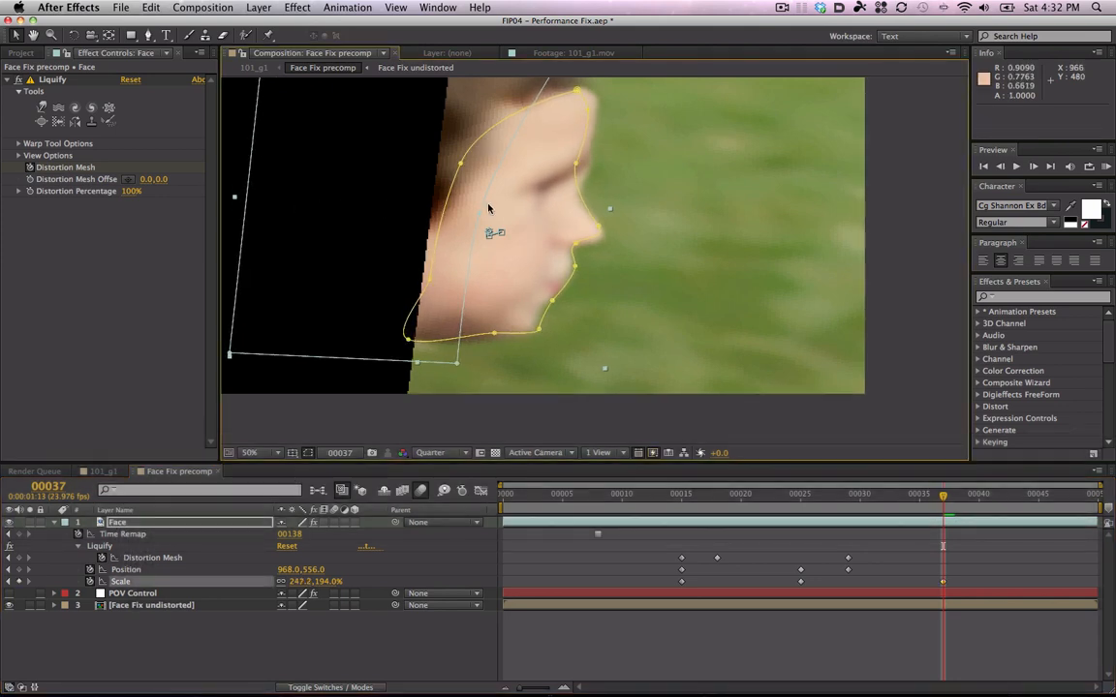
pyautogui.moveTo(510, 206)
pyautogui.mouseDown()
pyautogui.moveTo(499, 208)
pyautogui.moveTo(512, 207)
pyautogui.mouseUp()
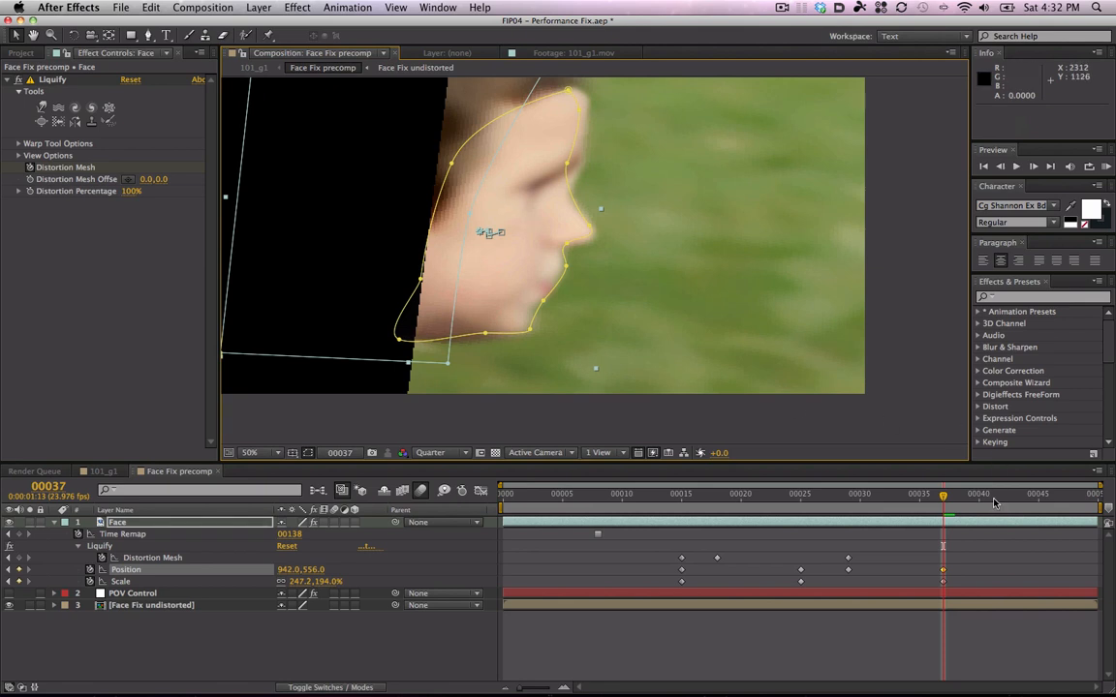
# - Scrub back to frame 18, shift the Face layer to position 1019.3, 565.4, and return to the 101_g1 composition
pyautogui.moveTo(990, 497); pyautogui.dragTo(717, 500)
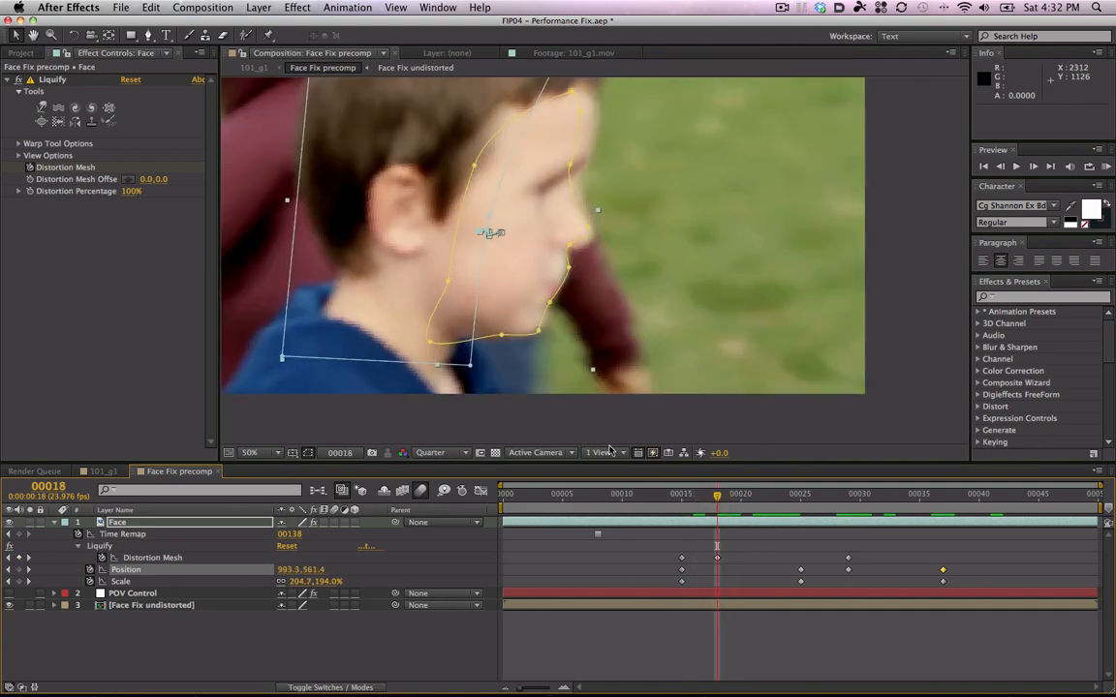
pyautogui.moveTo(545, 210); pyautogui.dragTo(533, 277)
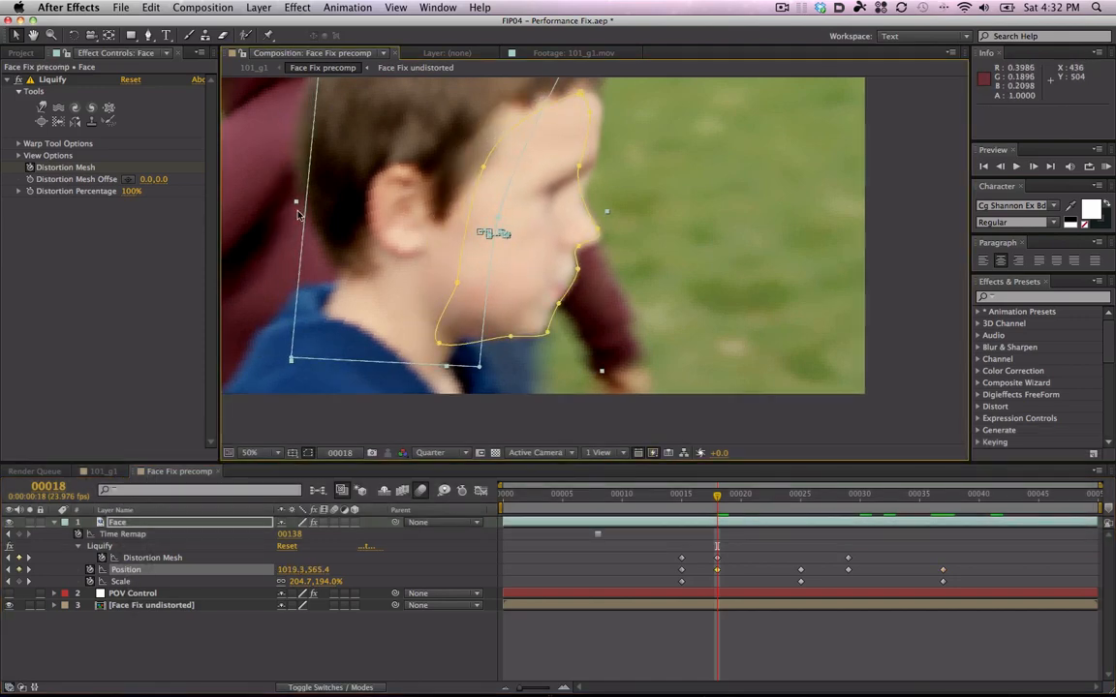
pyautogui.click(104, 471)
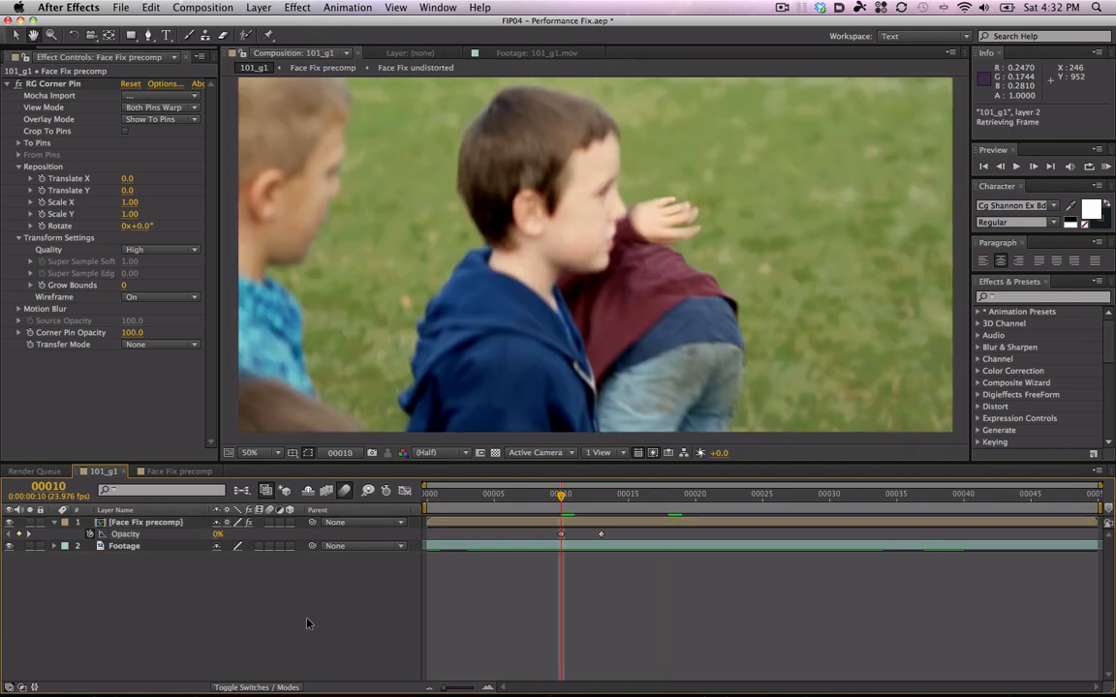
# - Play back 101_g1, and fade out the Face Fix precomp layer with opacity keyframes of 100% at frame 38 and 0% at frame 40
pyautogui.press('space')
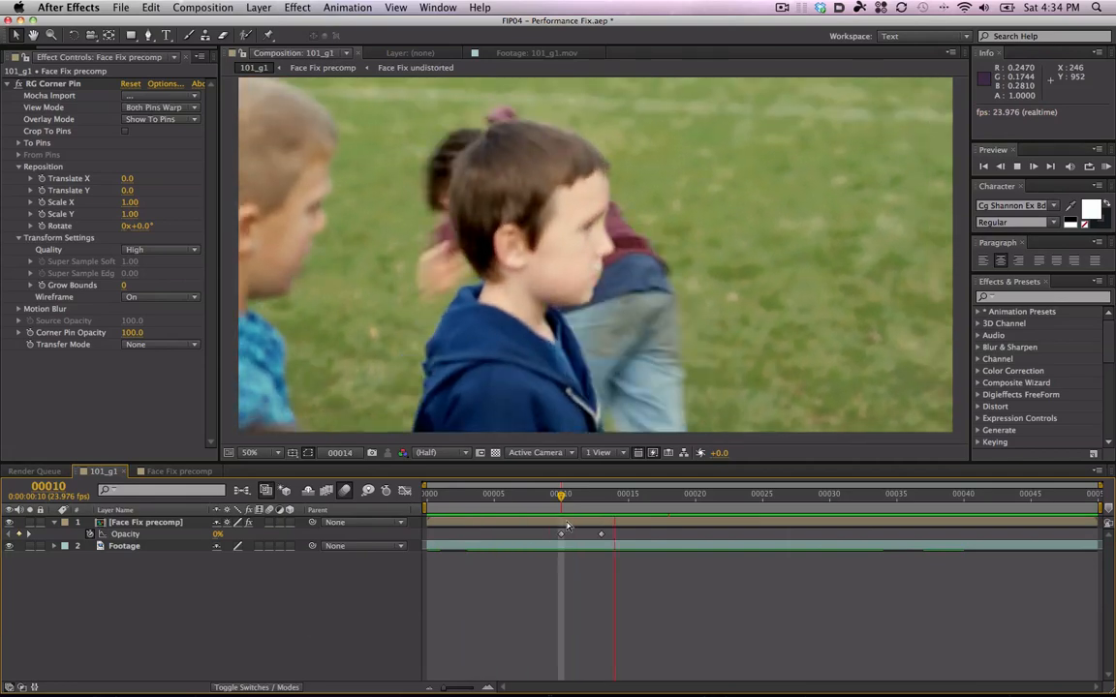
pyautogui.press('space')
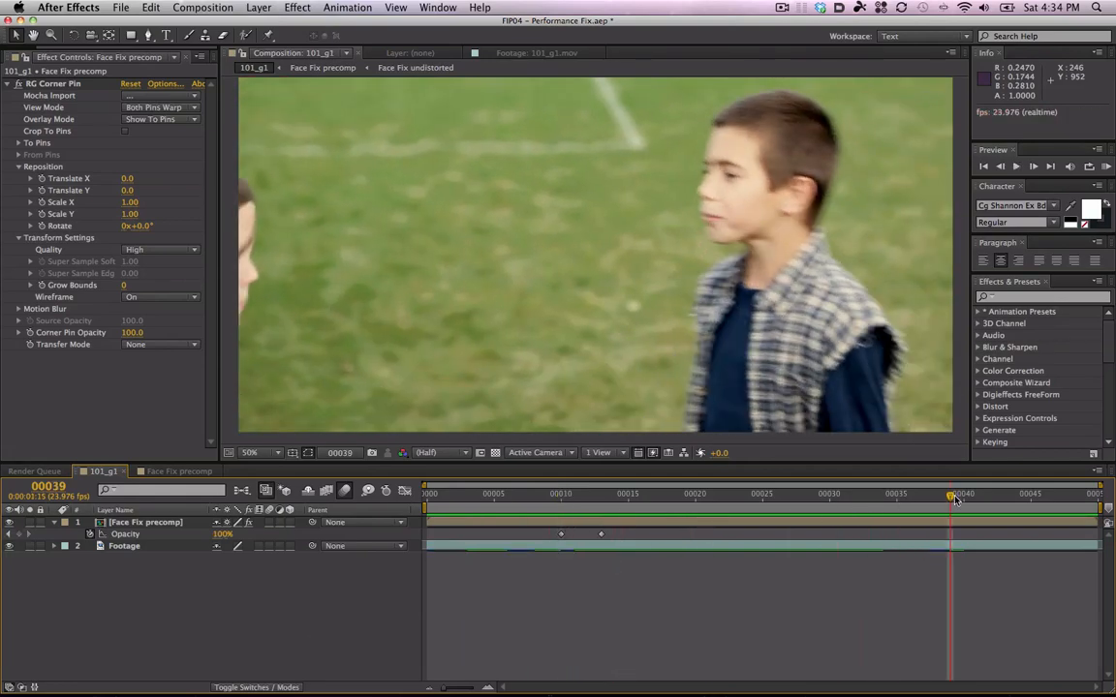
pyautogui.moveTo(955, 499)
pyautogui.mouseDown()
pyautogui.moveTo(968, 499)
pyautogui.moveTo(937, 498)
pyautogui.mouseUp()
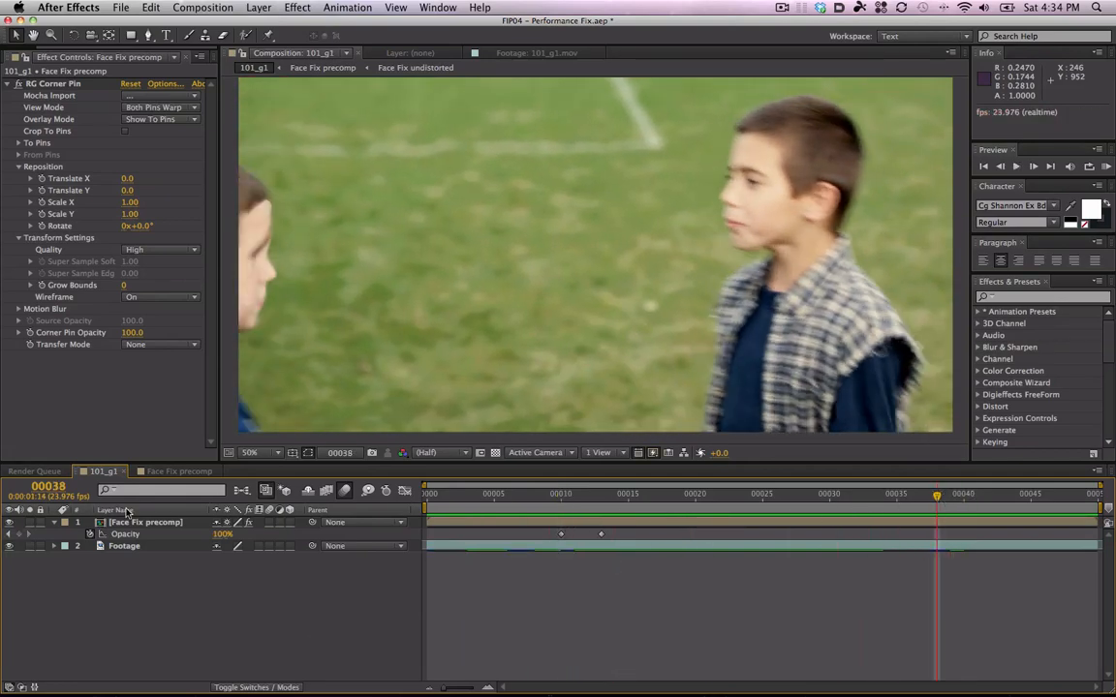
pyautogui.click(19, 534)
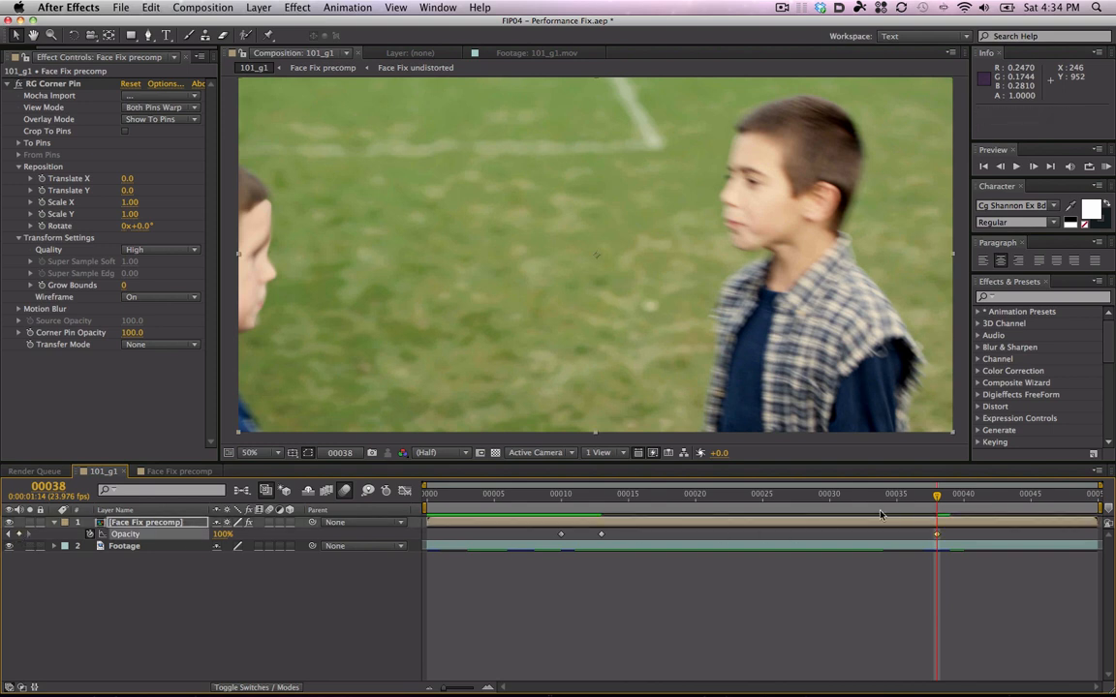
pyautogui.press('pagedown')
pyautogui.press('pagedown')
pyautogui.press('pagedown')
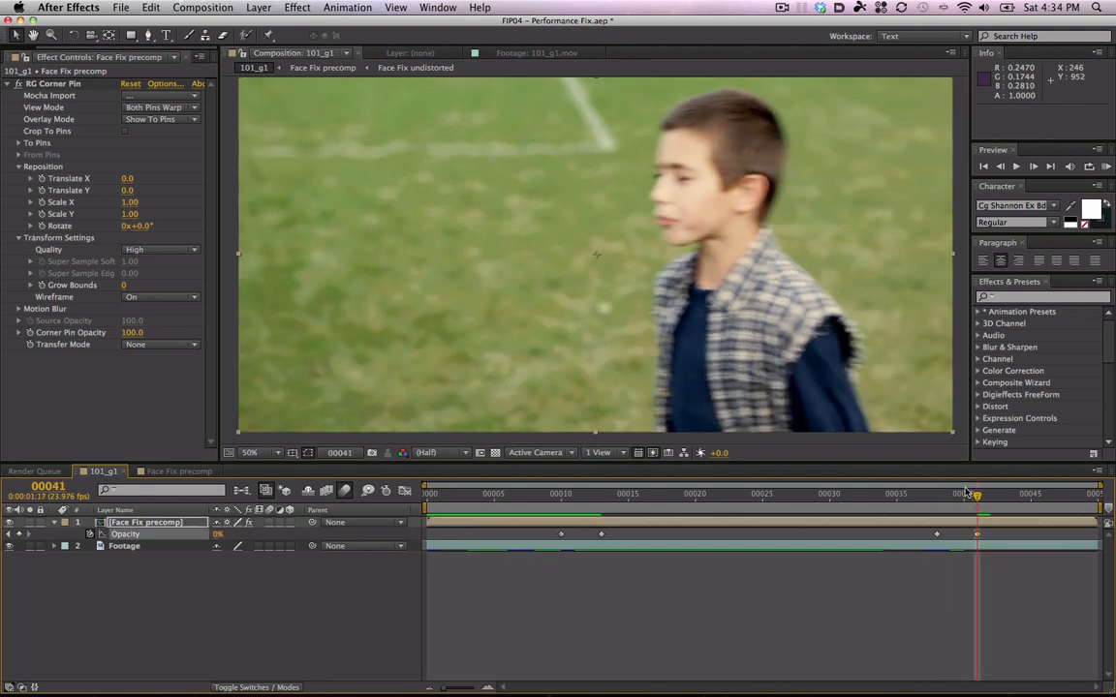
pyautogui.moveTo(971, 498); pyautogui.dragTo(616, 507)
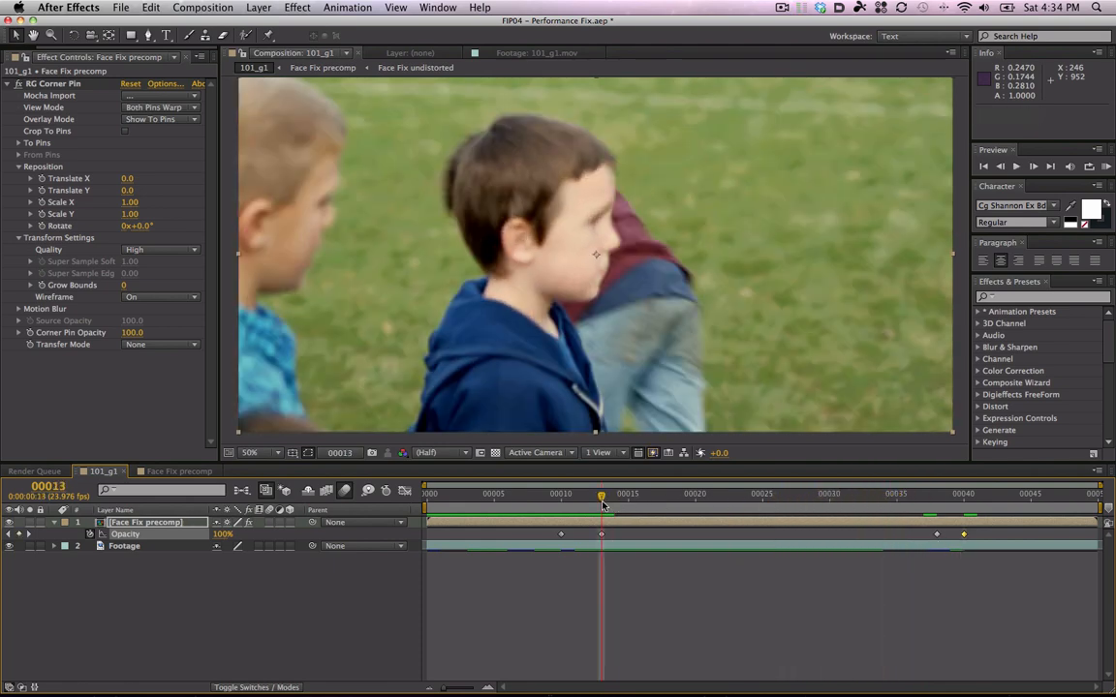
# - In the Face Fix precomp, set the feather of the Face layer's Mask 1 to 12 pixels and preview the result in 101_g1
pyautogui.click(171, 471)
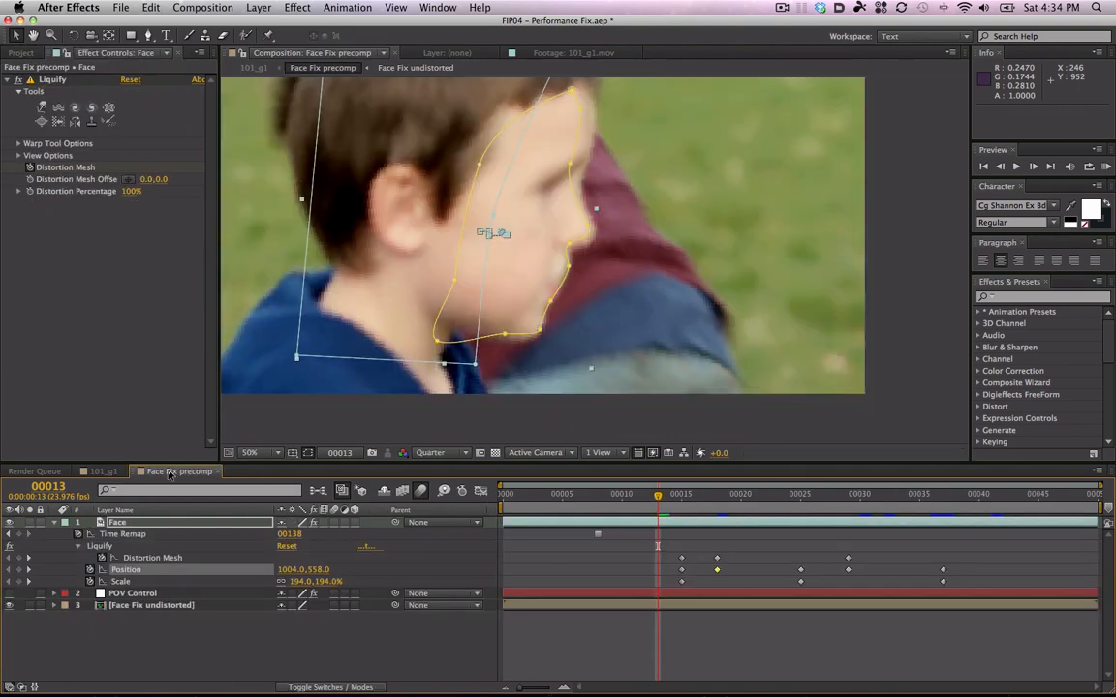
pyautogui.click(137, 524)
pyautogui.press('f')
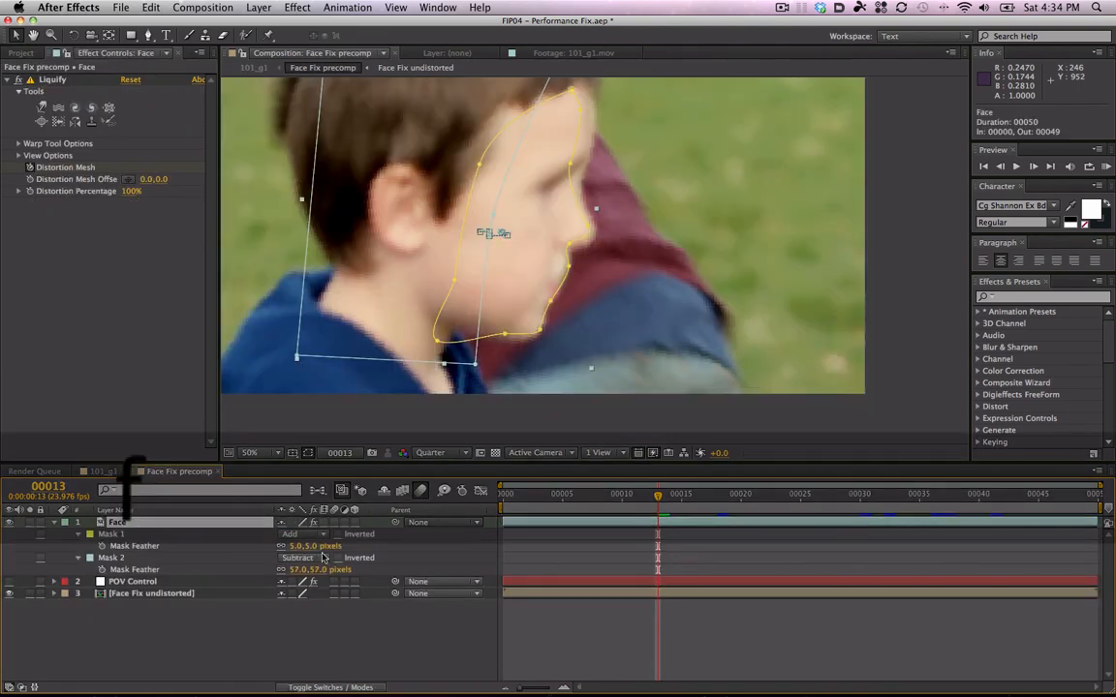
pyautogui.moveTo(320, 551); pyautogui.dragTo(328, 550)
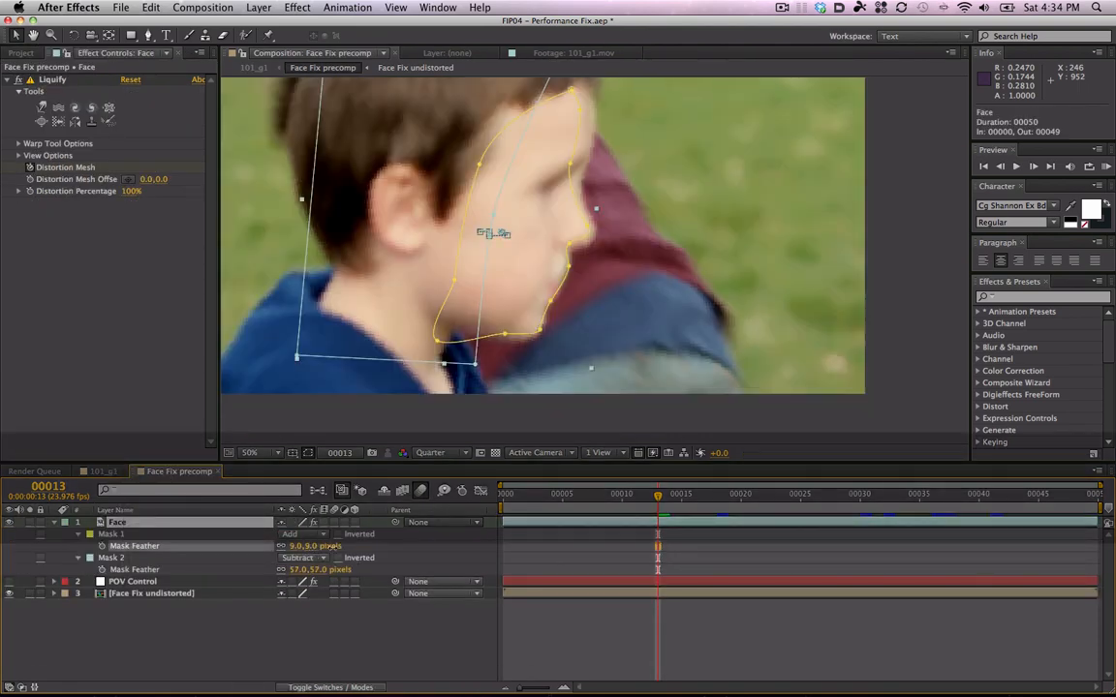
pyautogui.click(315, 552)
pyautogui.write('12')
pyautogui.press('Return')
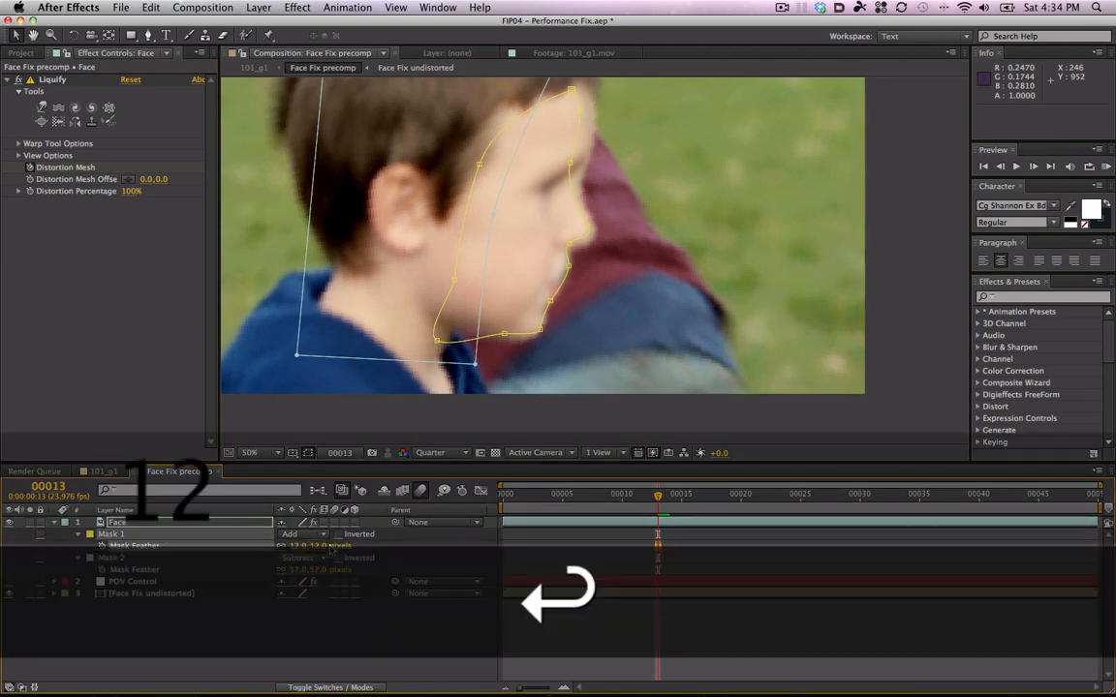
pyautogui.click(315, 574)
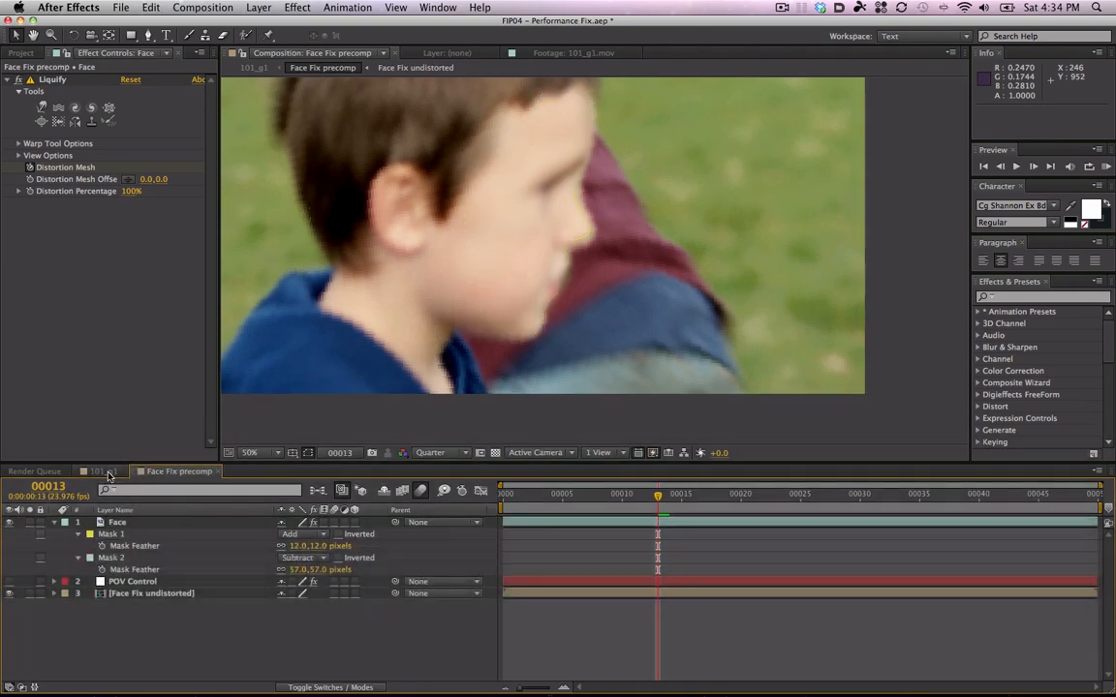
pyautogui.click(103, 472)
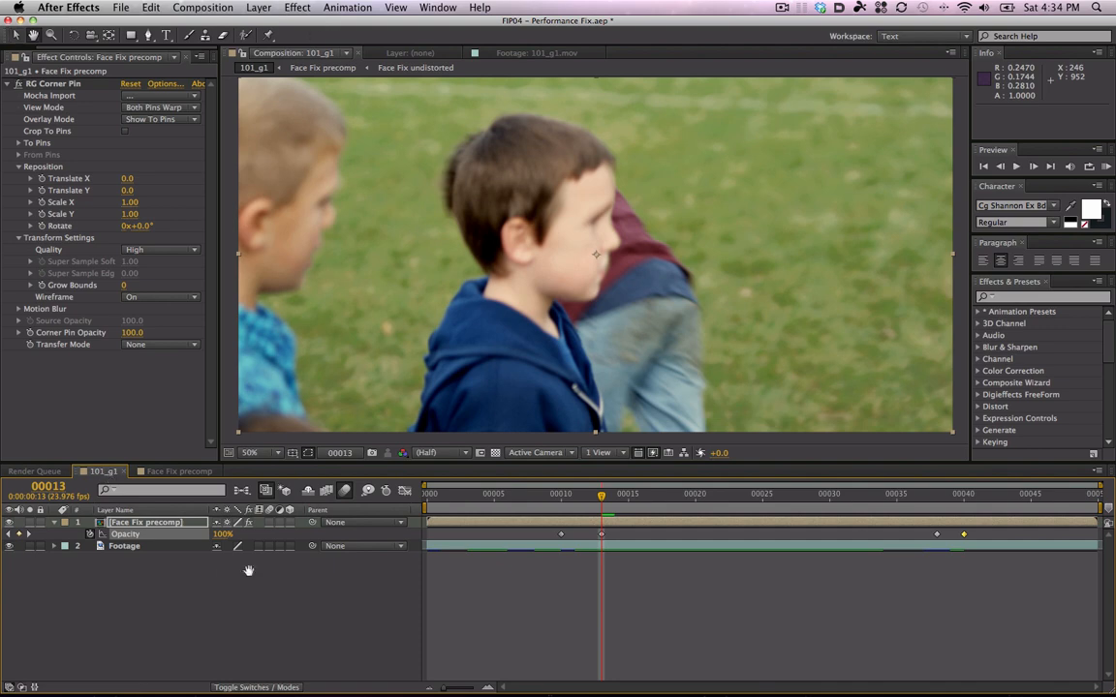
pyautogui.press('space')
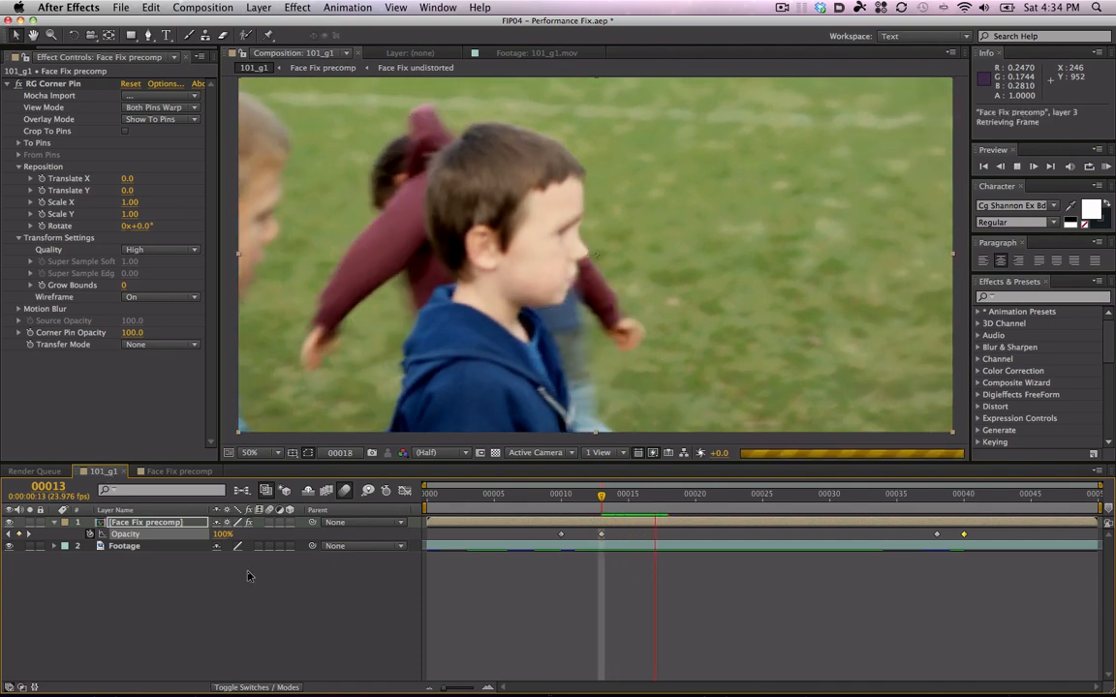
pyautogui.press('space')
# - Reduce the Face layer's Liquify Distortion Percentage to 25% and play back the 101_g1 composition to check it
pyautogui.click(175, 471)
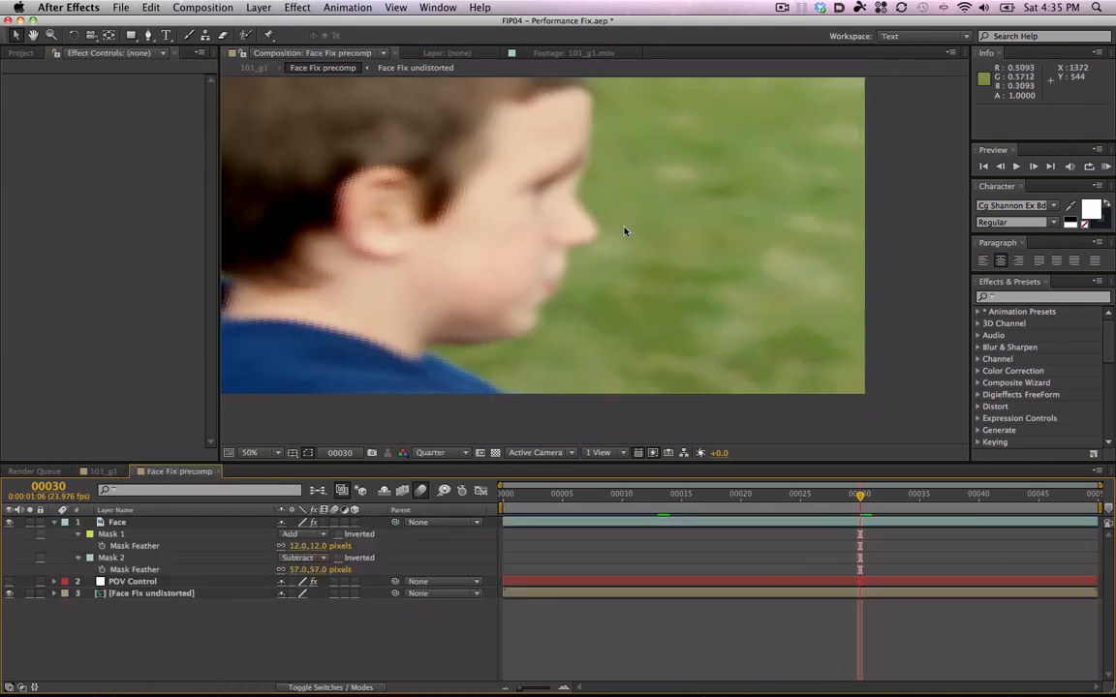
pyautogui.click(122, 524)
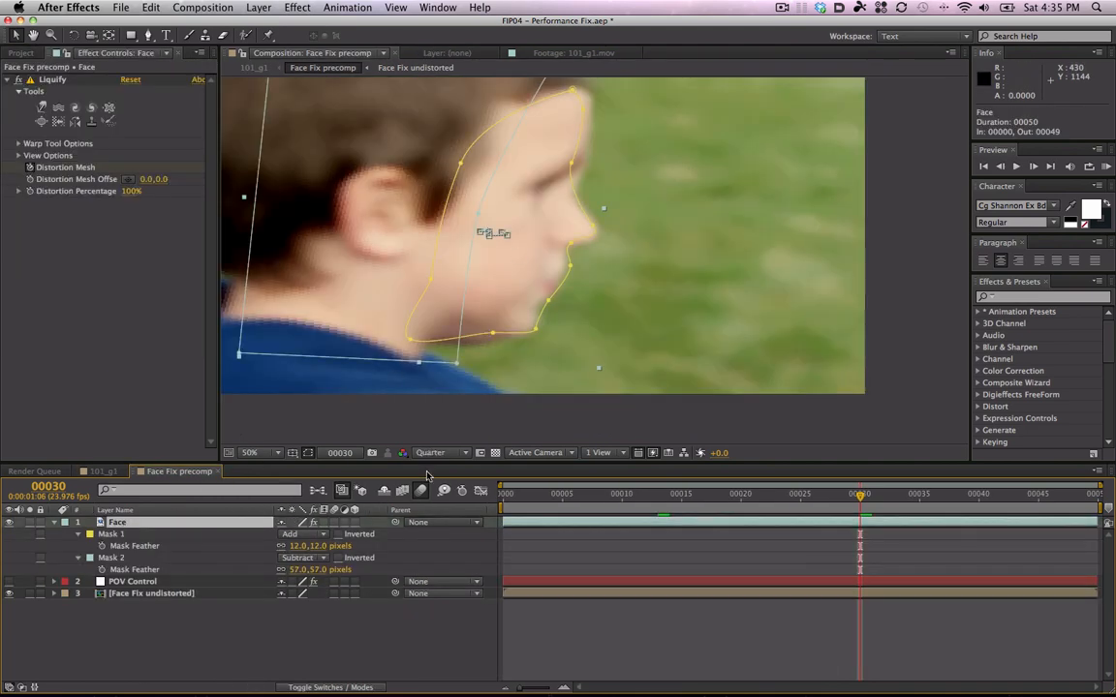
pyautogui.press(',')
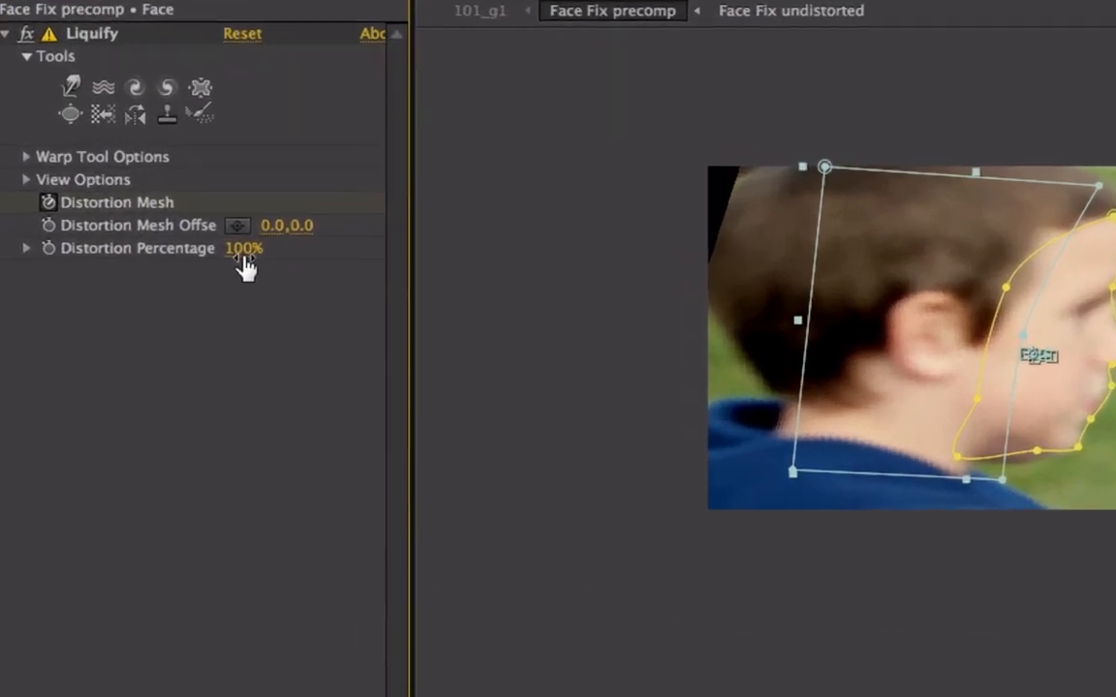
pyautogui.click(131, 191)
pyautogui.write('25')
pyautogui.press('Return')
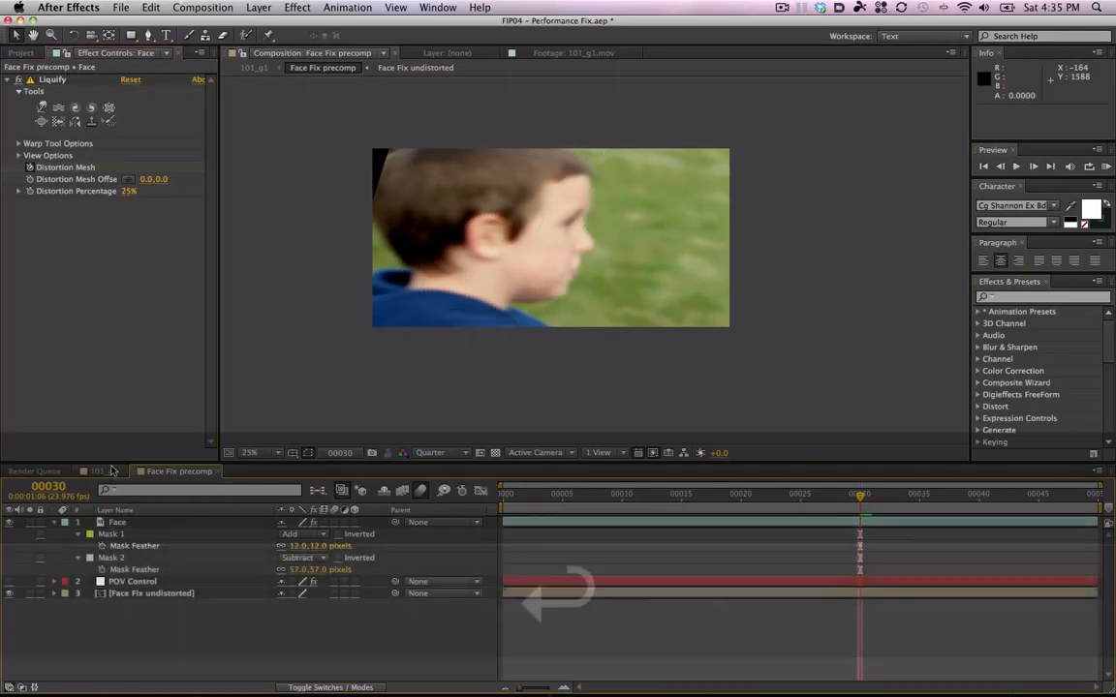
pyautogui.click(104, 471)
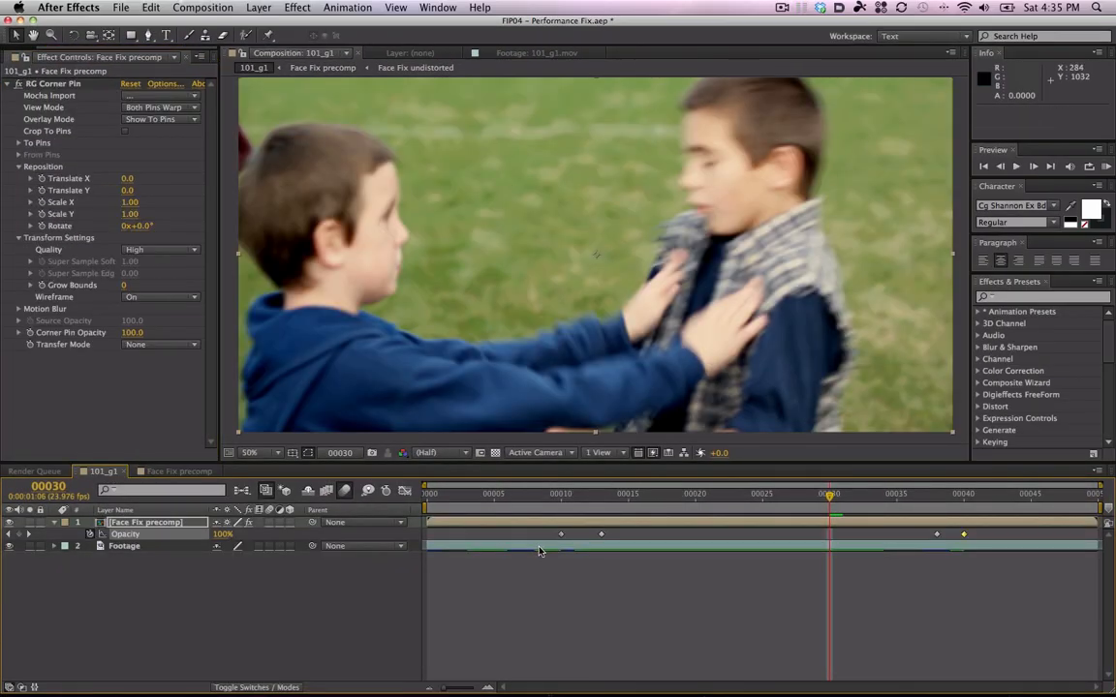
pyautogui.press('space')
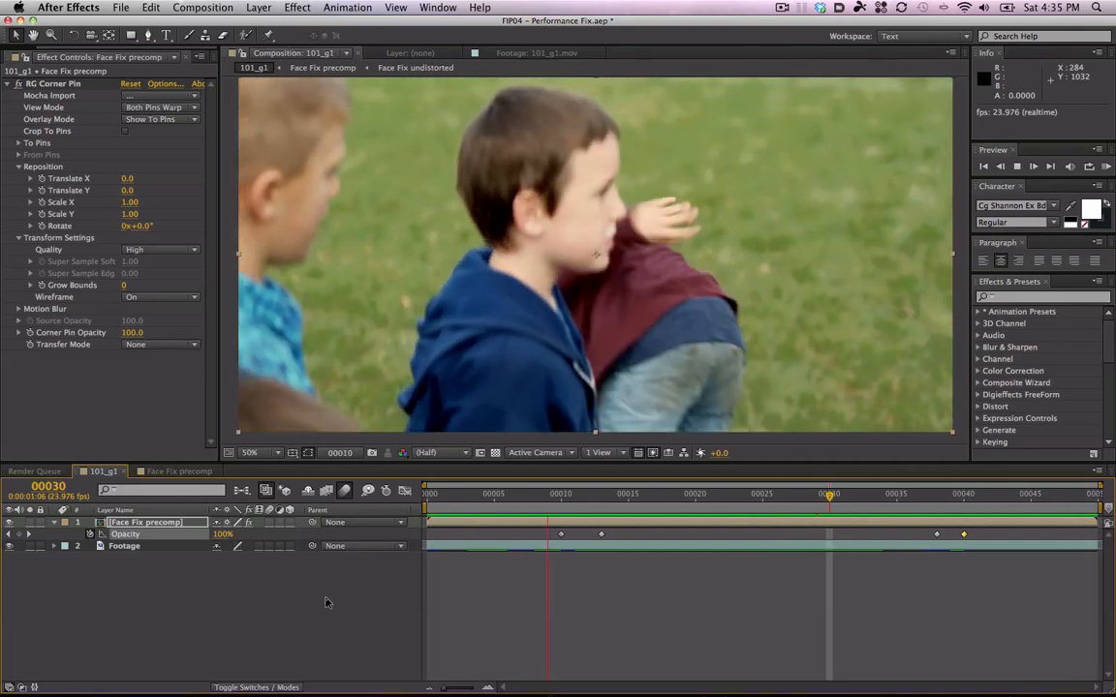
pyautogui.click(715, 496)
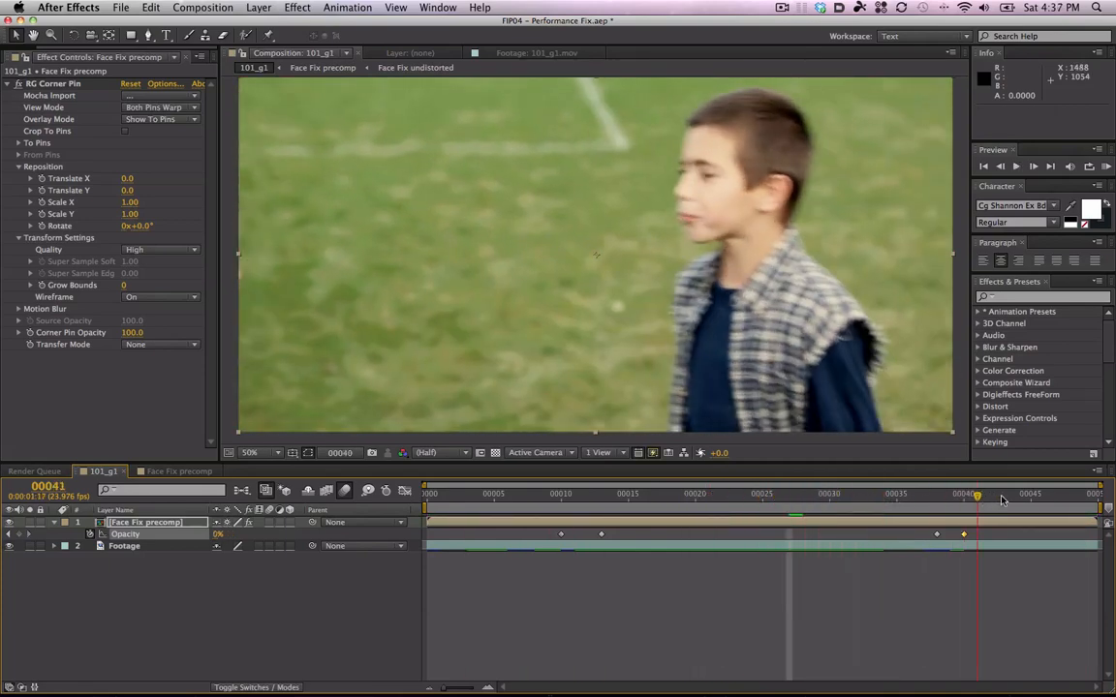
# - In the Face Fix precomp, shift the Face layer to position 1028, 558 at frame 15 and check the following frames
pyautogui.click(195, 472)
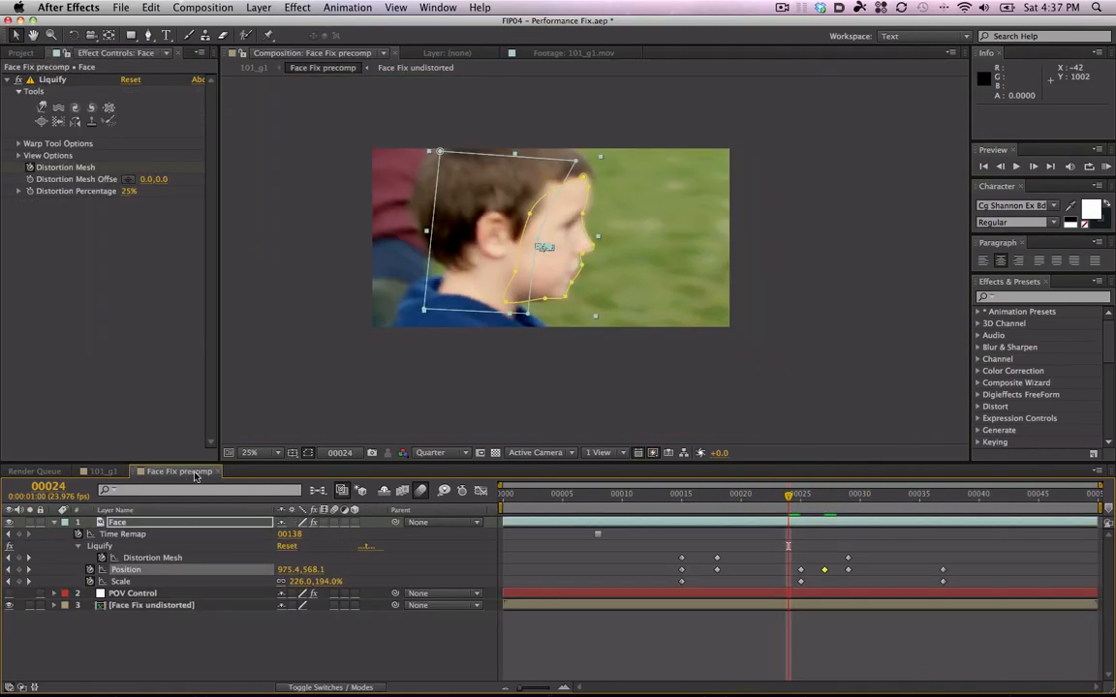
pyautogui.click(384, 642)
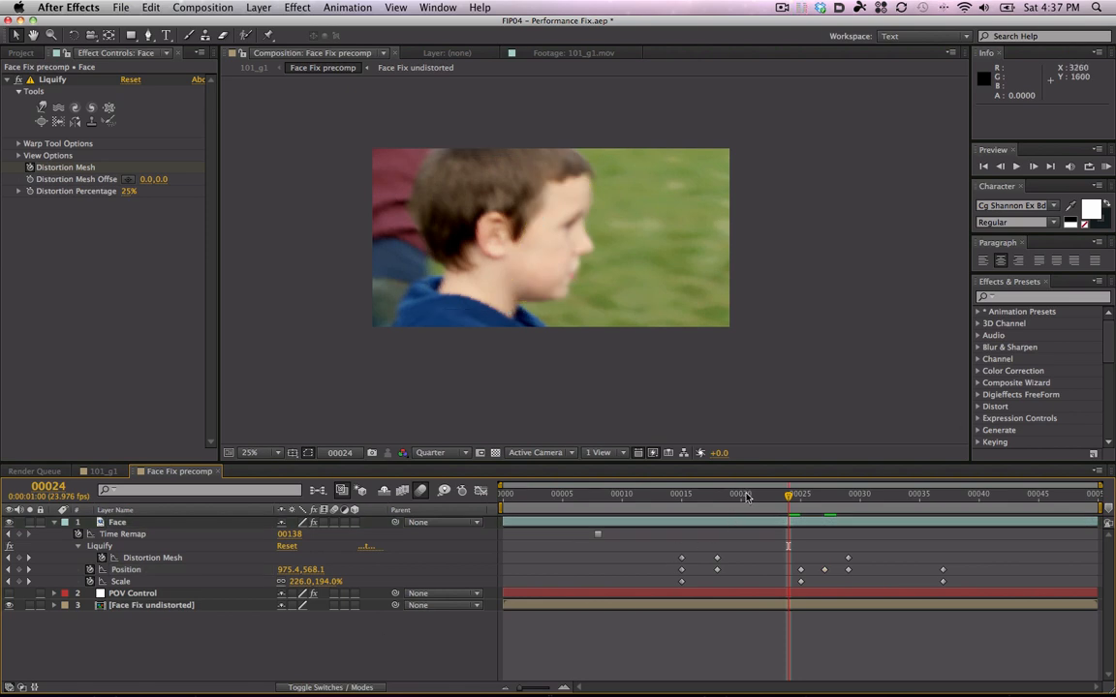
pyautogui.moveTo(745, 497); pyautogui.dragTo(681, 503)
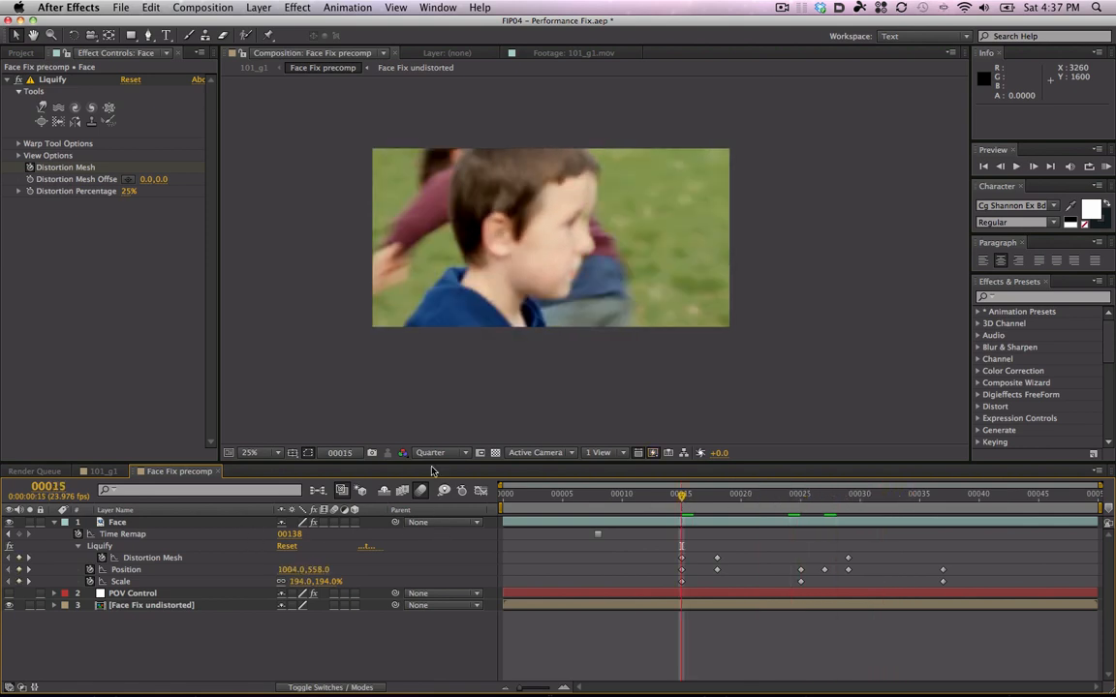
pyautogui.click(116, 521)
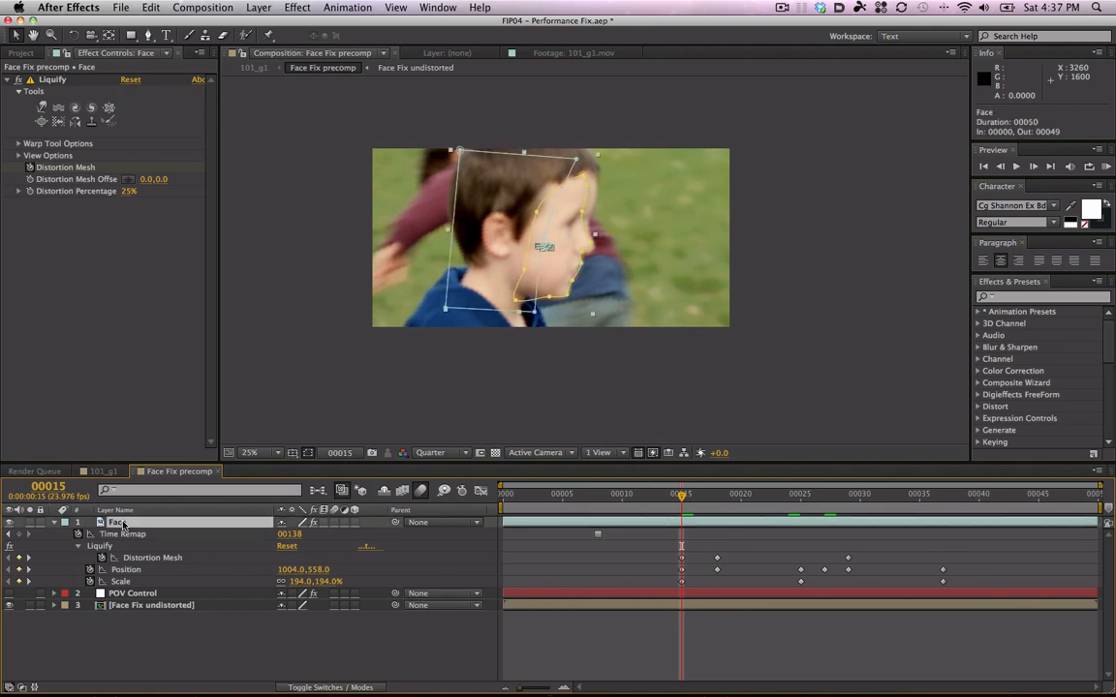
pyautogui.hotkey('shift', 'Right')
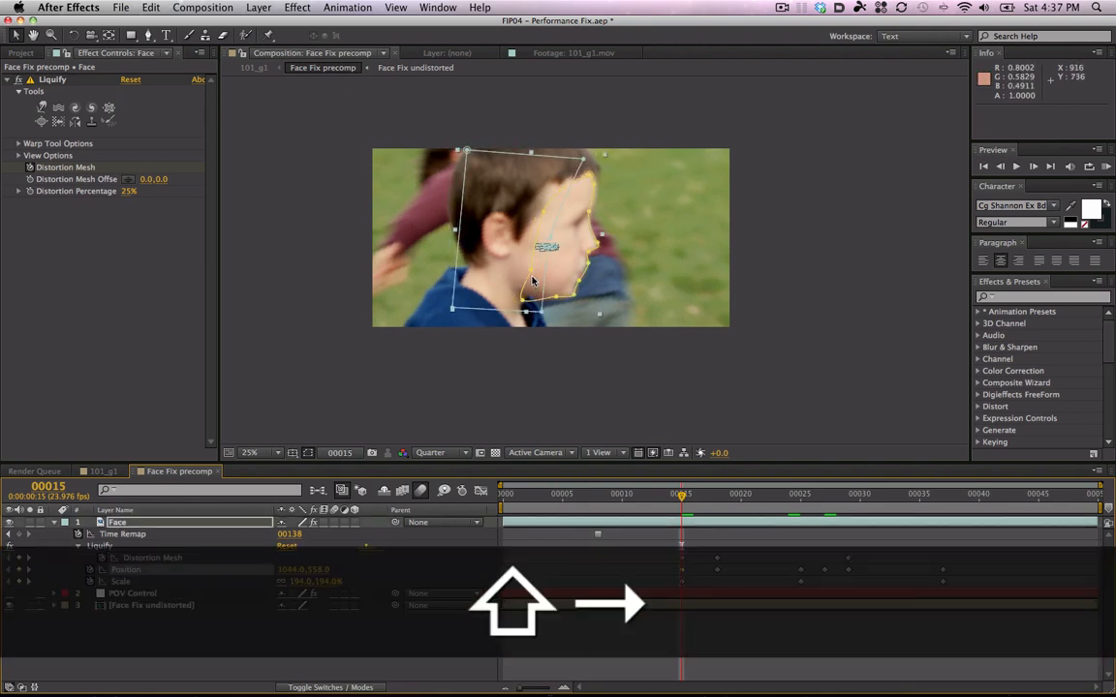
pyautogui.press('Left')
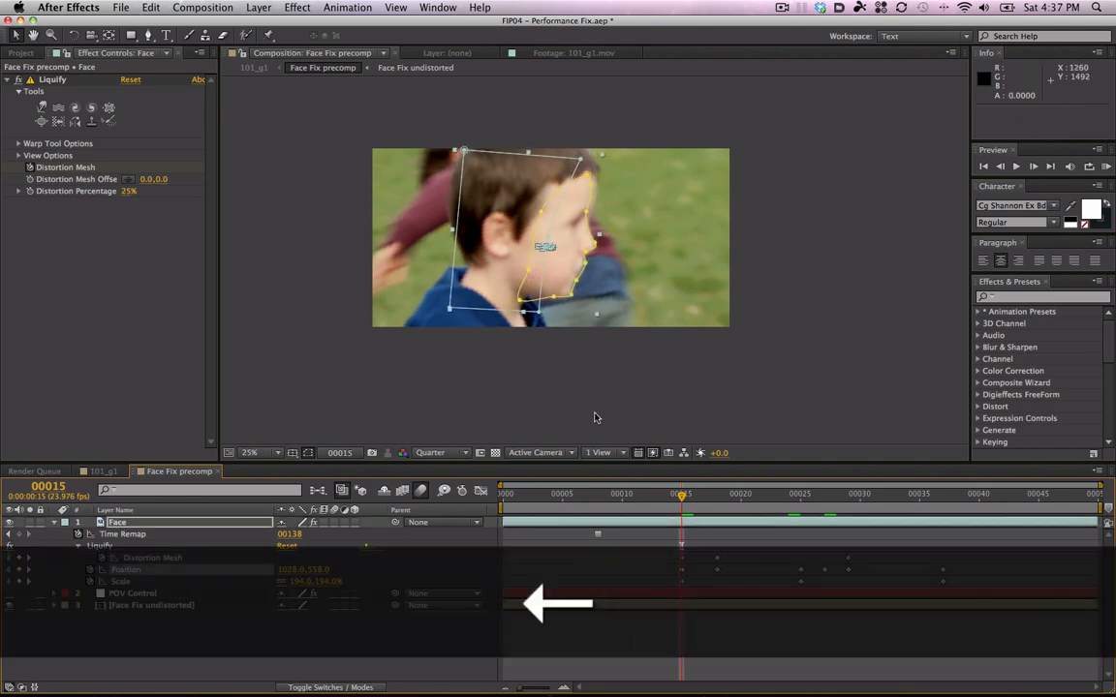
pyautogui.click(700, 497)
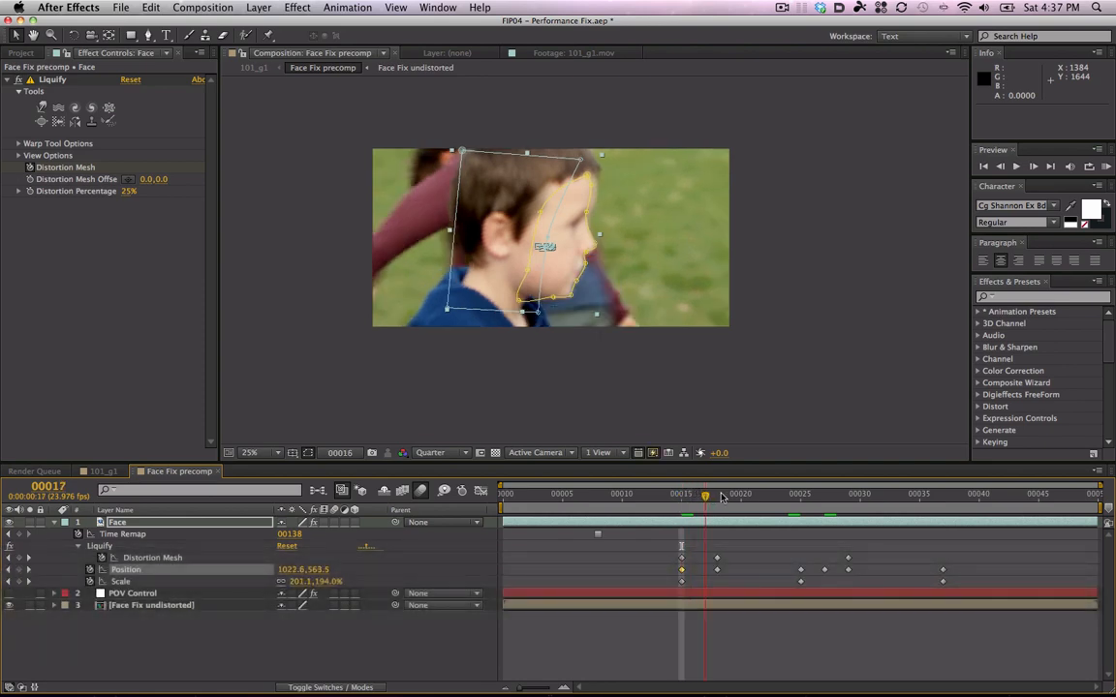
pyautogui.press('pageup')
pyautogui.press('pageup')
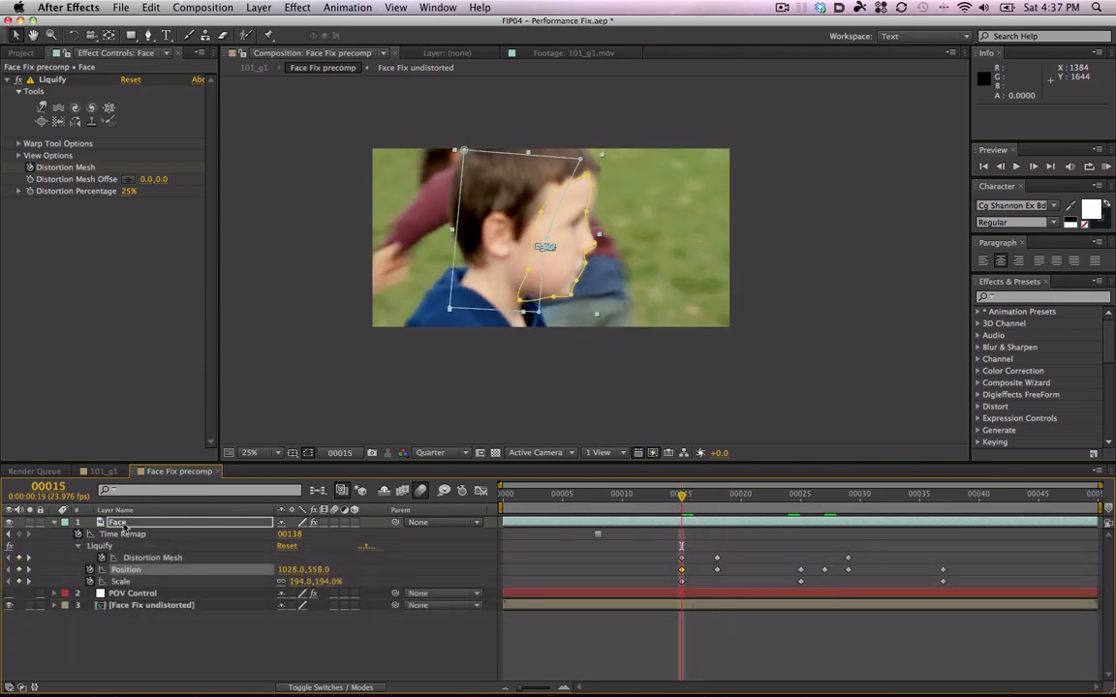
# - Add a Fast Blur effect to the Face layer and keyframe its Blurriness at 4 on frame 15
pyautogui.rightClick(88, 242)
pyautogui.moveTo(155, 312)
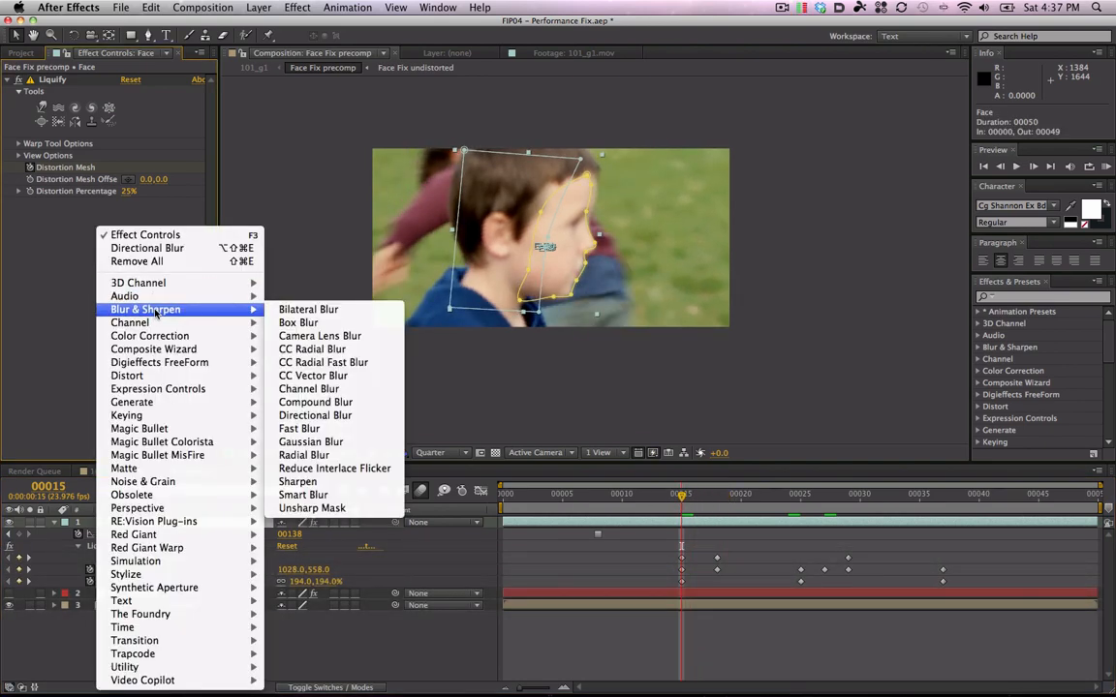
pyautogui.click(320, 429)
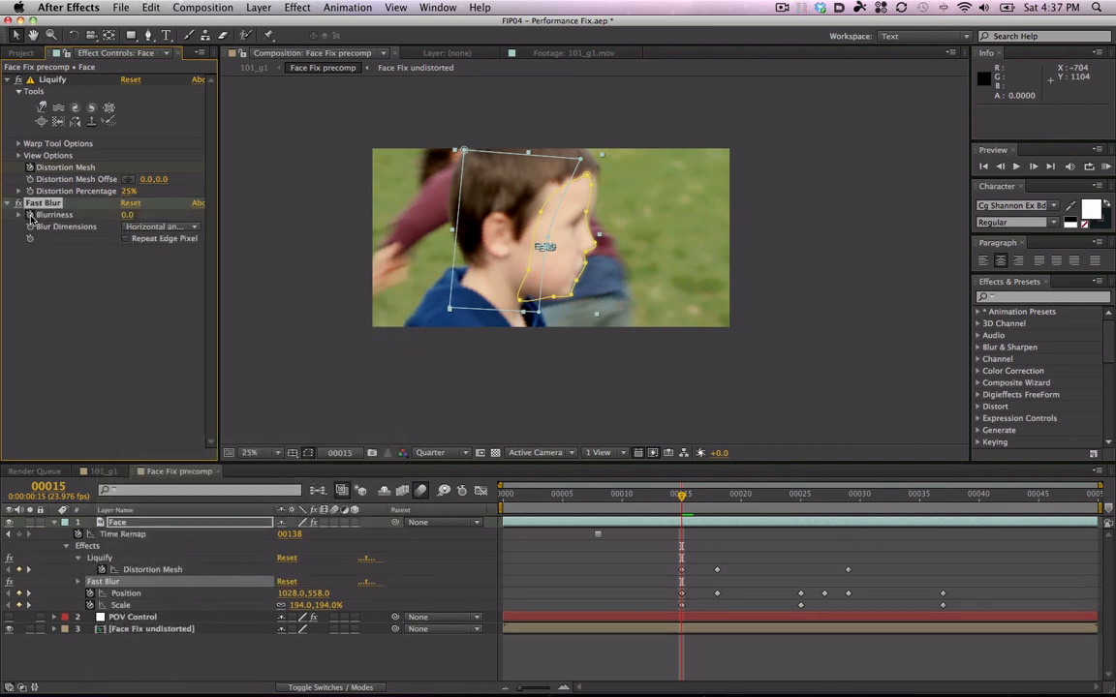
pyautogui.click(127, 216)
pyautogui.write('4')
pyautogui.click(461, 649)
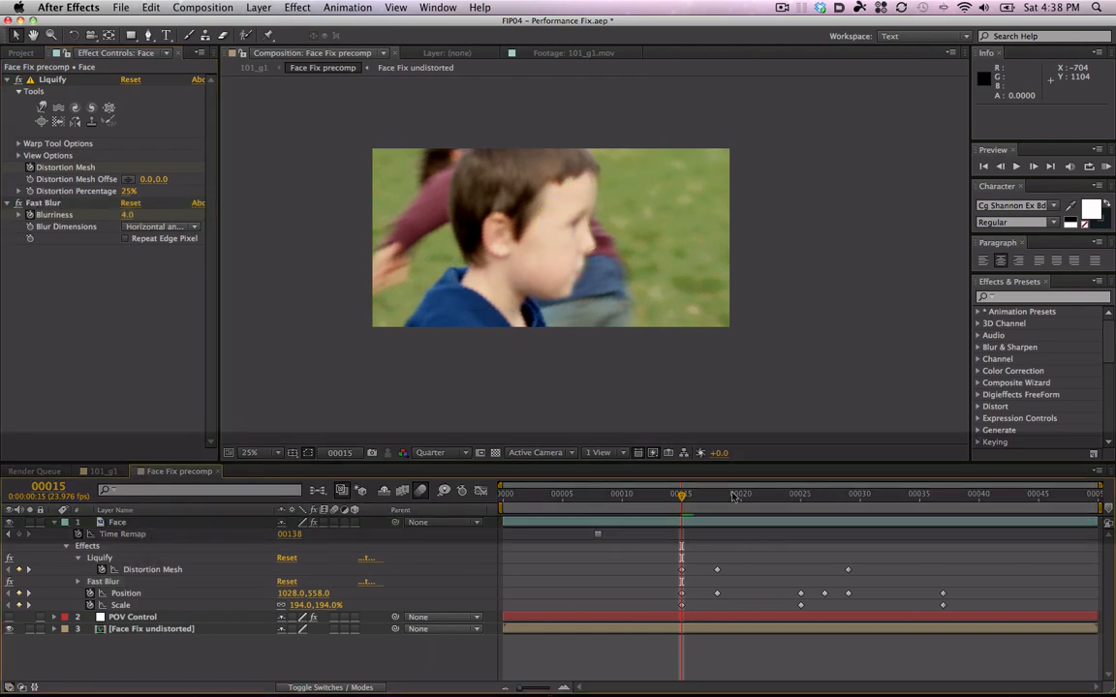
# - Keyframe the Face layer's Fast Blur Blurriness at 5 on frame 35 and go to frame 40
pyautogui.click(848, 496)
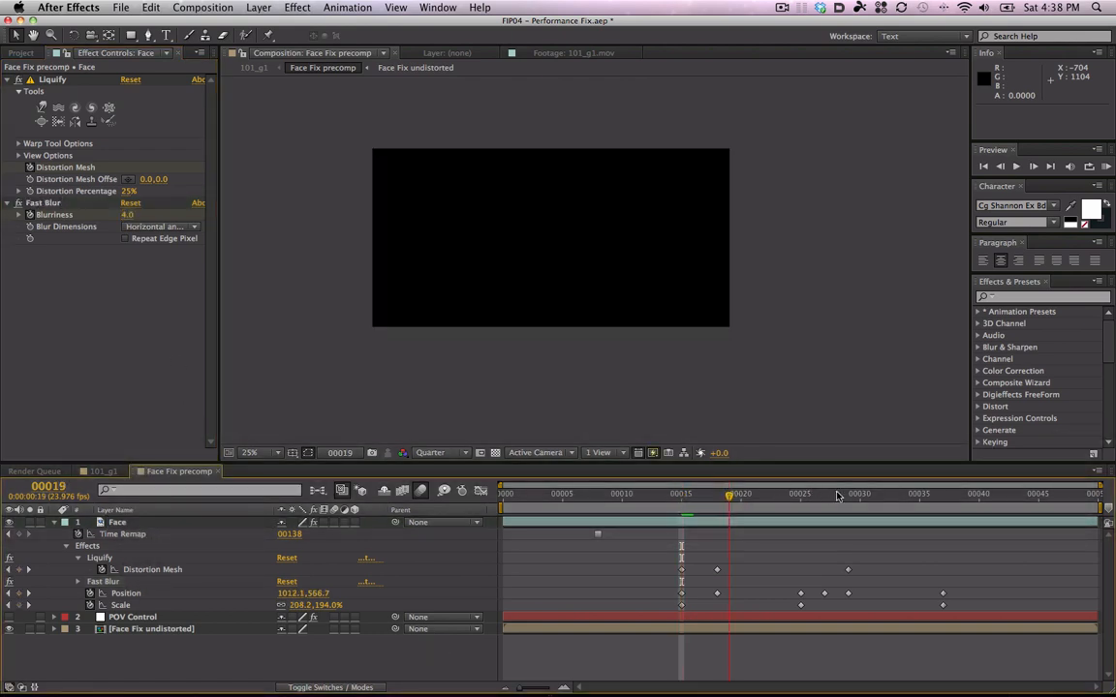
pyautogui.click(917, 496)
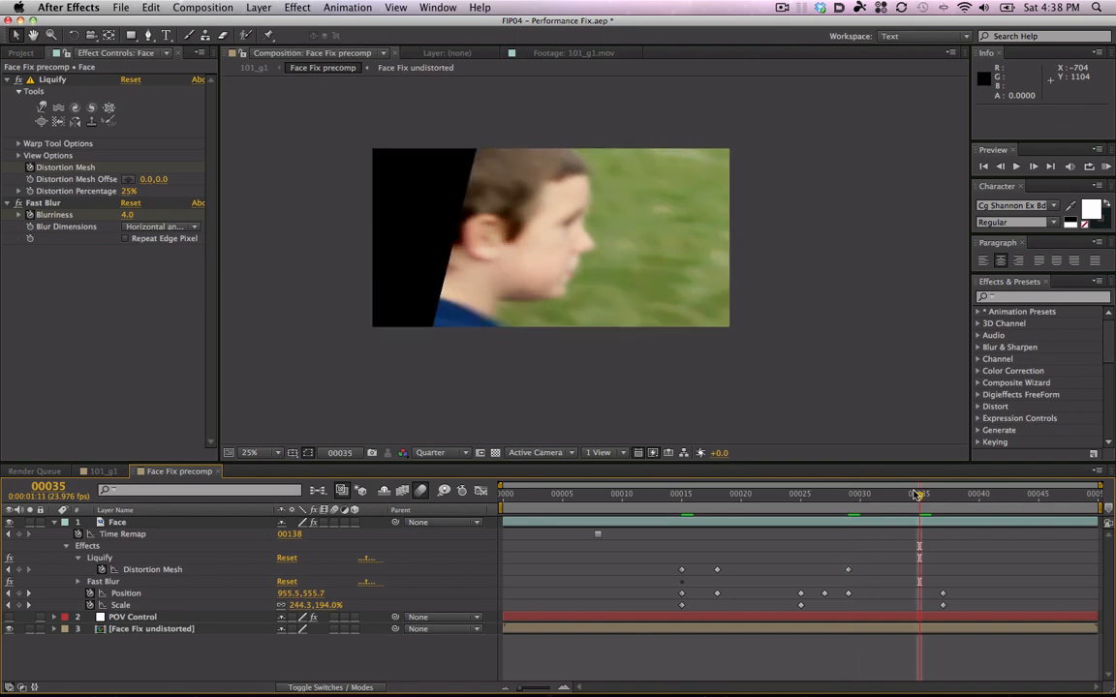
pyautogui.click(128, 214)
pyautogui.write('5')
pyautogui.click(853, 520)
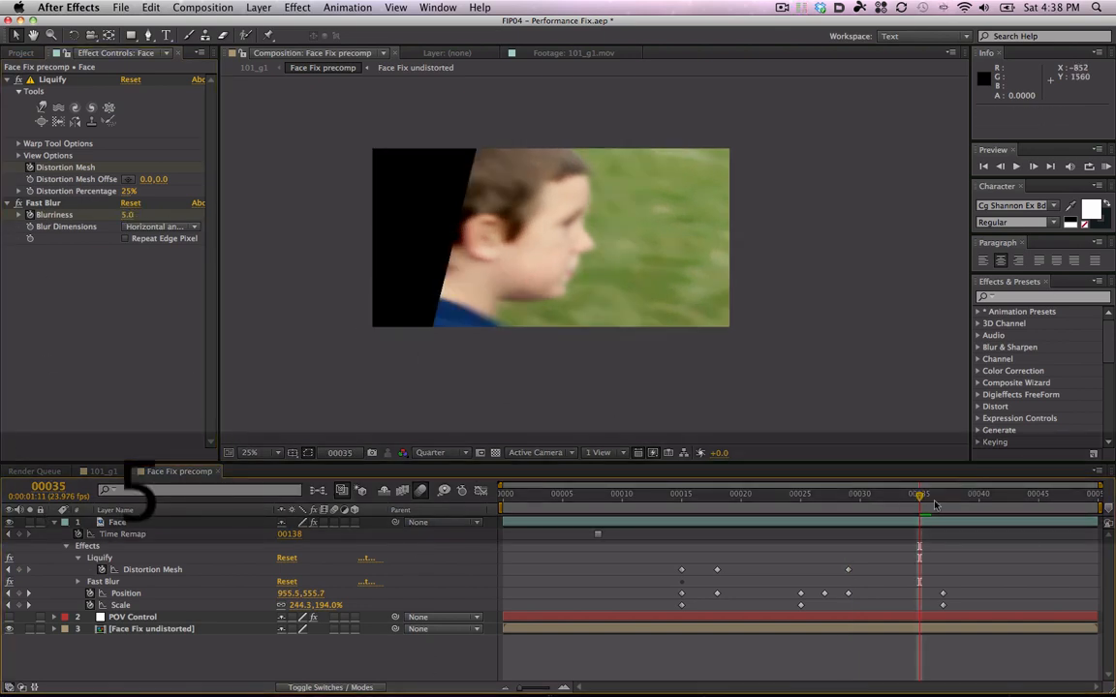
pyautogui.click(979, 495)
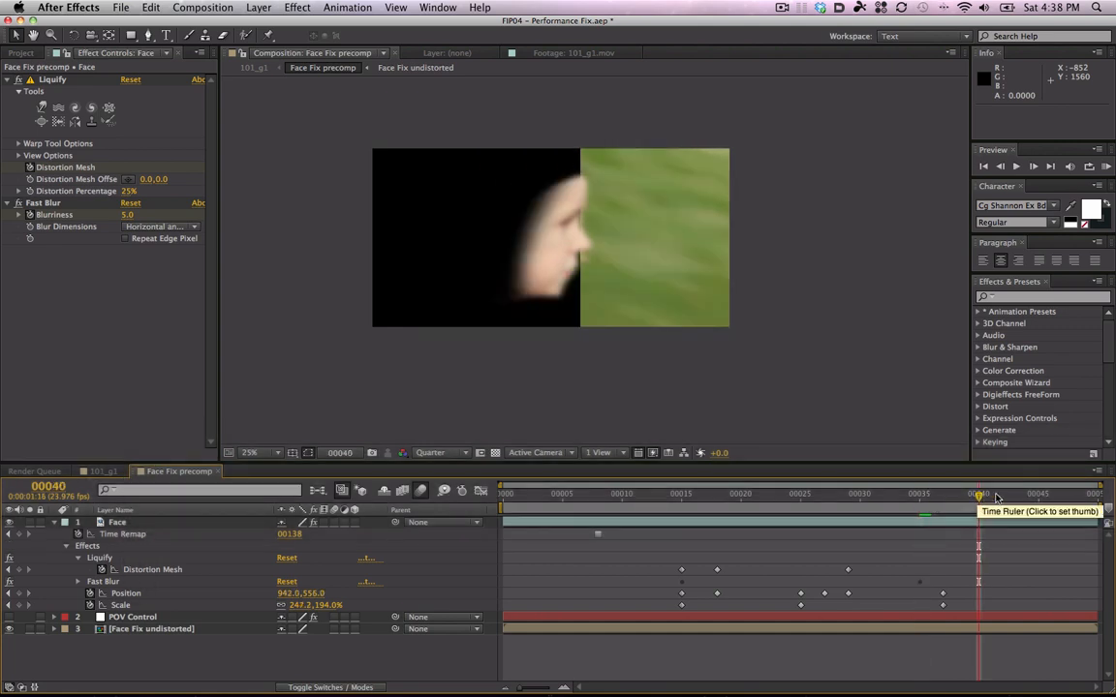
# - Keyframe the Face layer's Fast Blur Blurriness at 0 on frame 40
pyautogui.click(128, 214)
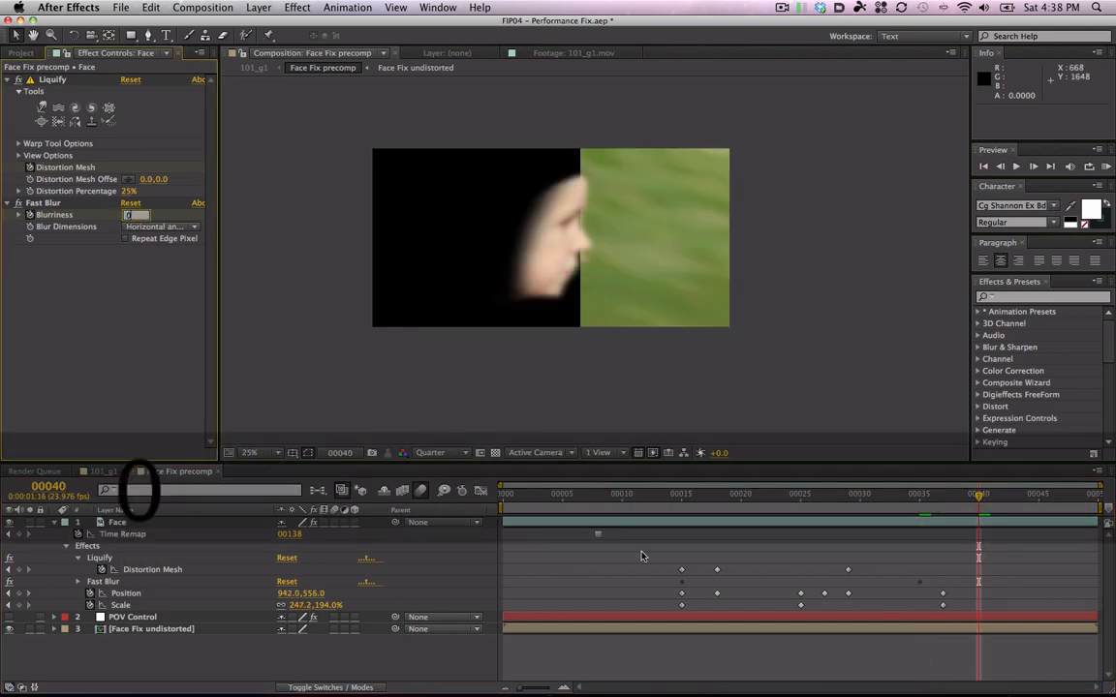
pyautogui.write('0')
pyautogui.click(684, 576)
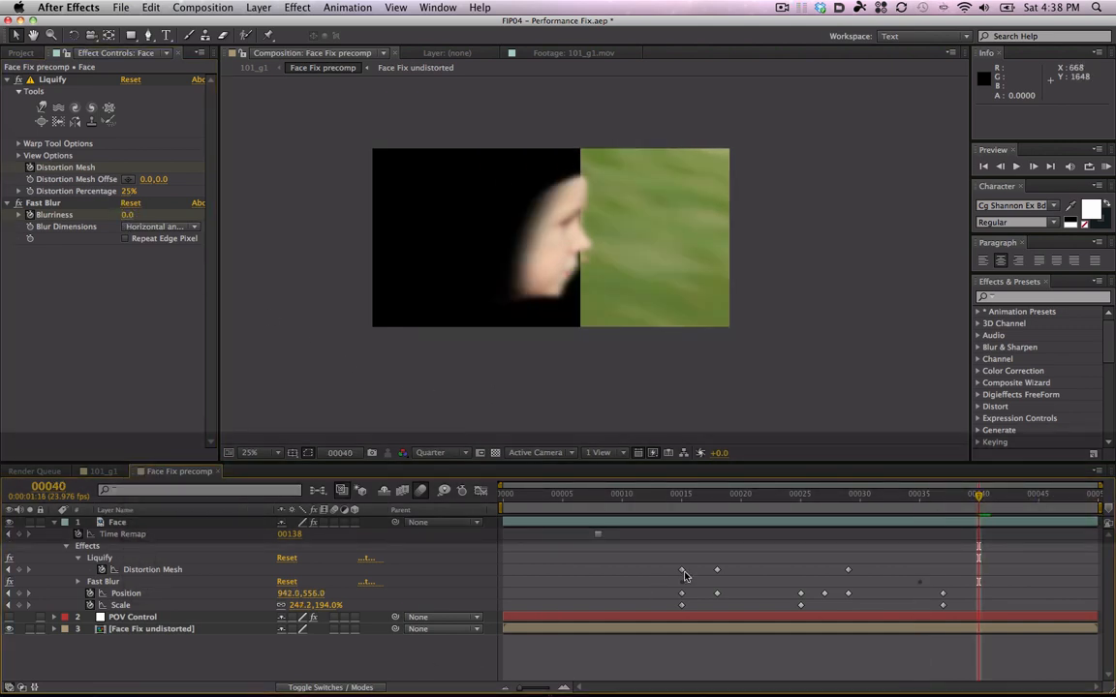
# - Reveal the Face layer's keyframed properties and keyframe the Fast Blur Blurriness at 0 on frame 10
pyautogui.click(110, 523)
pyautogui.press('u')
pyautogui.press('u')
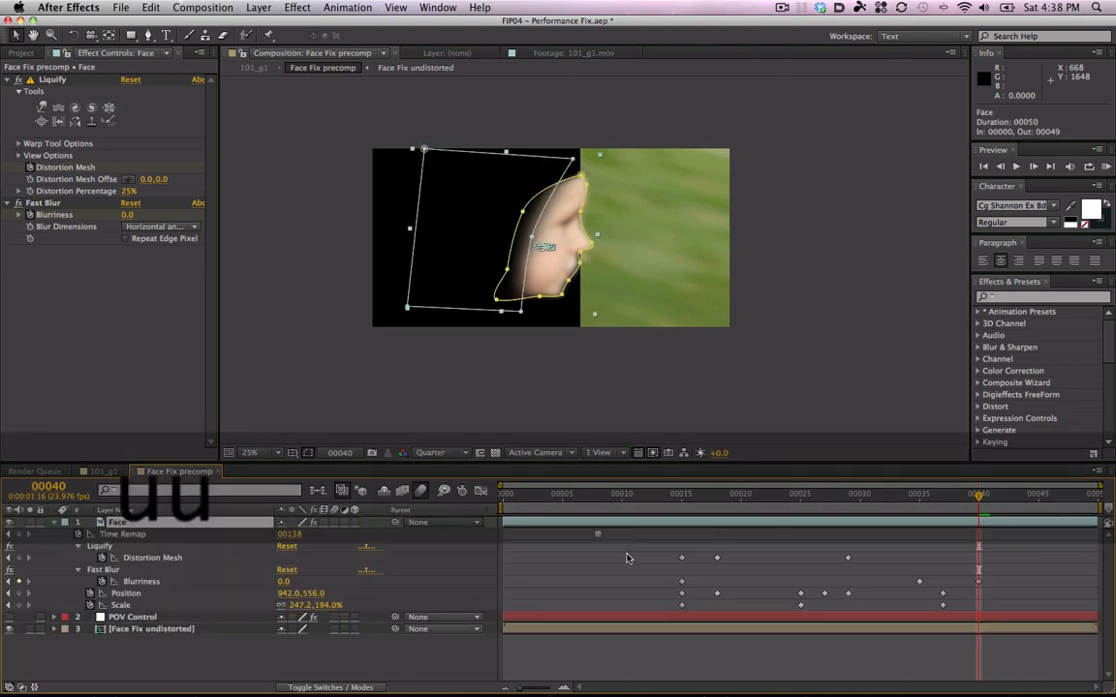
pyautogui.click(135, 583)
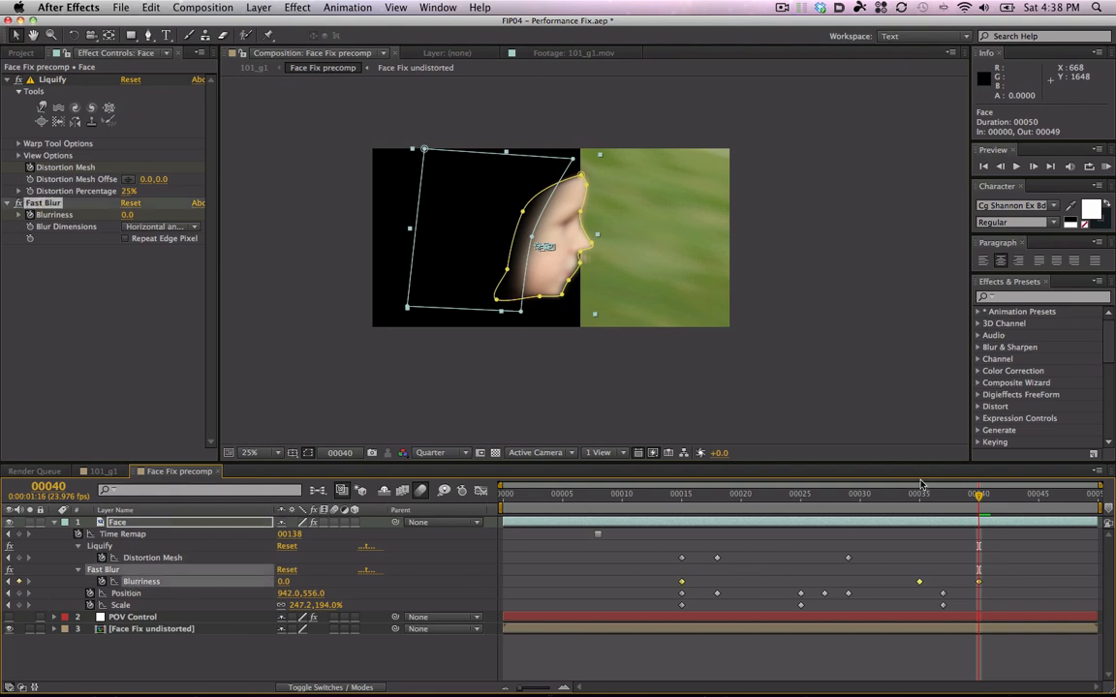
pyautogui.moveTo(747, 497); pyautogui.dragTo(621, 497)
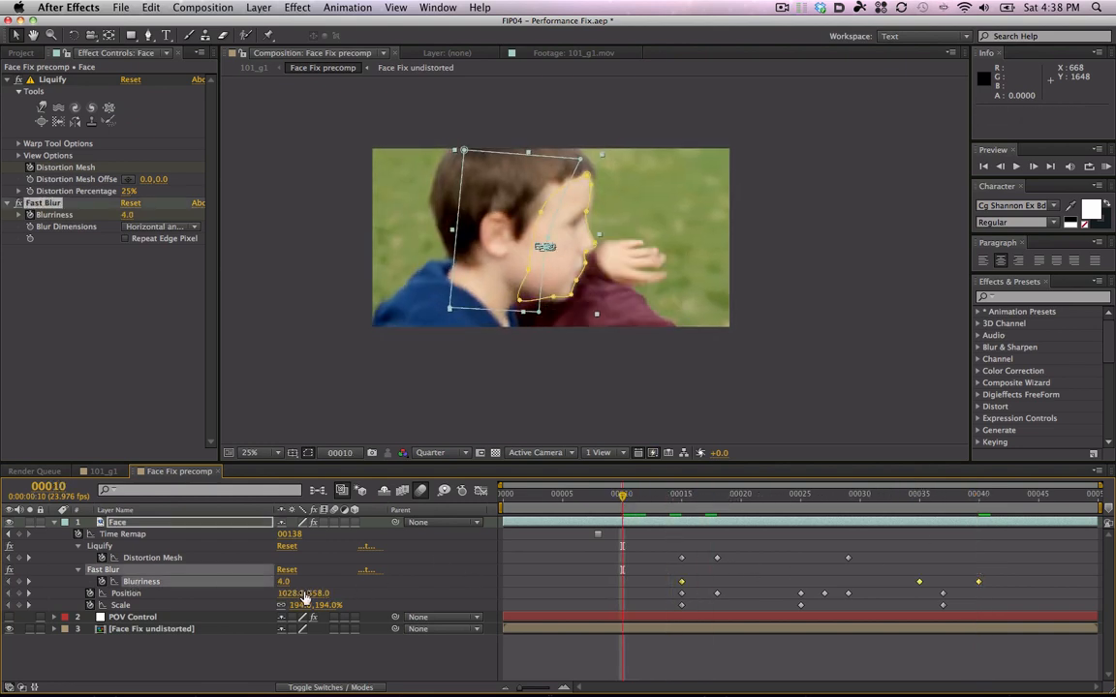
pyautogui.click(285, 581)
pyautogui.write('0')
pyautogui.press('Return')
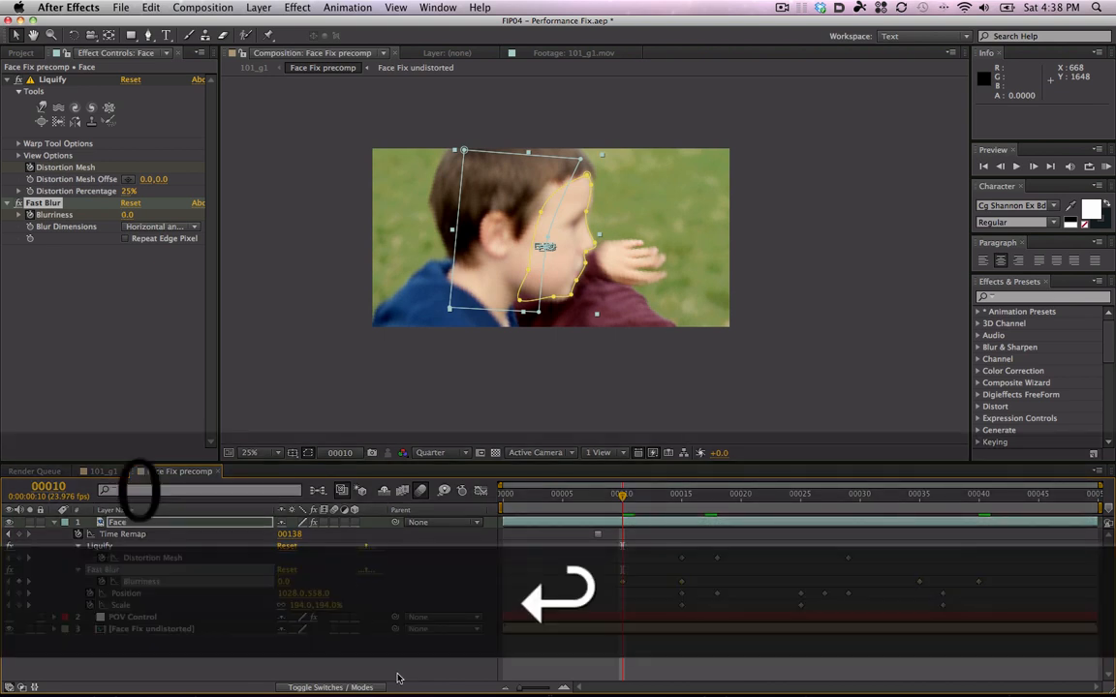
# - Preview the Face Fix precomp, and play back the 101_g1 composition to check the blurred face in context
pyautogui.press('KP_0')
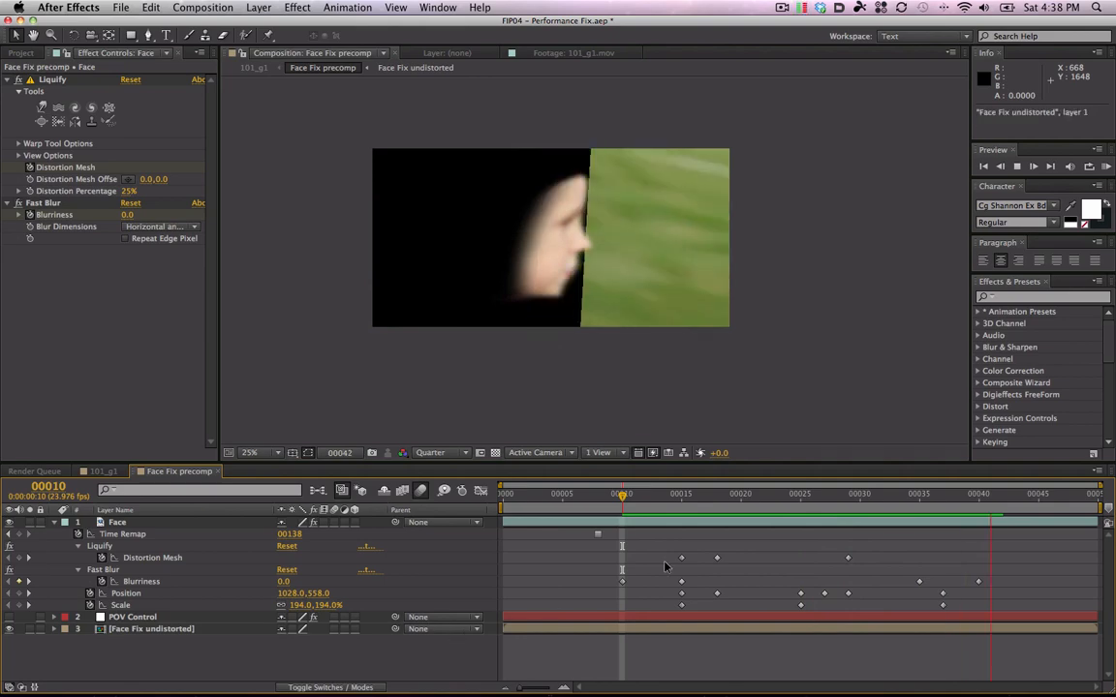
pyautogui.click(103, 471)
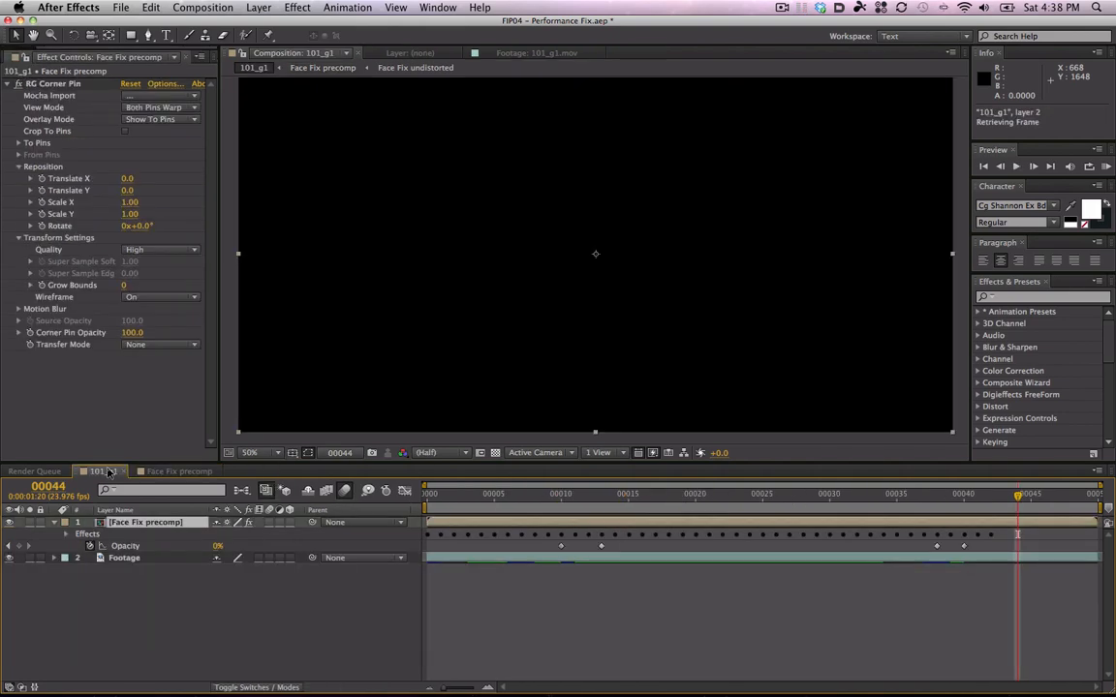
pyautogui.press('KP_0')
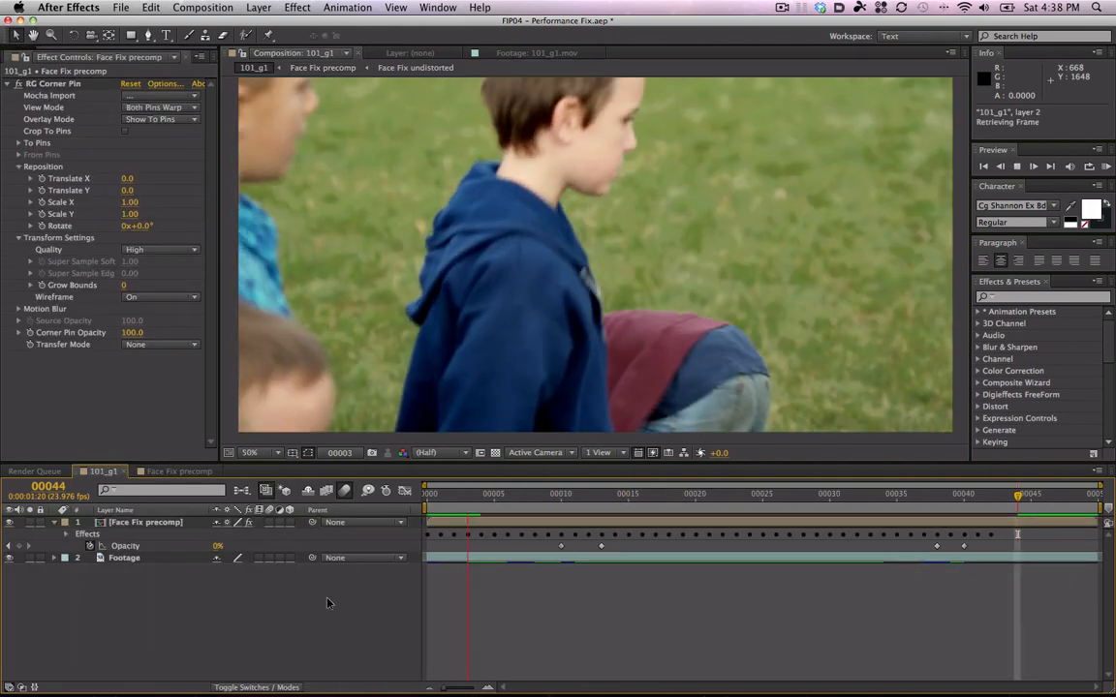
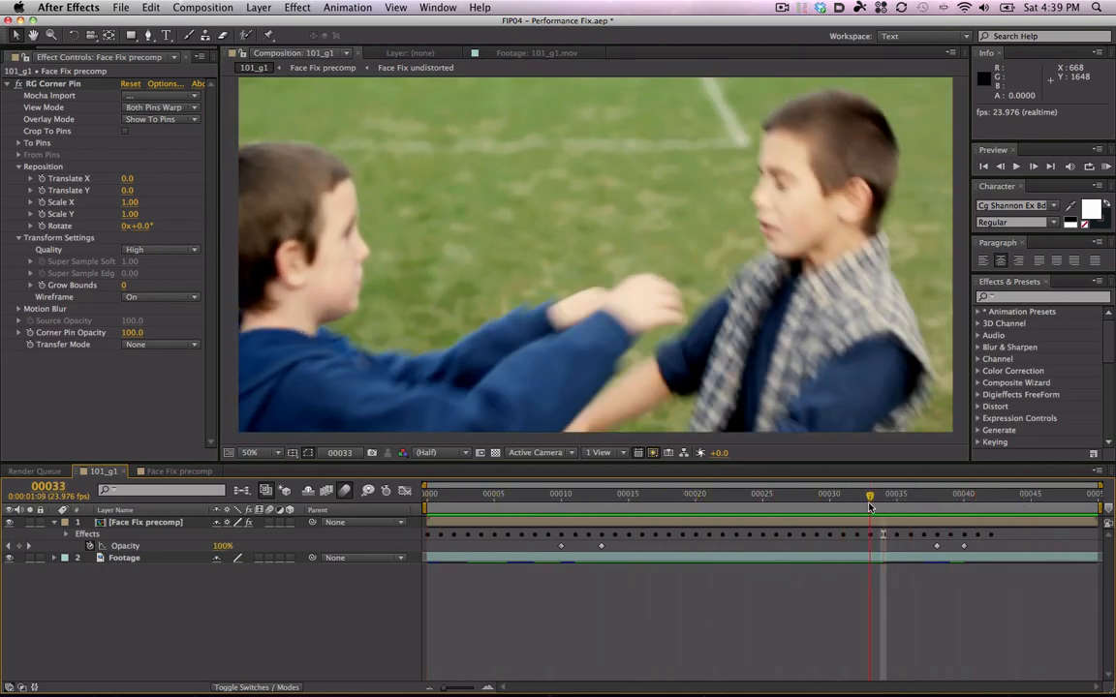
pyautogui.click(948, 503)
pyautogui.press('KP_0')
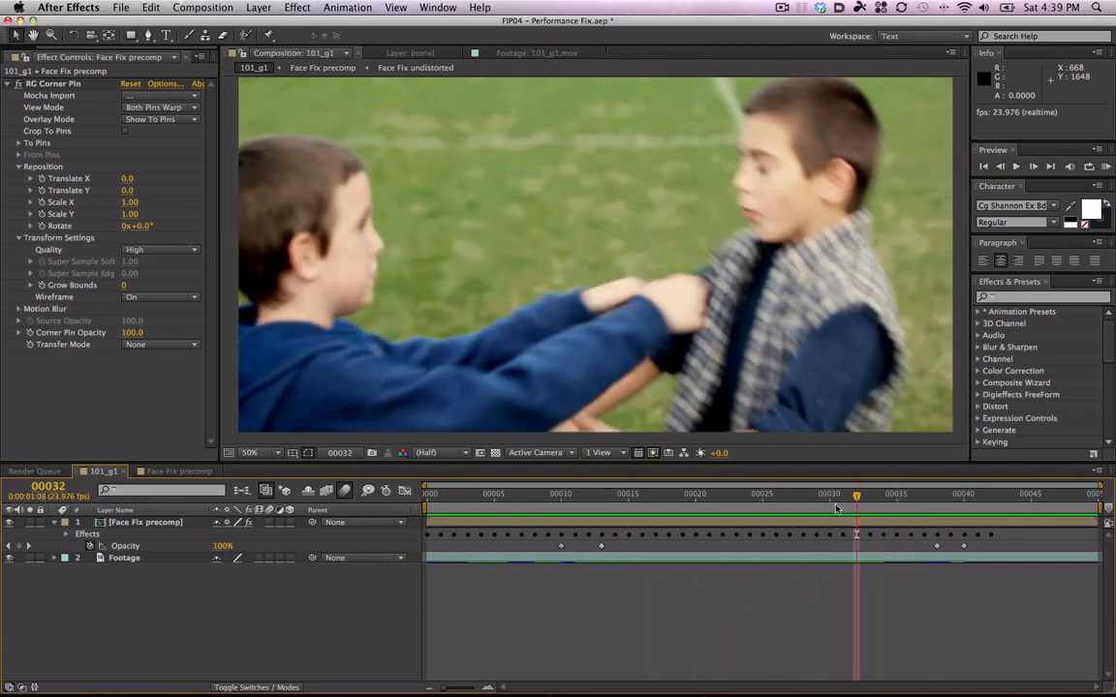
# - Add an adjustment layer to the 101_g1 composition and rename it Power Window
pyautogui.click(268, 9)
pyautogui.moveTo(262, 24)
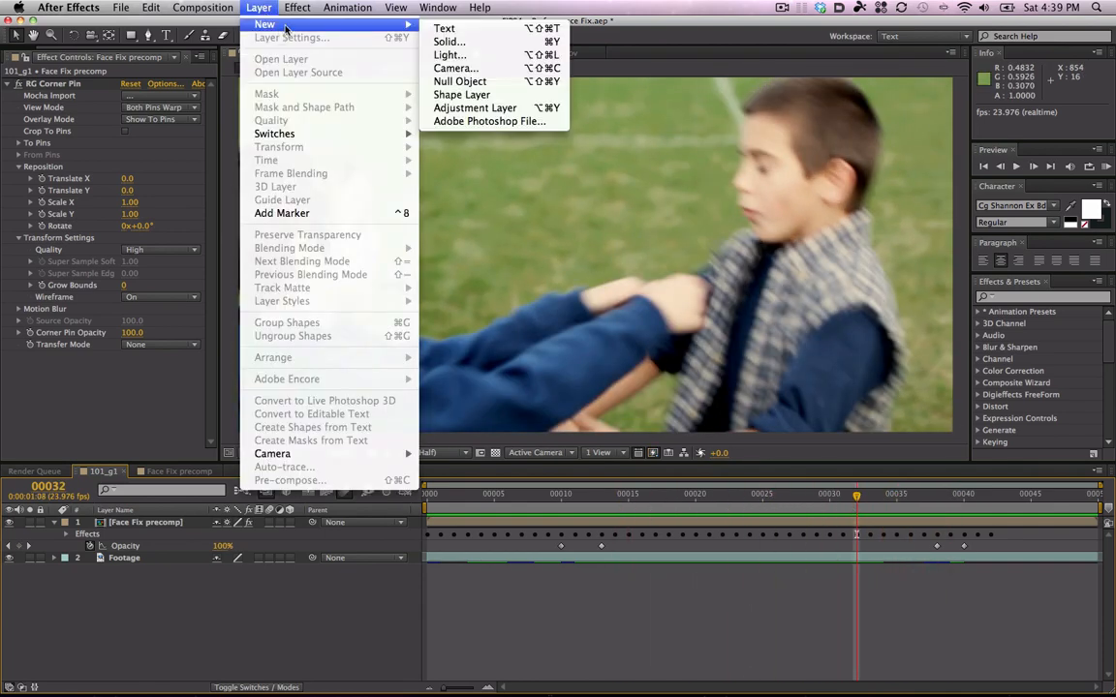
pyautogui.click(475, 109)
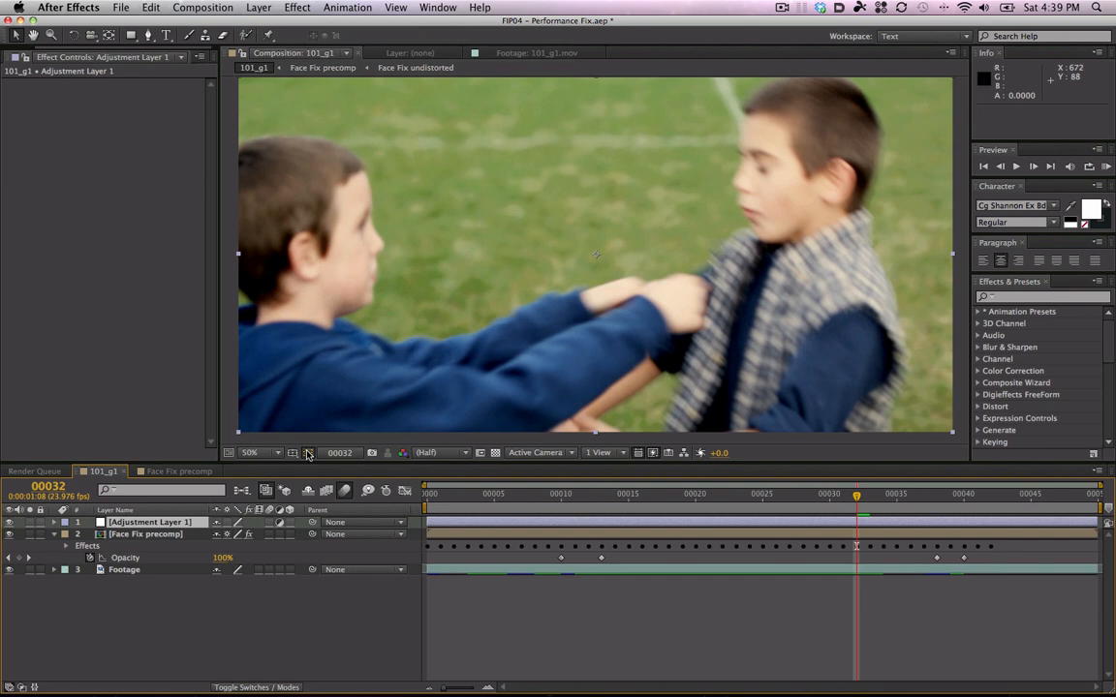
pyautogui.click(167, 524)
pyautogui.press('Return')
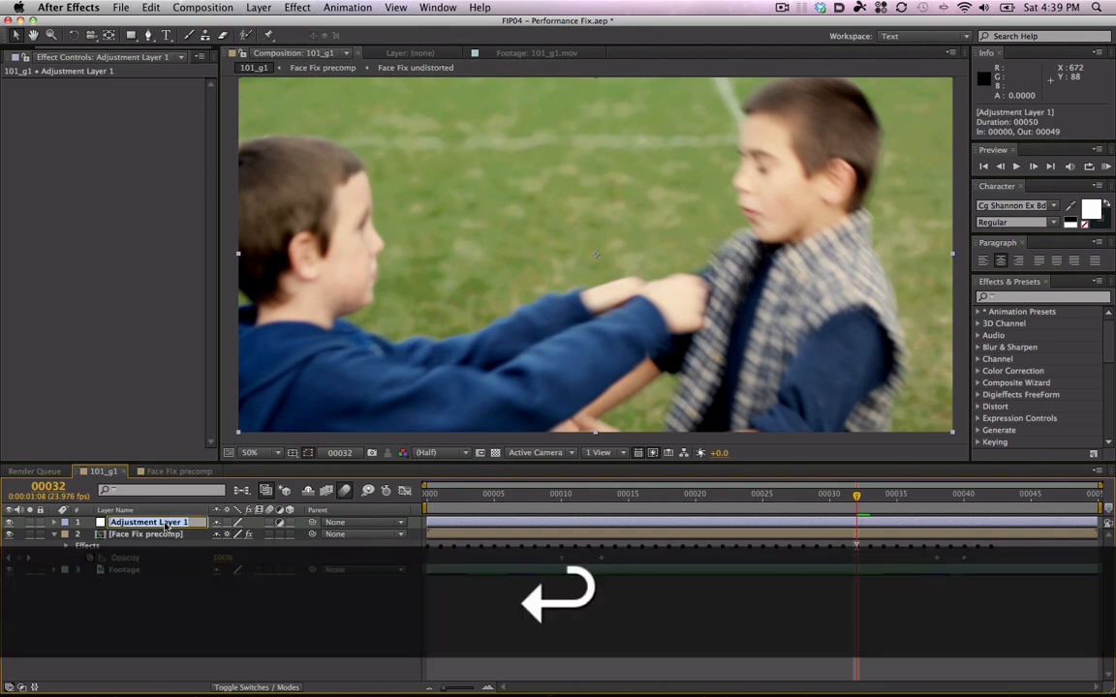
pyautogui.write('Power Window')
pyautogui.press('Return')
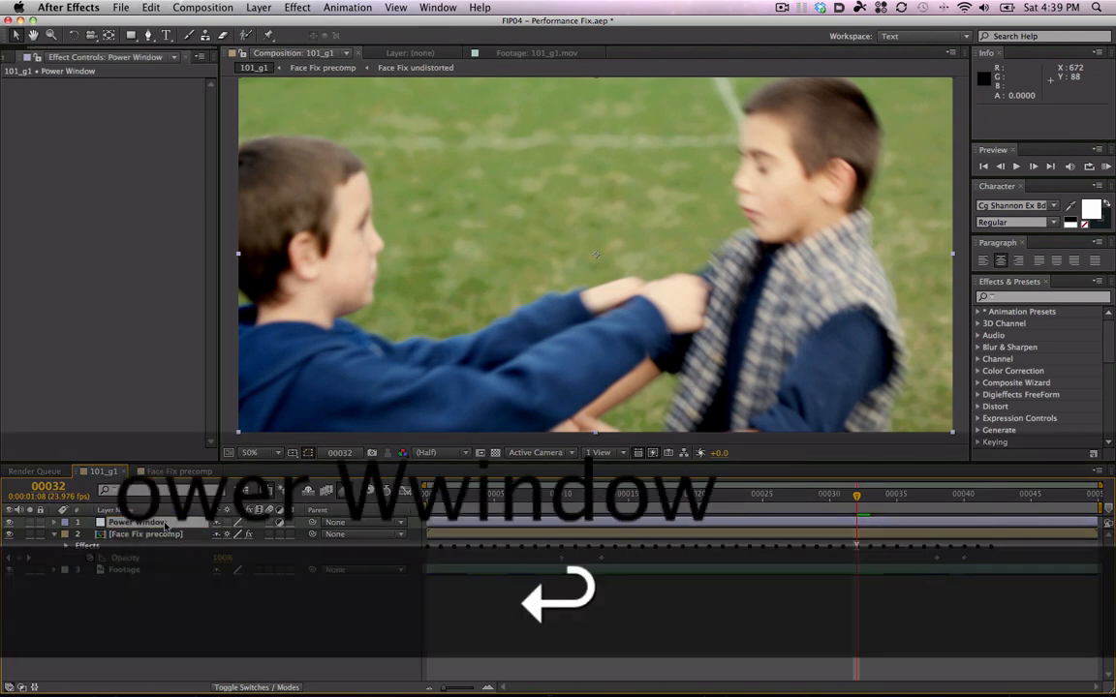
# - At frame 34, add a Curves effect to the Power Window layer and pull the RGB midtones down slightly to darken the image
pyautogui.moveTo(891, 493)
pyautogui.mouseDown()
pyautogui.moveTo(1017, 494)
pyautogui.moveTo(838, 497)
pyautogui.moveTo(883, 501)
pyautogui.mouseUp()
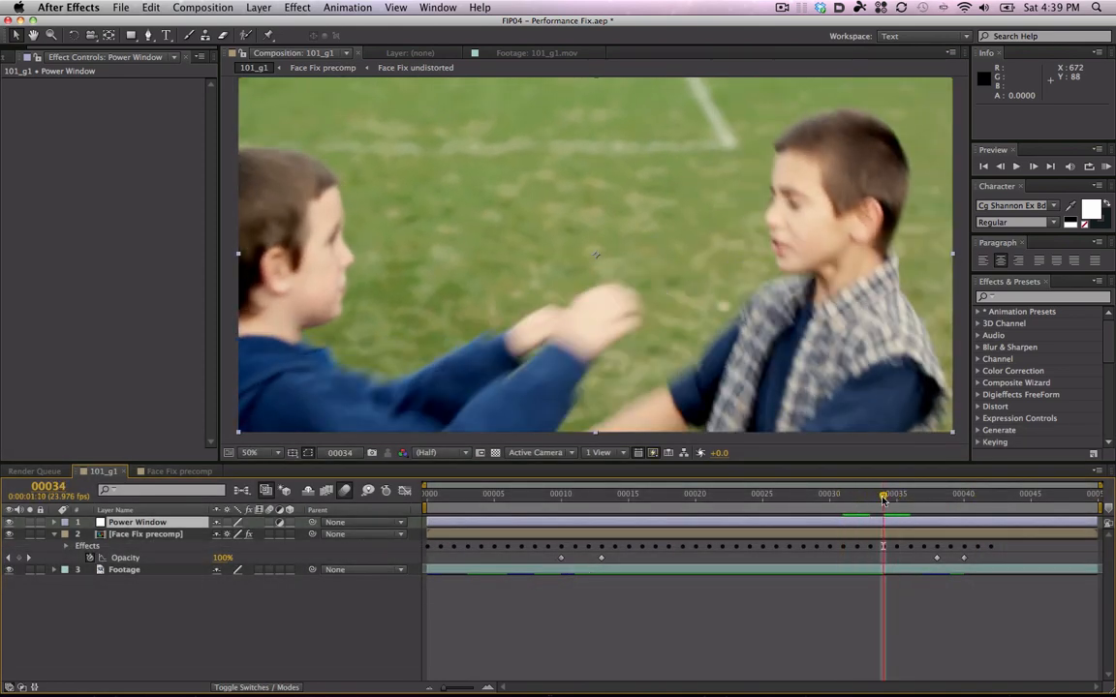
pyautogui.press(',')
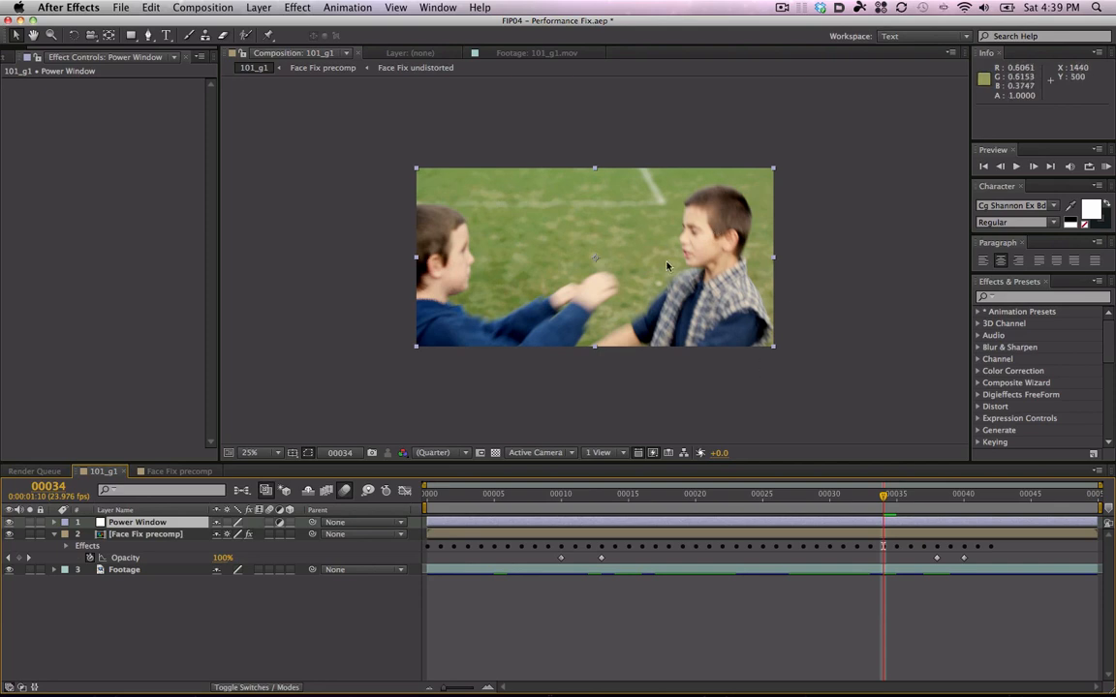
pyautogui.rightClick(55, 192)
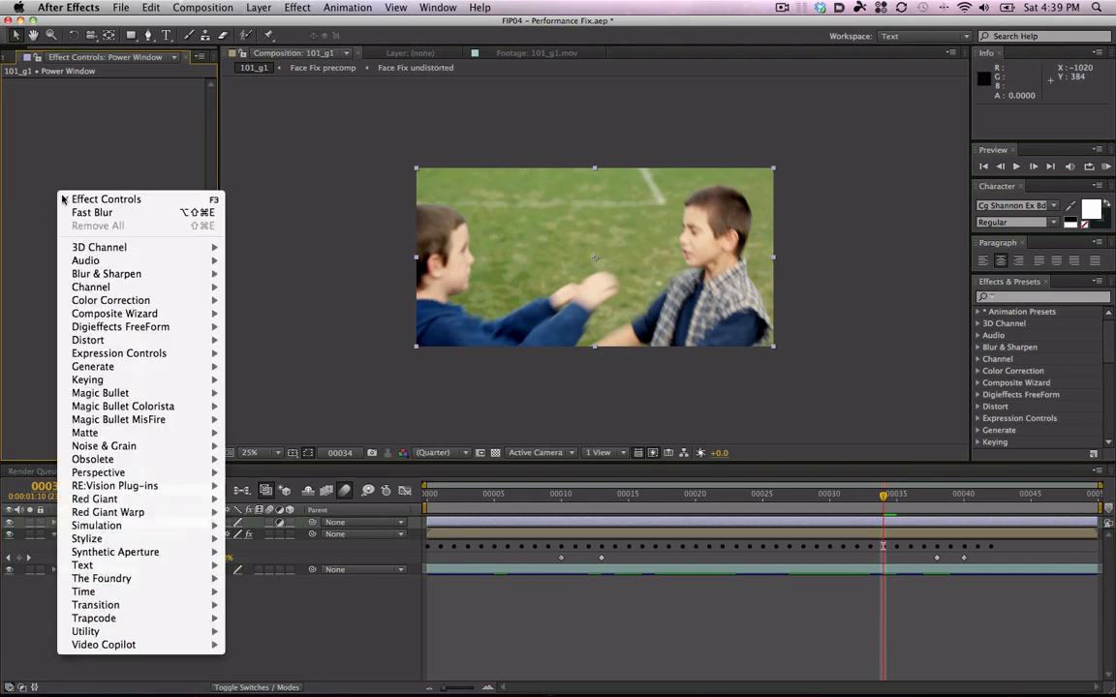
pyautogui.moveTo(169, 301)
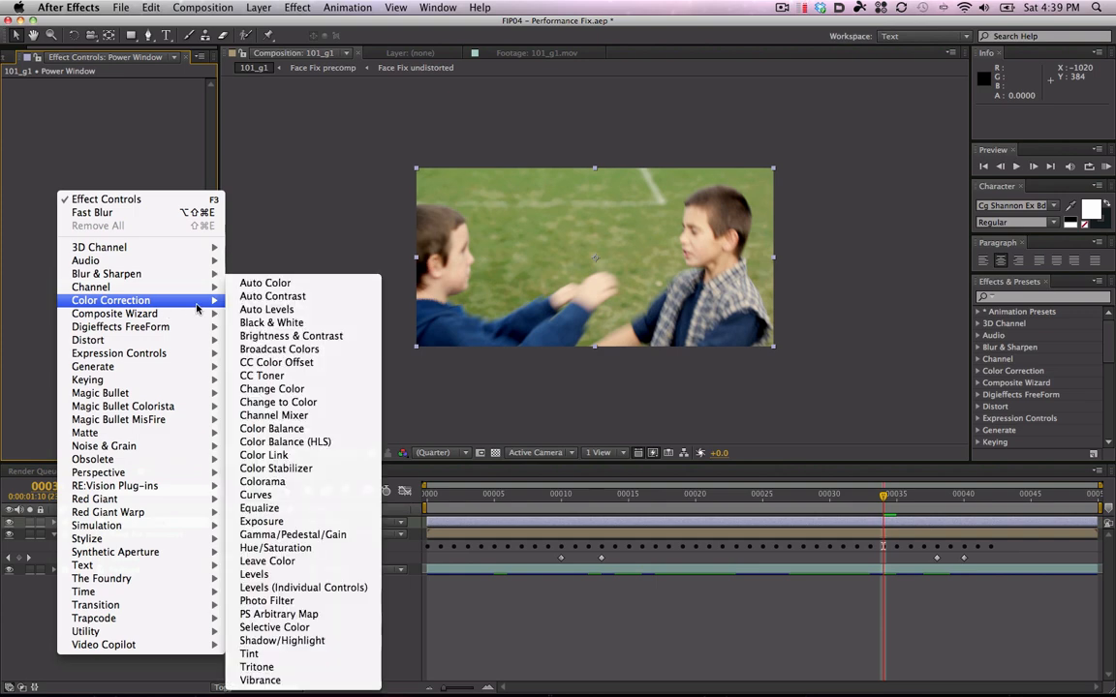
pyautogui.click(266, 495)
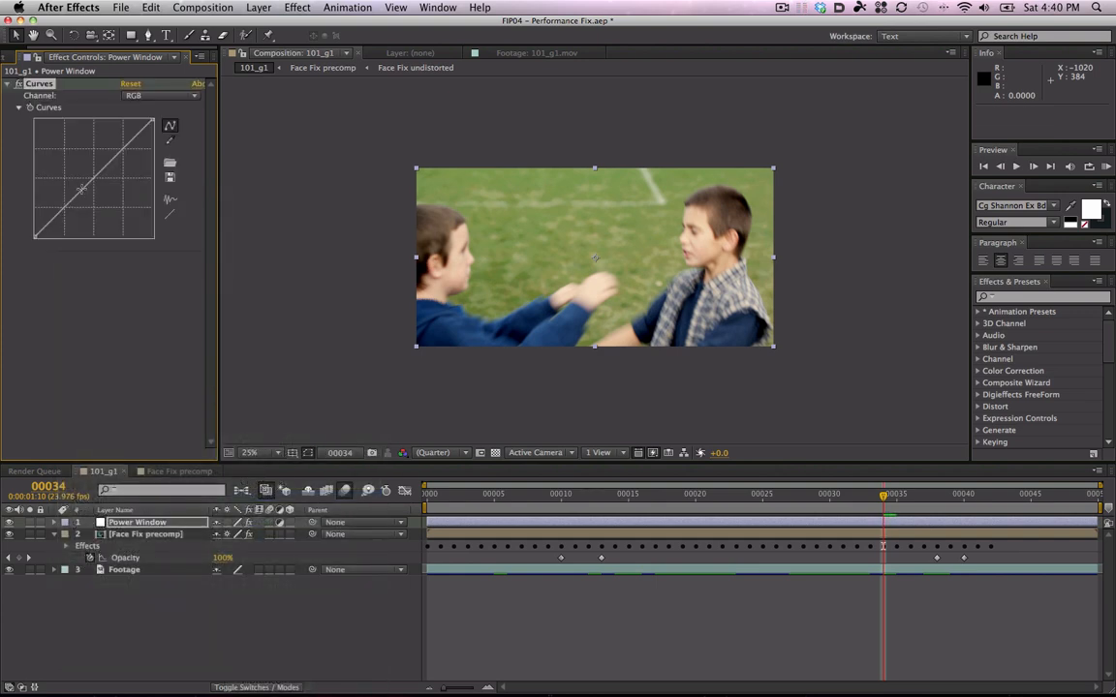
pyautogui.moveTo(82, 187); pyautogui.dragTo(87, 199)
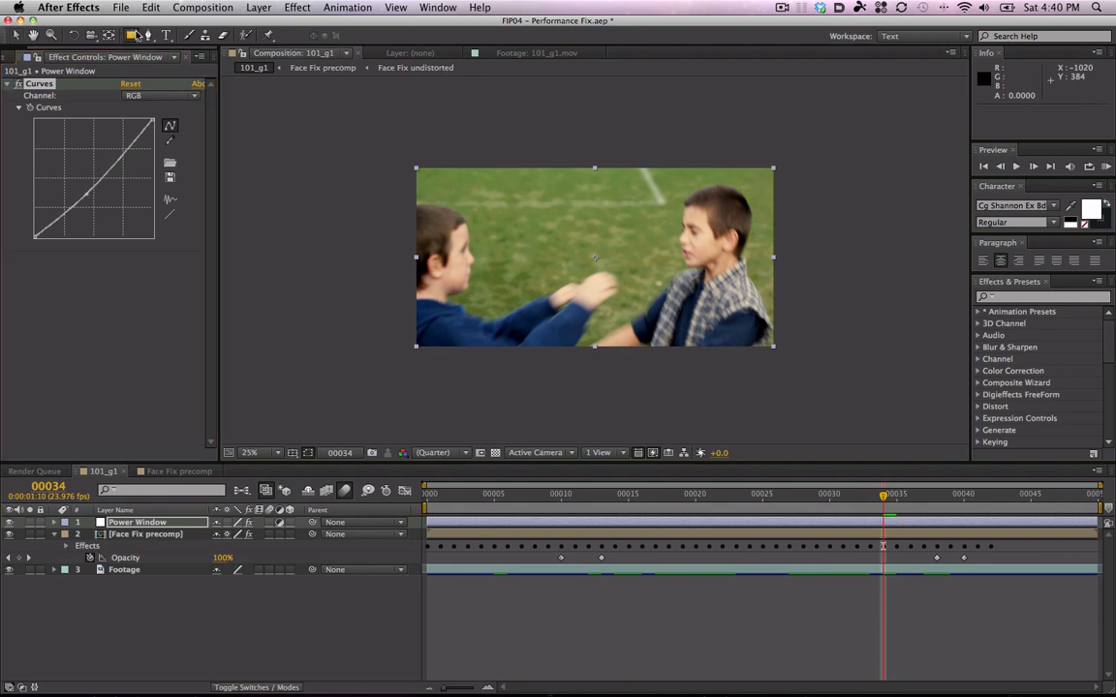
# - Draw a tall elliptical mask on the Power Window layer, rotate it about 23 degrees and place it around the plaid-vested boy
pyautogui.moveTo(132, 36); pyautogui.dragTo(191, 65)
pyautogui.moveTo(669, 160); pyautogui.dragTo(834, 403)
pyautogui.press('v')
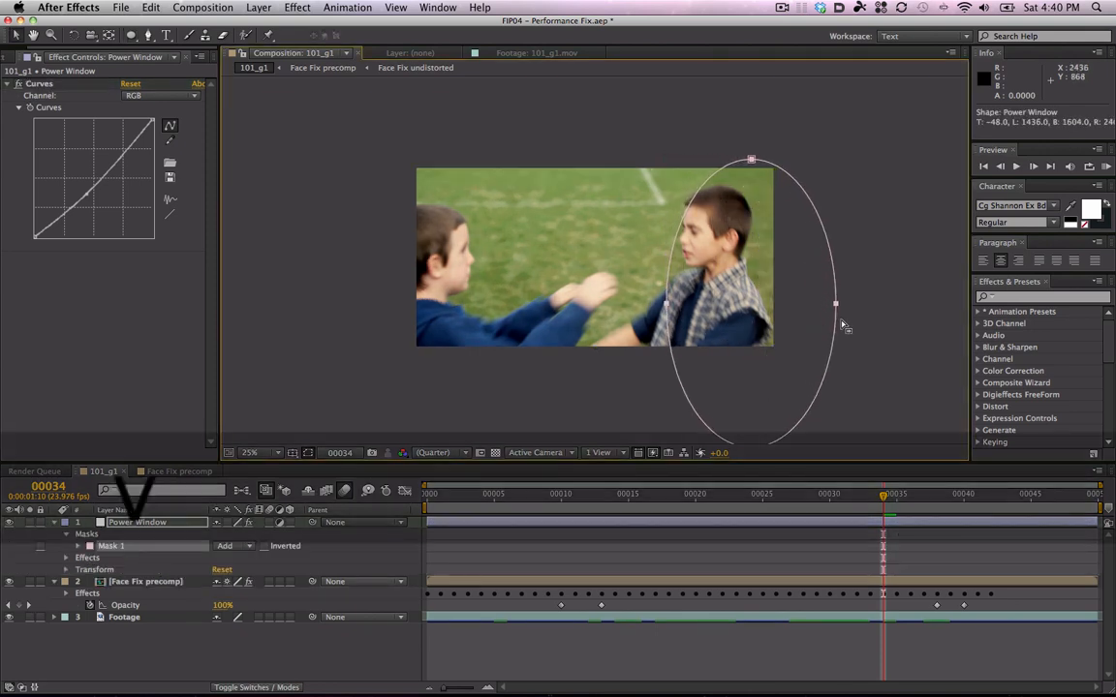
pyautogui.press('super+t')
pyautogui.moveTo(863, 266); pyautogui.dragTo(877, 334)
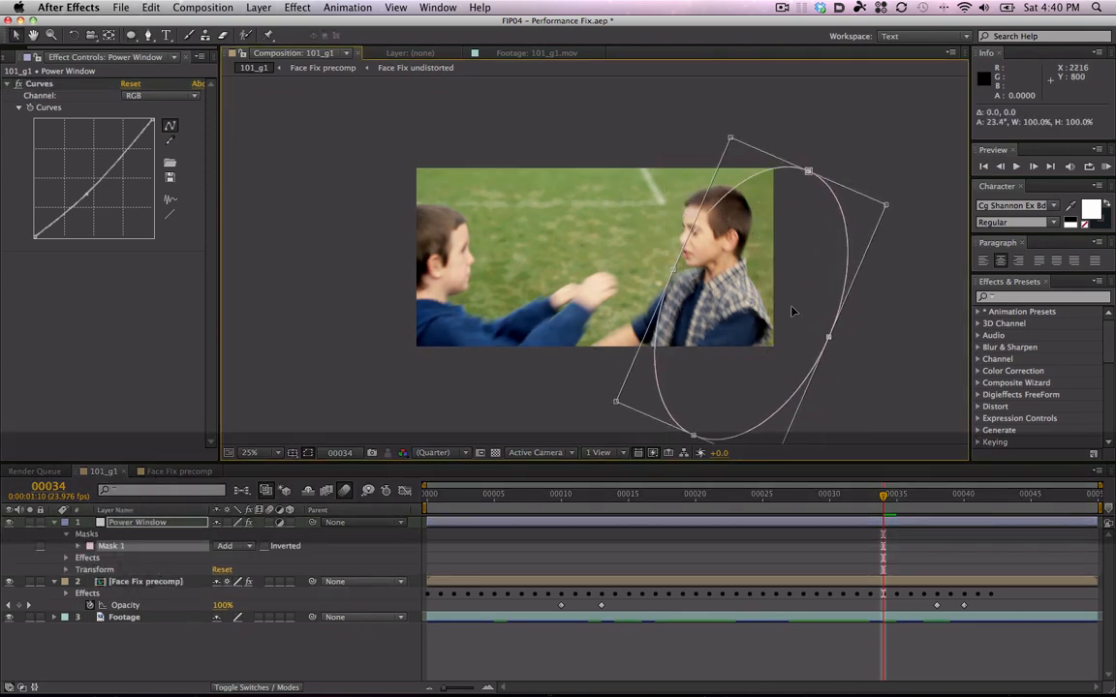
pyautogui.moveTo(711, 275); pyautogui.dragTo(663, 246)
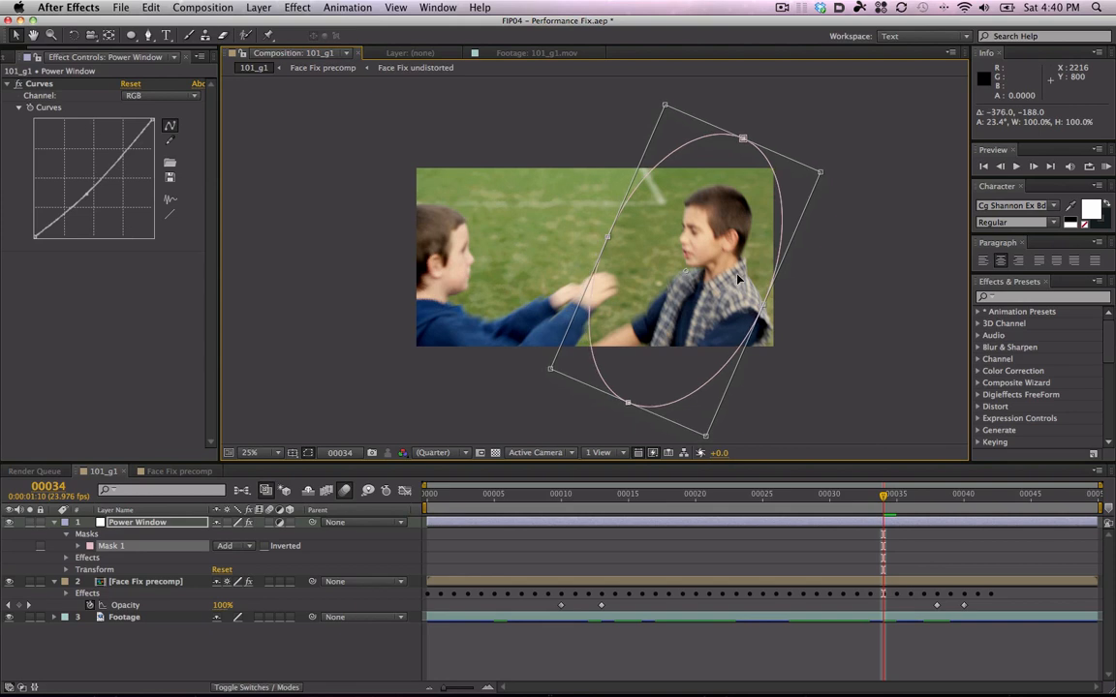
# - Set the Power Window layer's mask to Subtract with a Mask Feather of 430 pixels
pyautogui.click(121, 523)
pyautogui.click(247, 548)
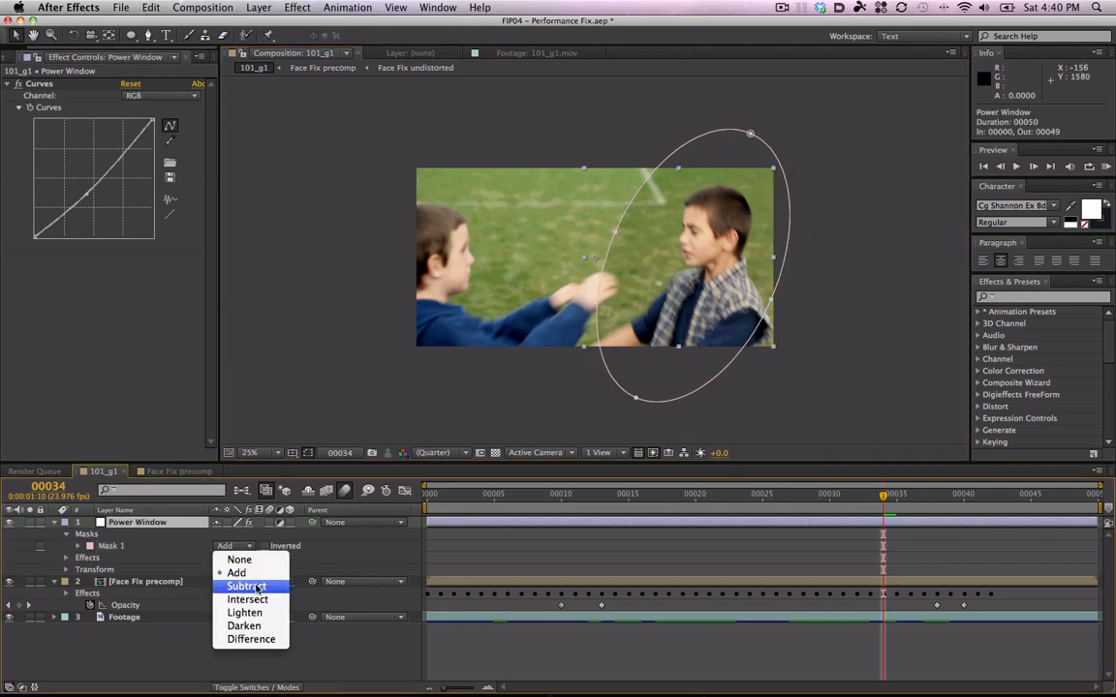
pyautogui.click(256, 588)
pyautogui.press('f')
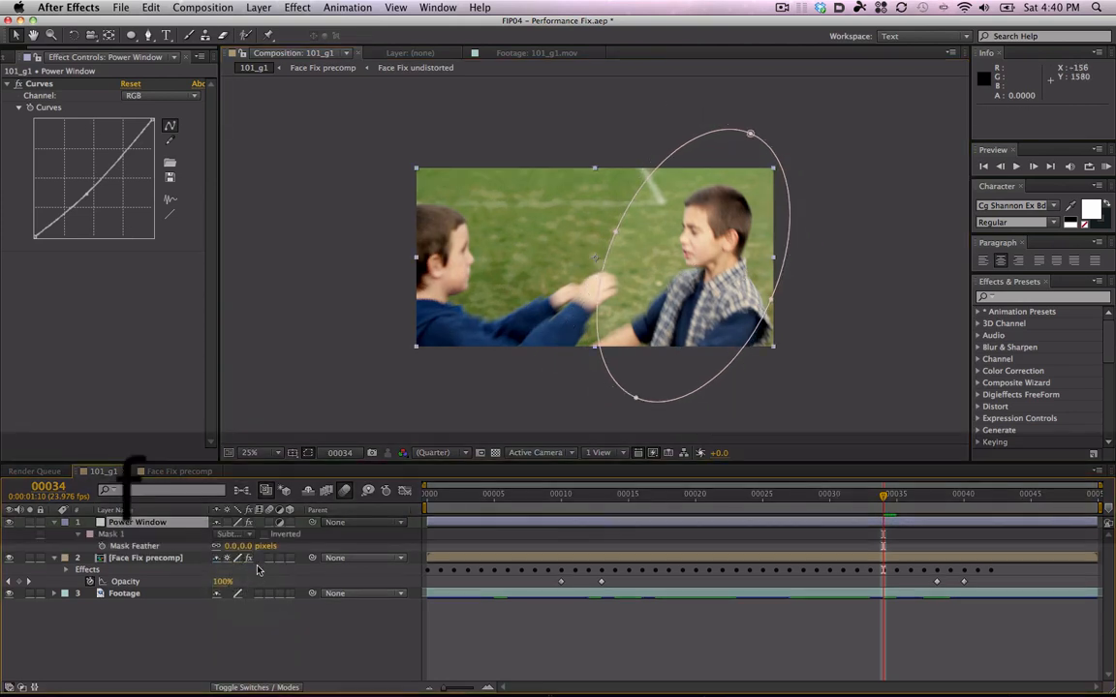
pyautogui.moveTo(243, 547); pyautogui.dragTo(547, 546)
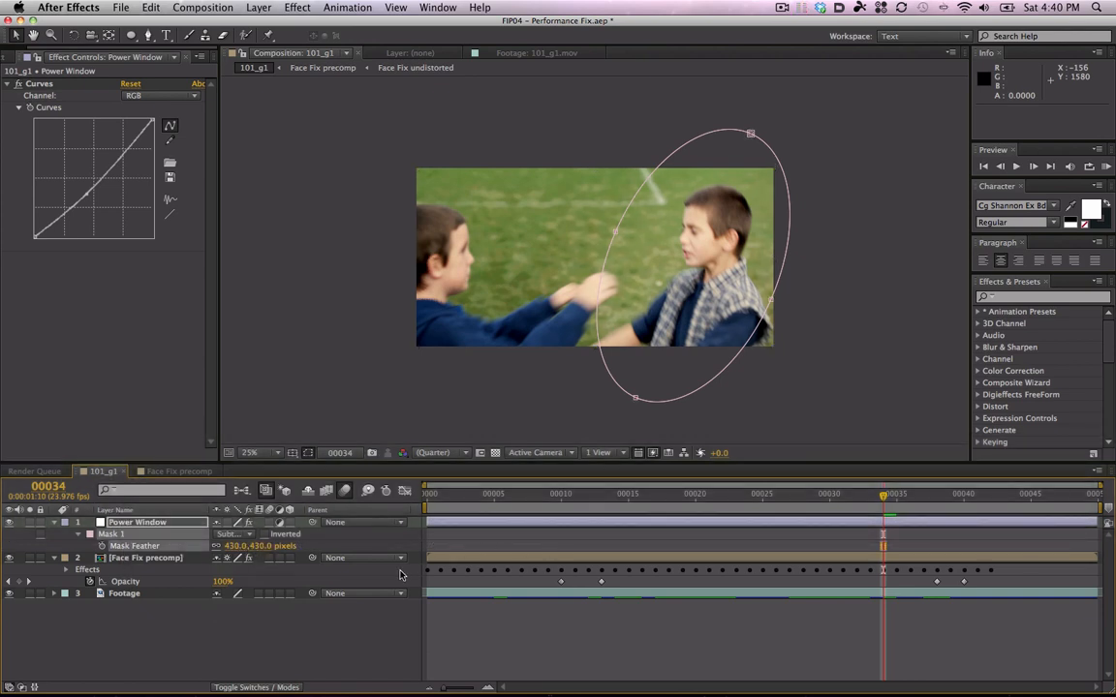
pyautogui.click(358, 636)
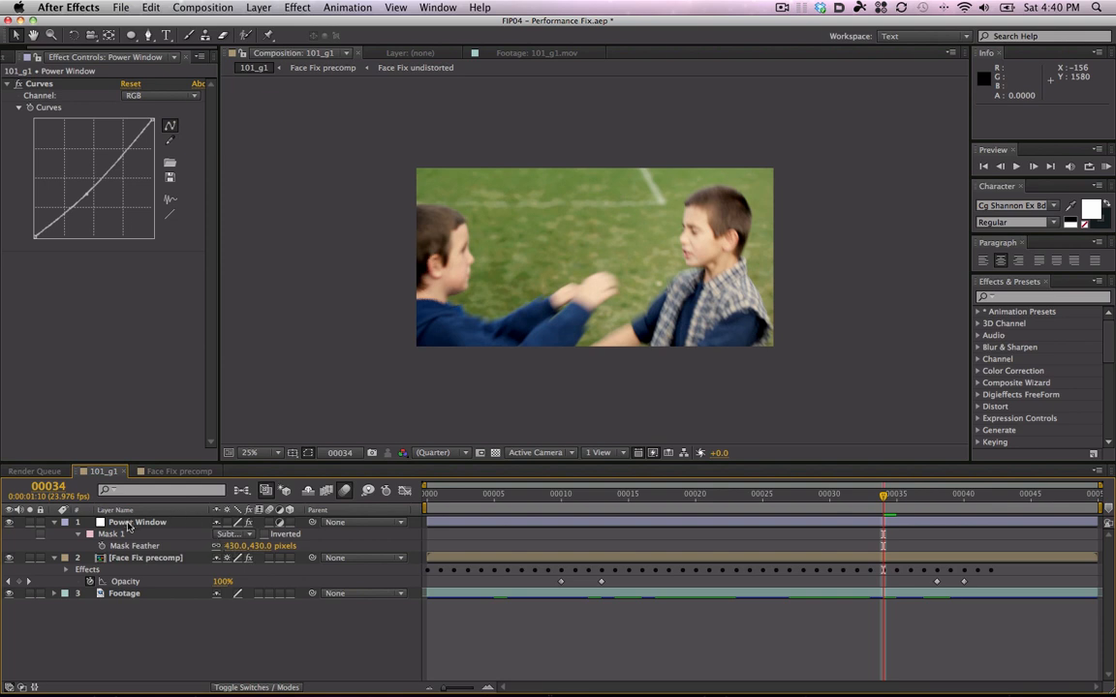
# - Set the Power Window mask's Mask Expansion to 255 pixels
pyautogui.click(78, 535)
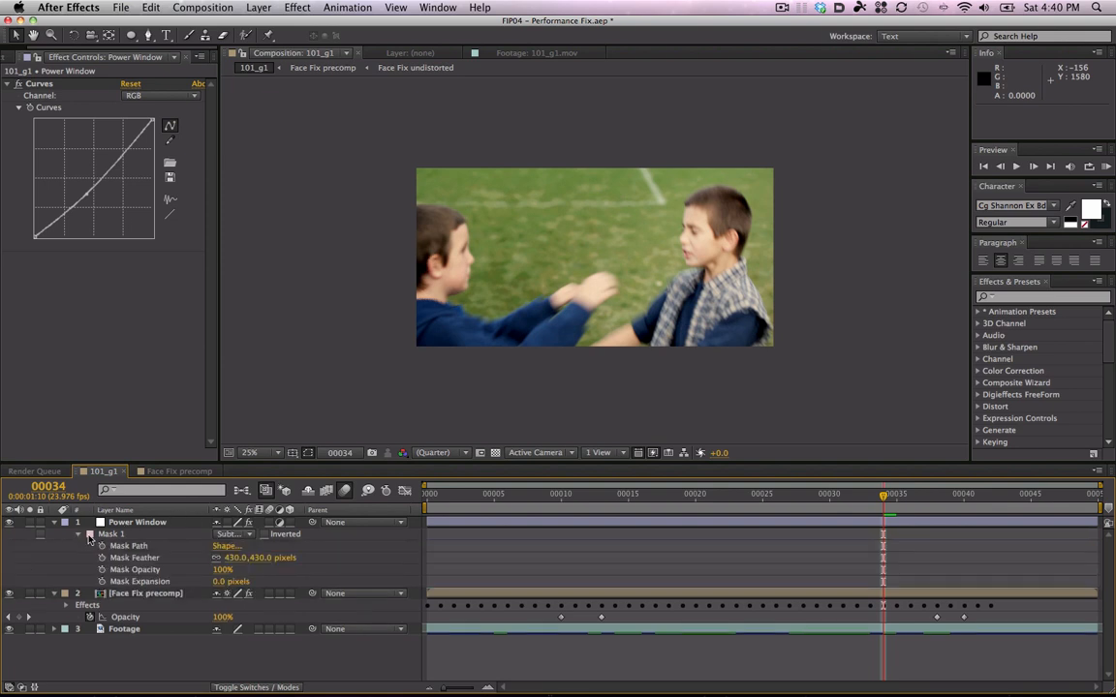
pyautogui.moveTo(222, 586); pyautogui.dragTo(299, 582)
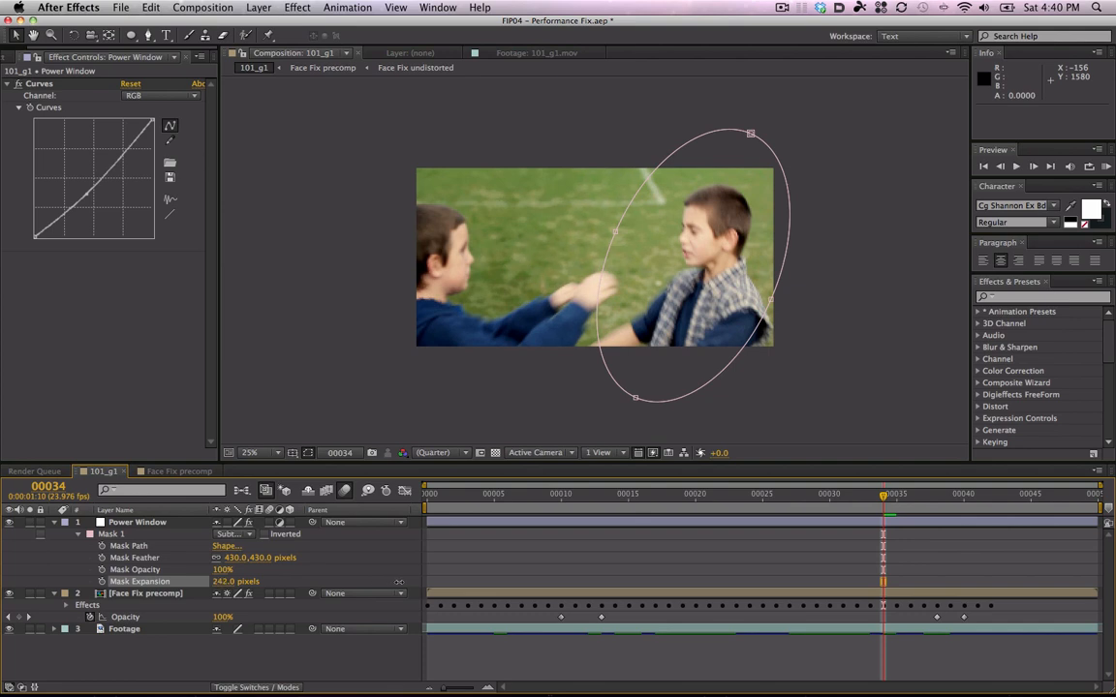
pyautogui.moveTo(399, 581); pyautogui.dragTo(411, 582)
pyautogui.click(308, 579)
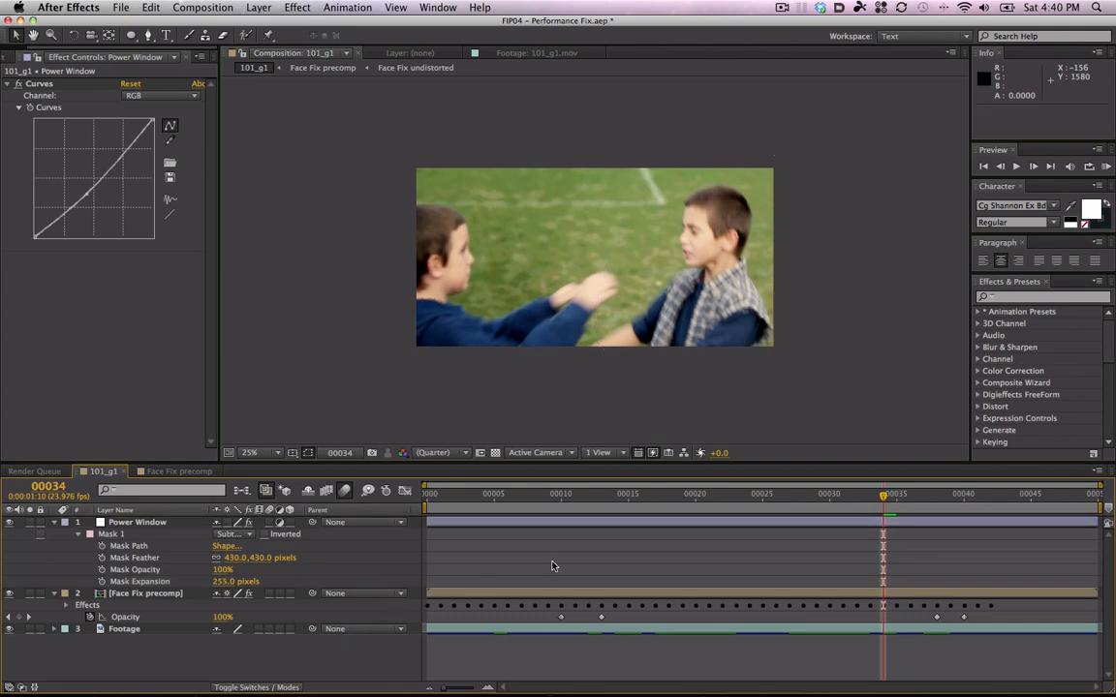
# - Keyframe the Power Window mask's Mask Path at frame 34
pyautogui.click(166, 521)
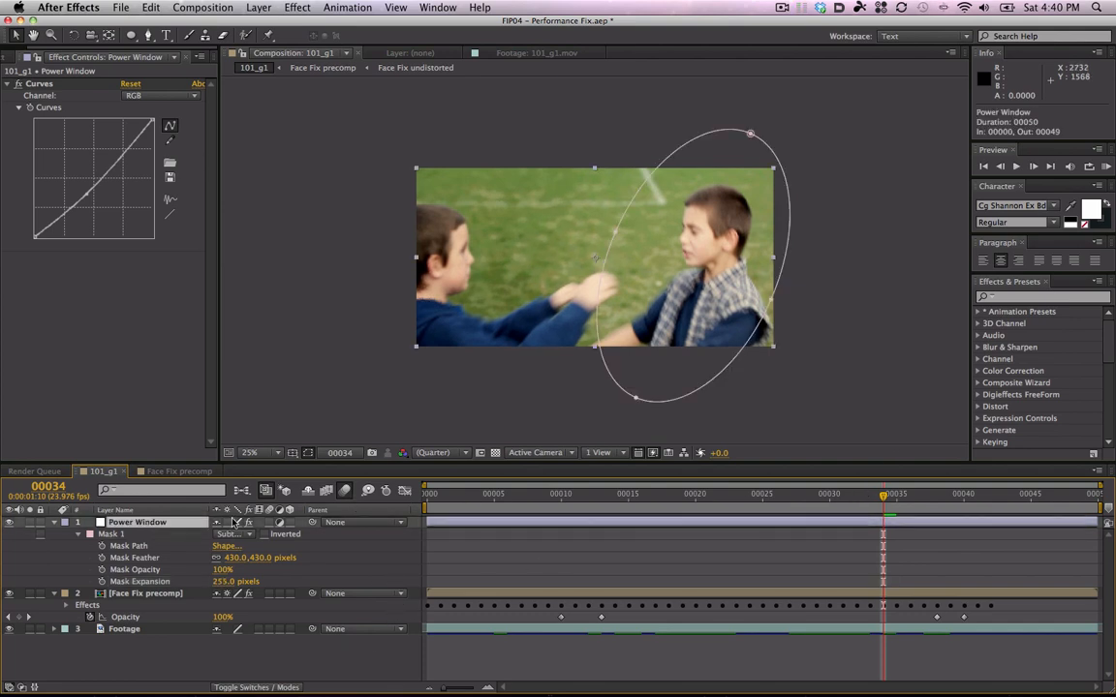
pyautogui.press('m')
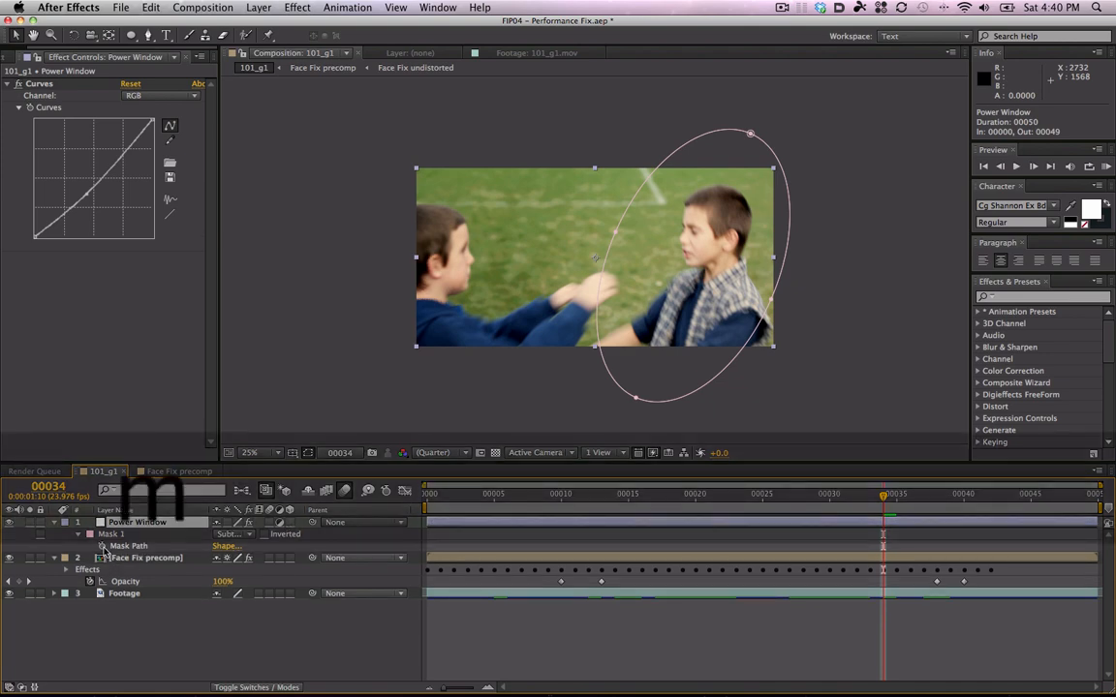
pyautogui.click(102, 546)
# - Keyframe the Power Window layer's Opacity at frames 11 and 25, lowering the value at frame 11 for a fade-in
pyautogui.moveTo(869, 500); pyautogui.dragTo(578, 501)
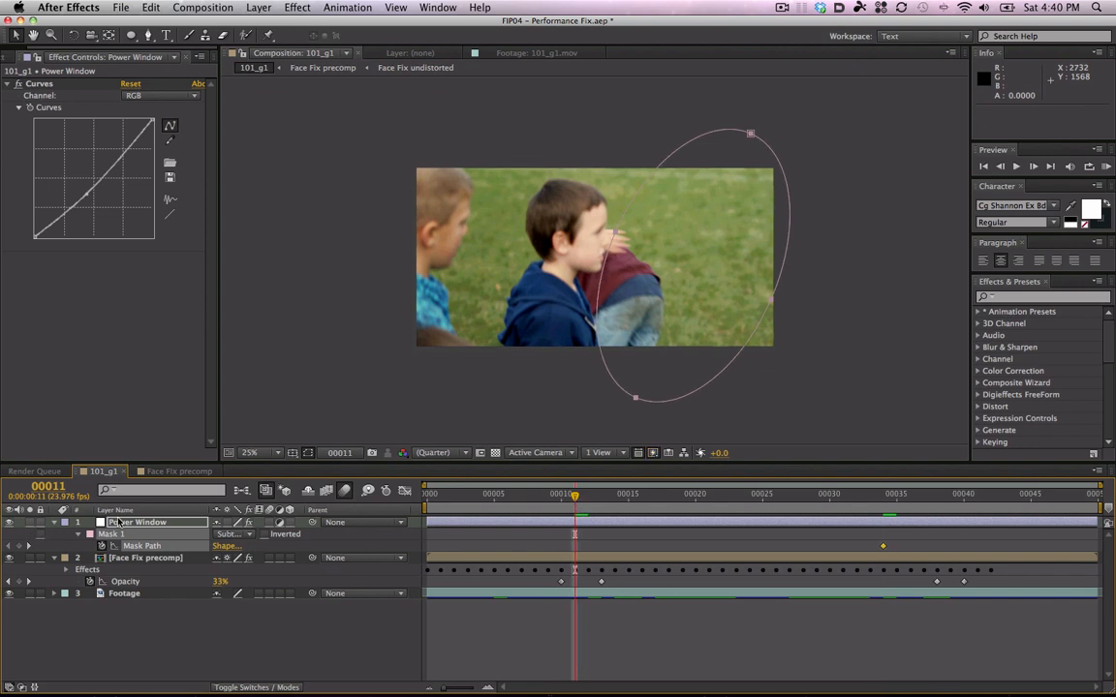
pyautogui.press('t')
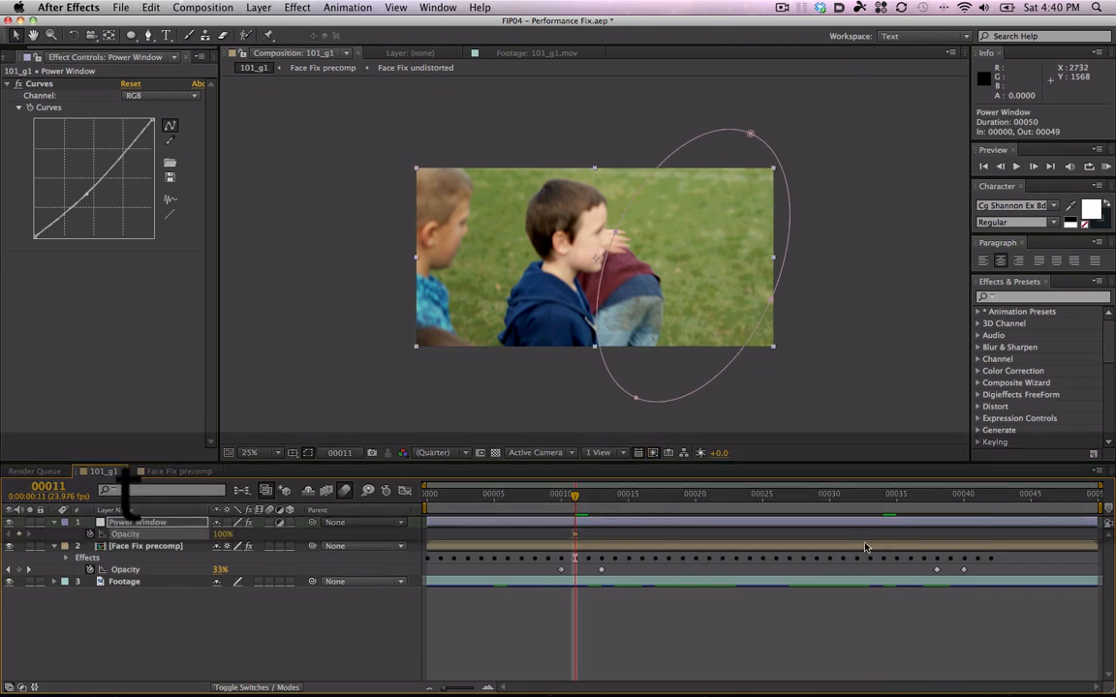
pyautogui.hotkey('alt', 'shift', 't')
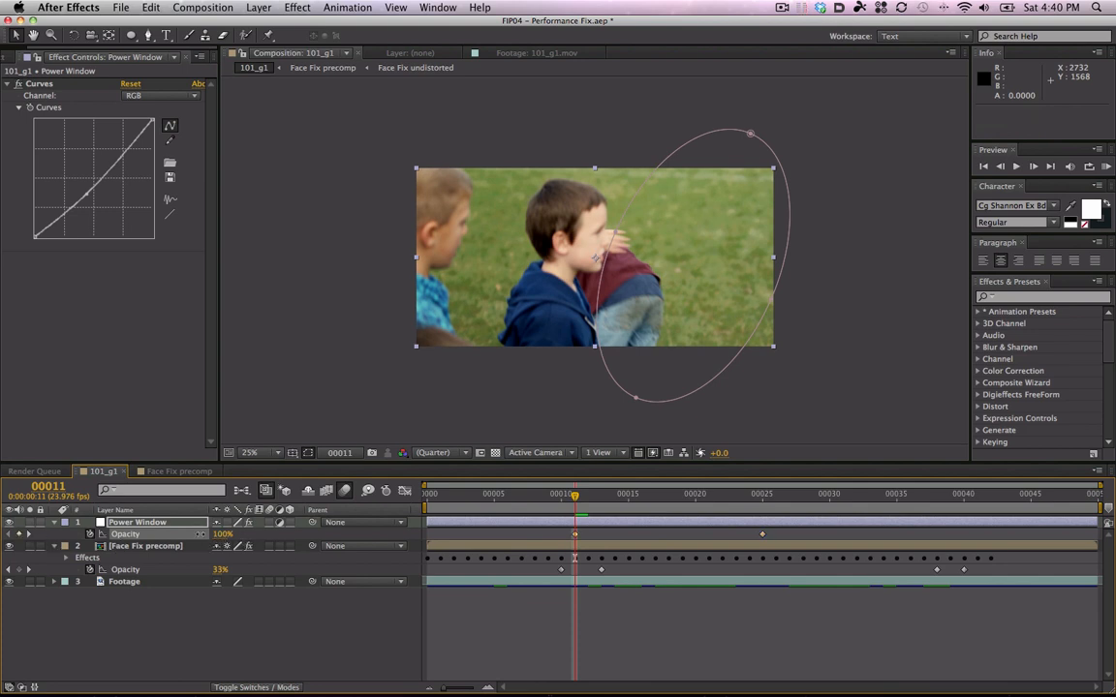
pyautogui.moveTo(223, 533); pyautogui.dragTo(194, 534)
# - At frame 25, rotate the Power Window mask -14 degrees and shift it about 208 pixels left around the plaid-vested boy
pyautogui.moveTo(576, 496); pyautogui.dragTo(722, 504)
pyautogui.moveTo(754, 506)
pyautogui.mouseDown()
pyautogui.moveTo(824, 507)
pyautogui.moveTo(763, 508)
pyautogui.mouseUp()
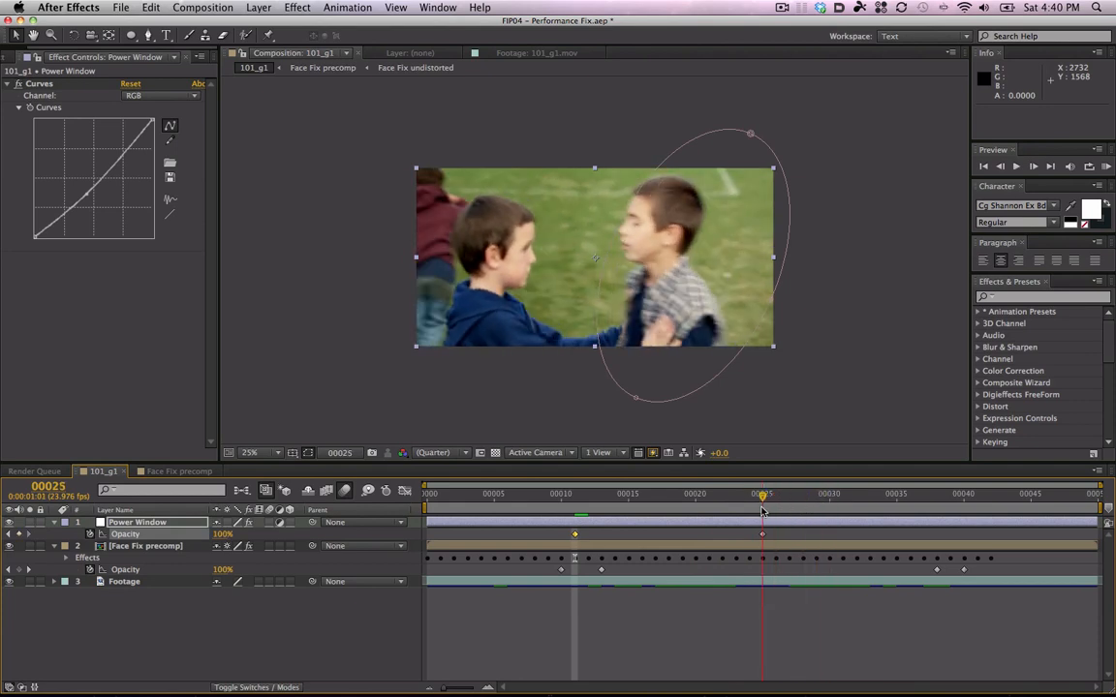
pyautogui.doubleClick(749, 134)
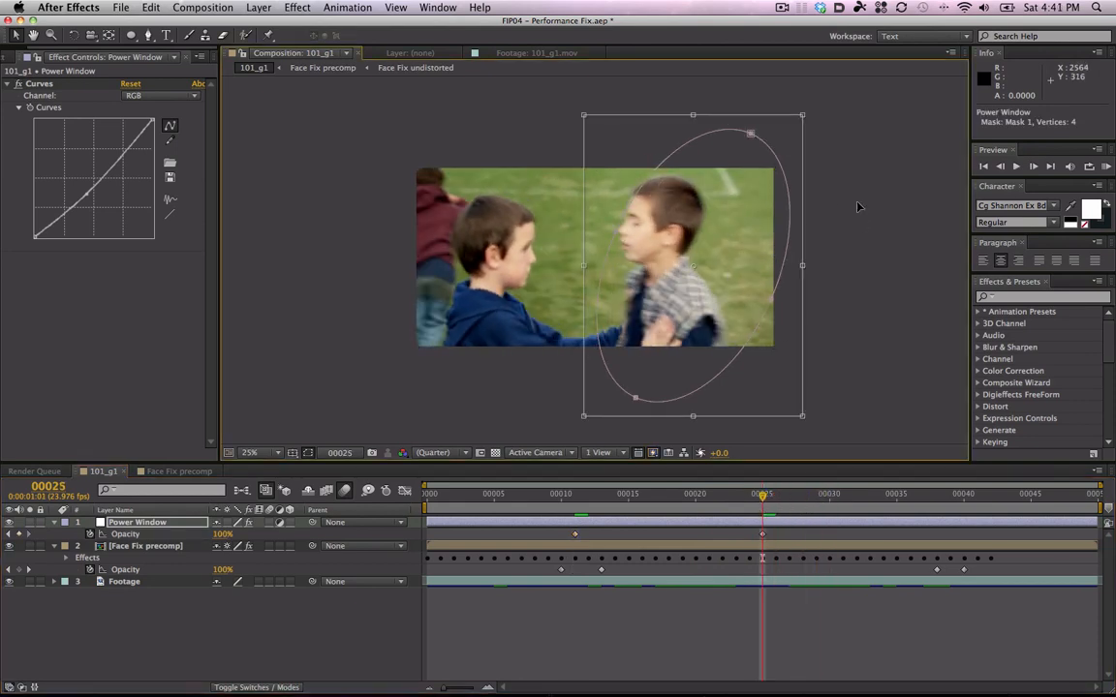
pyautogui.moveTo(771, 181); pyautogui.dragTo(751, 255)
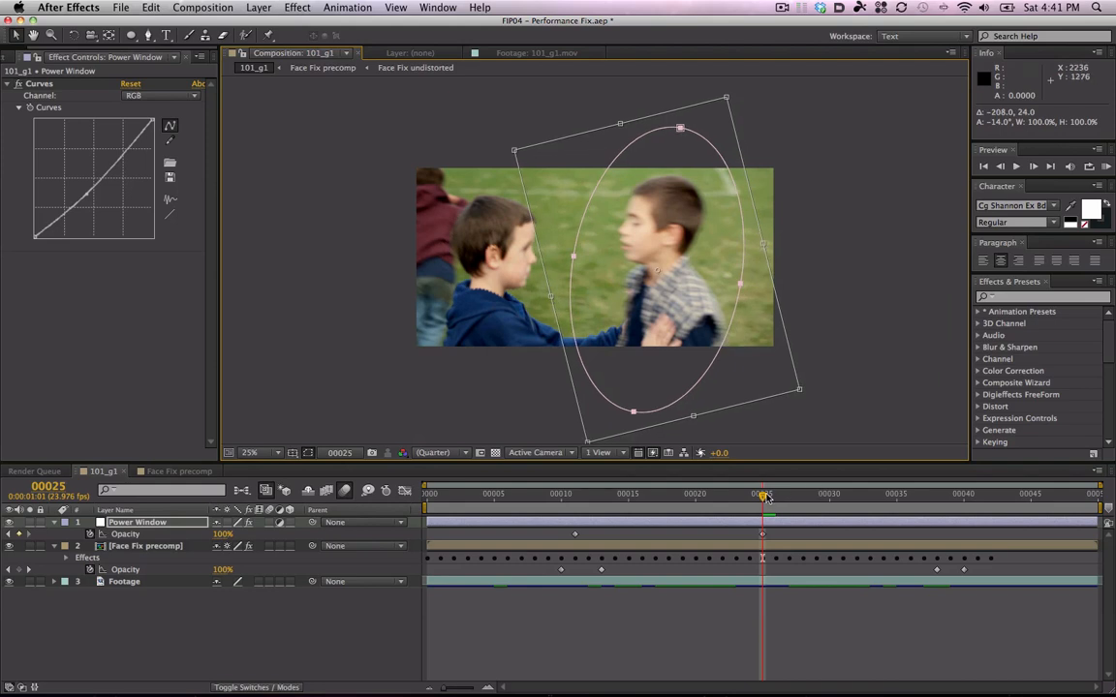
# - At the final frame, 49, reposition and rotate the Power Window mask to surround the plaid-vested boy
pyautogui.moveTo(765, 498); pyautogui.dragTo(916, 502)
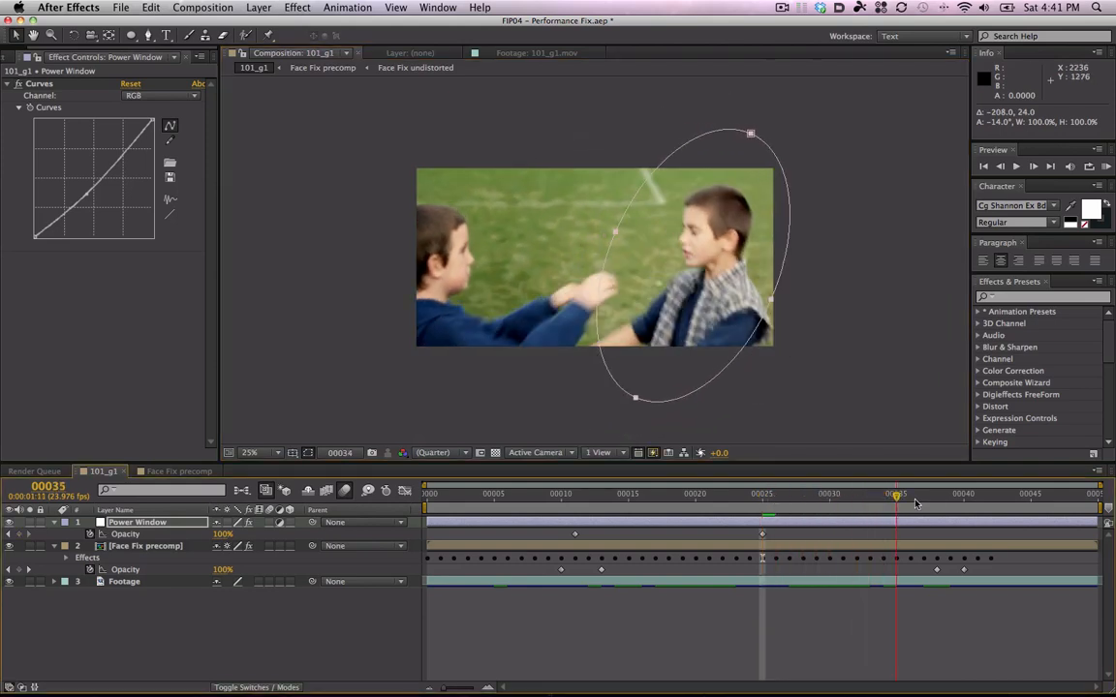
pyautogui.click(936, 498)
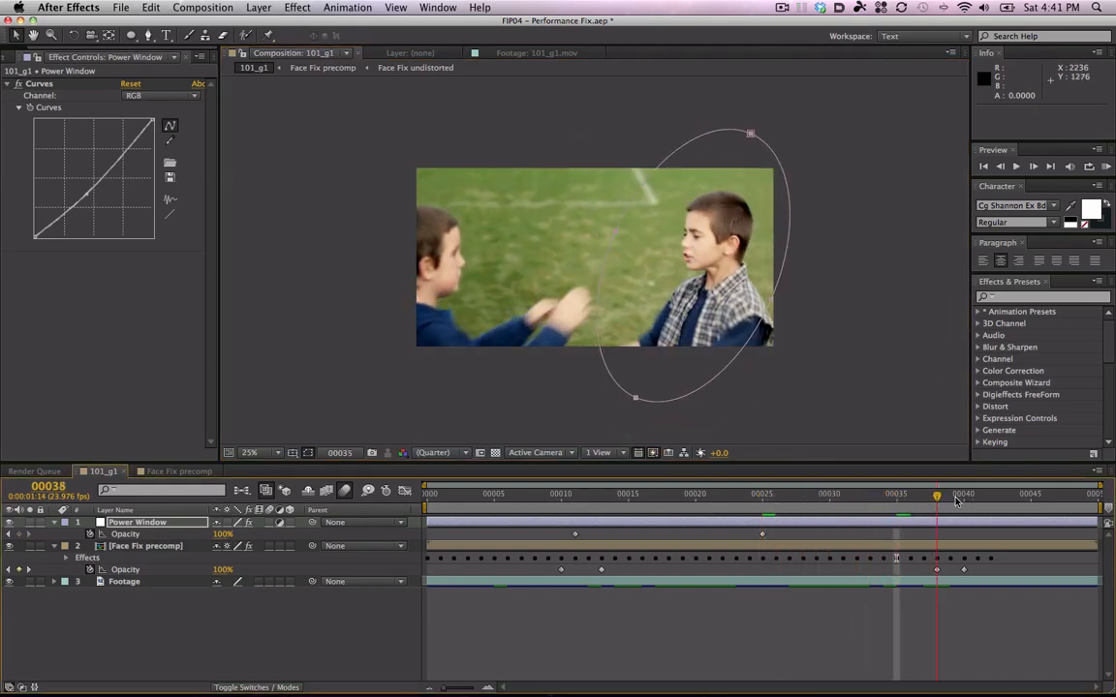
pyautogui.click(989, 498)
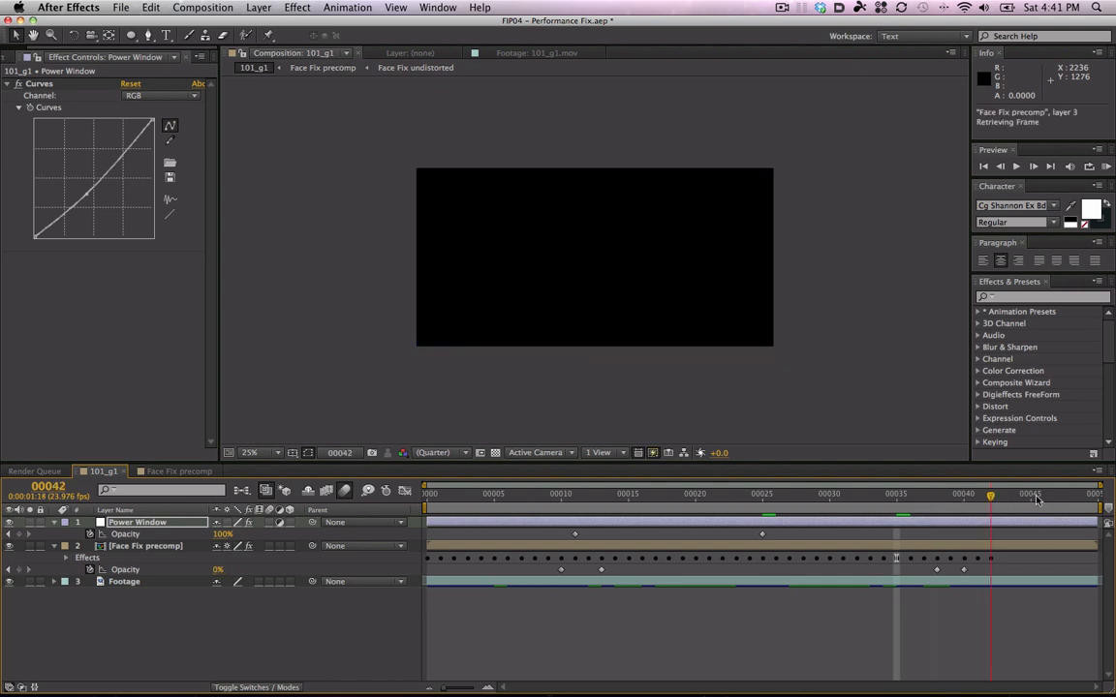
pyautogui.press('End')
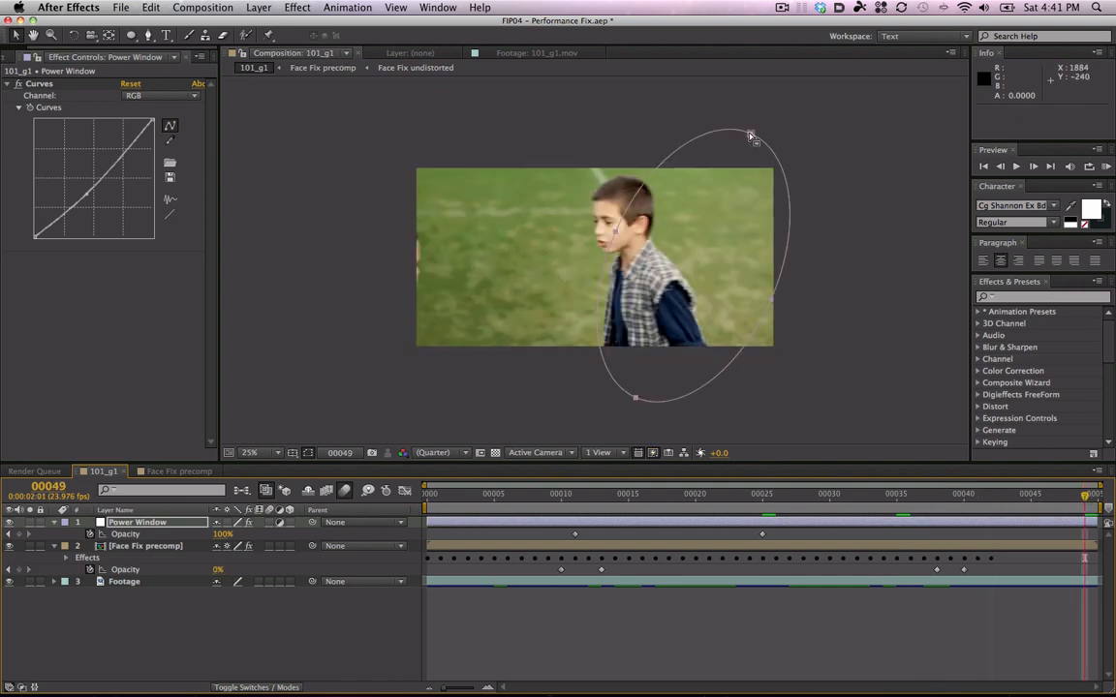
pyautogui.doubleClick(706, 140)
pyautogui.moveTo(706, 140); pyautogui.dragTo(640, 142)
pyautogui.moveTo(718, 167); pyautogui.dragTo(821, 197)
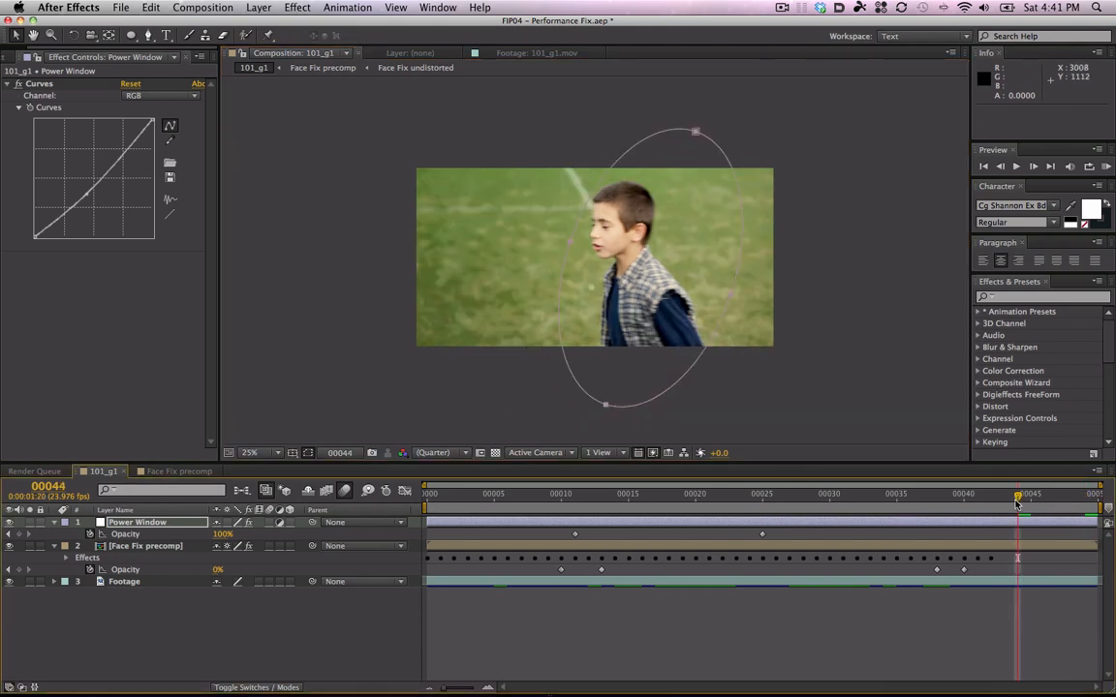
# - Shift the Power Window mask about 132 pixels left at frame 44, and adjust its position between frames 34 and 44 to follow the boy
pyautogui.doubleClick(639, 153)
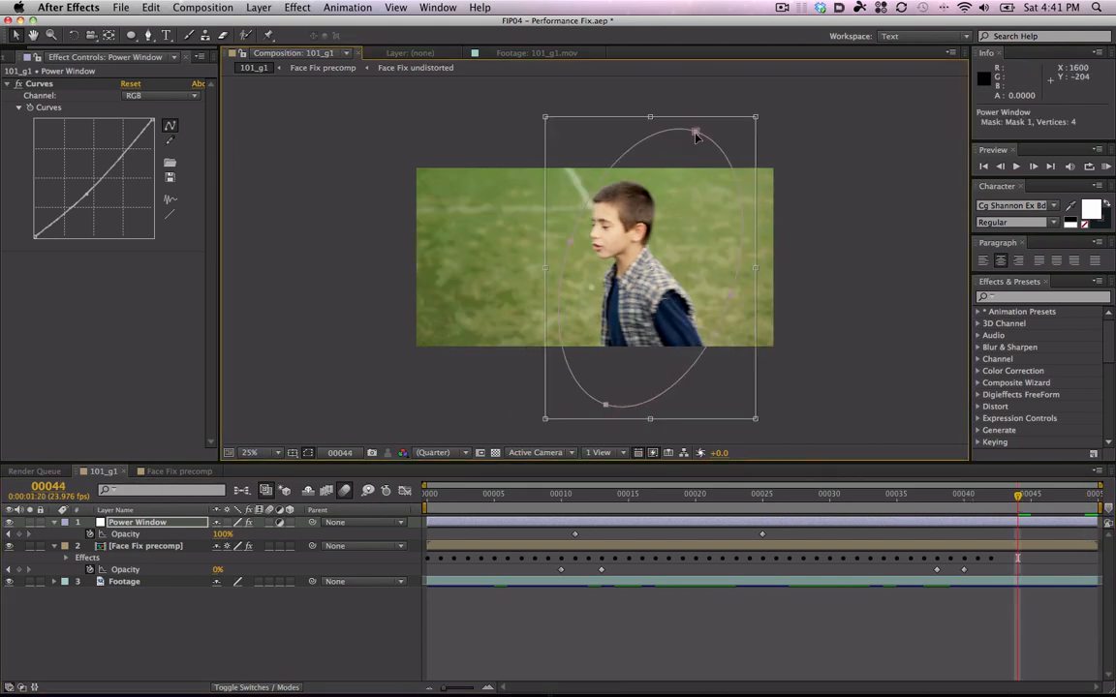
pyautogui.moveTo(699, 152); pyautogui.dragTo(675, 154)
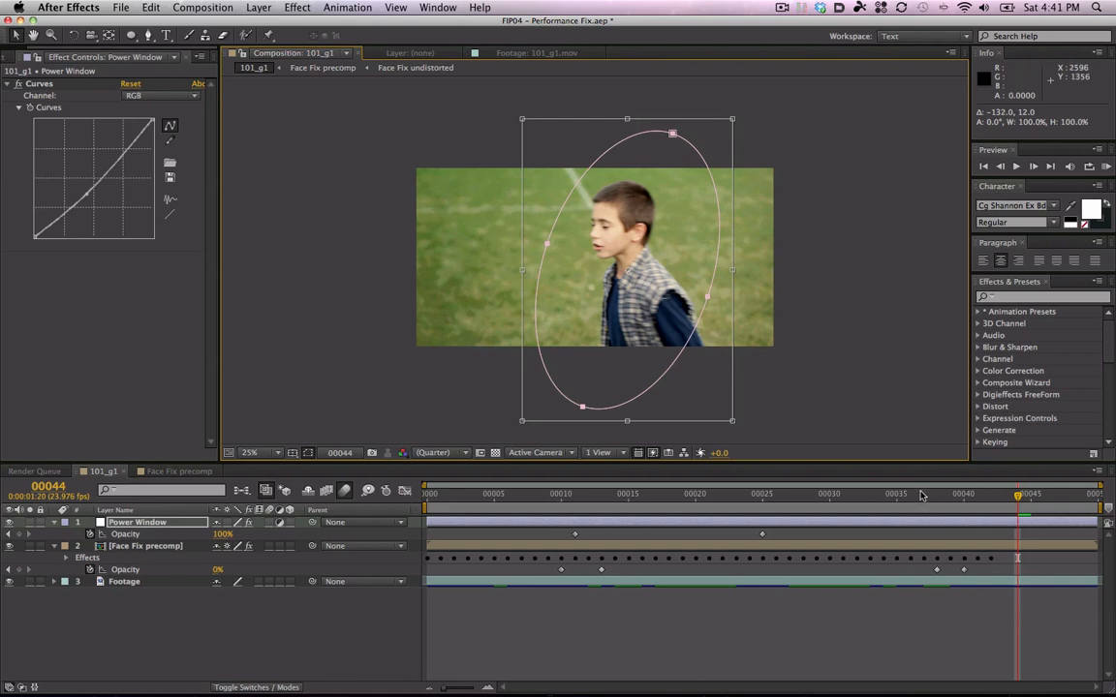
pyautogui.click(922, 495)
pyautogui.doubleClick(728, 135)
pyautogui.moveTo(729, 136); pyautogui.dragTo(759, 154)
pyautogui.click(843, 500)
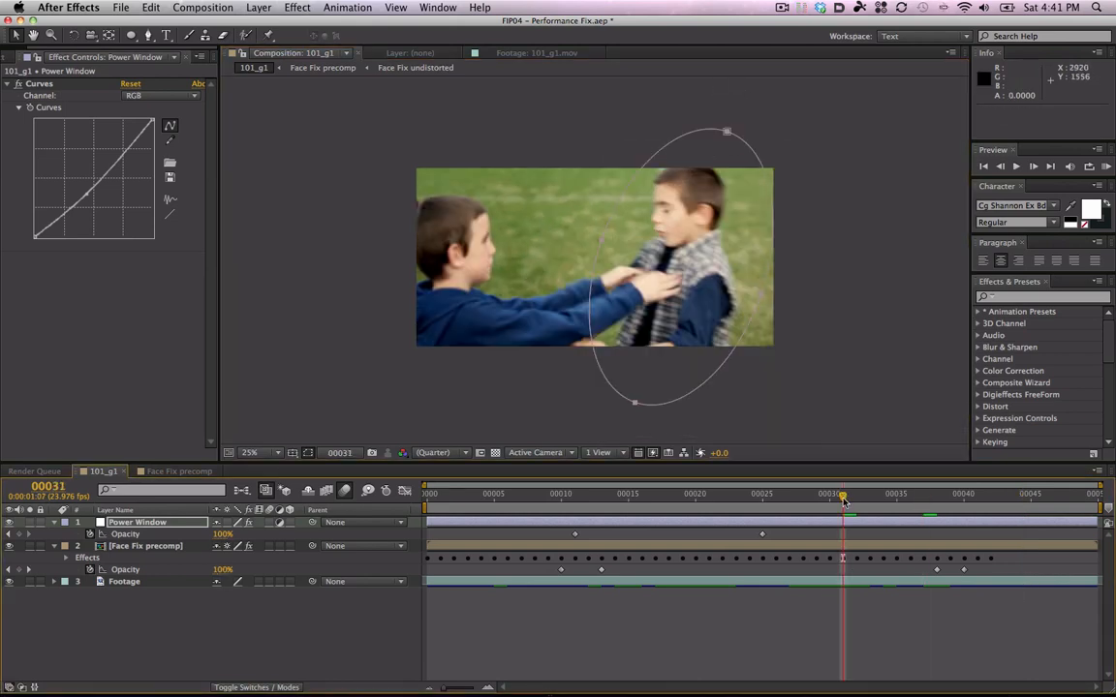
# - Play back the shot with the animated Power Window and toggle that layer's visibility to compare the image without it
pyautogui.click(297, 629)
pyautogui.press('space')
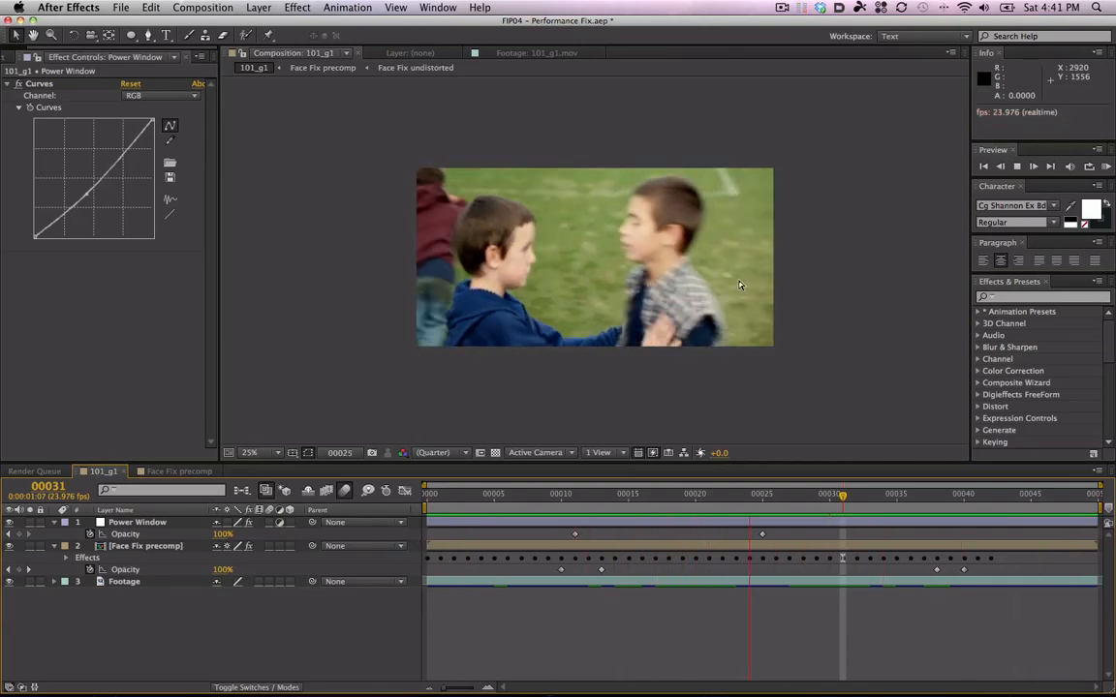
pyautogui.press('space')
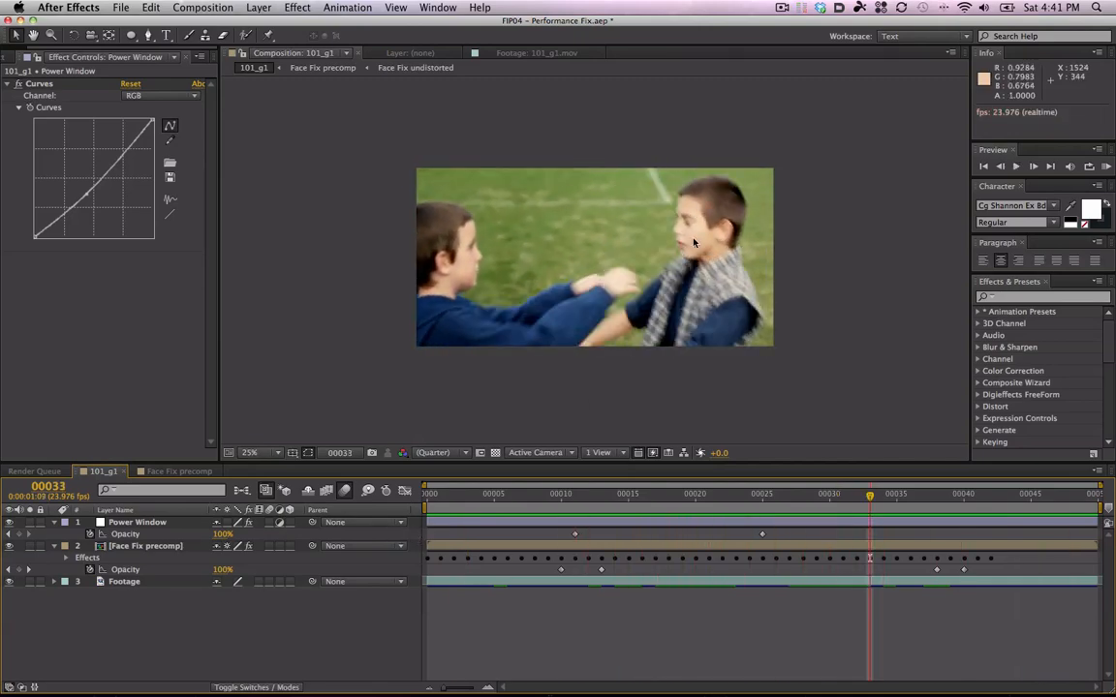
pyautogui.click(10, 523)
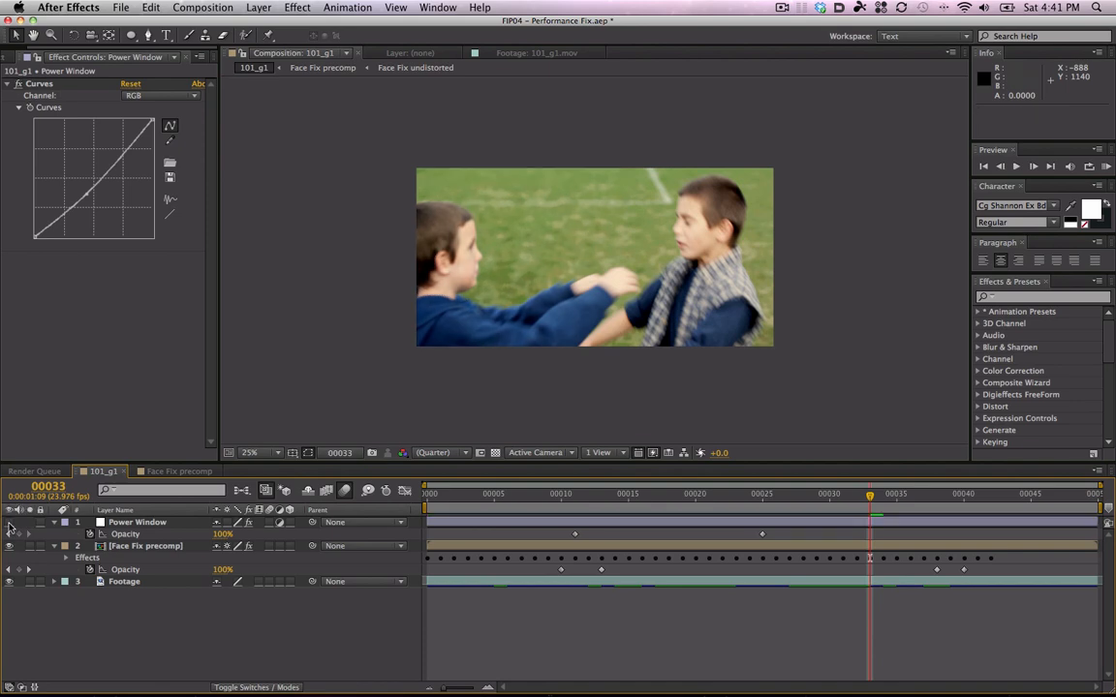
pyautogui.press('space')
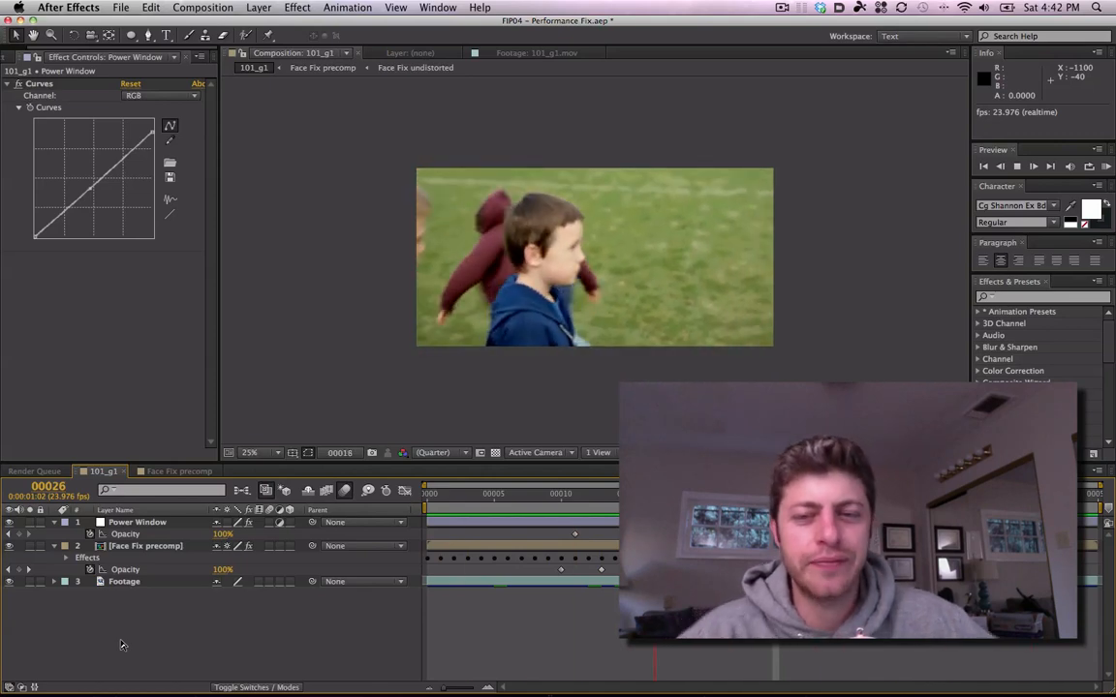
pyautogui.press('space')
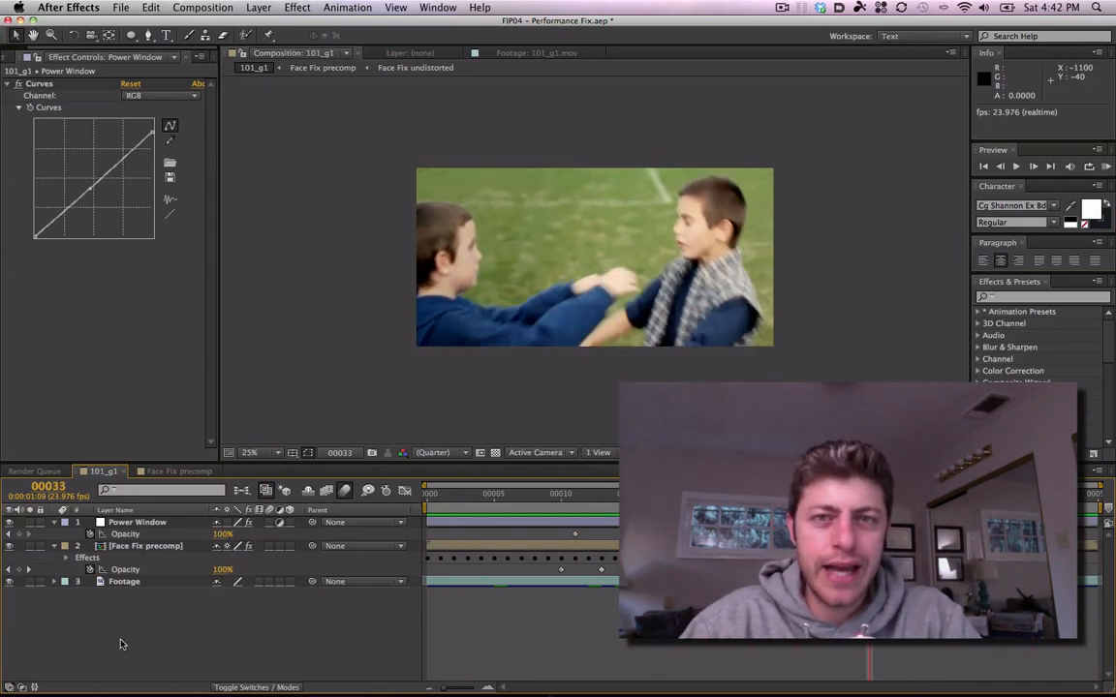